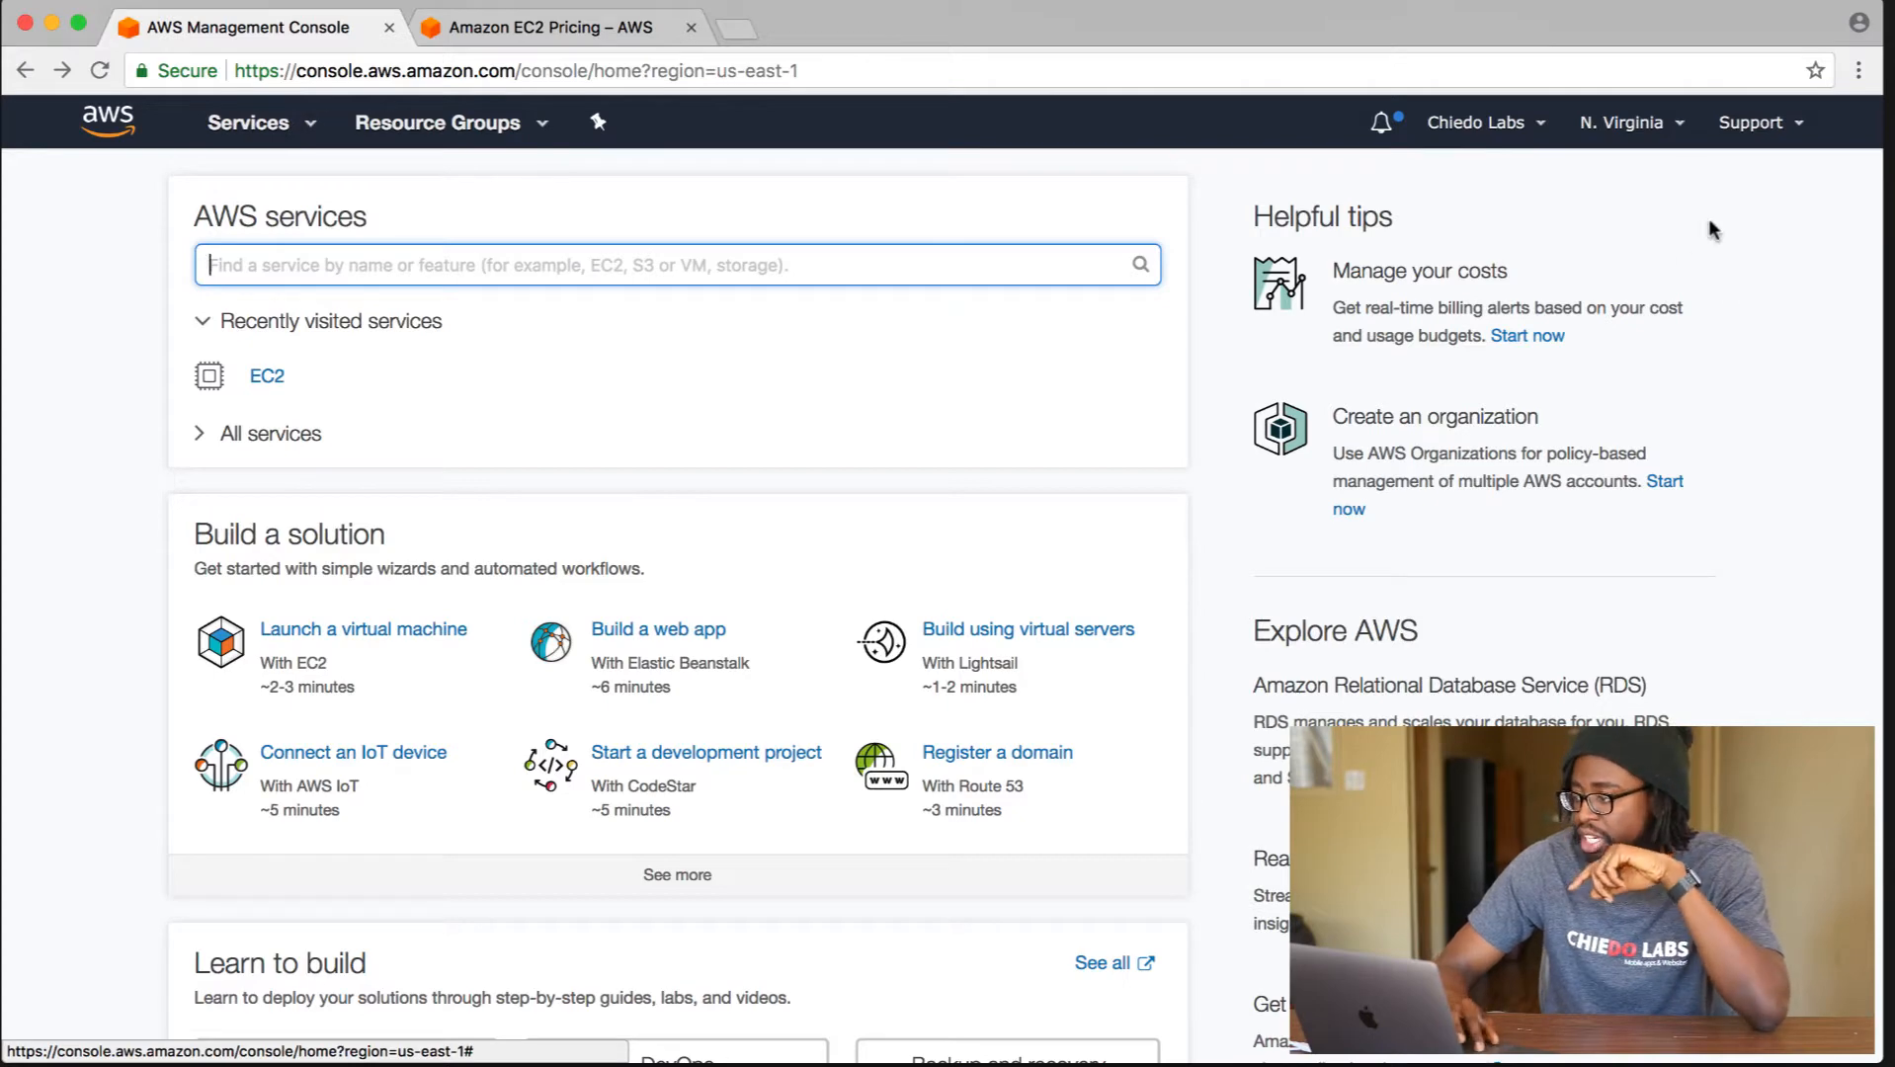
Check the available regions, keep N. Virginia, and start launching a new instance from the EC2 service.
left_click(1642, 123)
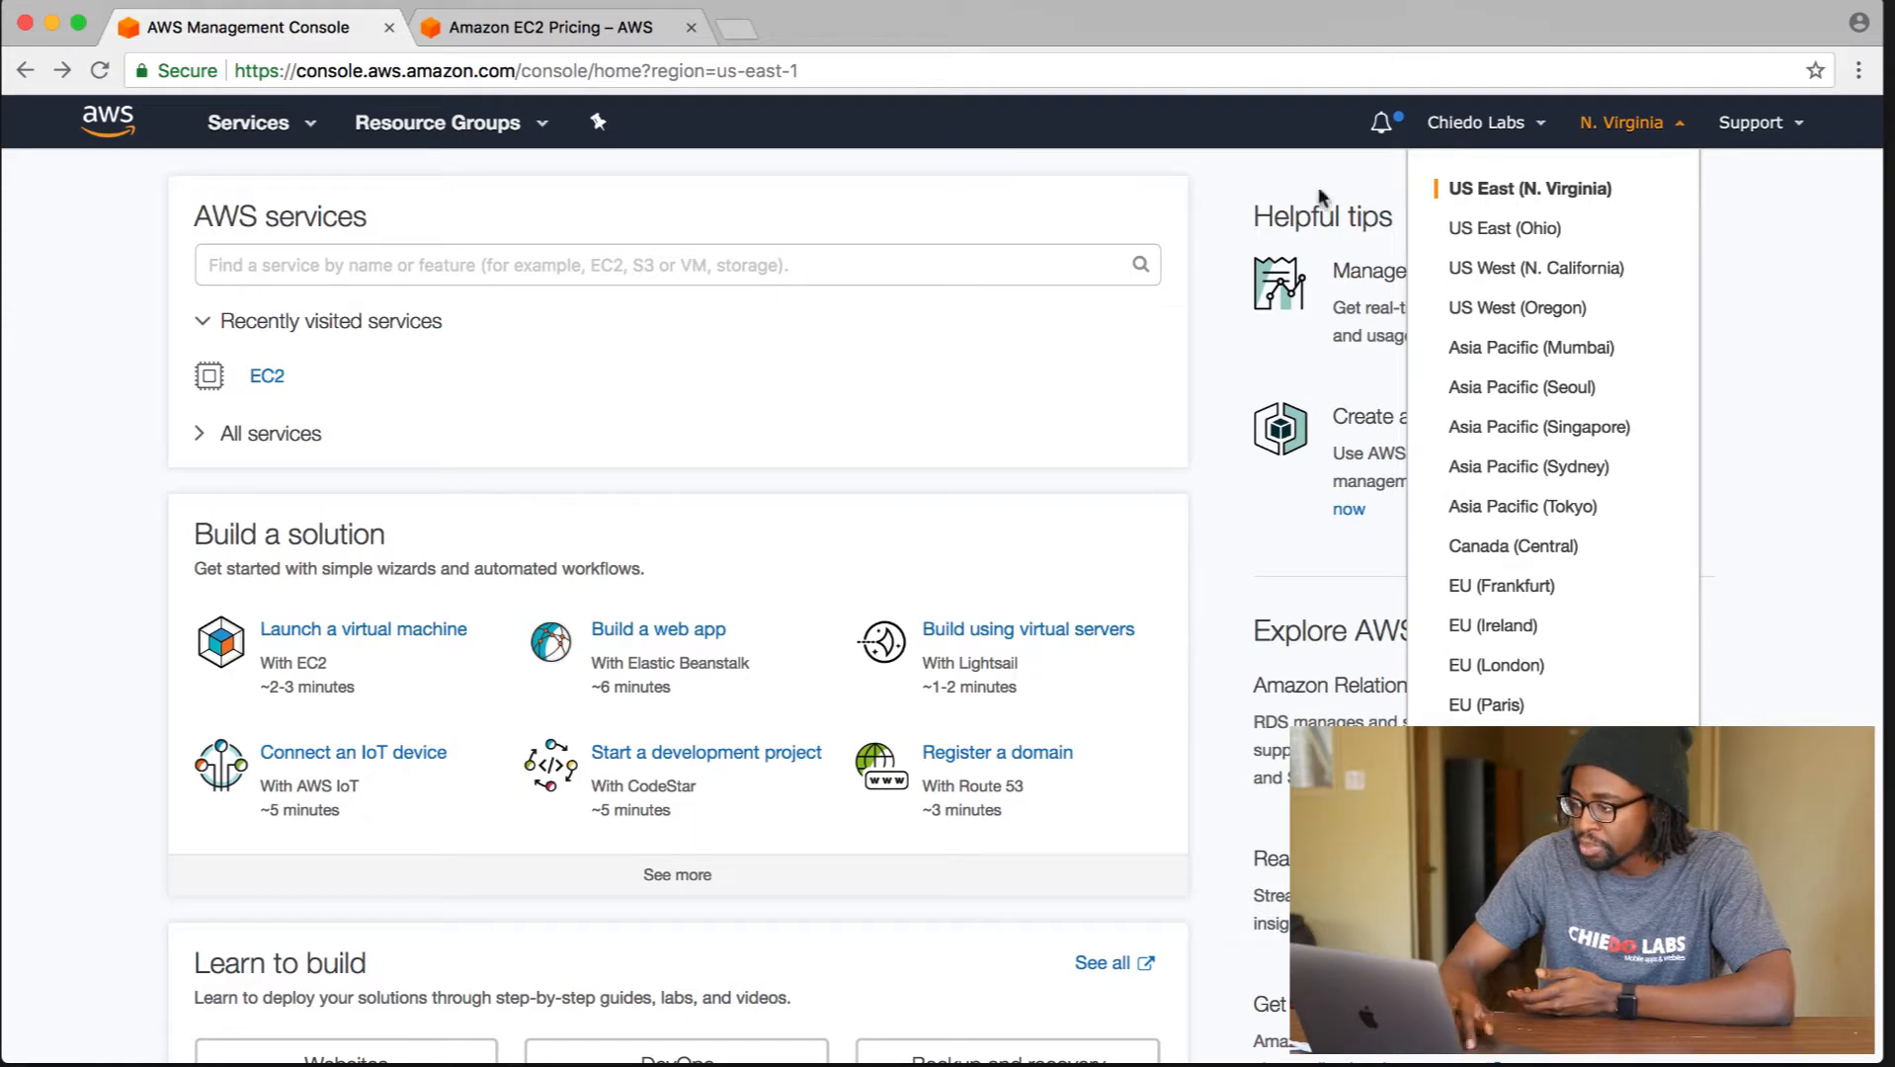
left_click(1056, 214)
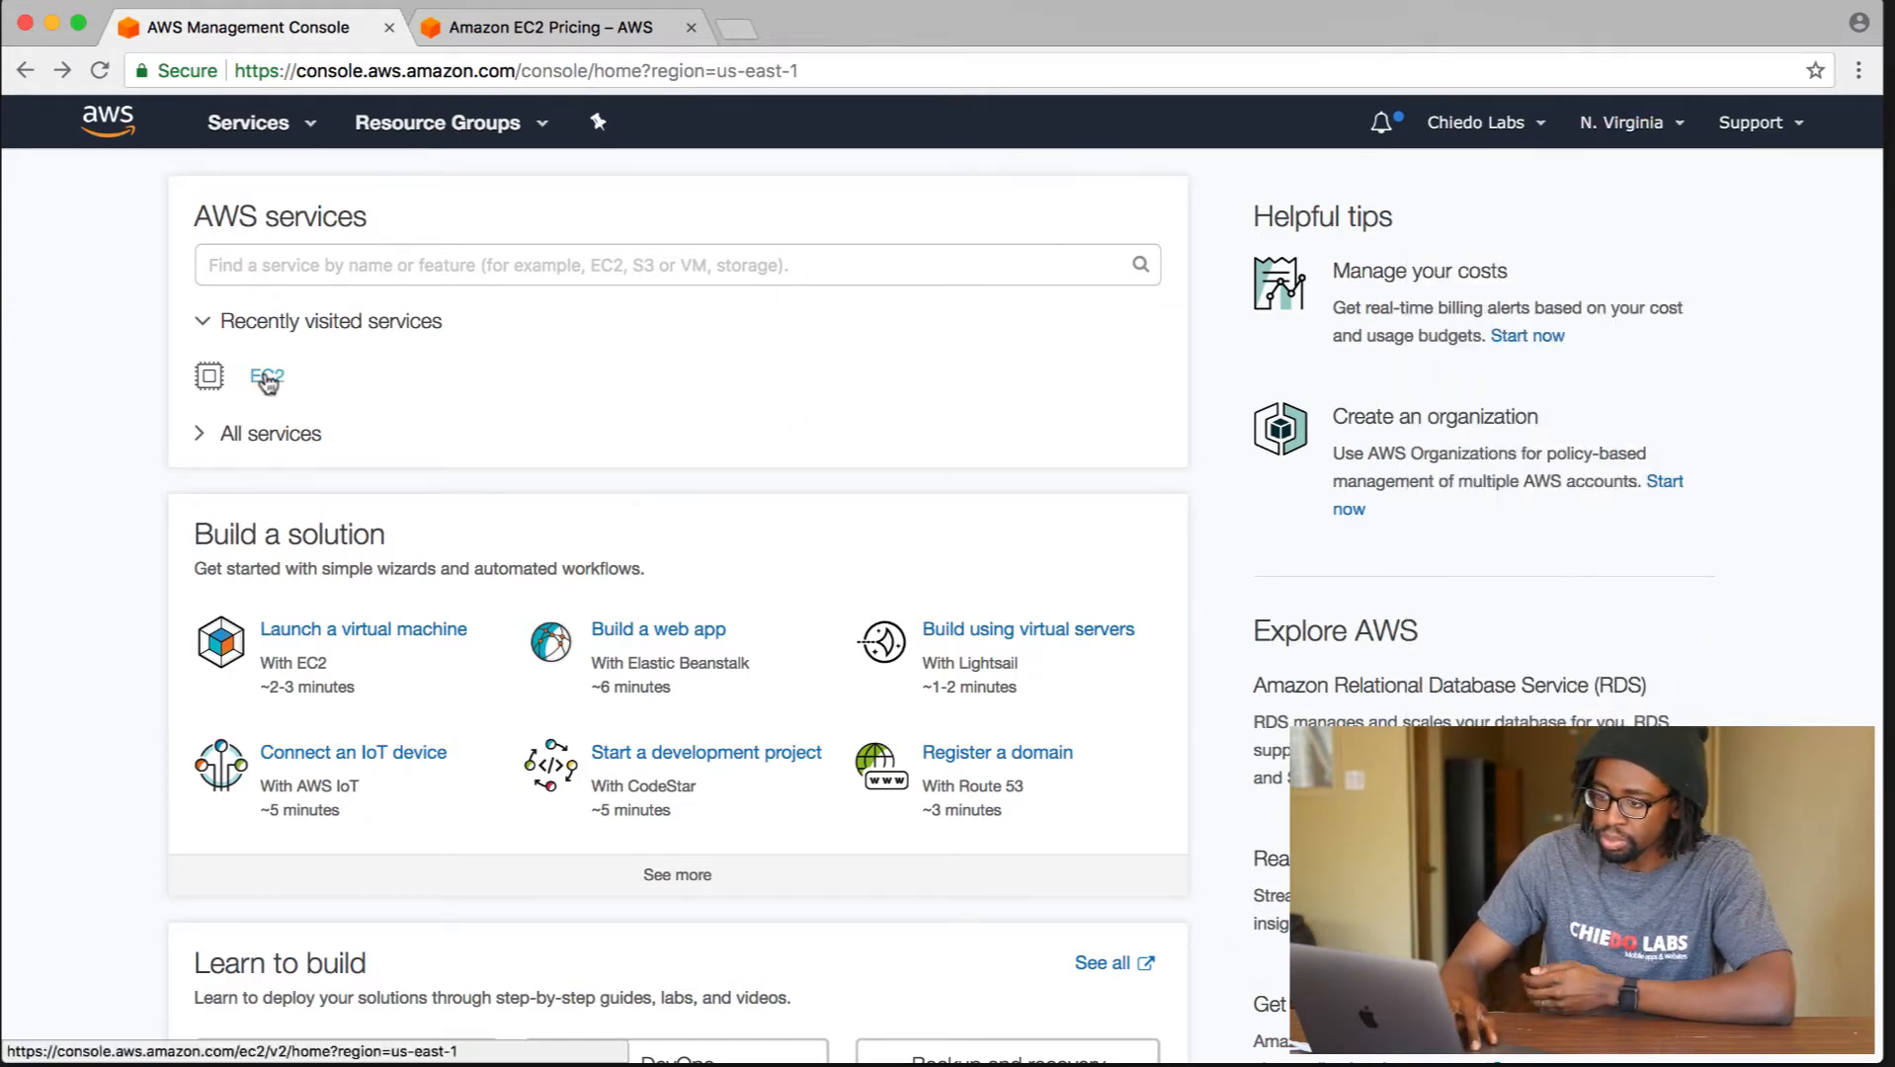
left_click(260, 139)
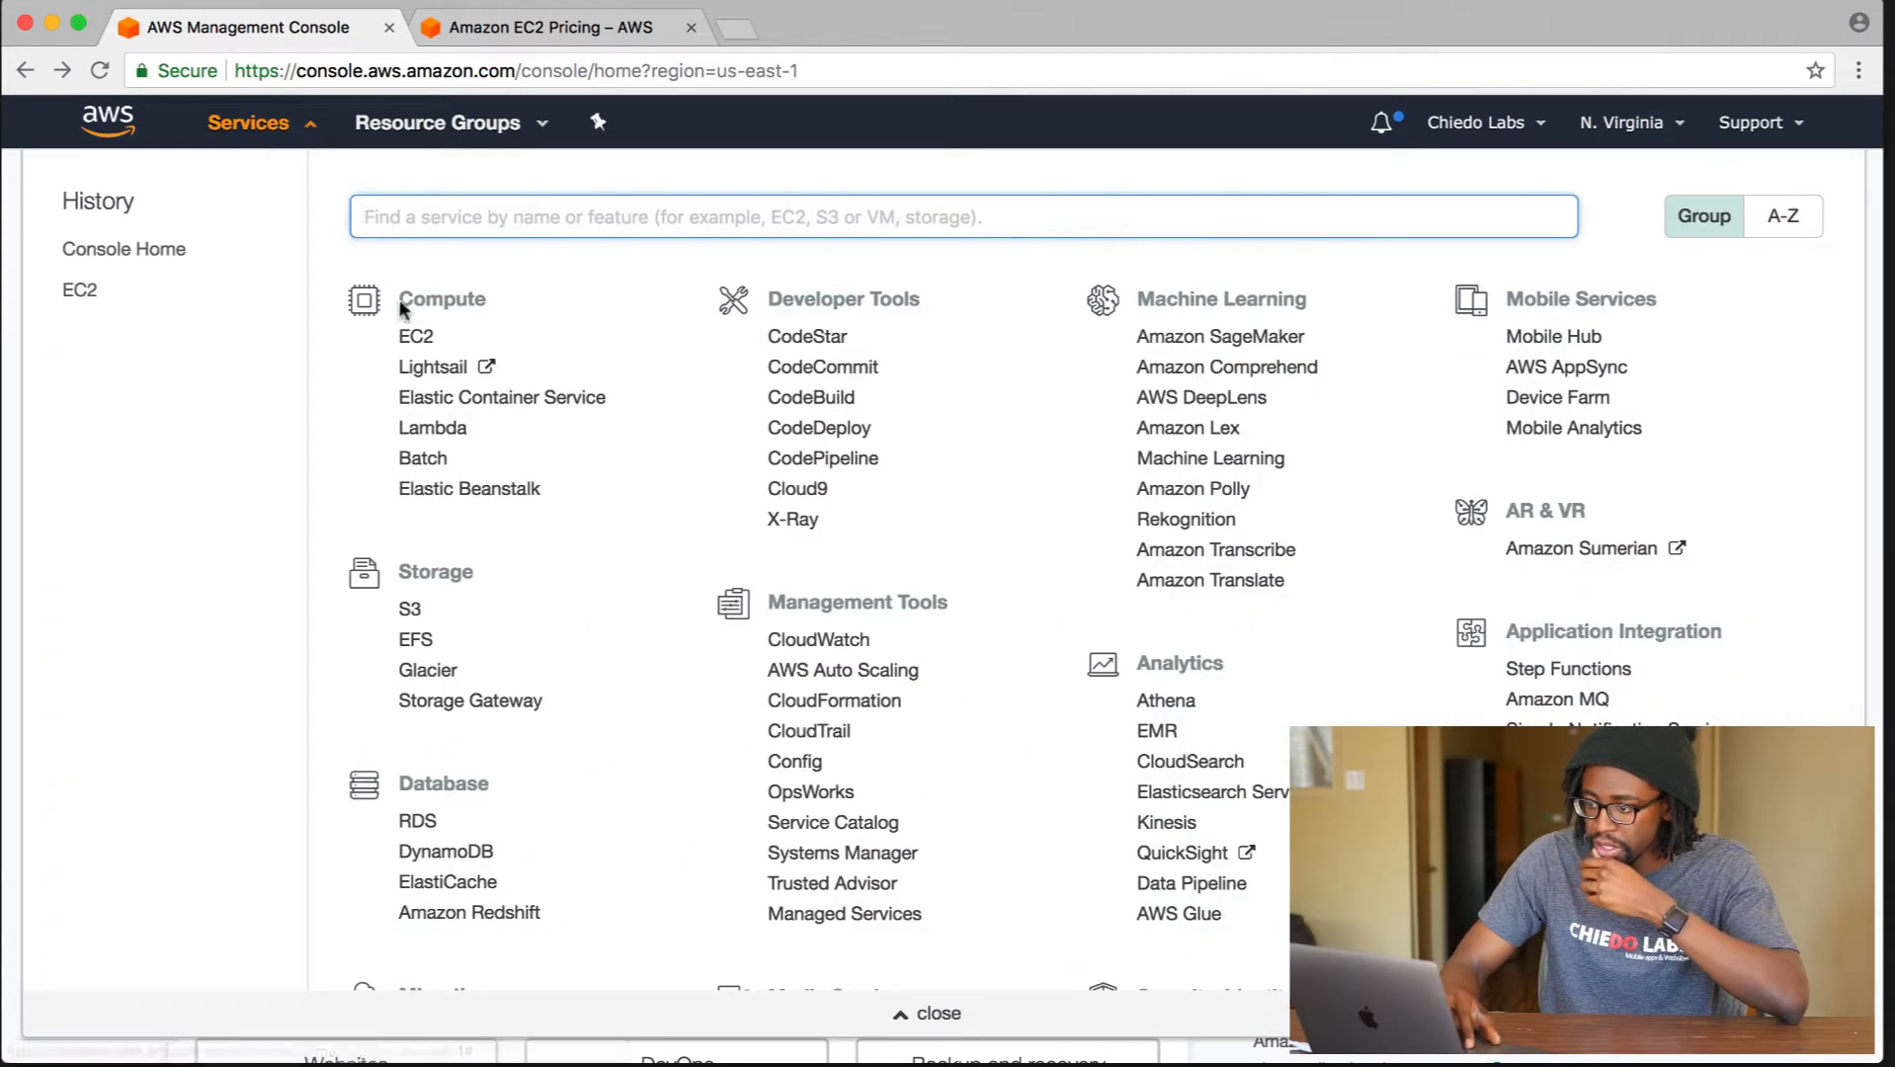
left_click(418, 338)
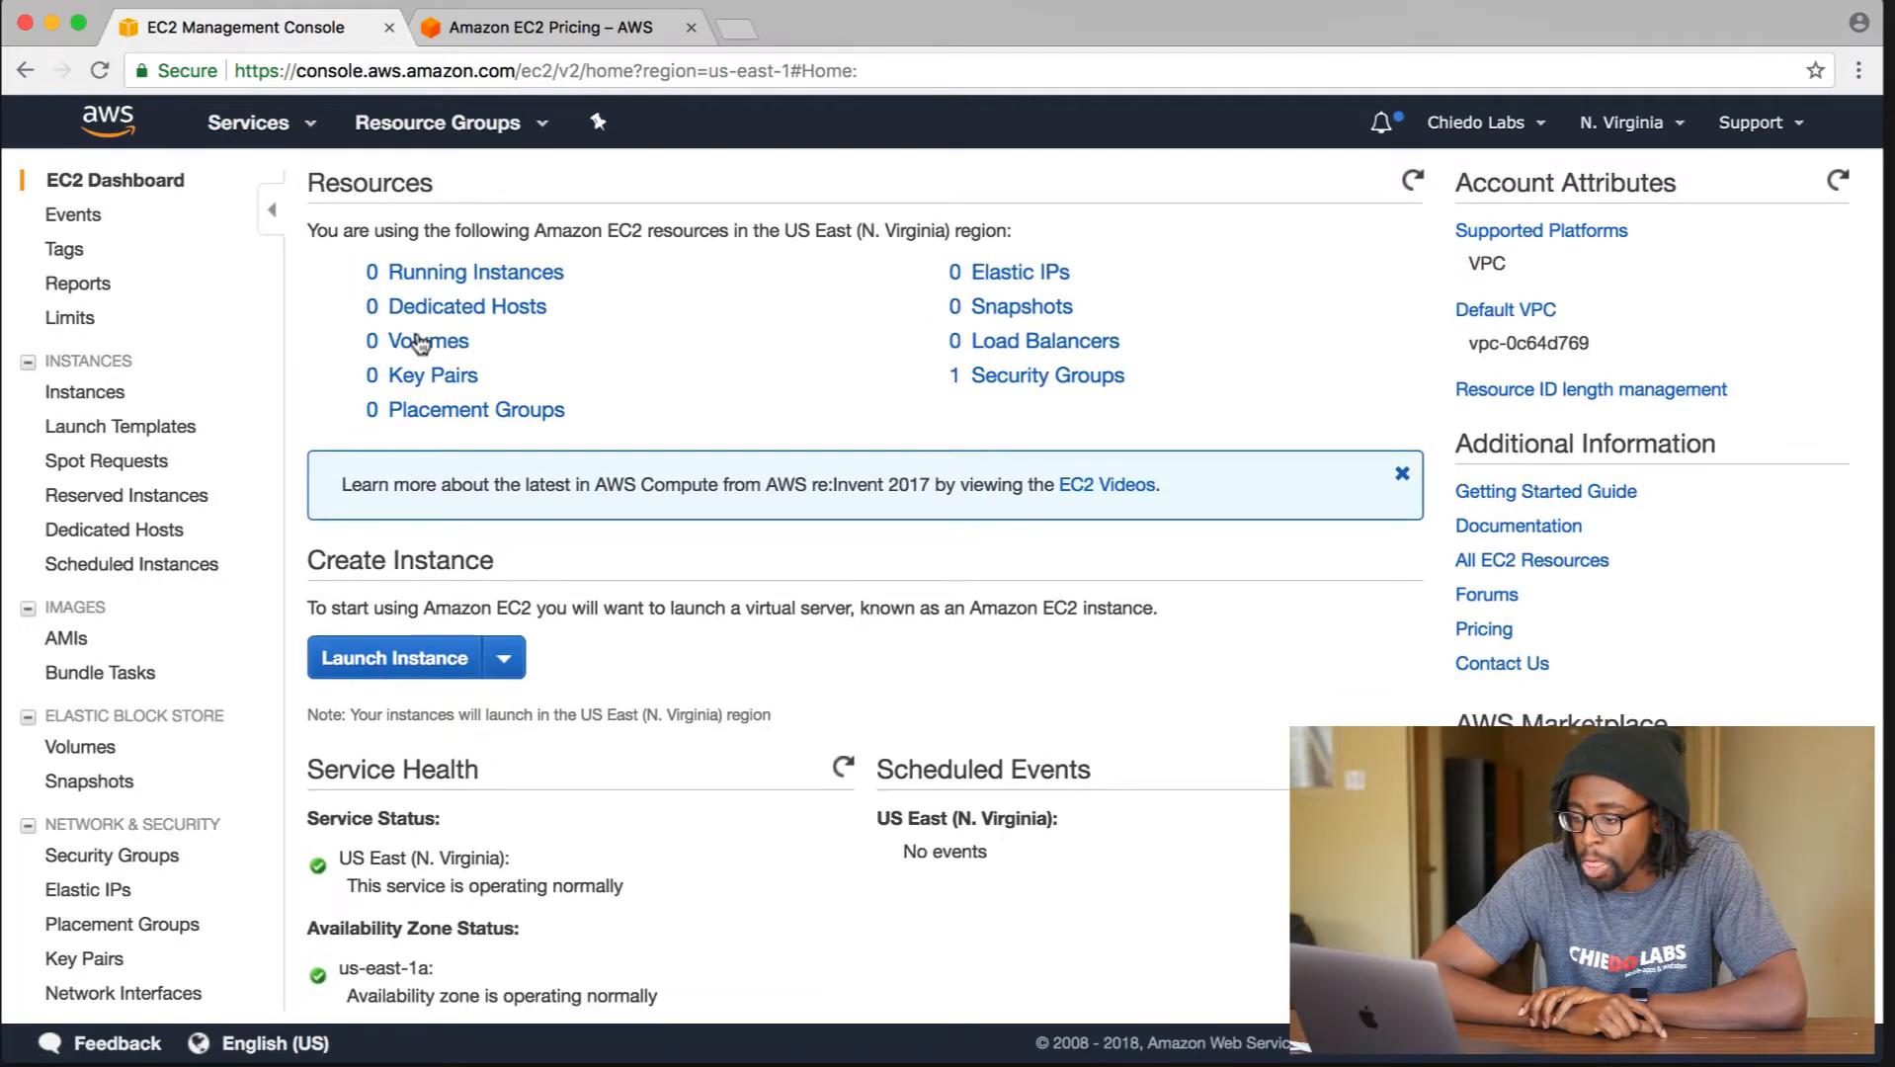
left_click(374, 662)
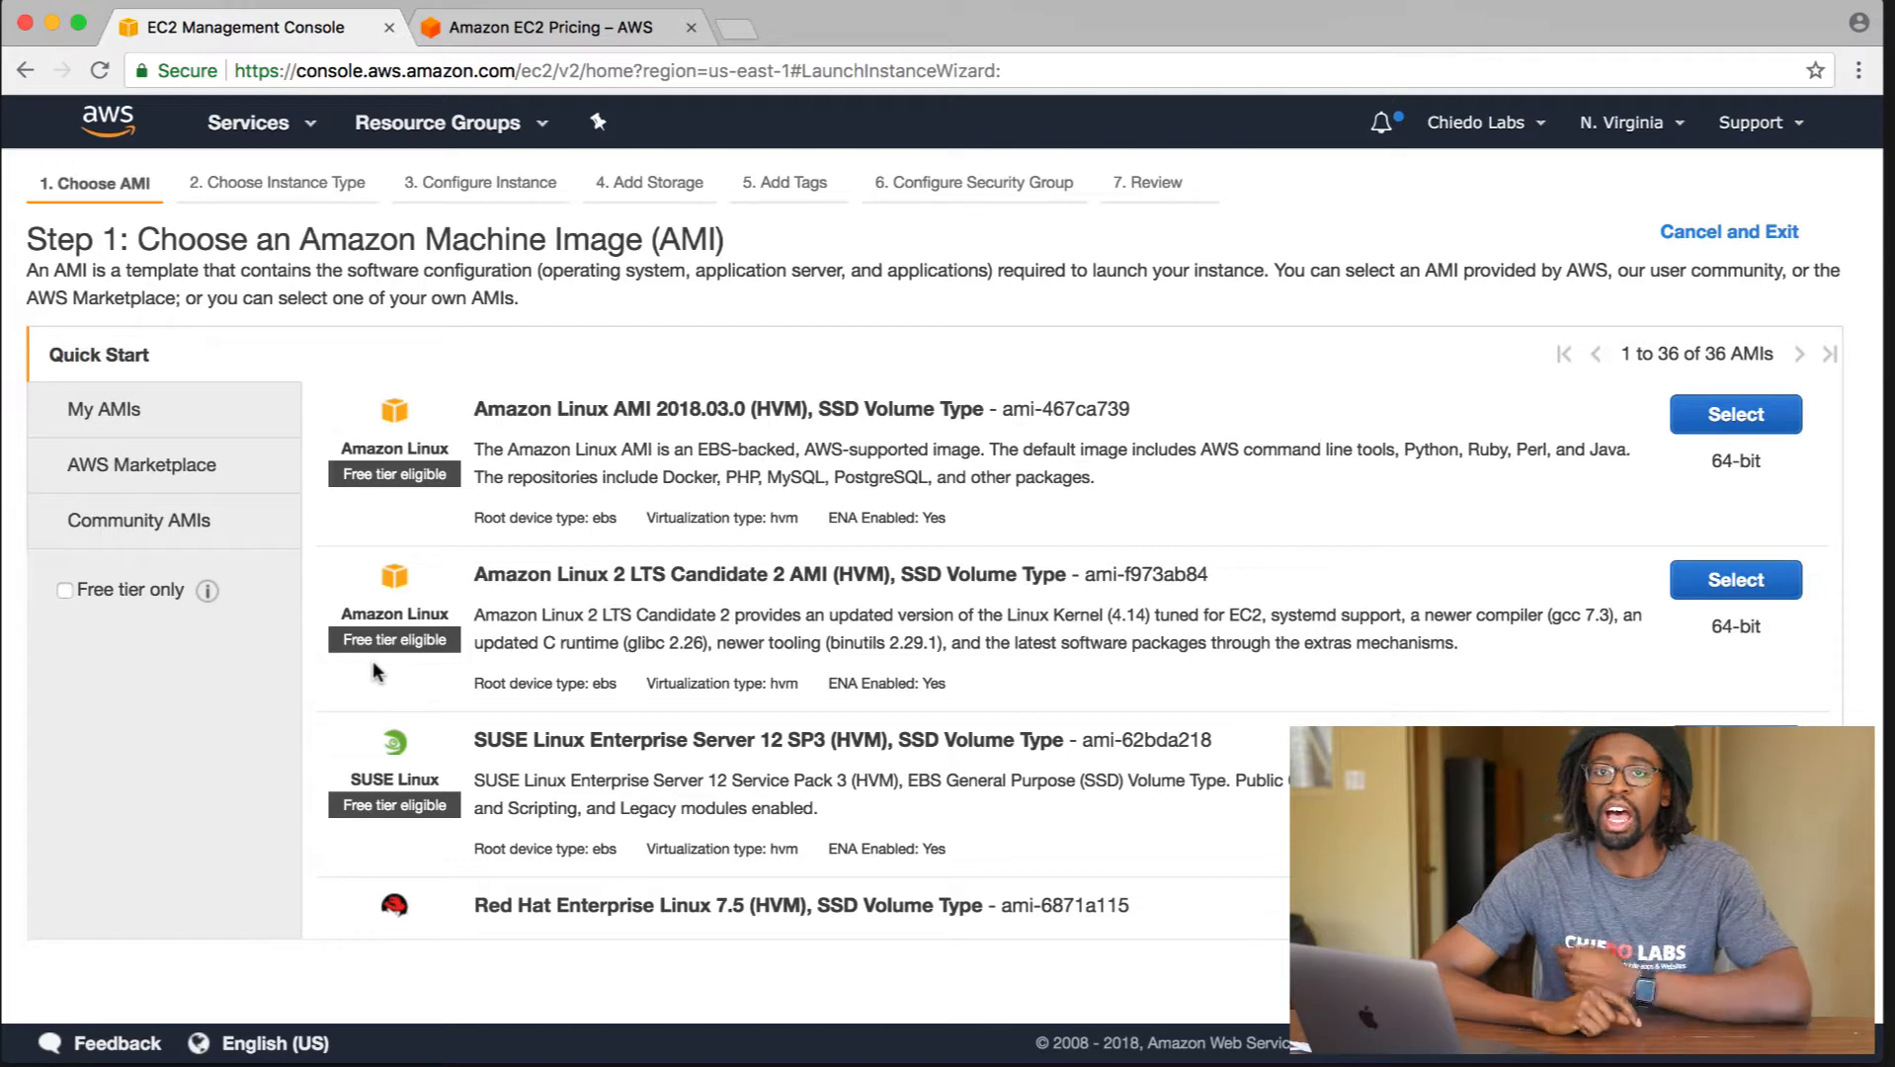
Look through the available machine images and select Ubuntu Server 16.04 LTS (HVM), SSD Volume Type for the instance.
scroll(785, 753, "down", 7)
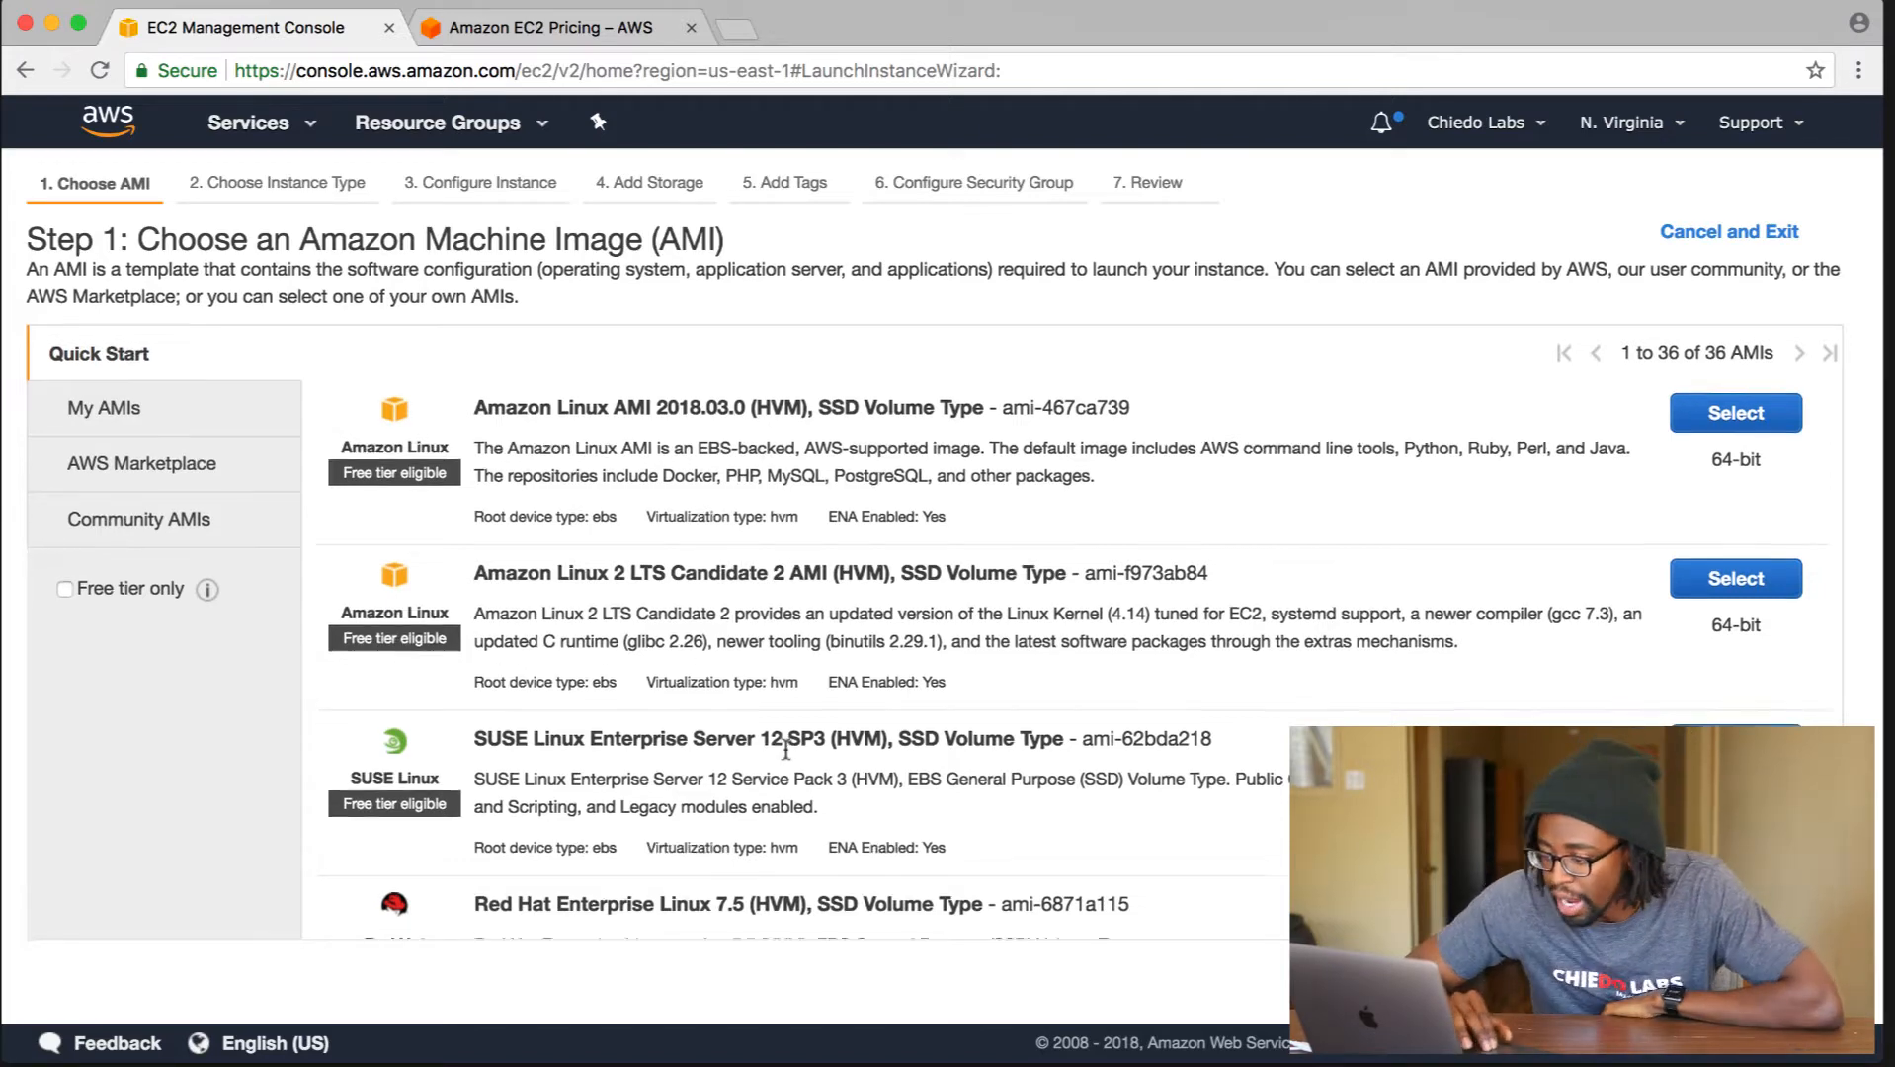
scroll(785, 753, "down", 1)
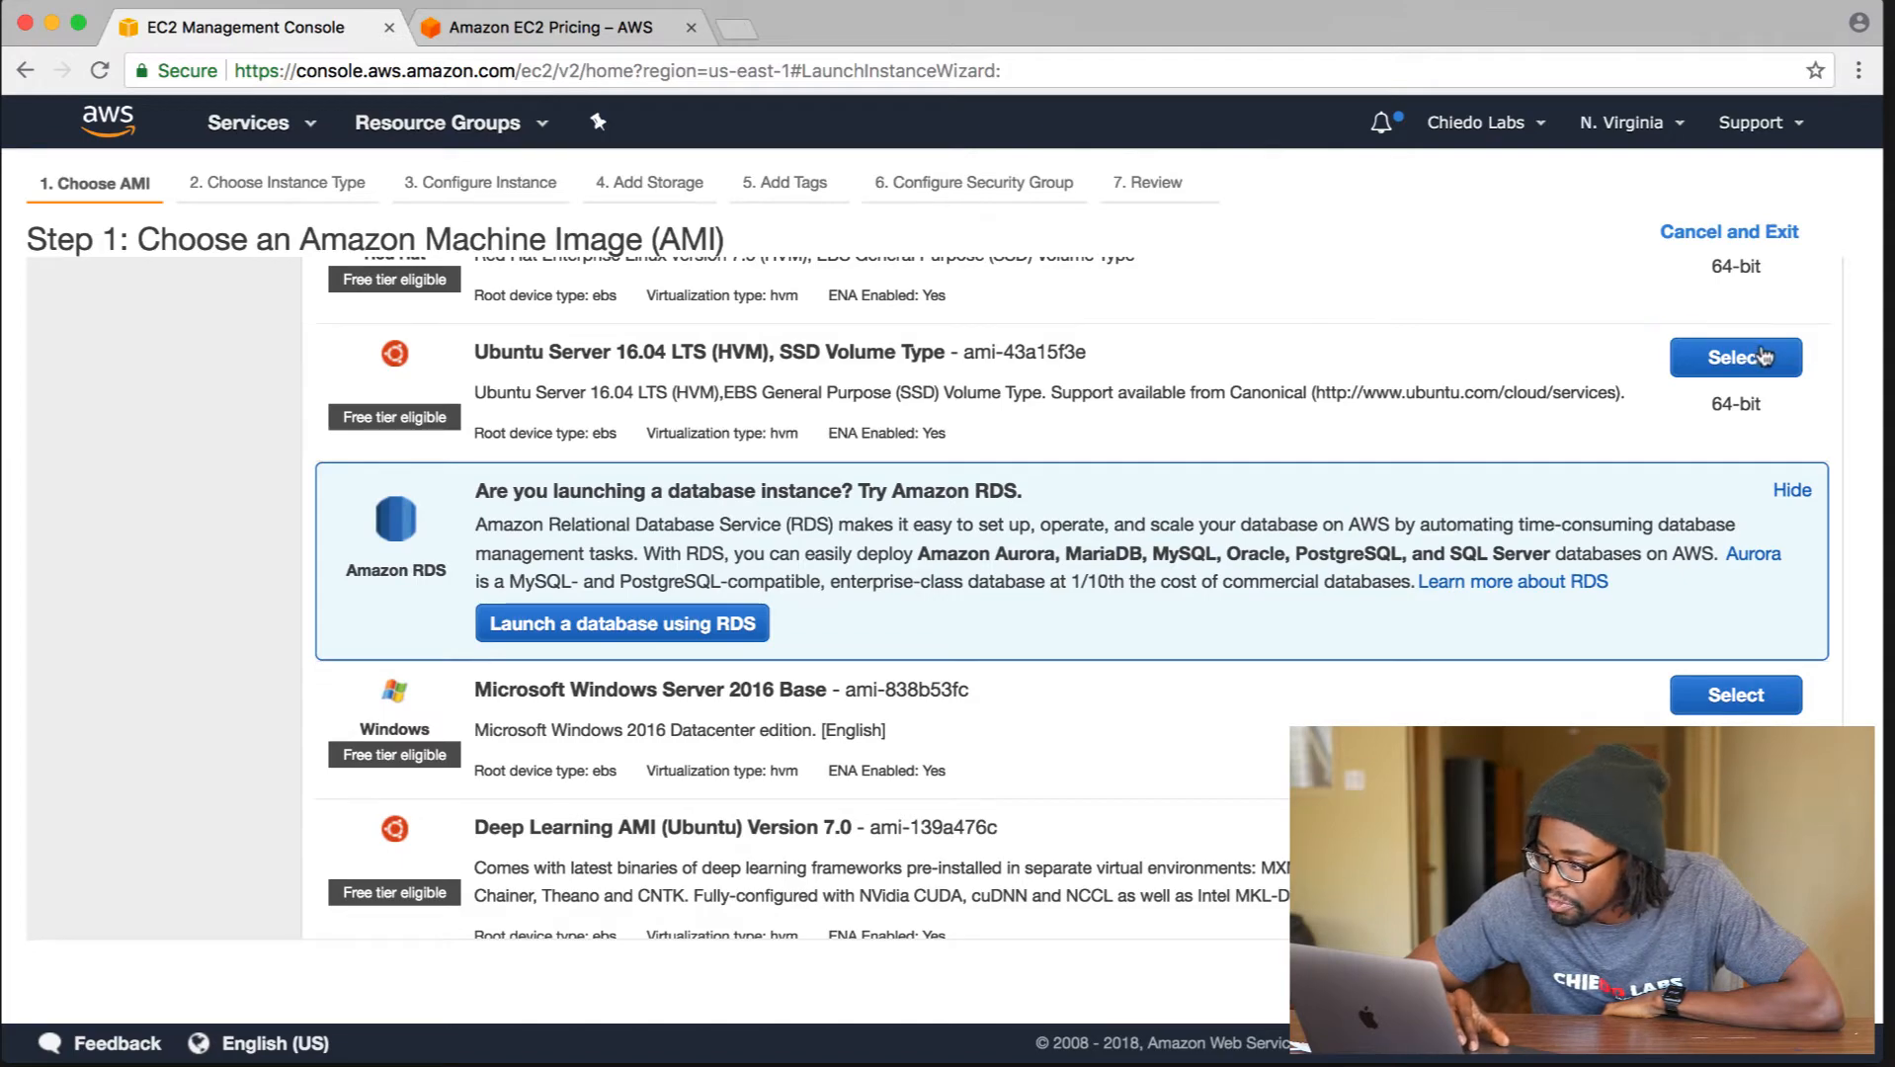
scroll(1668, 400, "down", 8)
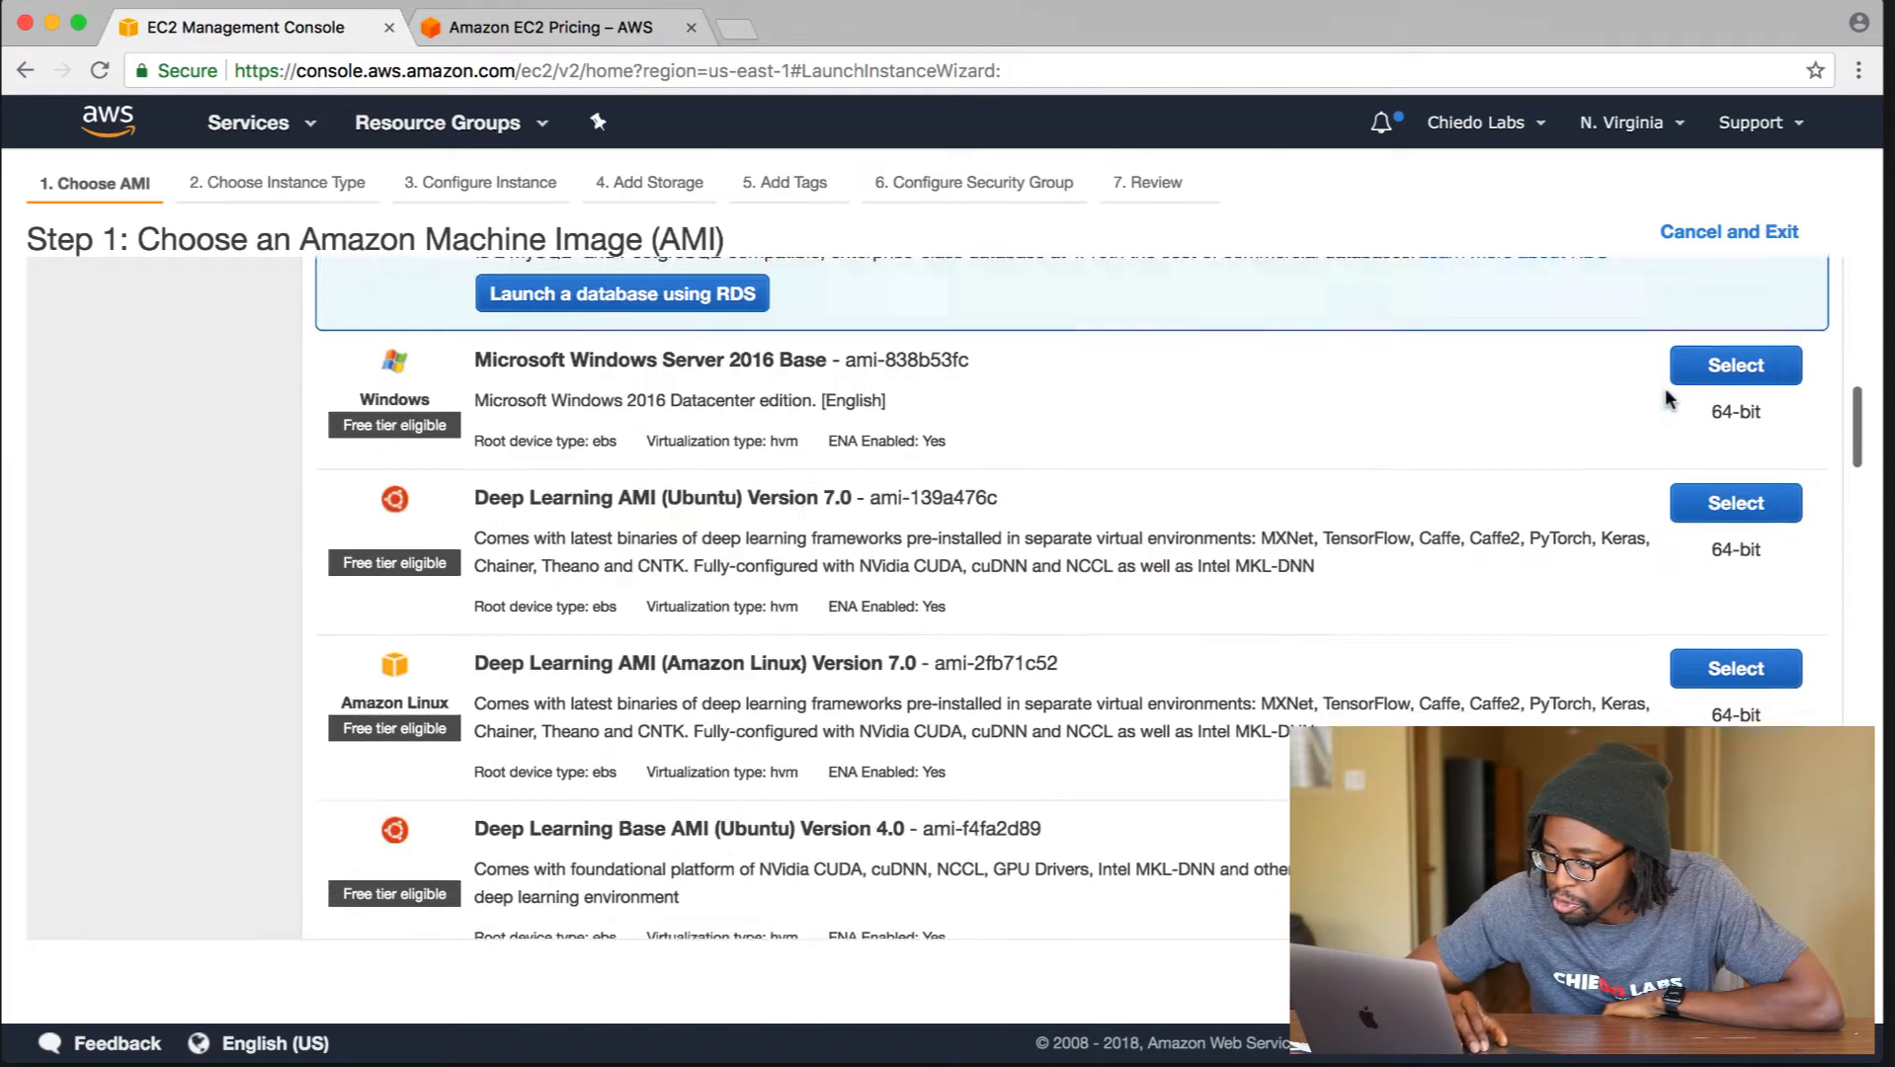
scroll(1668, 399, "up", 10)
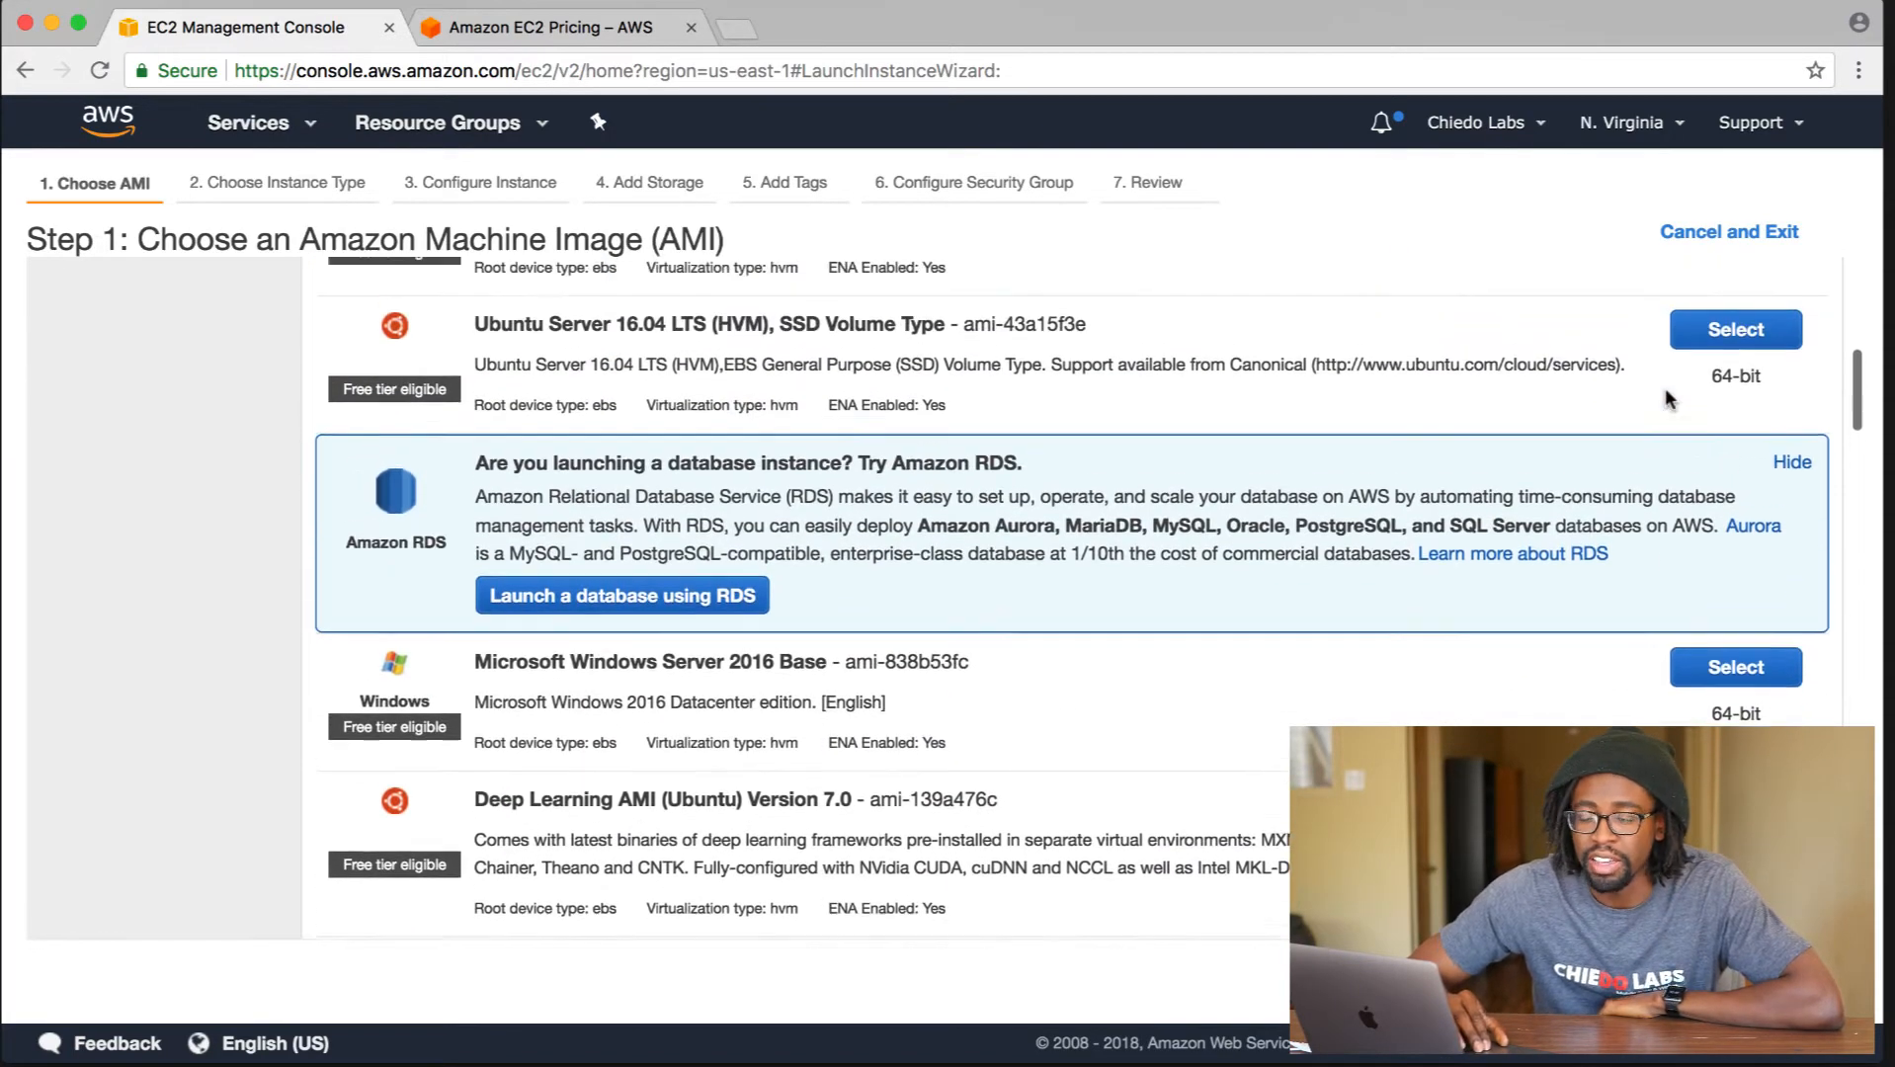
scroll(1668, 399, "up", 2)
scroll(1668, 399, "down", 5)
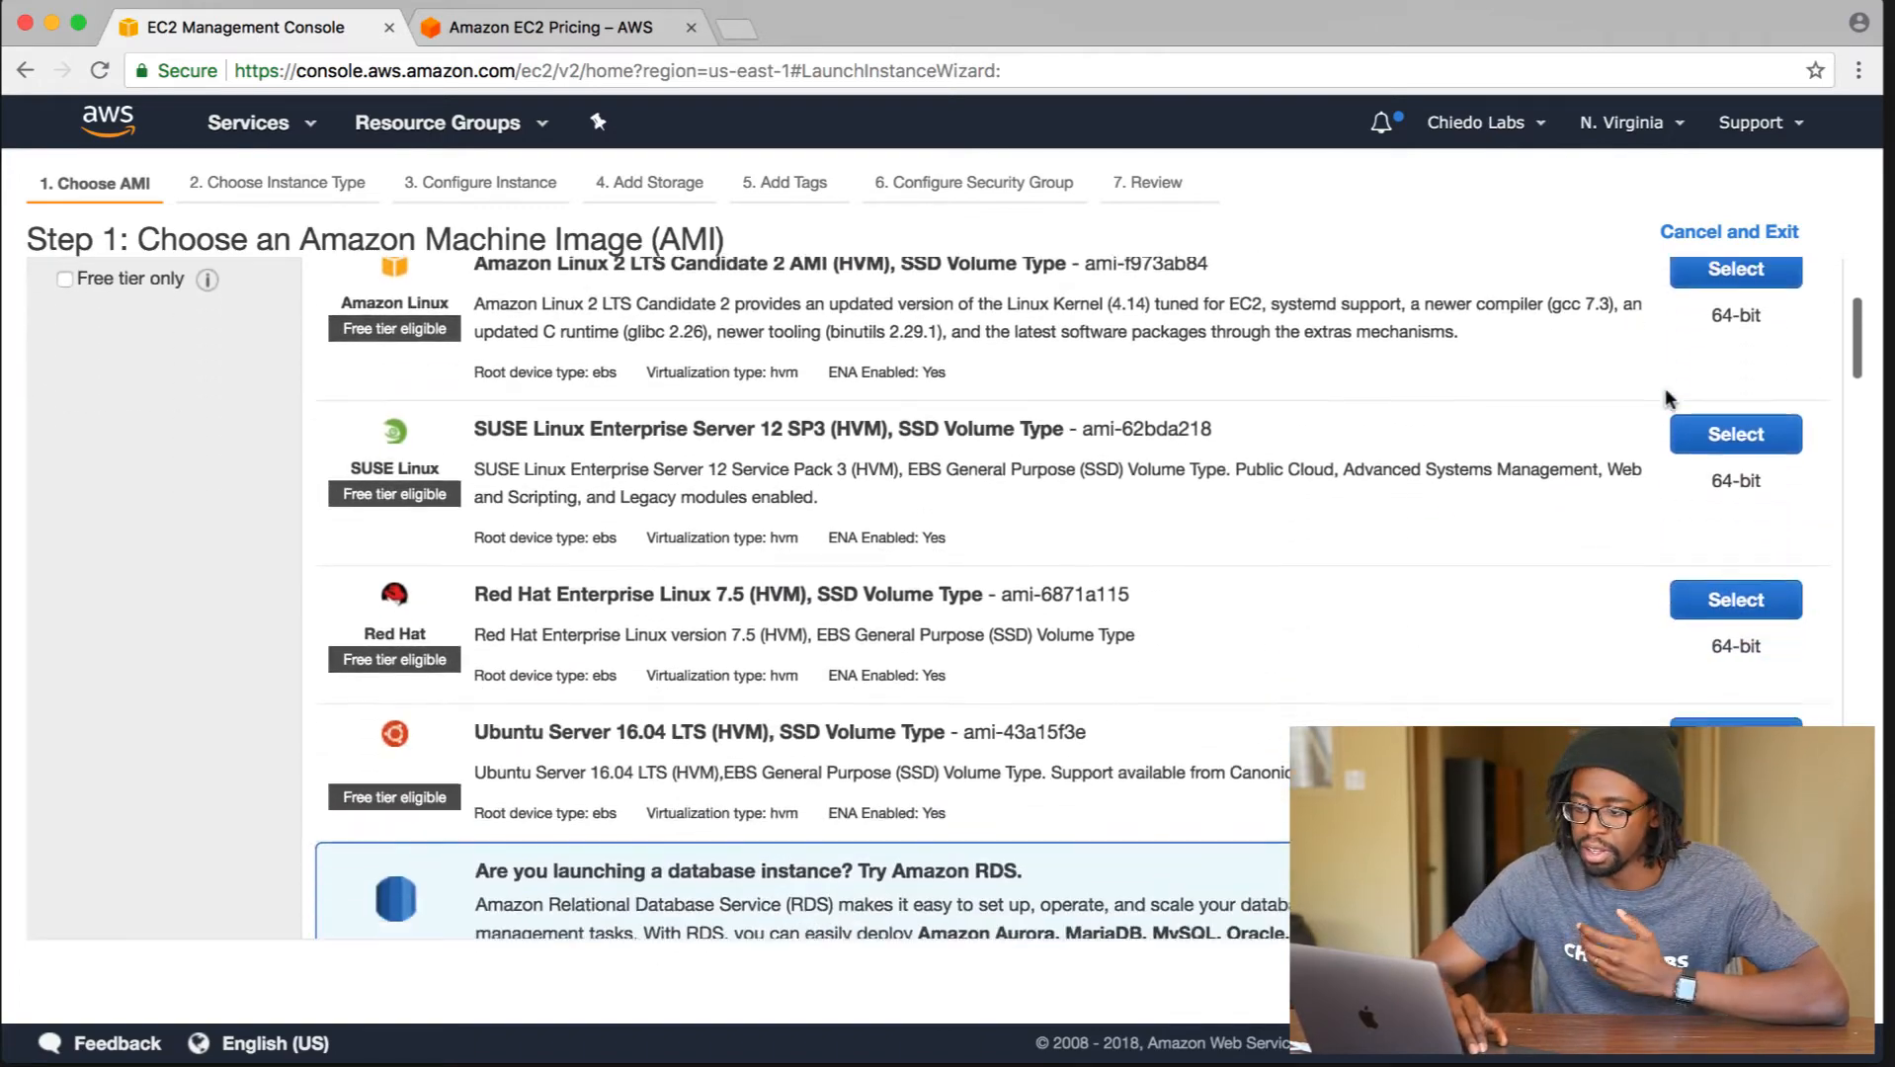
scroll(1668, 399, "up", 2)
scroll(1666, 392, "up", 1)
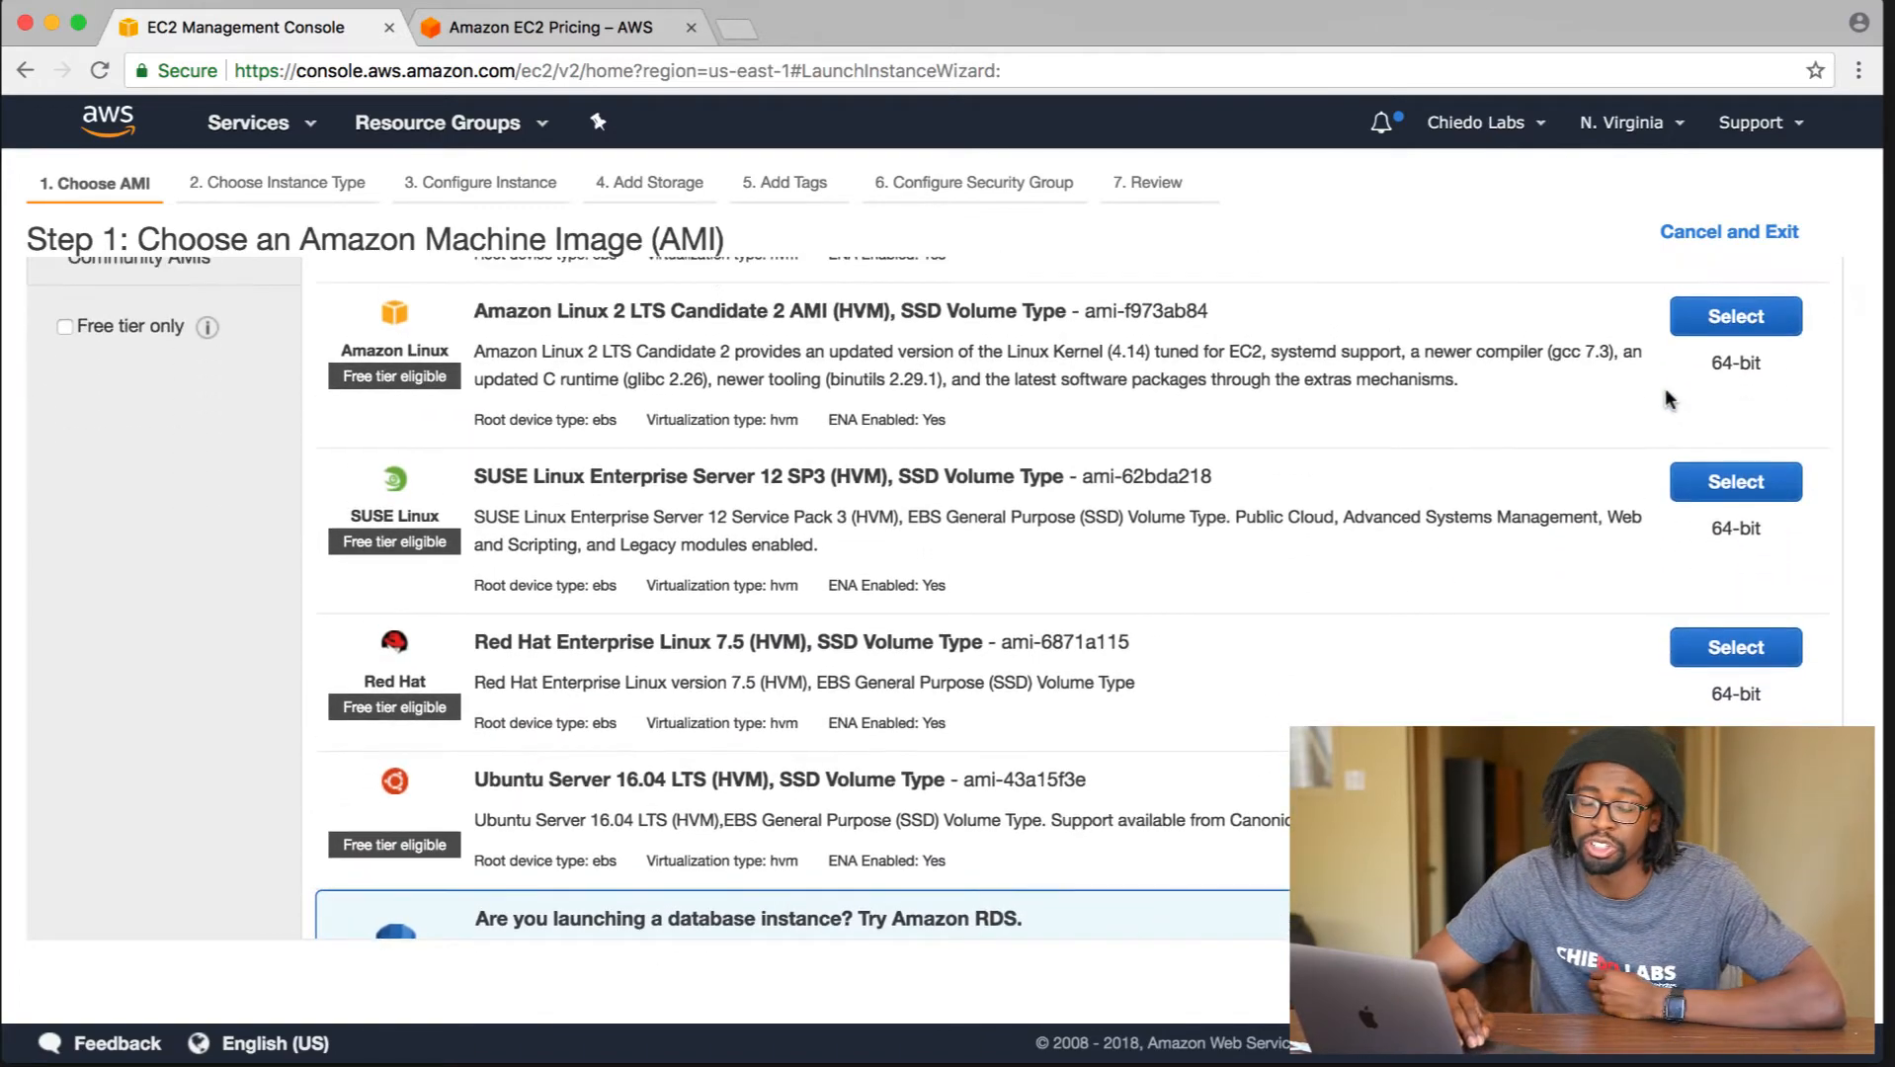
scroll(1666, 396, "down", 1)
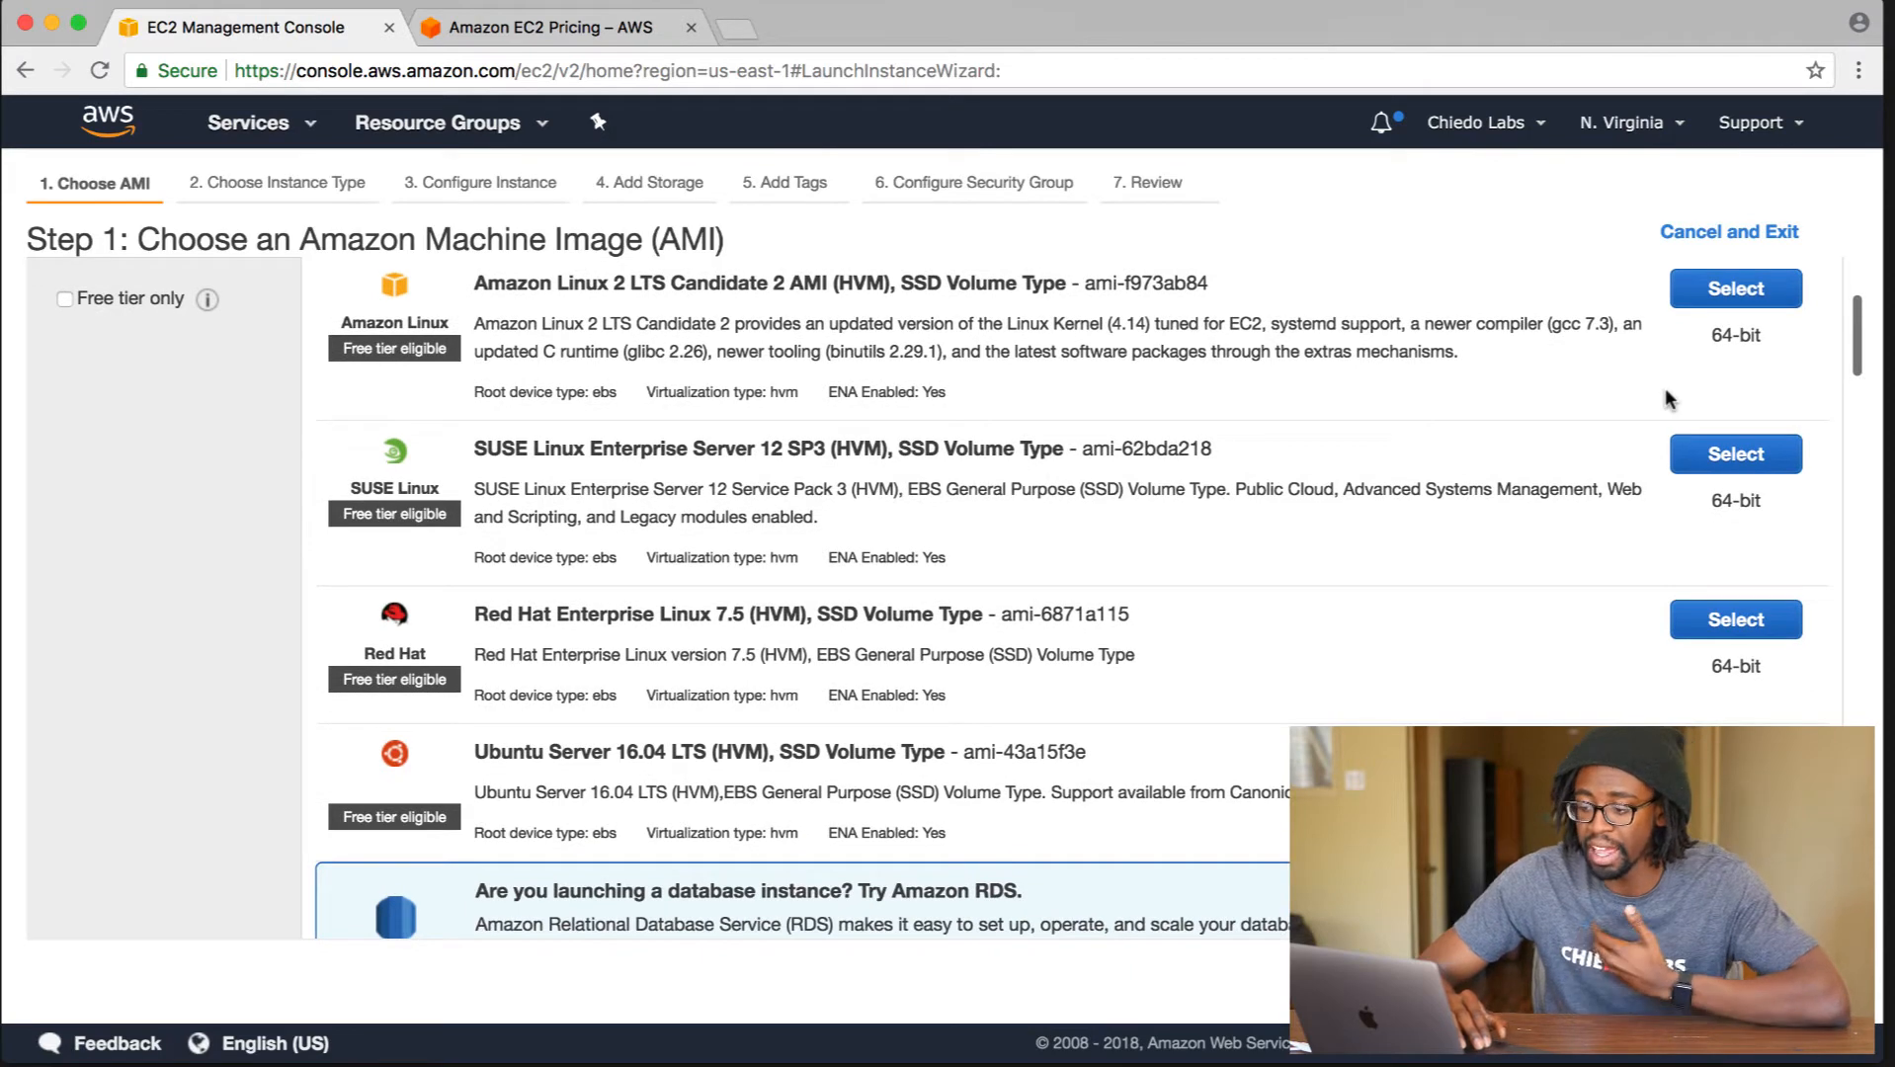
scroll(1145, 588, "up", 5)
scroll(1087, 583, "down", 4)
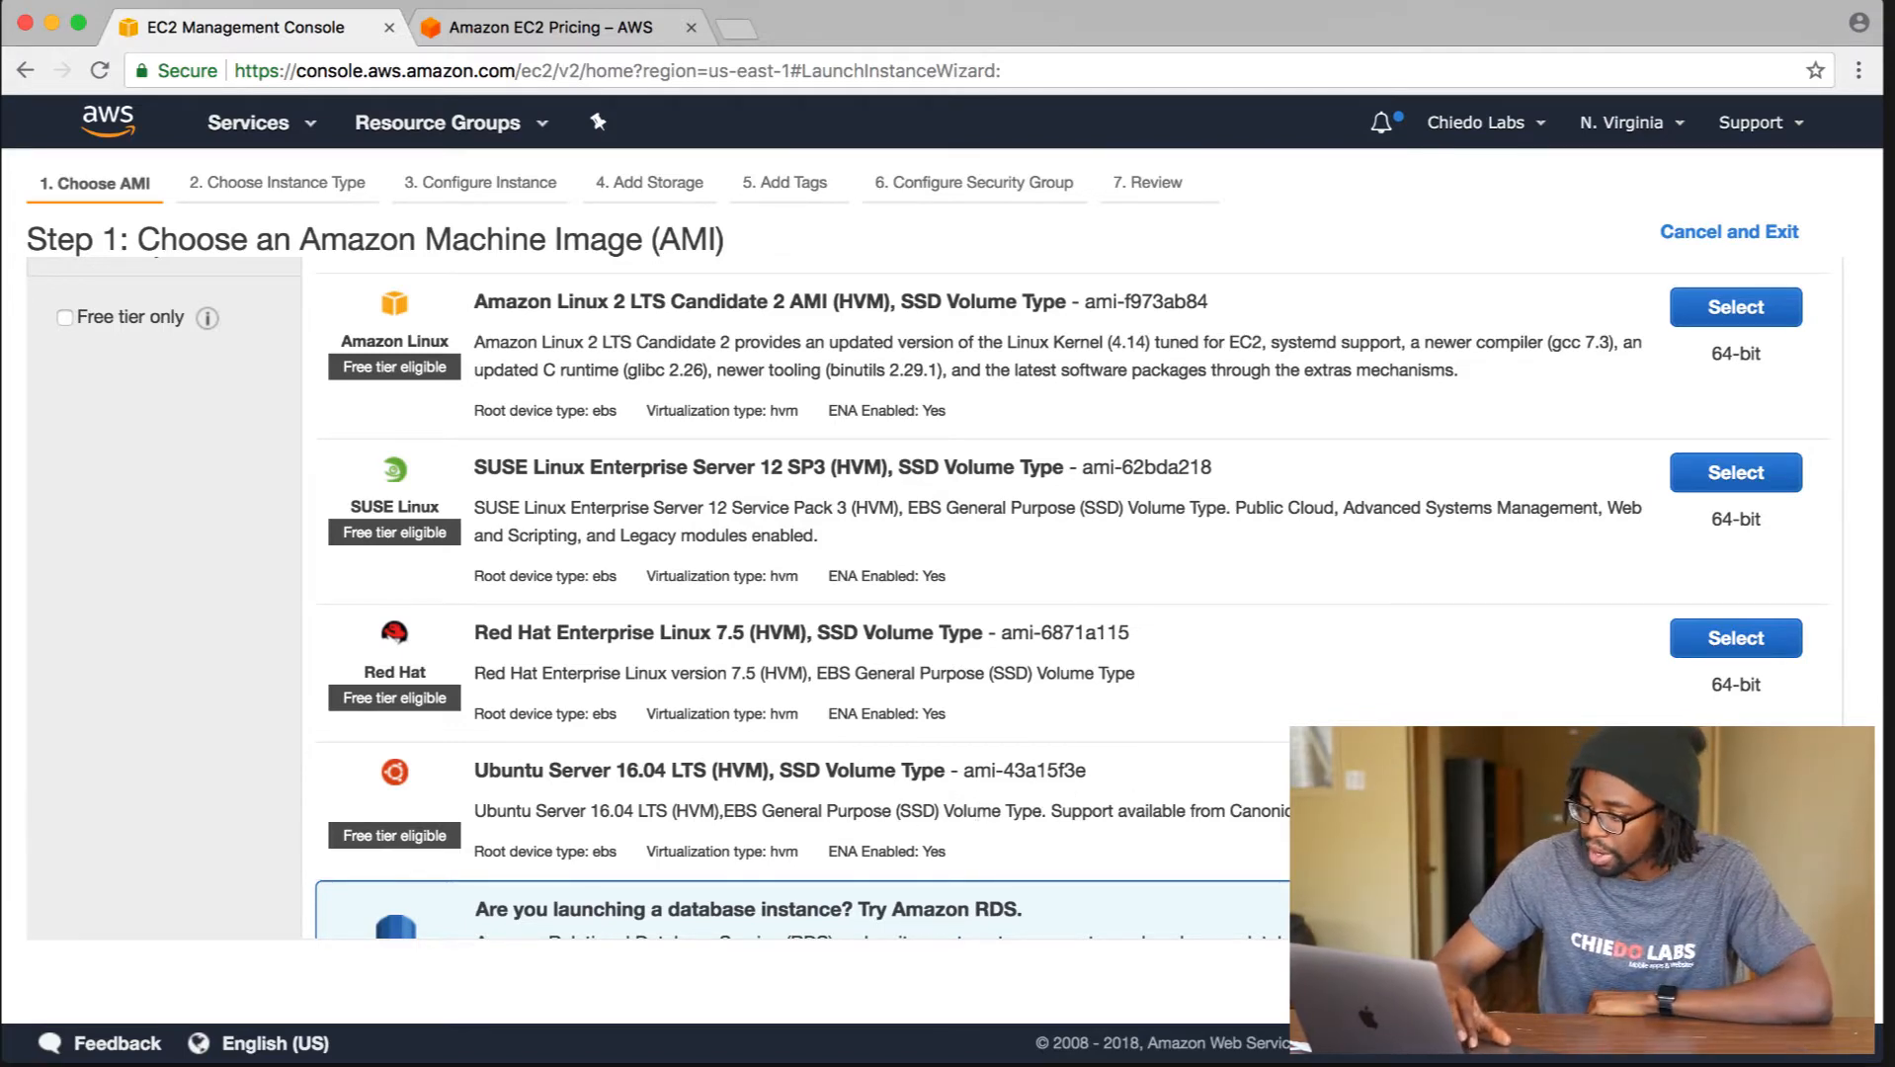
left_click(1736, 776)
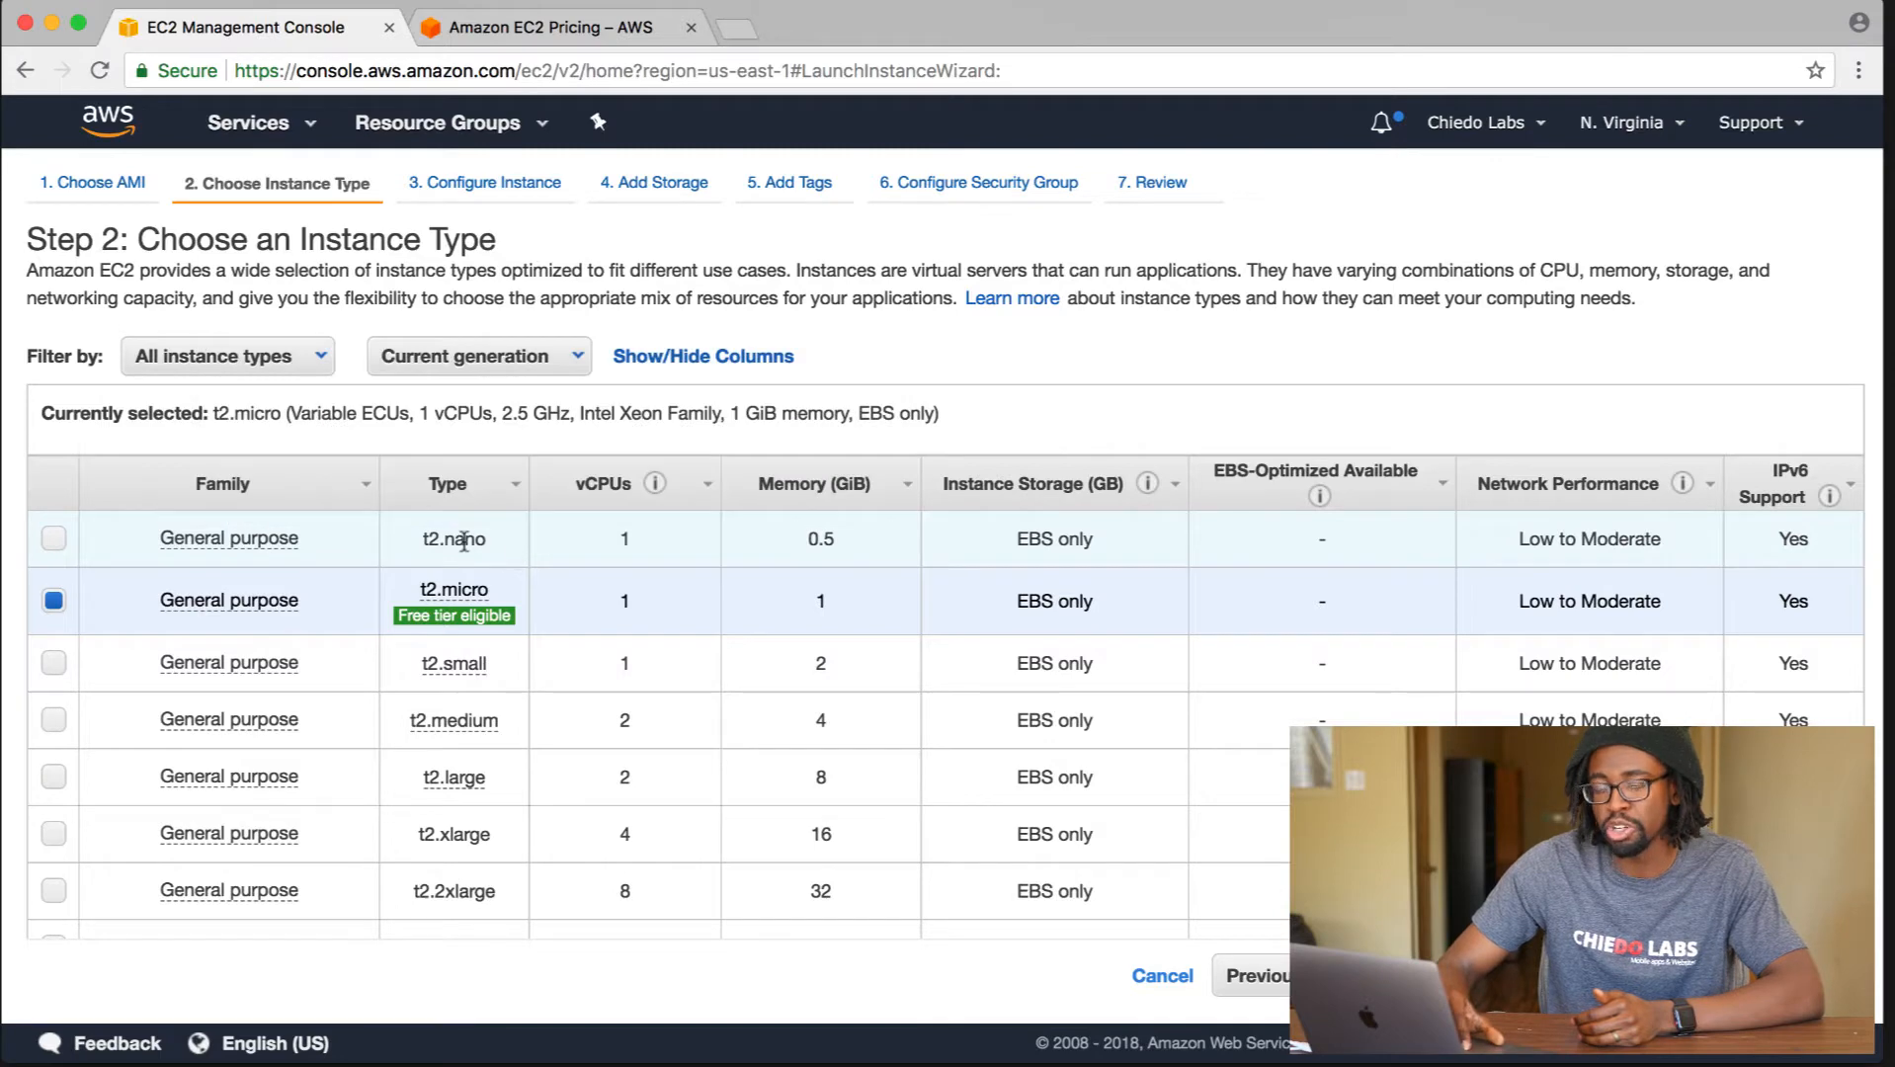
Open the Amazon EC2 on-demand pricing page and examine the Linux hourly rate for the t2.nano instance.
mouse_move(453, 590)
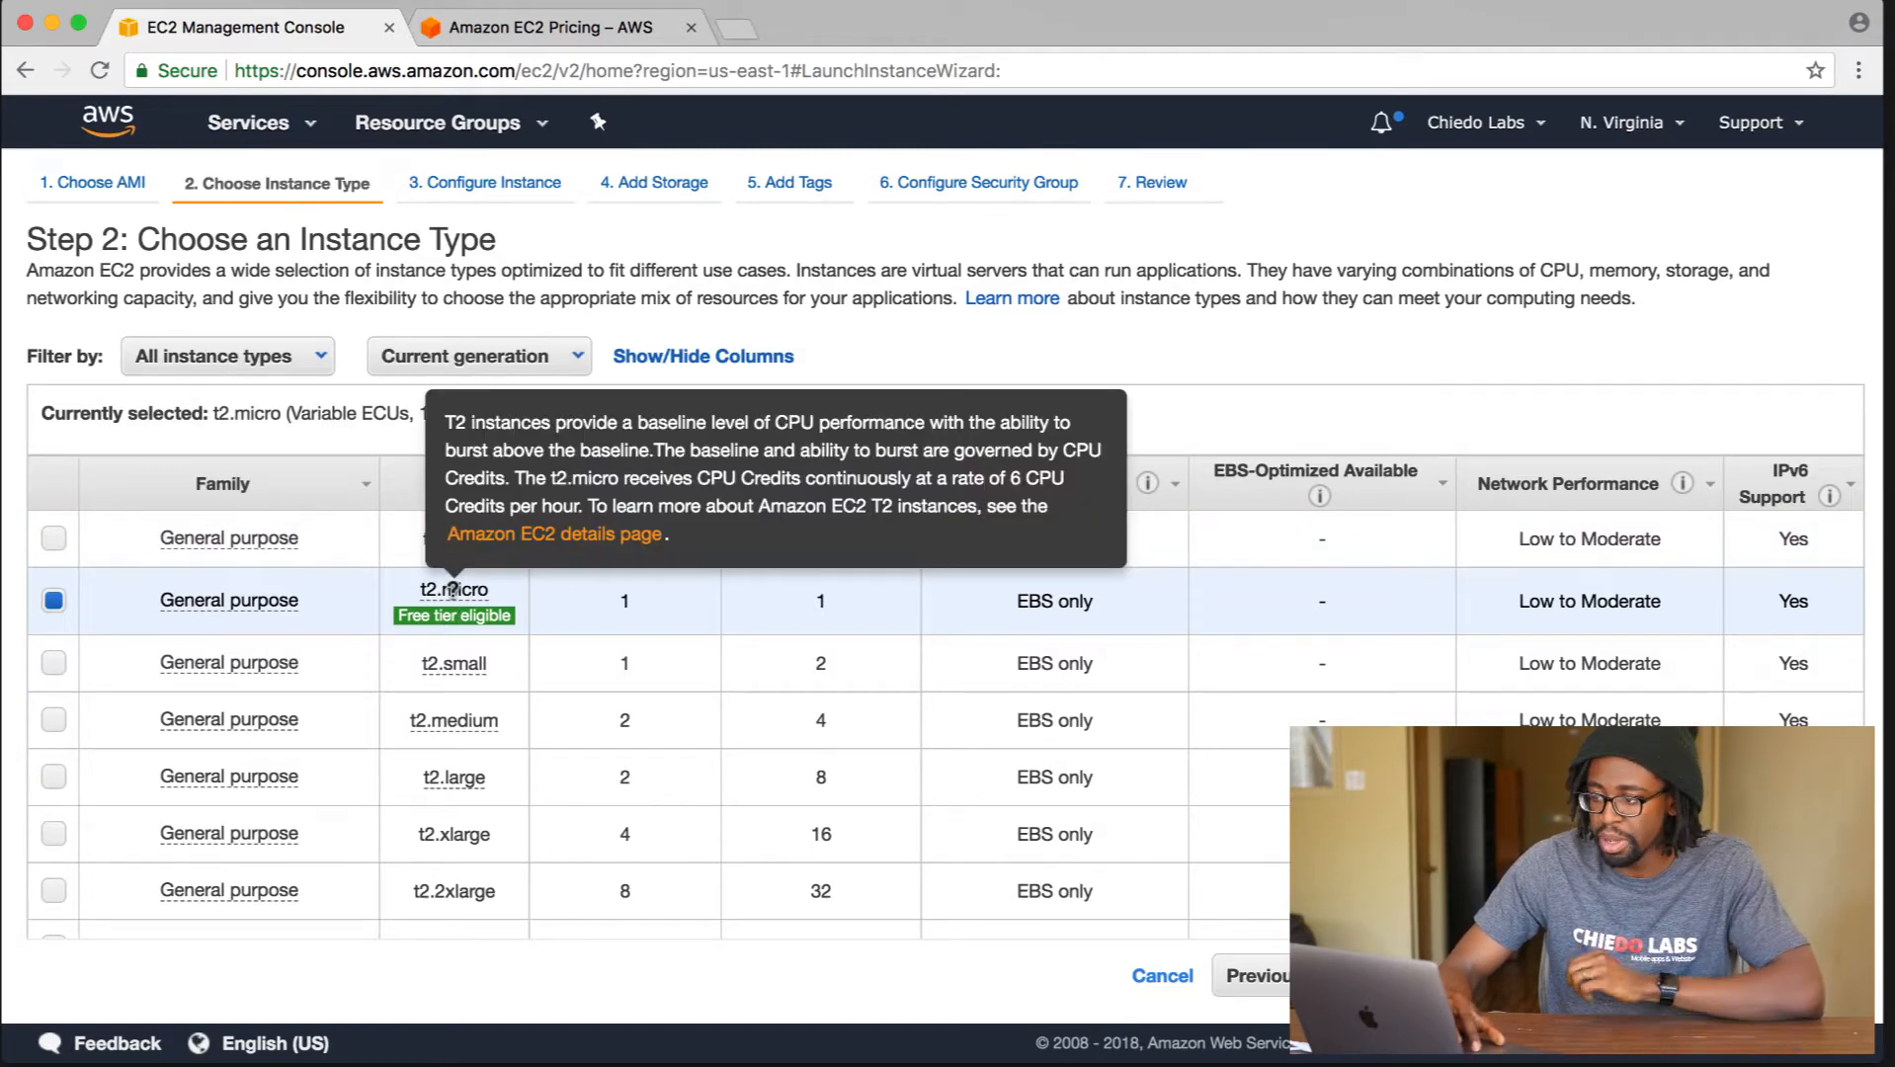
left_click(578, 30)
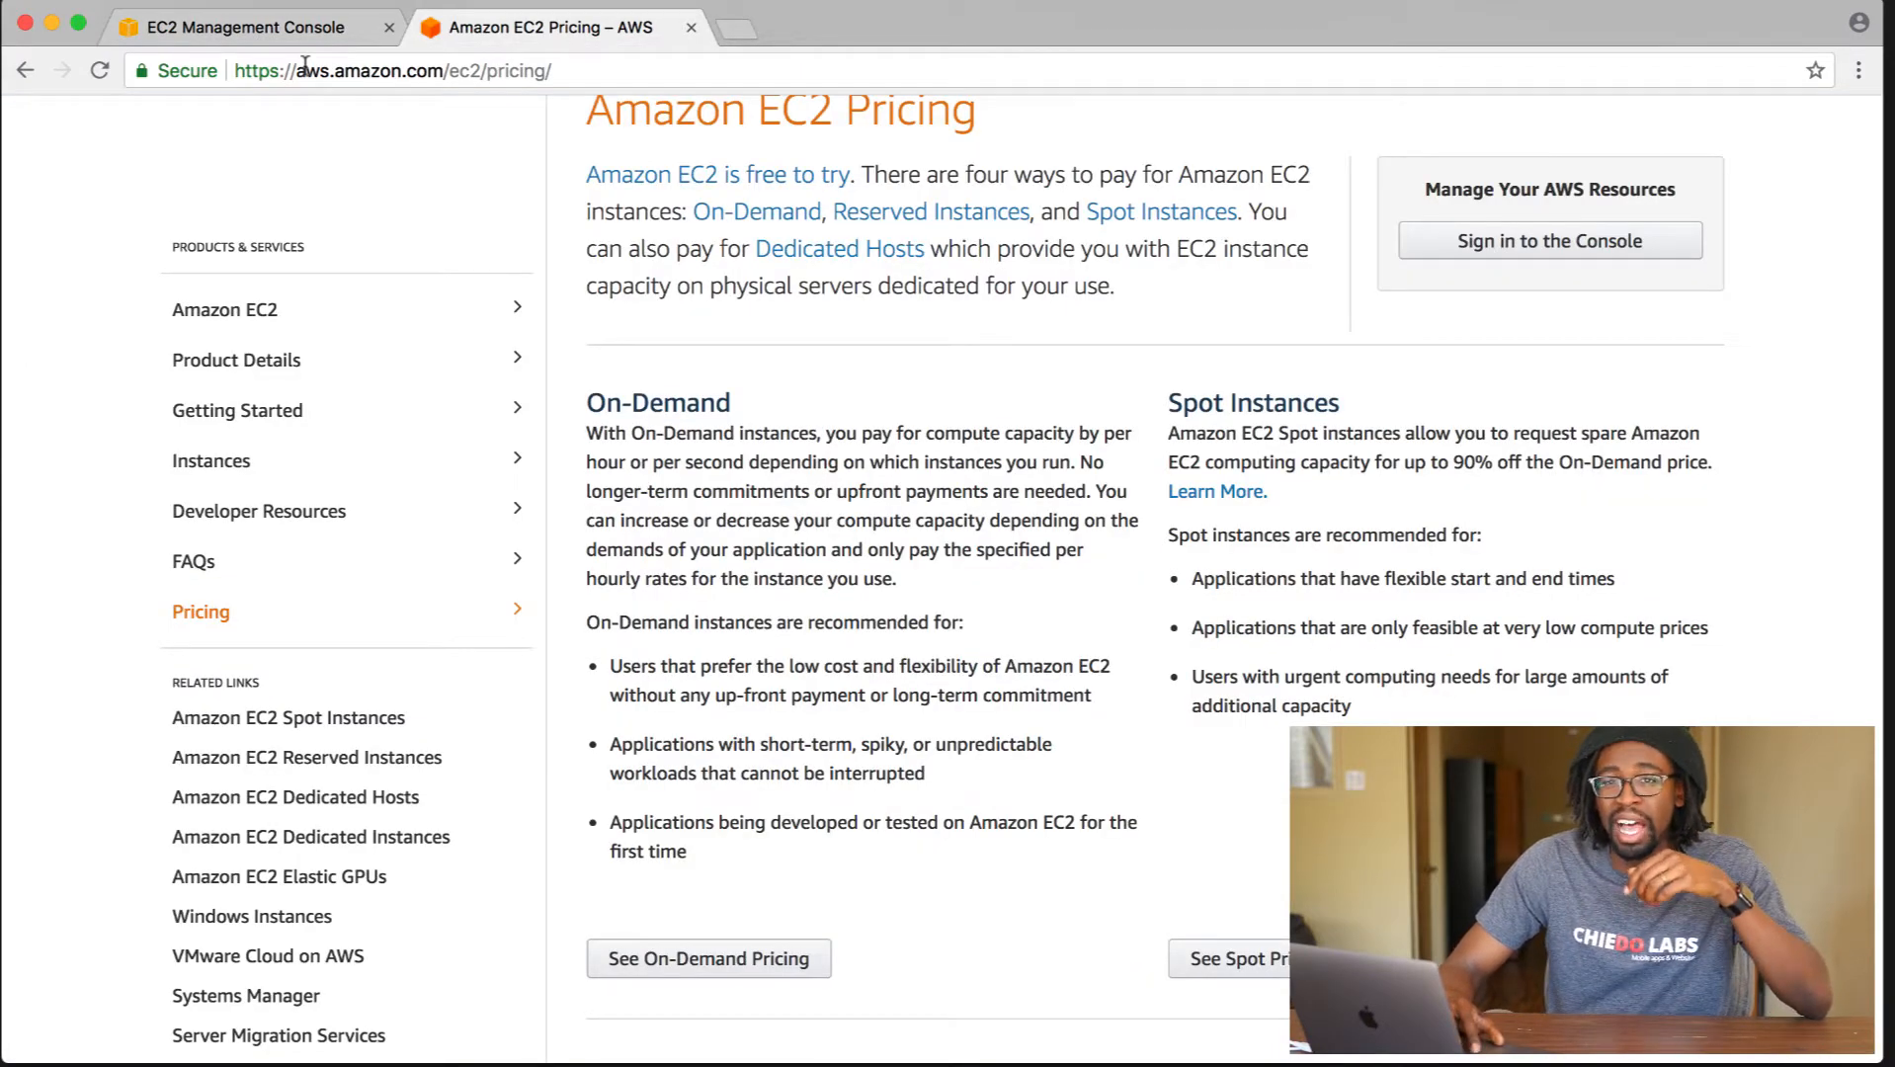
scroll(696, 413, "down", 5)
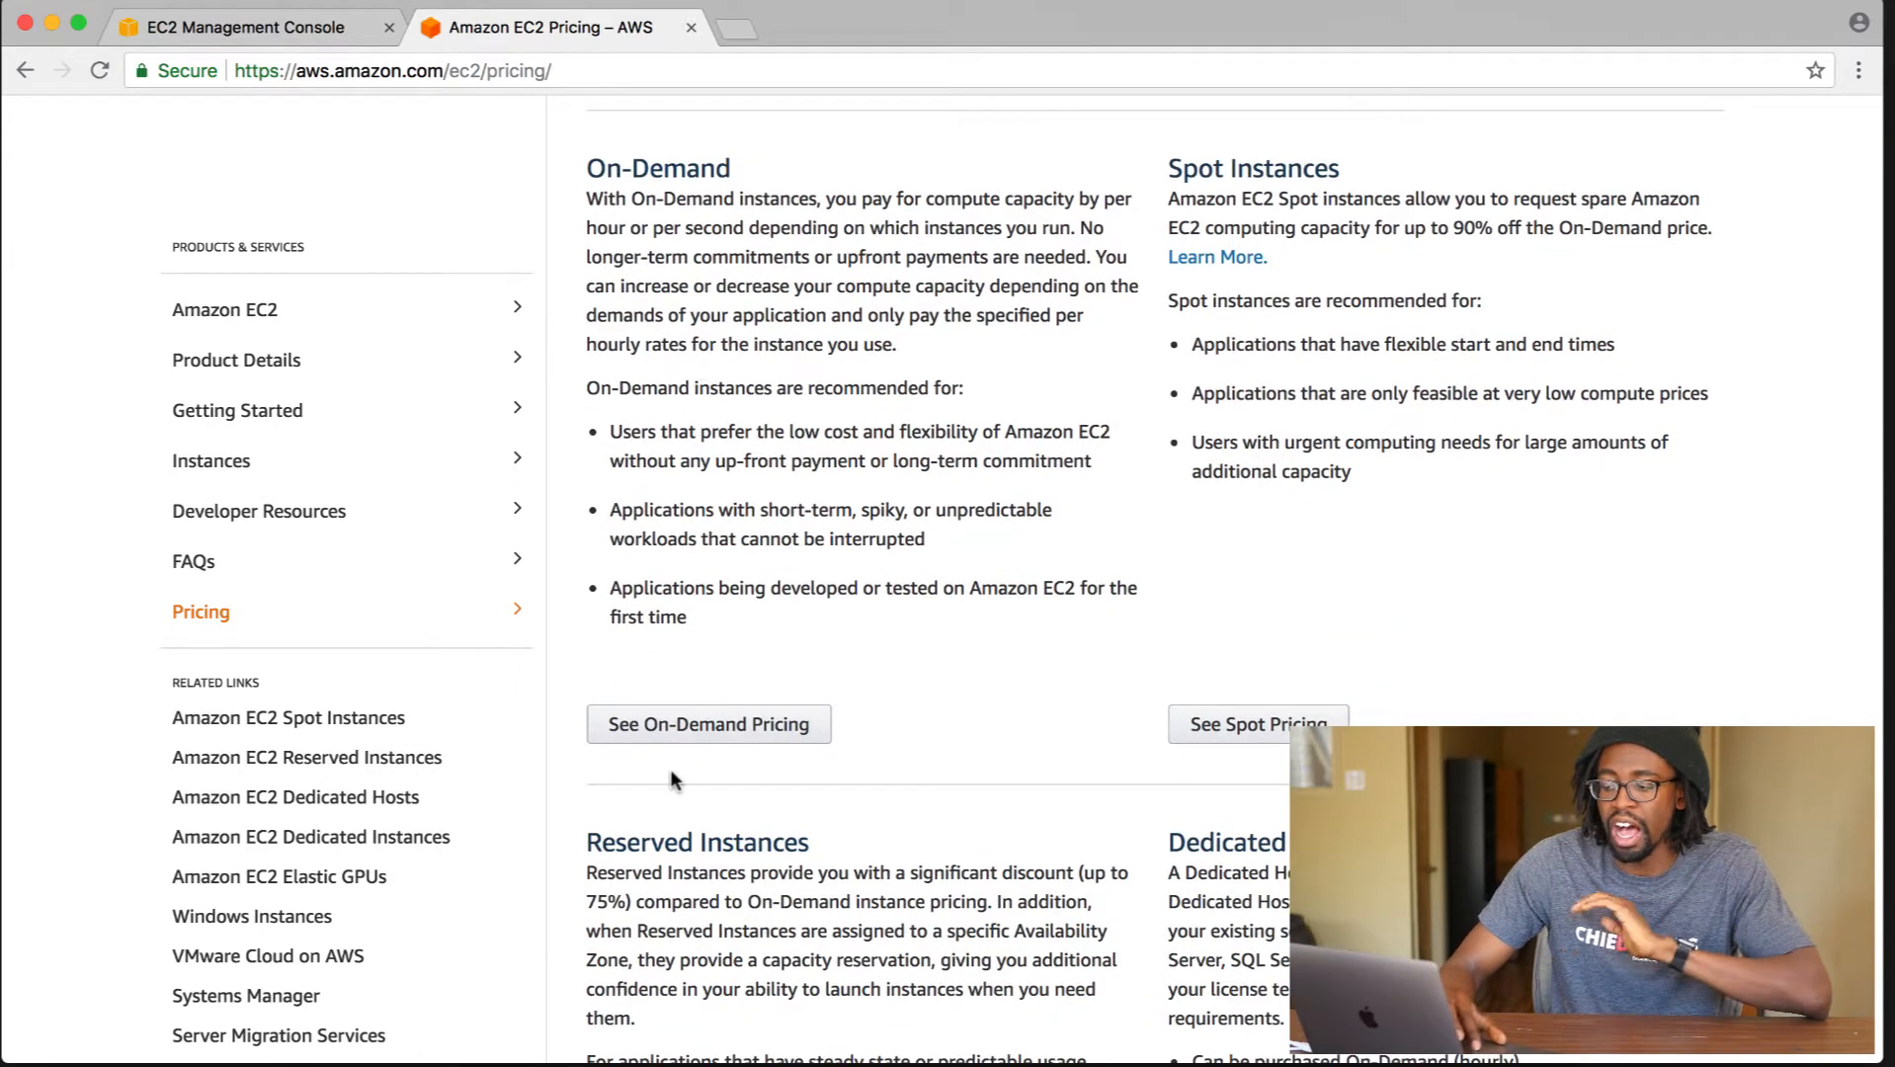
left_click(666, 726)
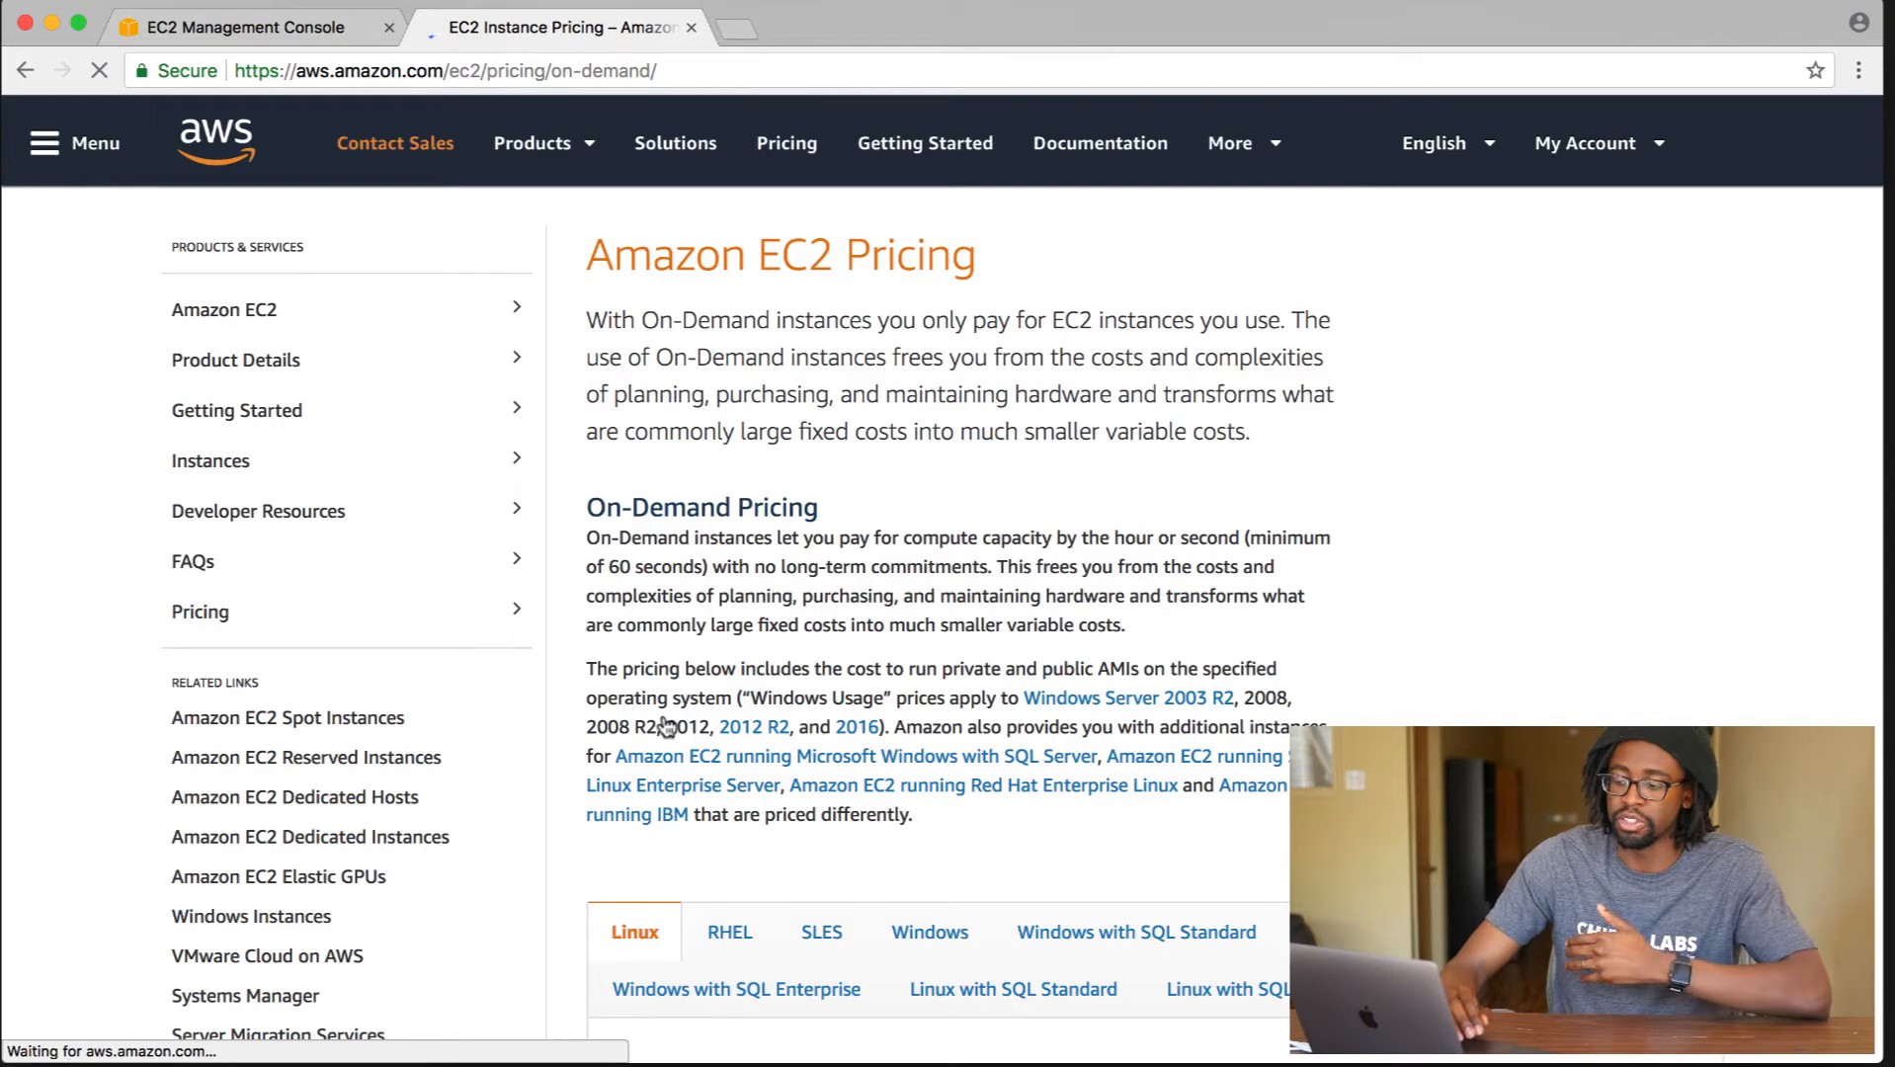
scroll(666, 726, "down", 2)
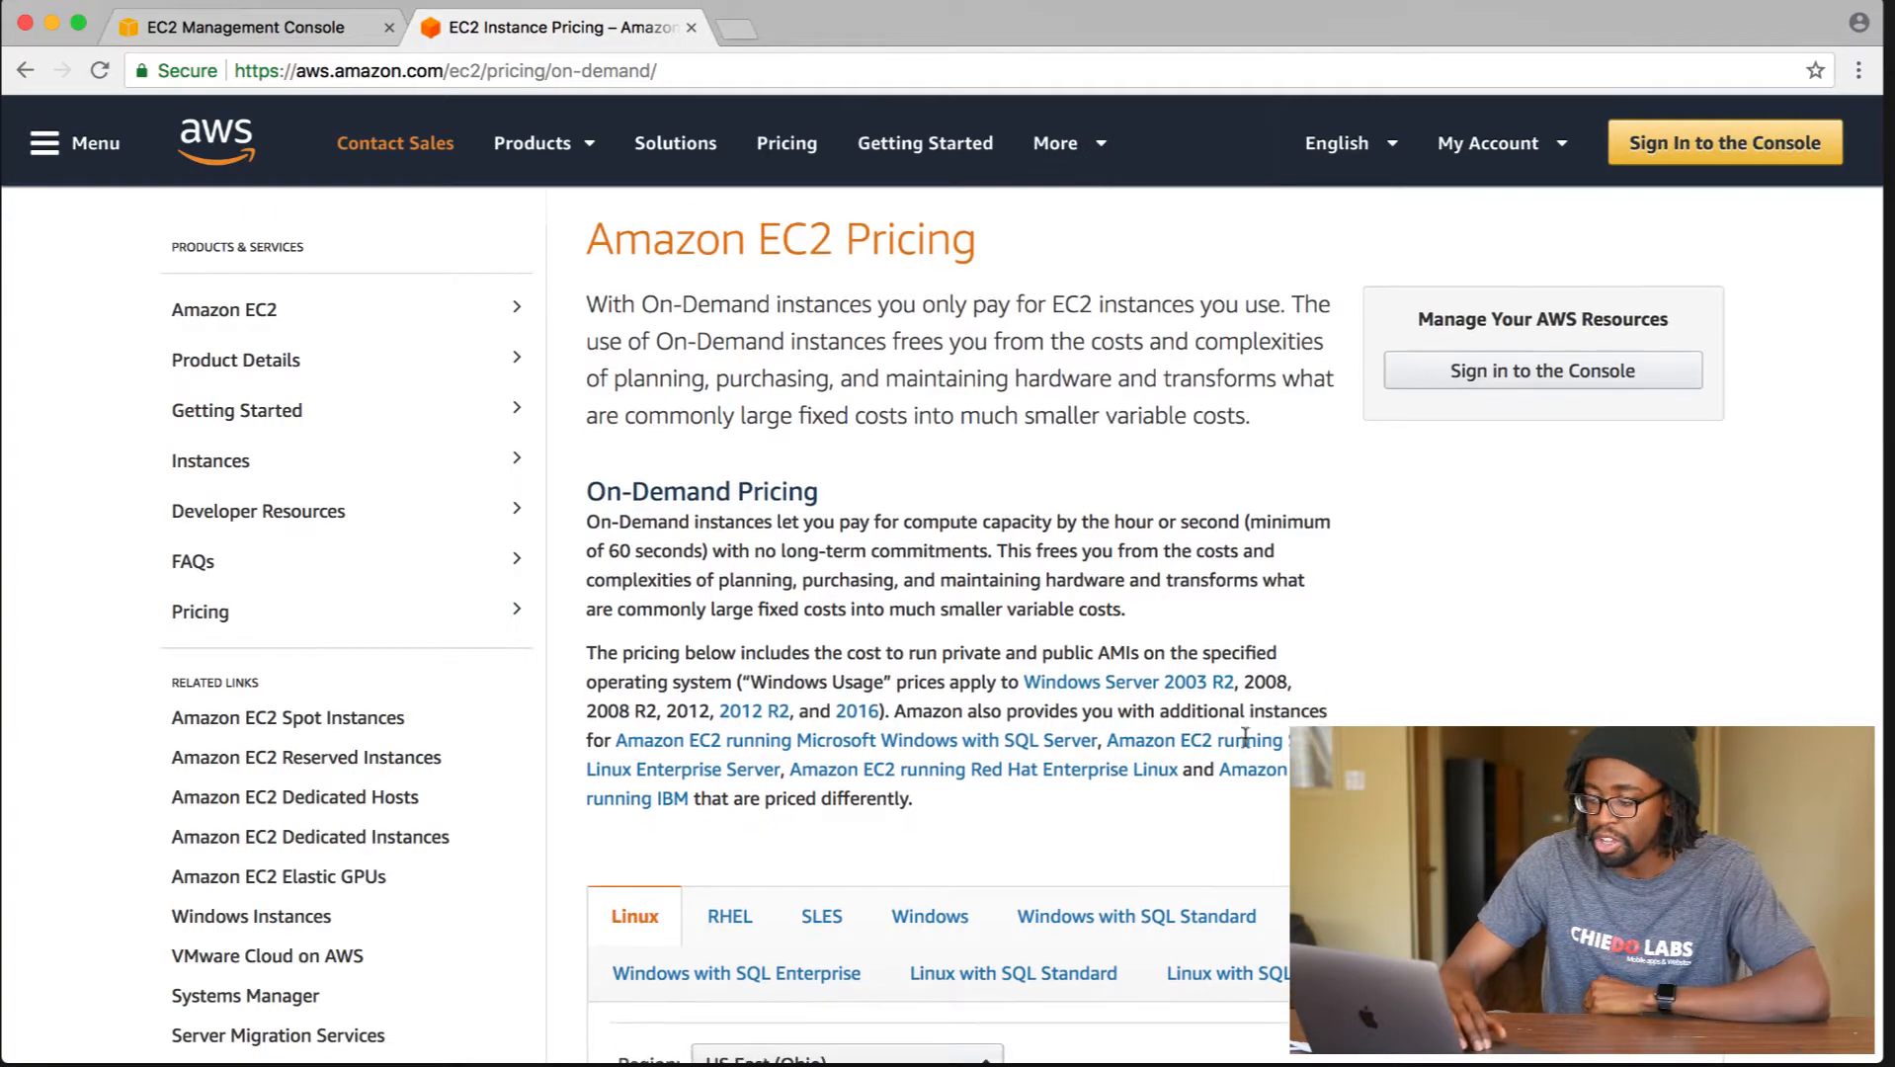
scroll(1244, 745, "down", 8)
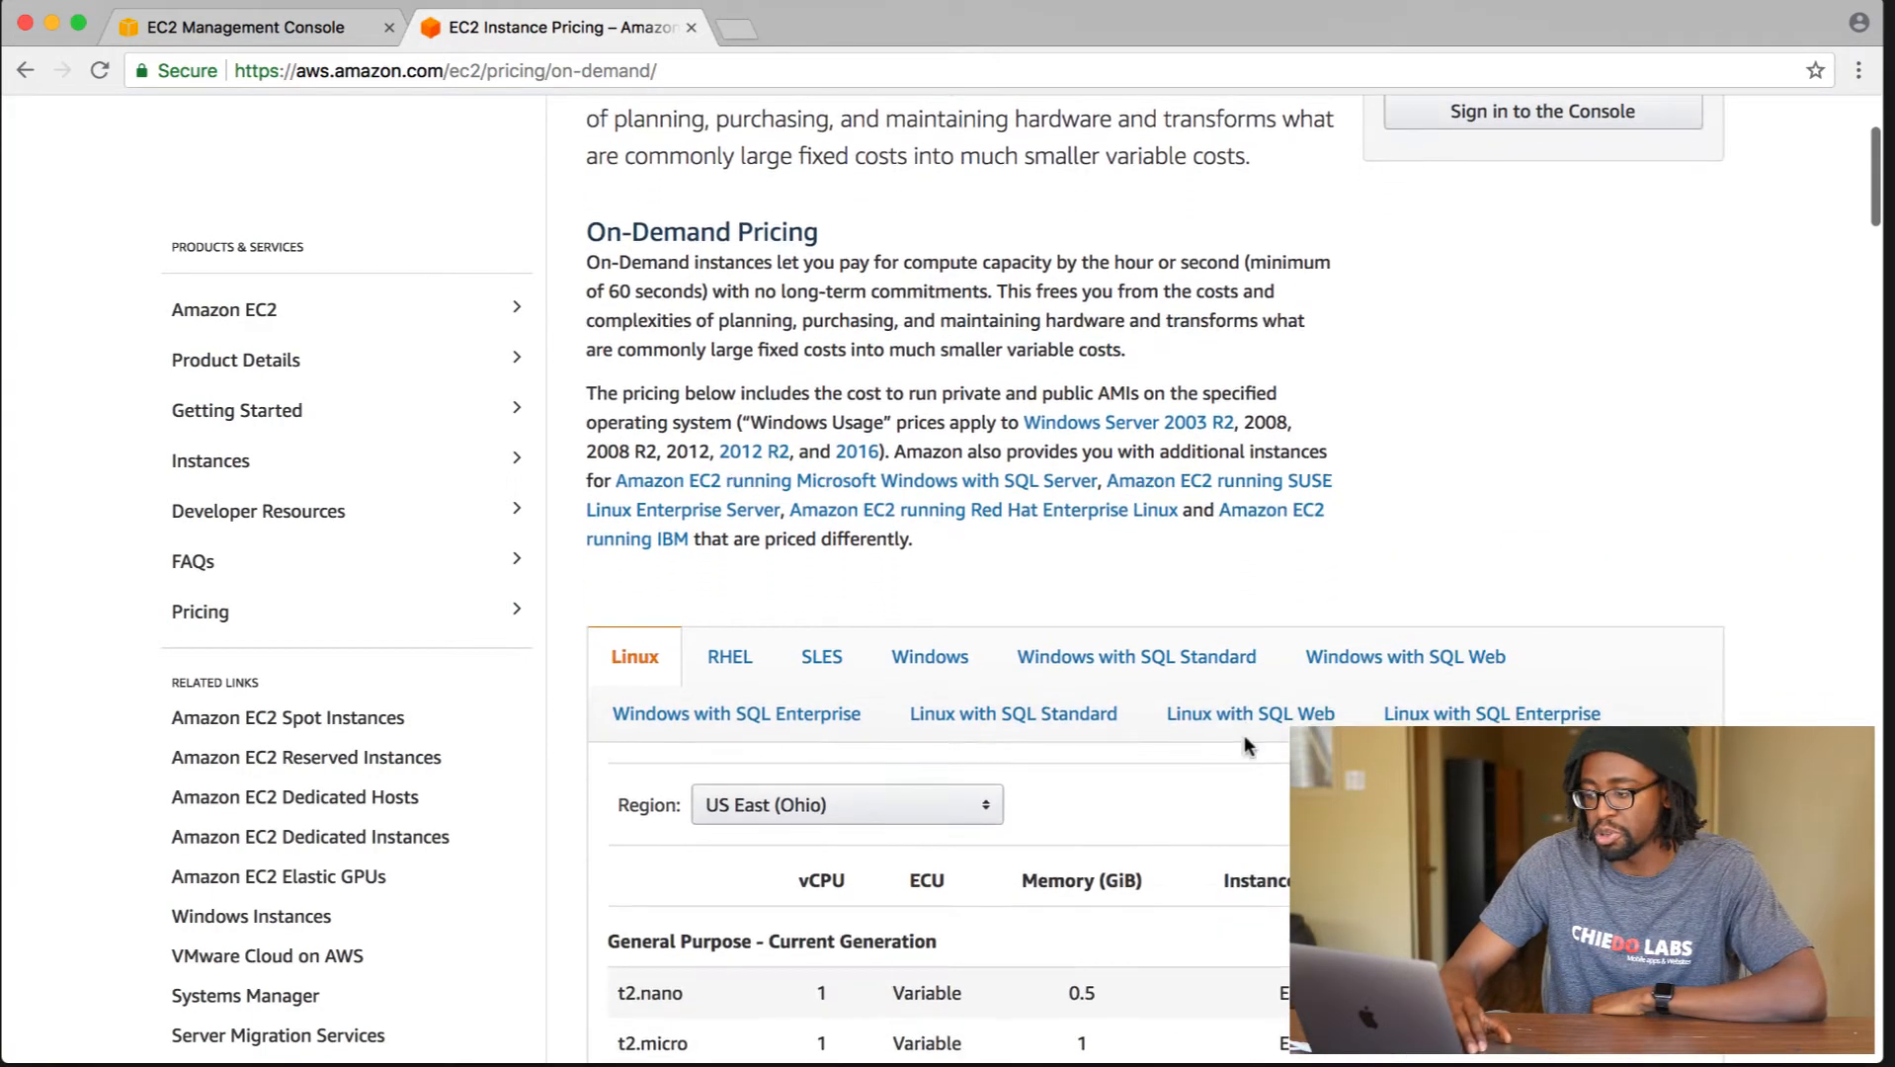
scroll(1244, 745, "down", 1)
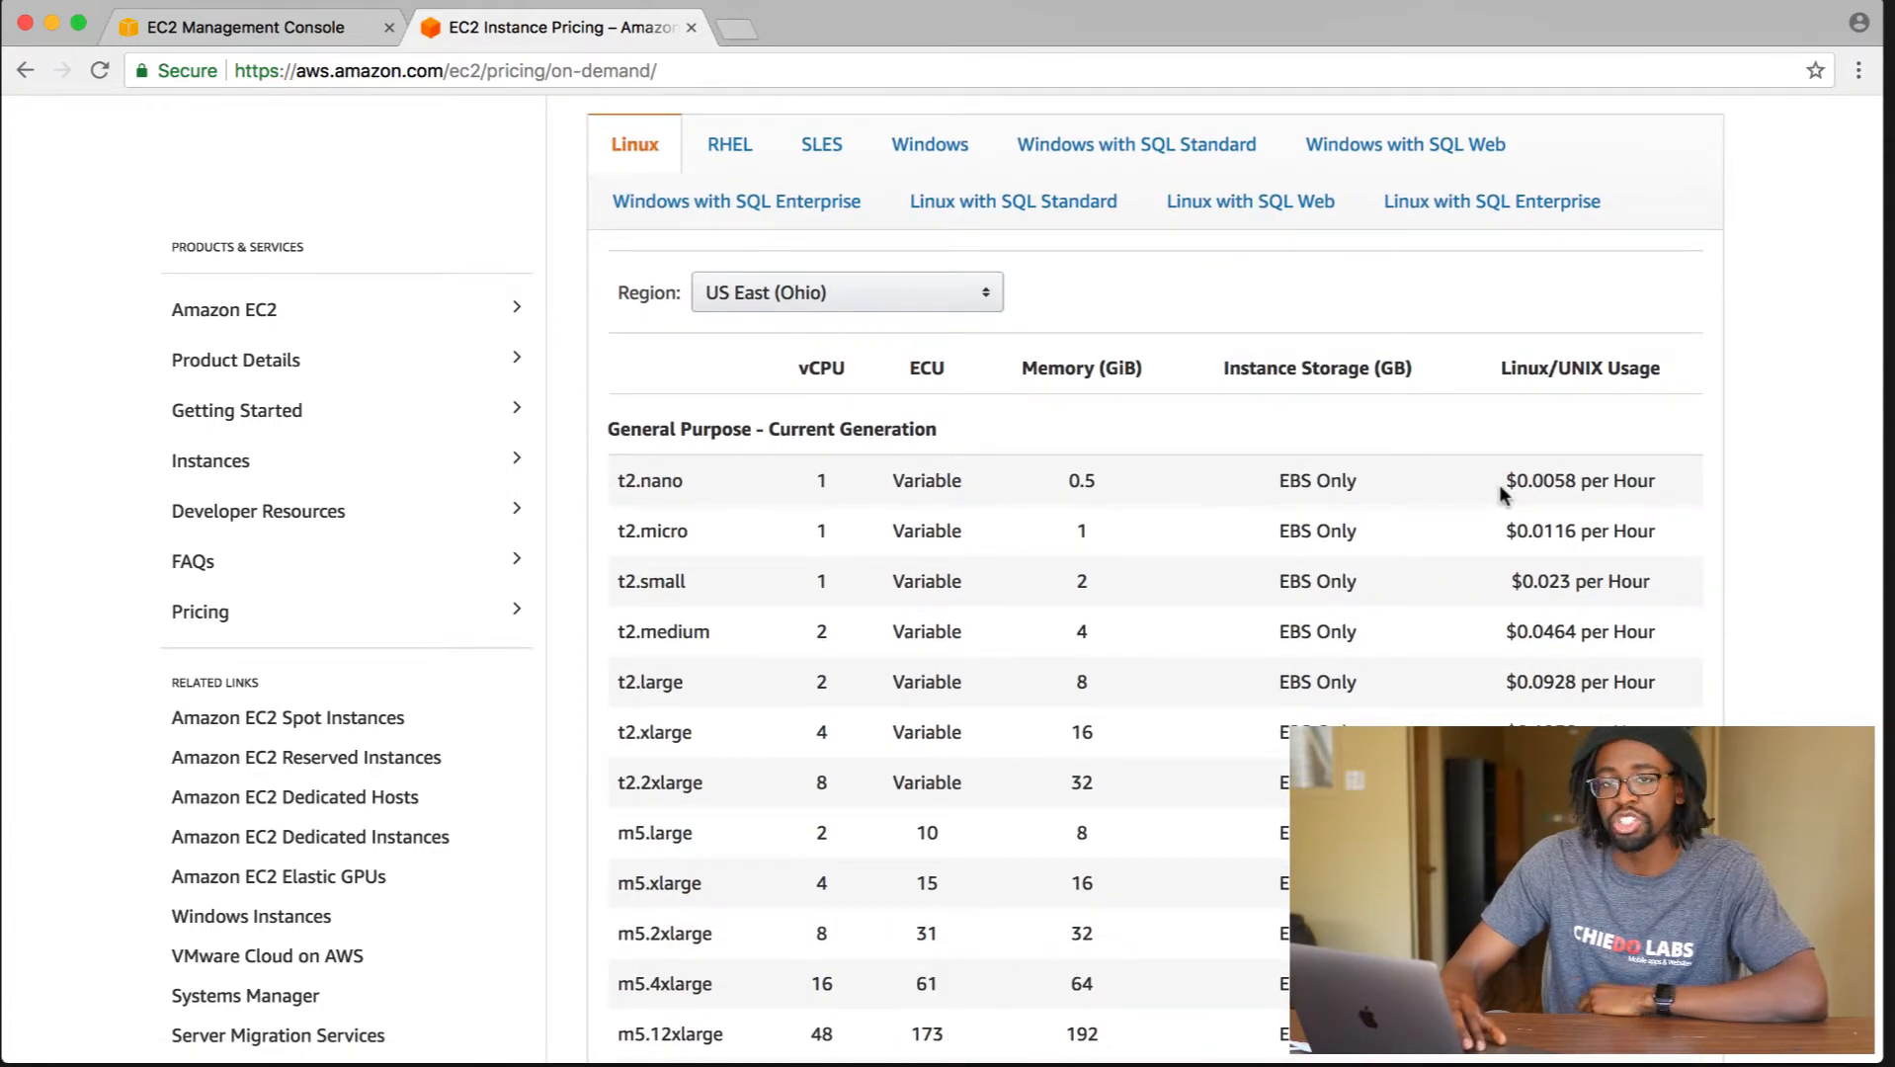
left_click_drag(1501, 480, 1660, 484)
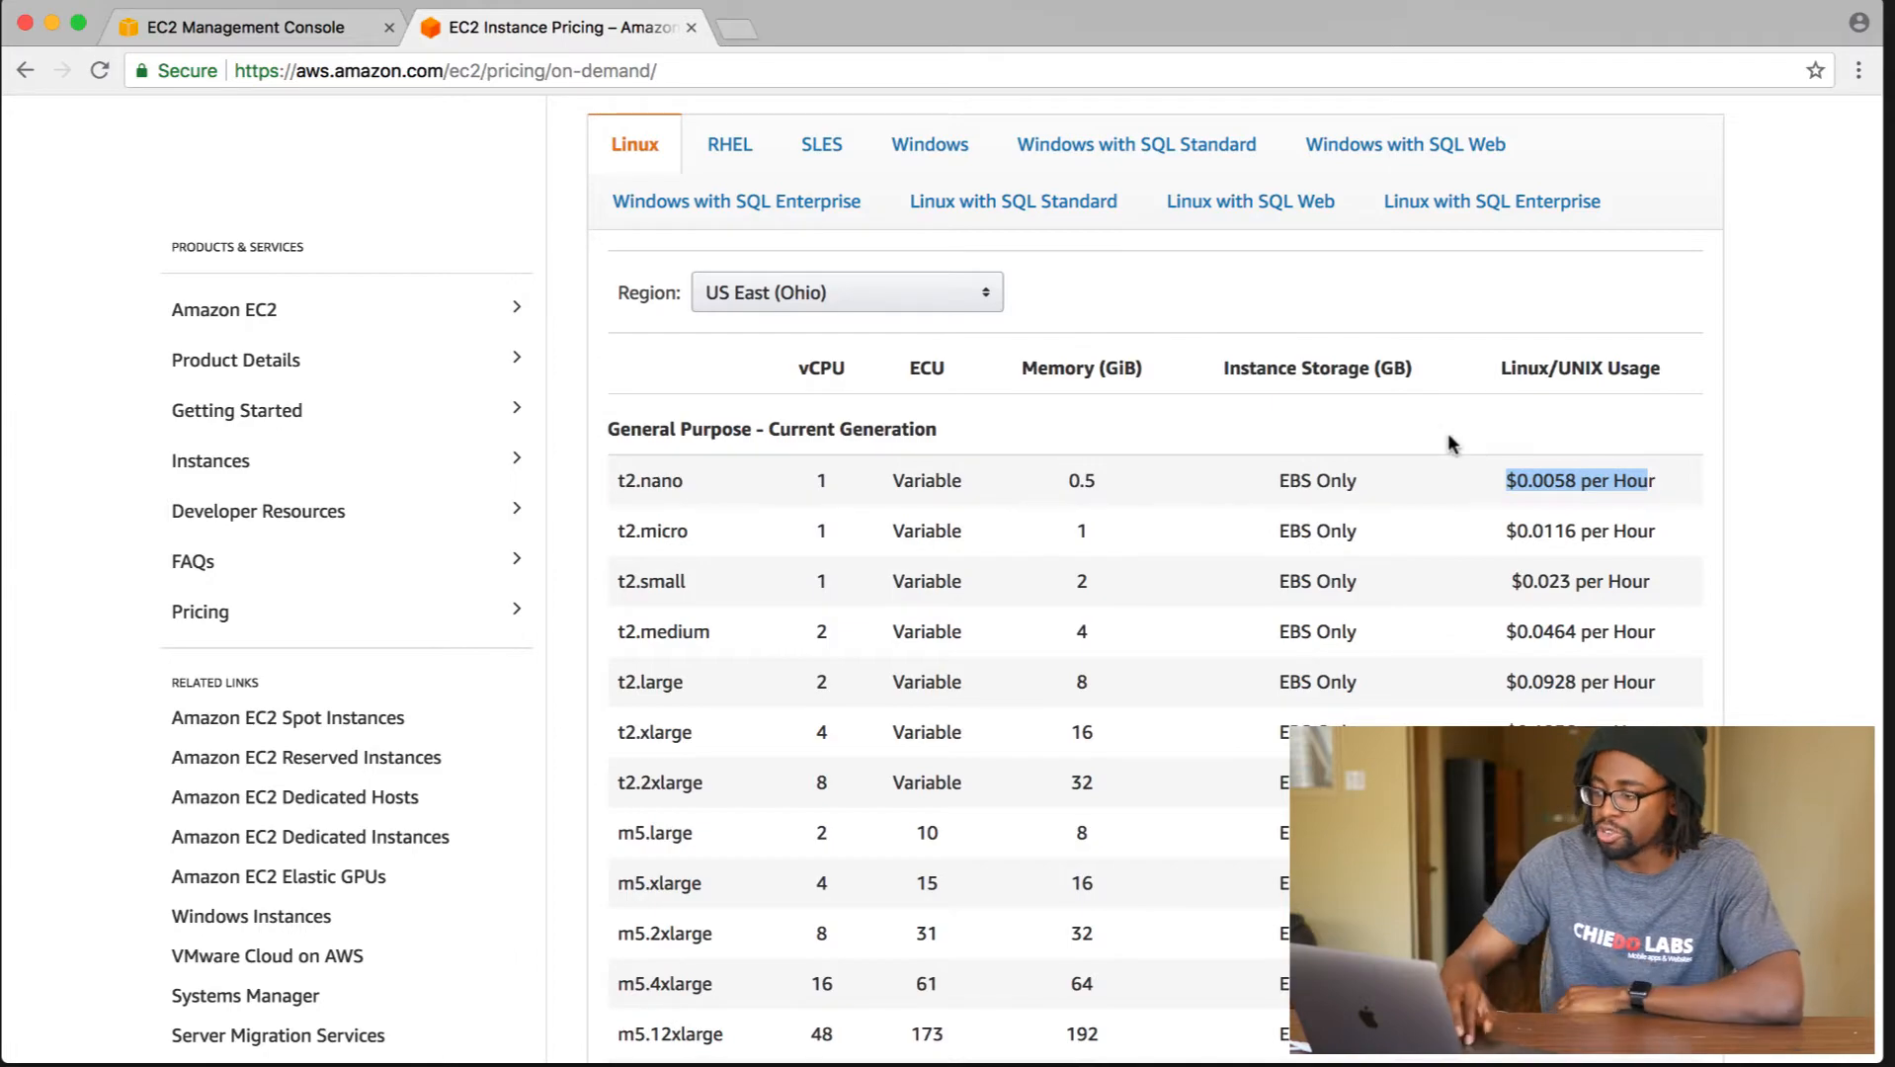
Return to the EC2 launch wizard, choose t2.nano as the instance type, and continue to the instance details.
left_click(237, 26)
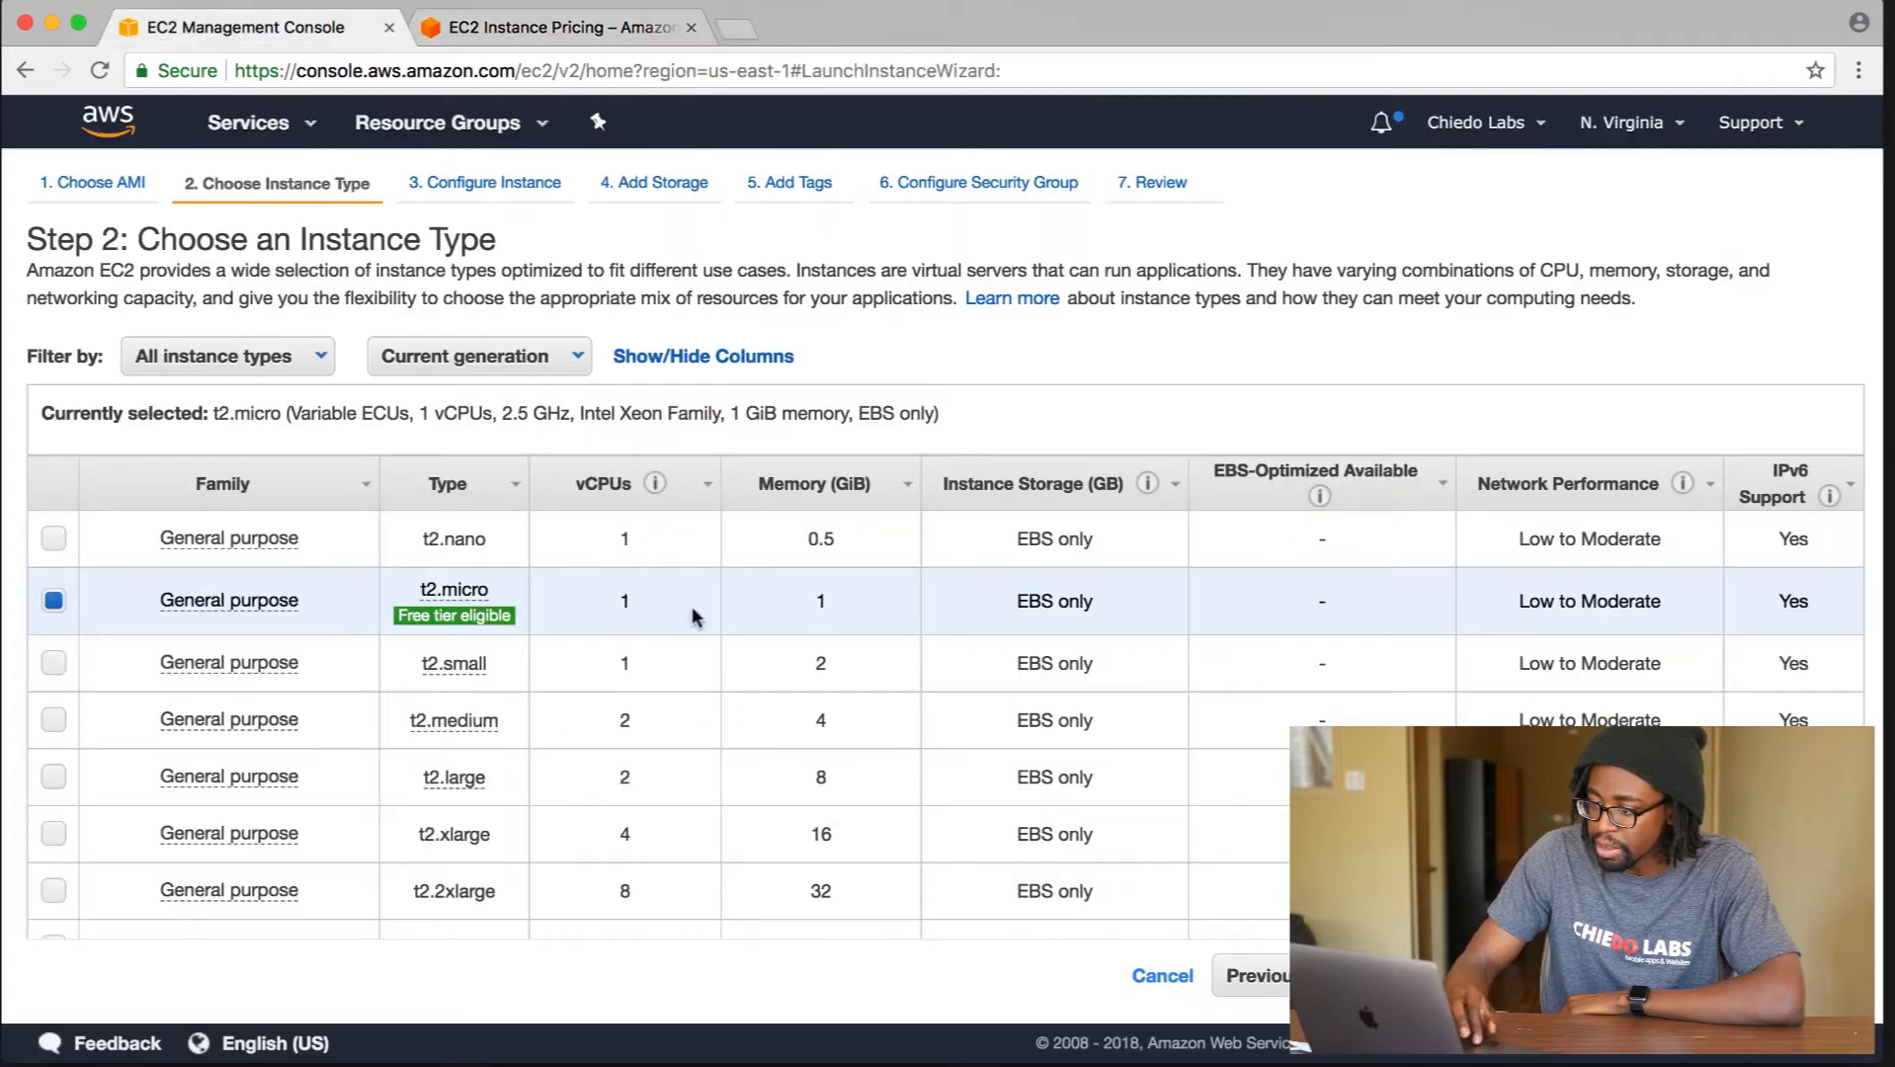
left_click(54, 539)
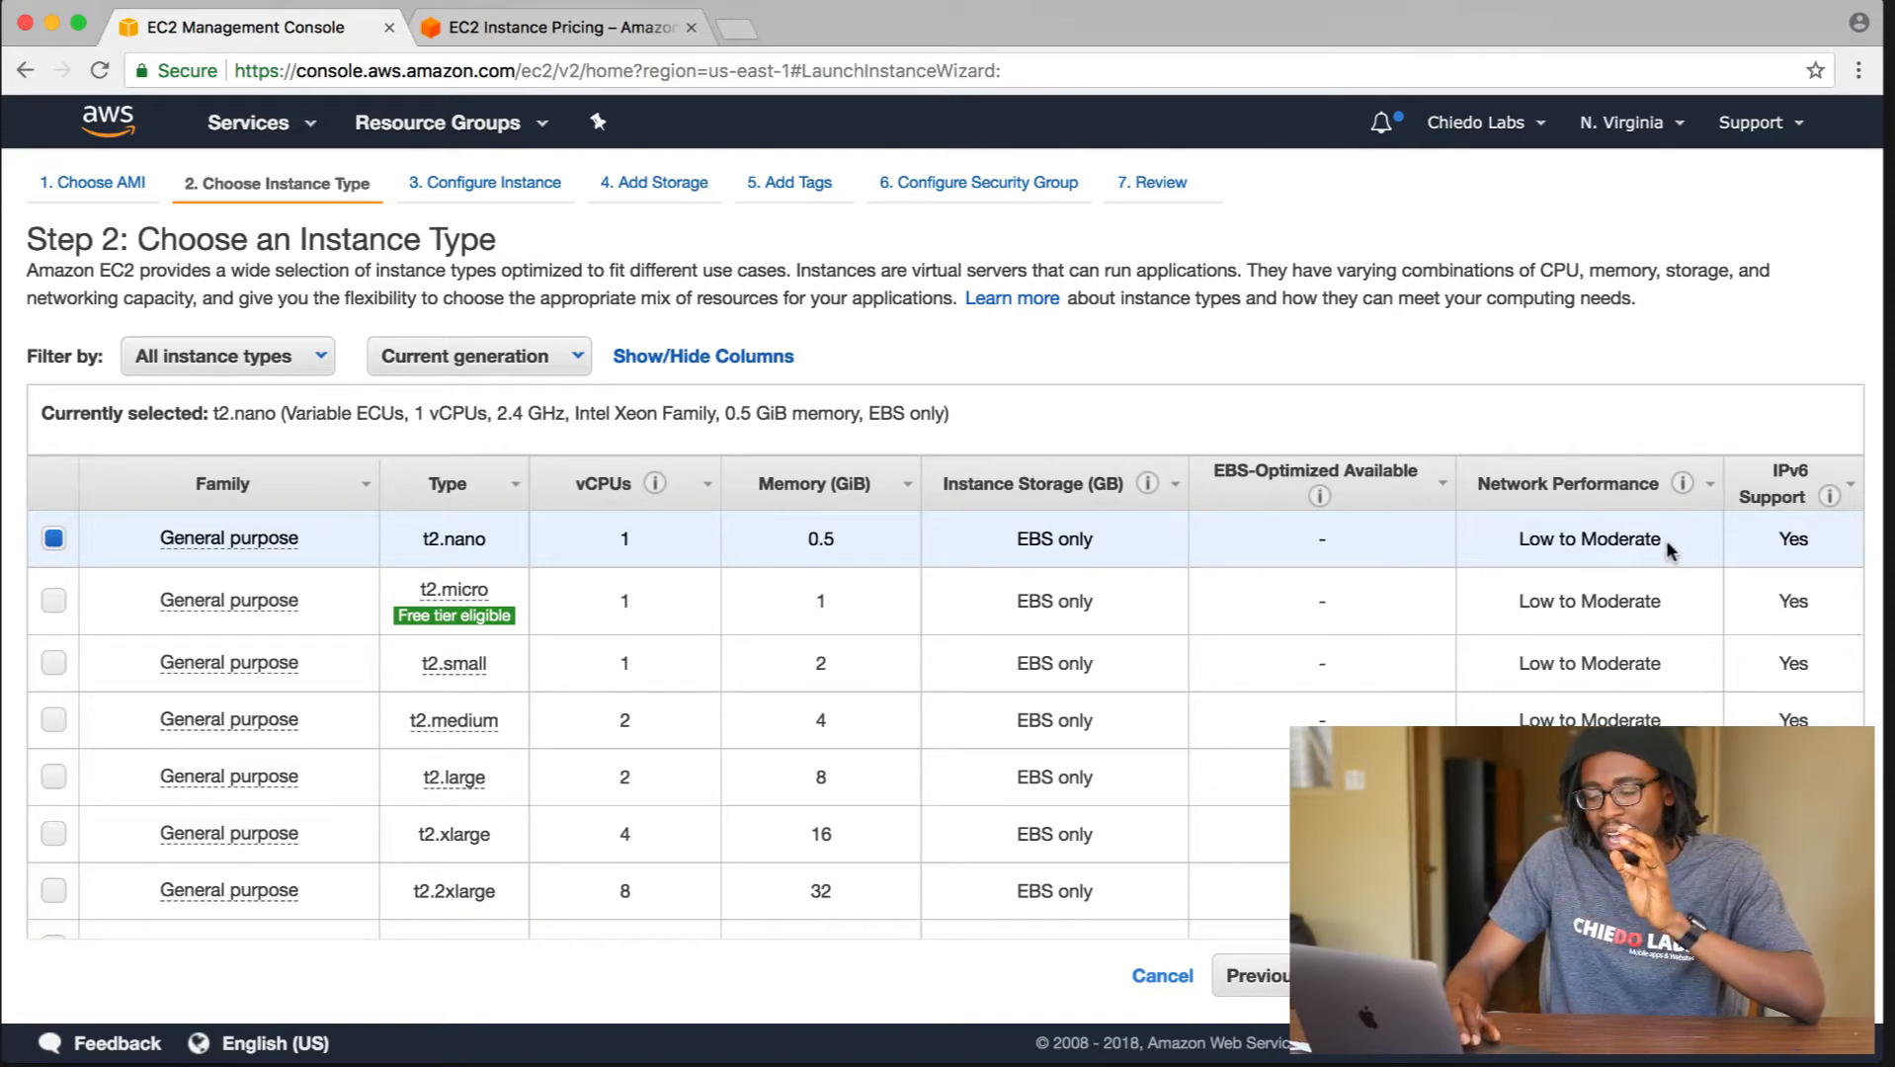
scroll(1666, 538, "down", 5)
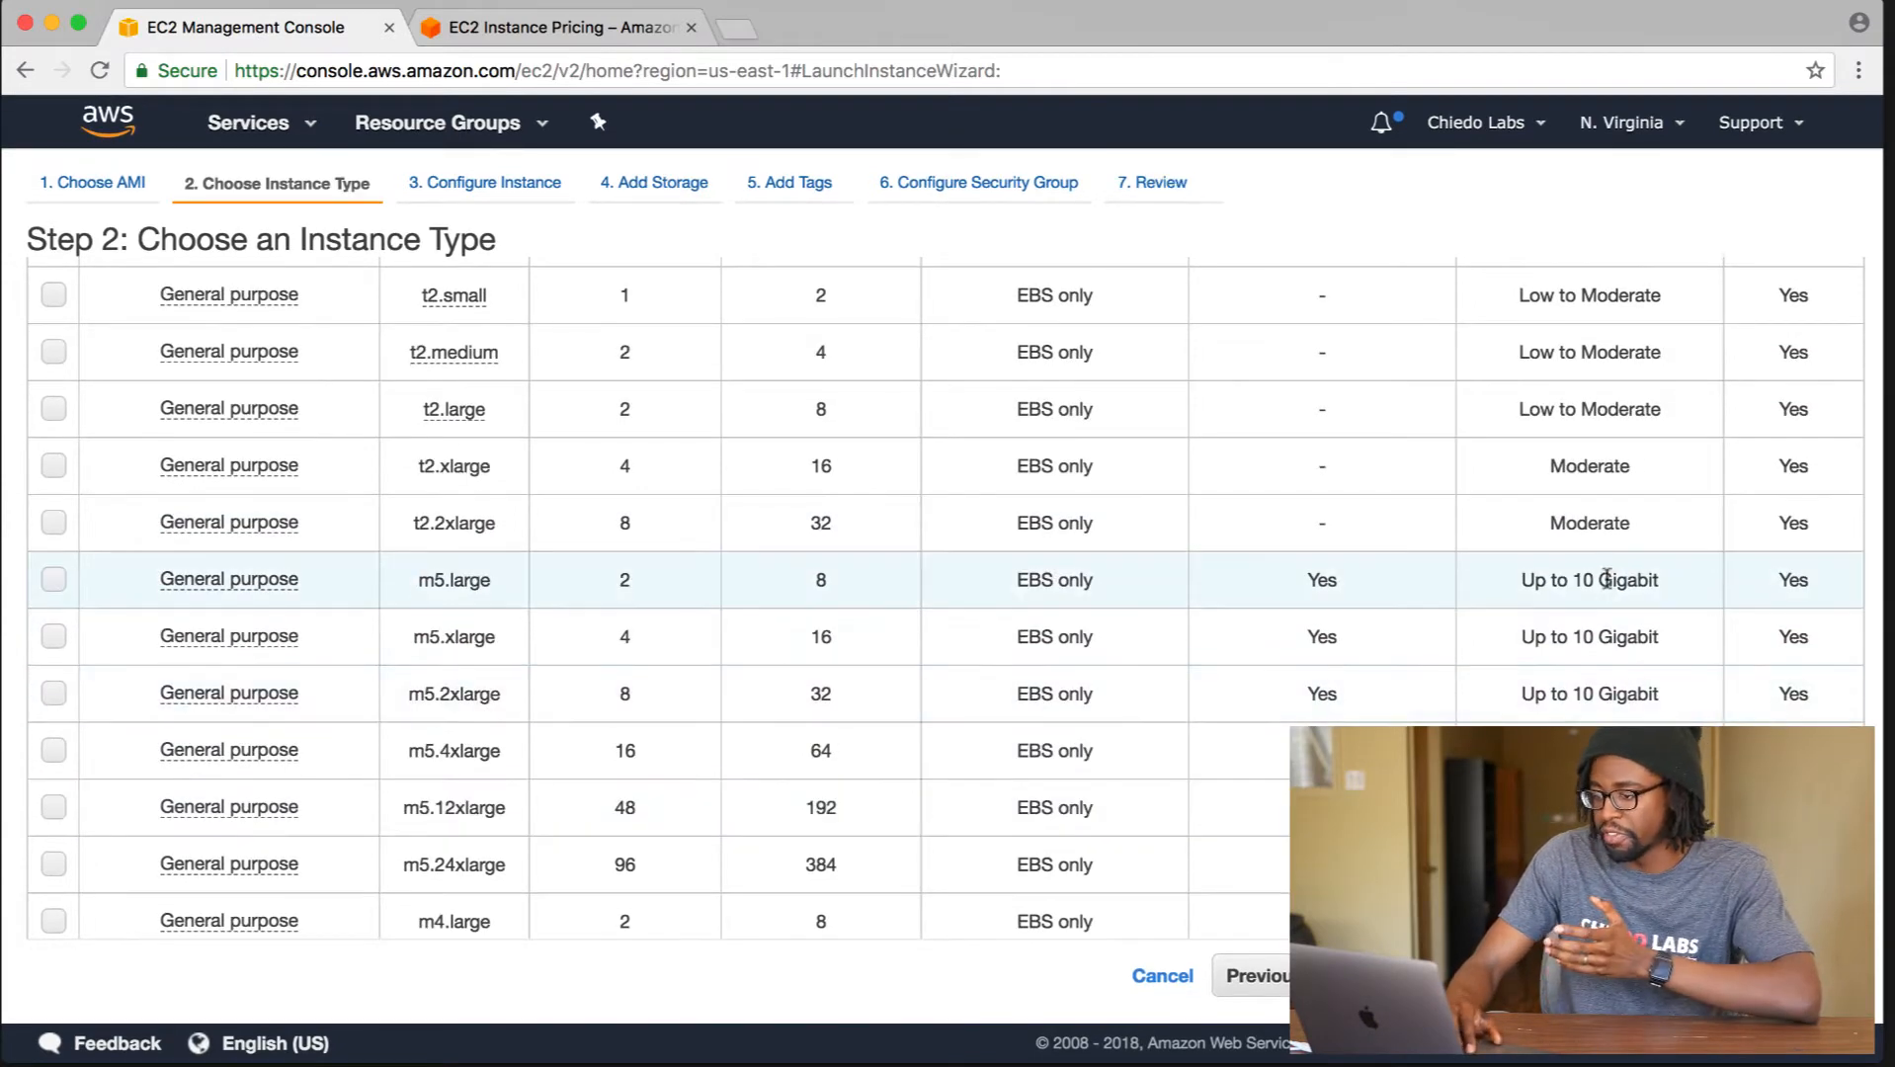
scroll(1606, 581, "up", 5)
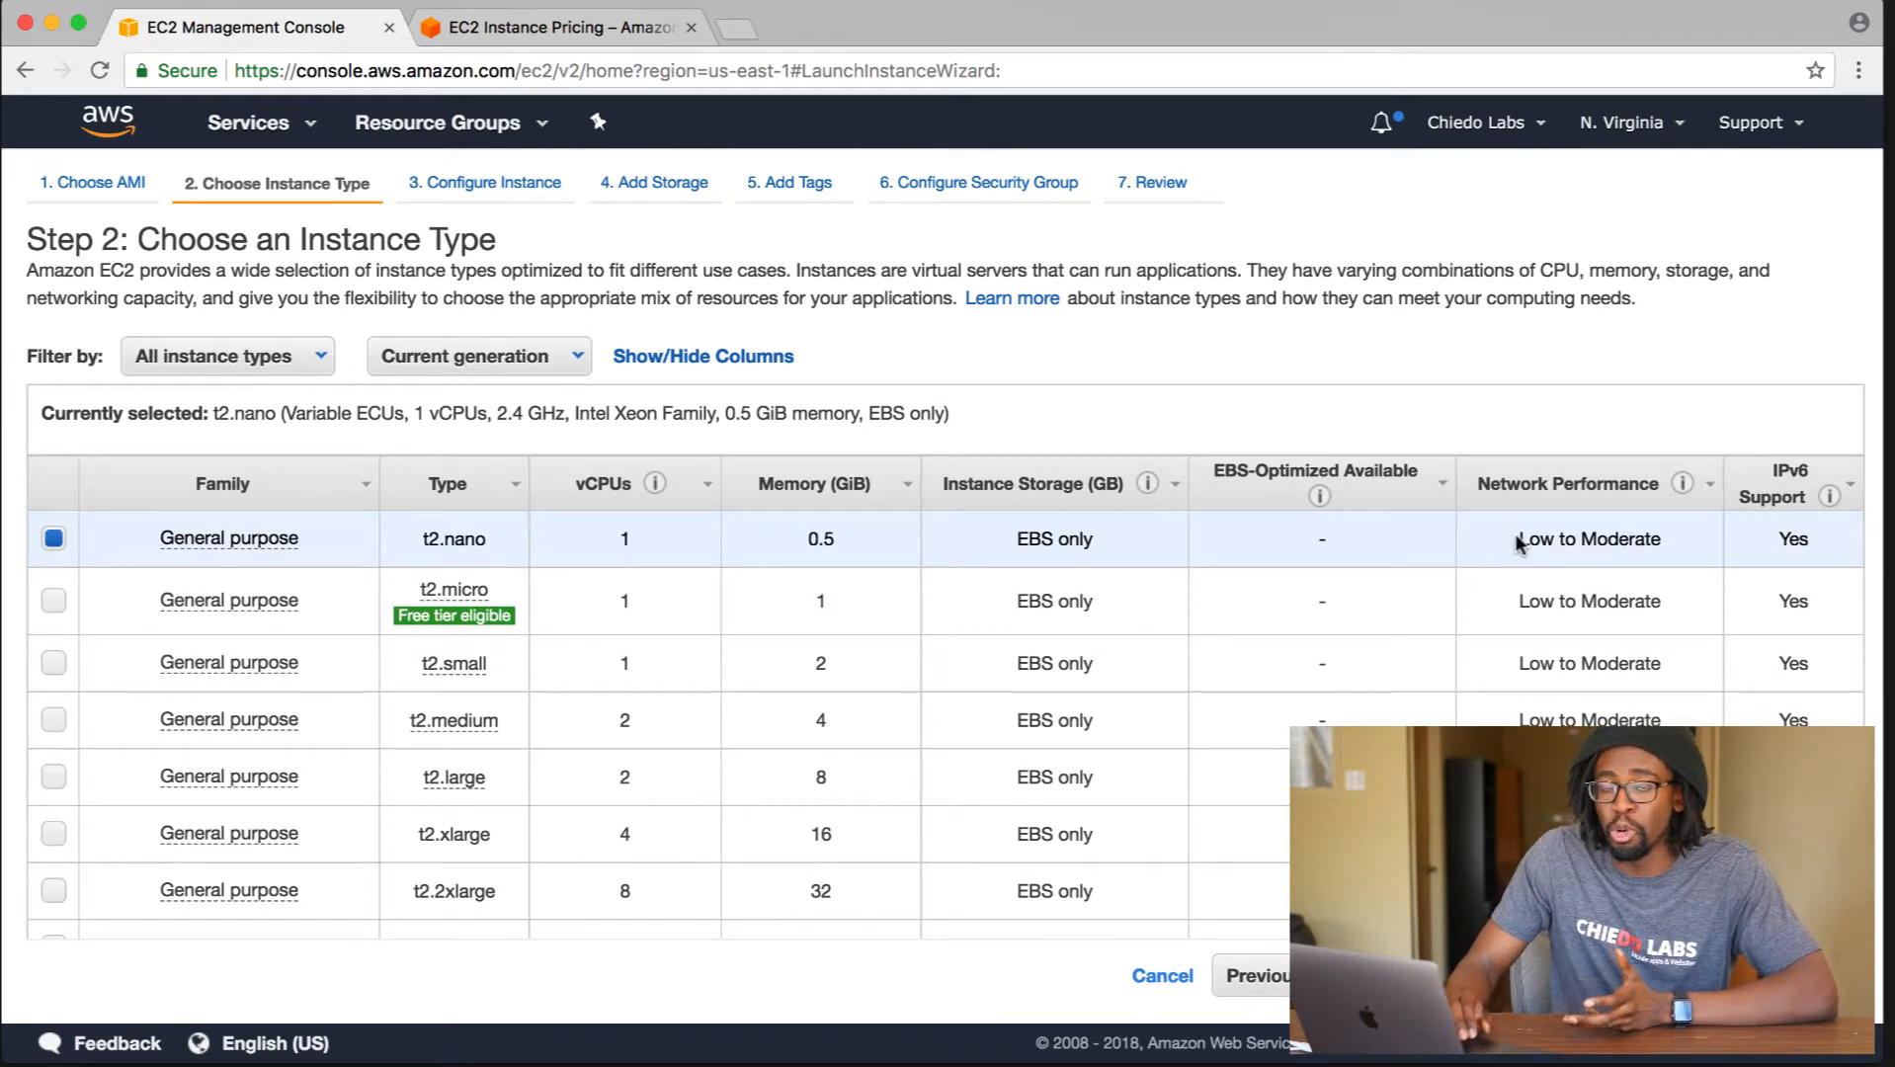
scroll(1557, 583, "down", 1)
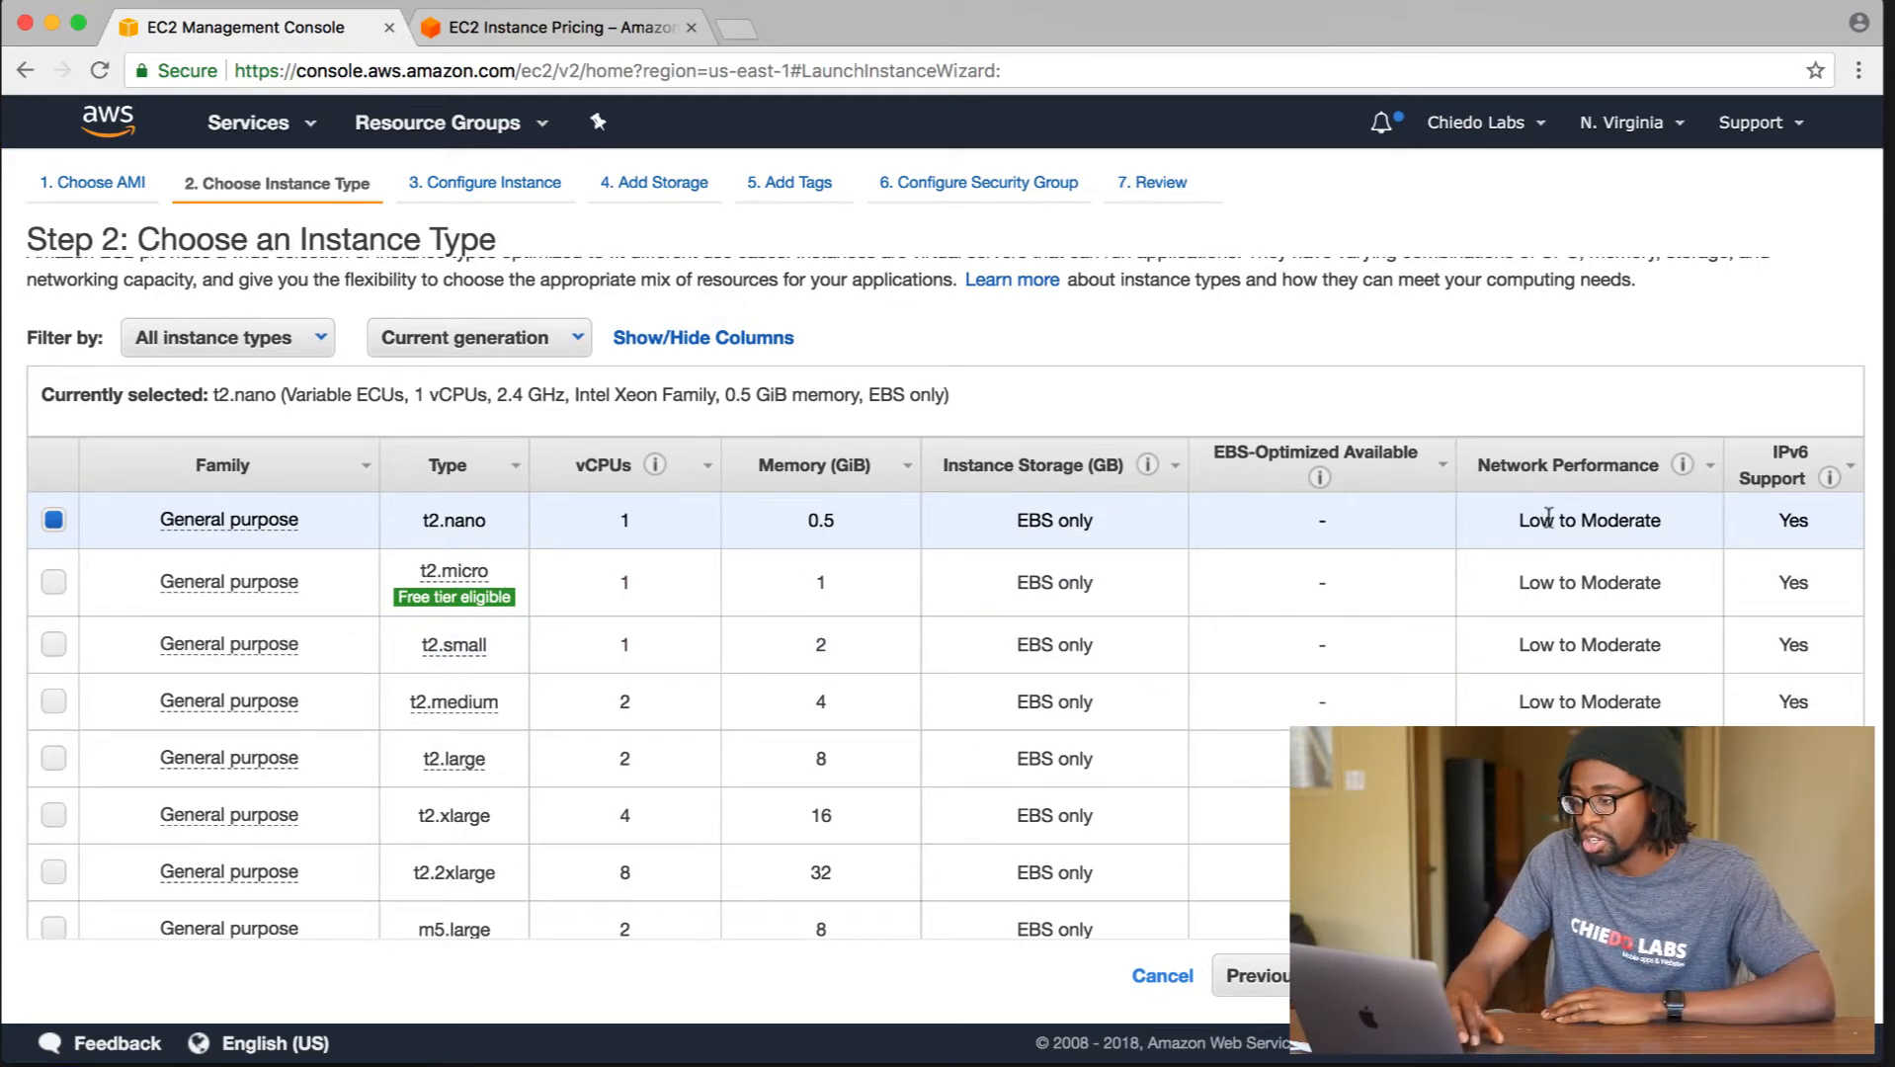
scroll(1375, 690, "down", 2)
scroll(1374, 690, "up", 3)
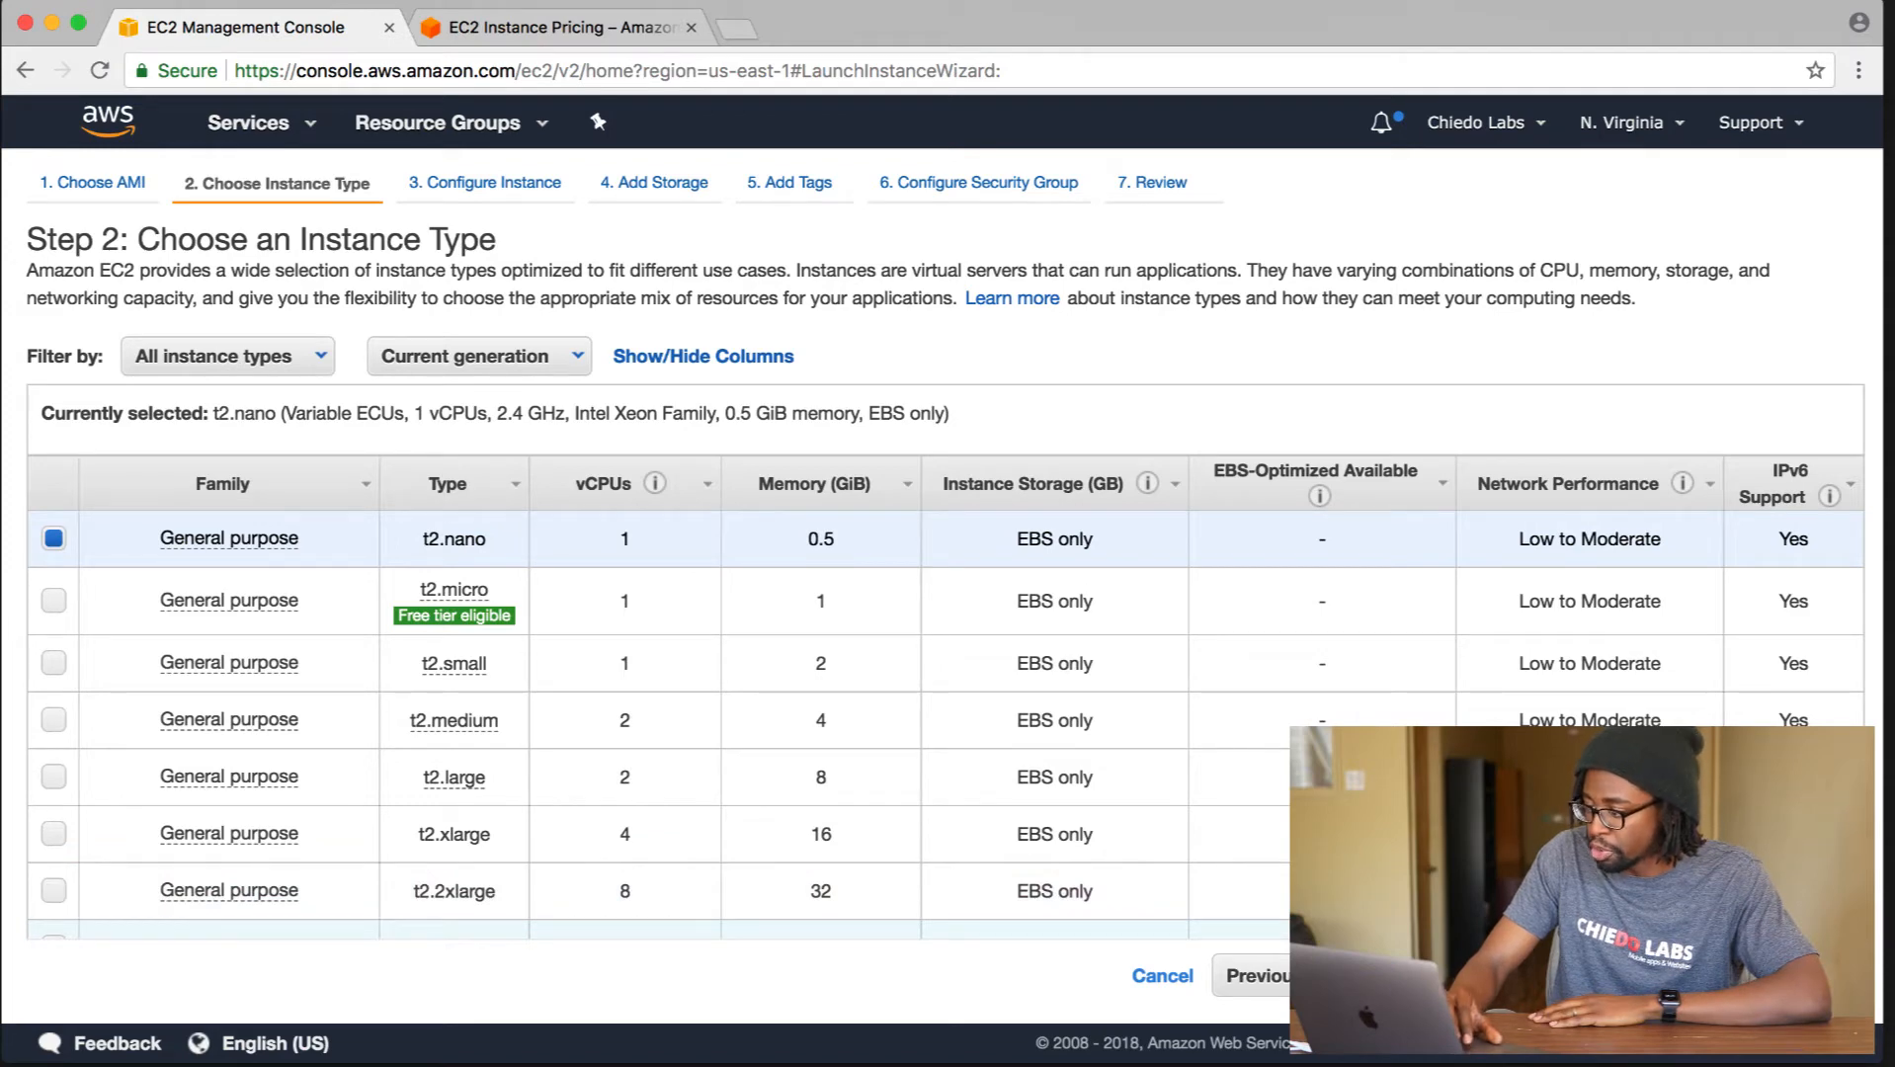
left_click(1695, 976)
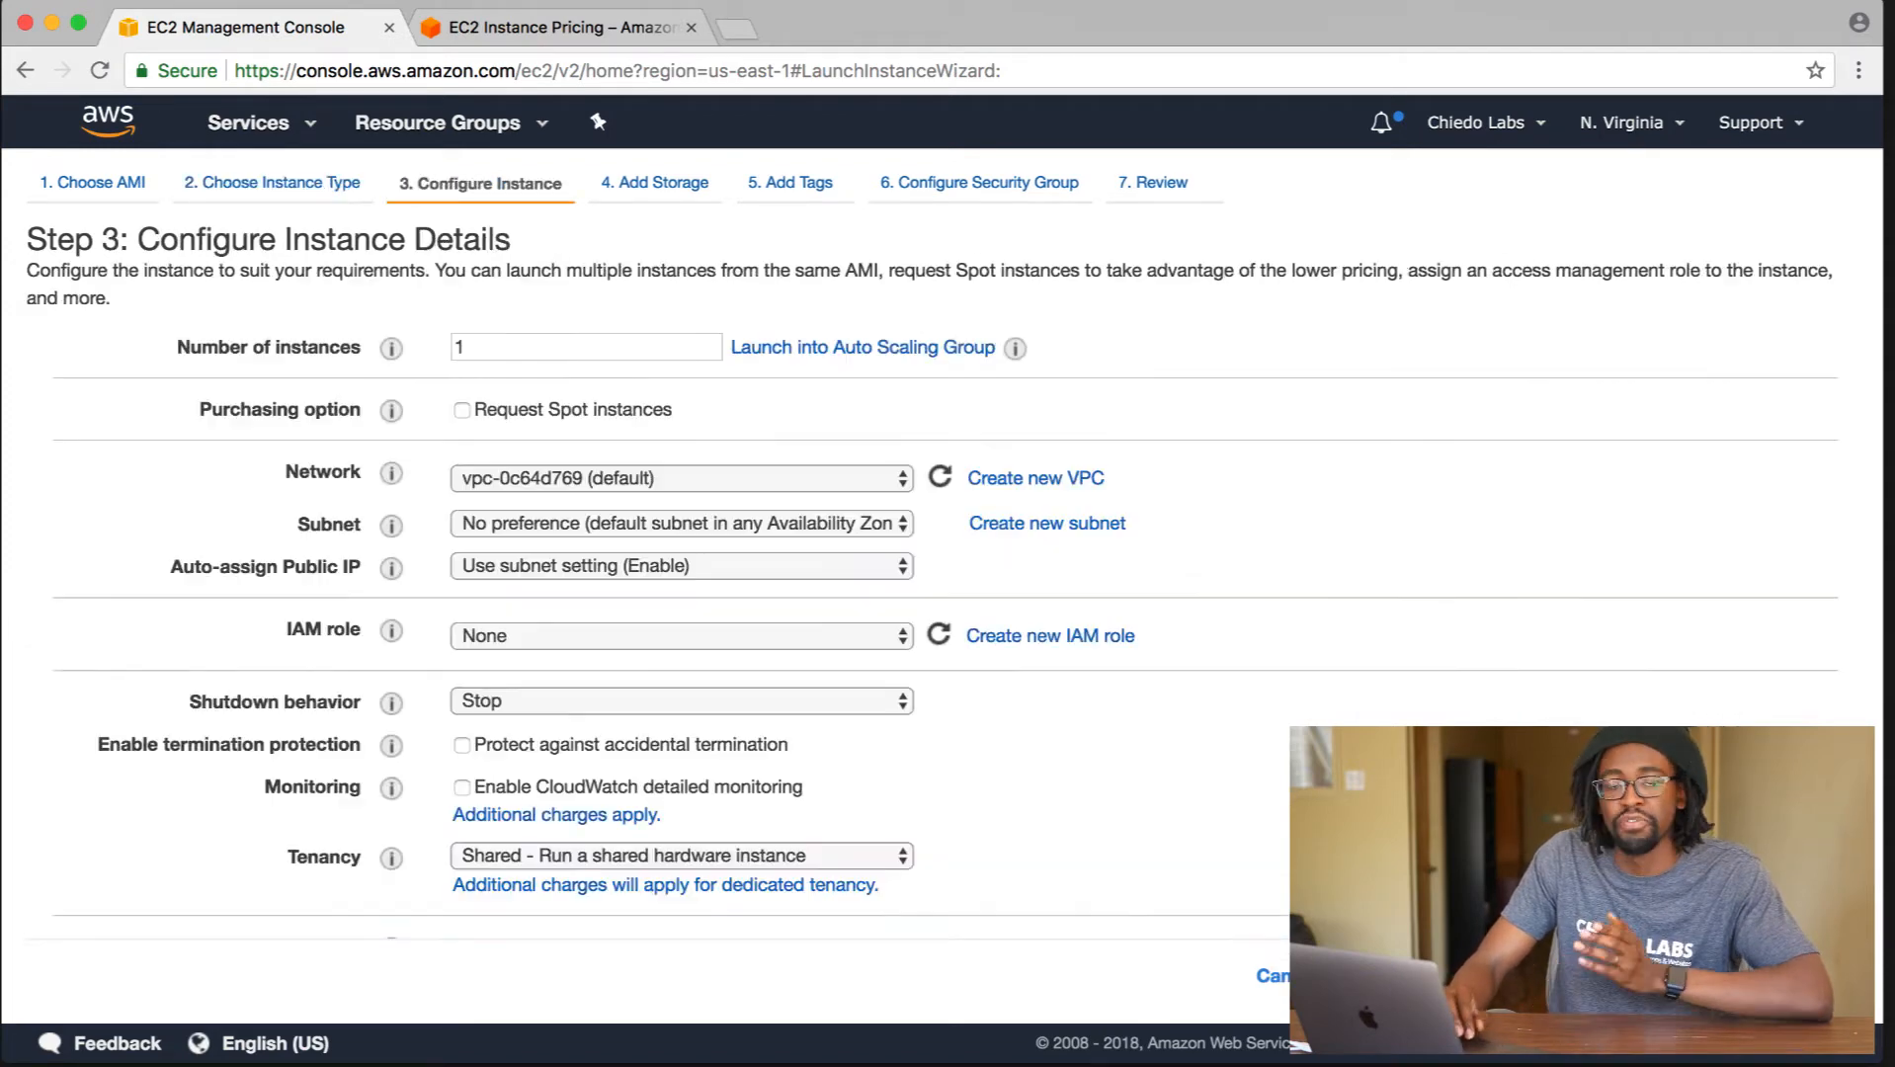
Enable termination protection for the instance to guard against accidental termination.
scroll(1242, 666, "down", 2)
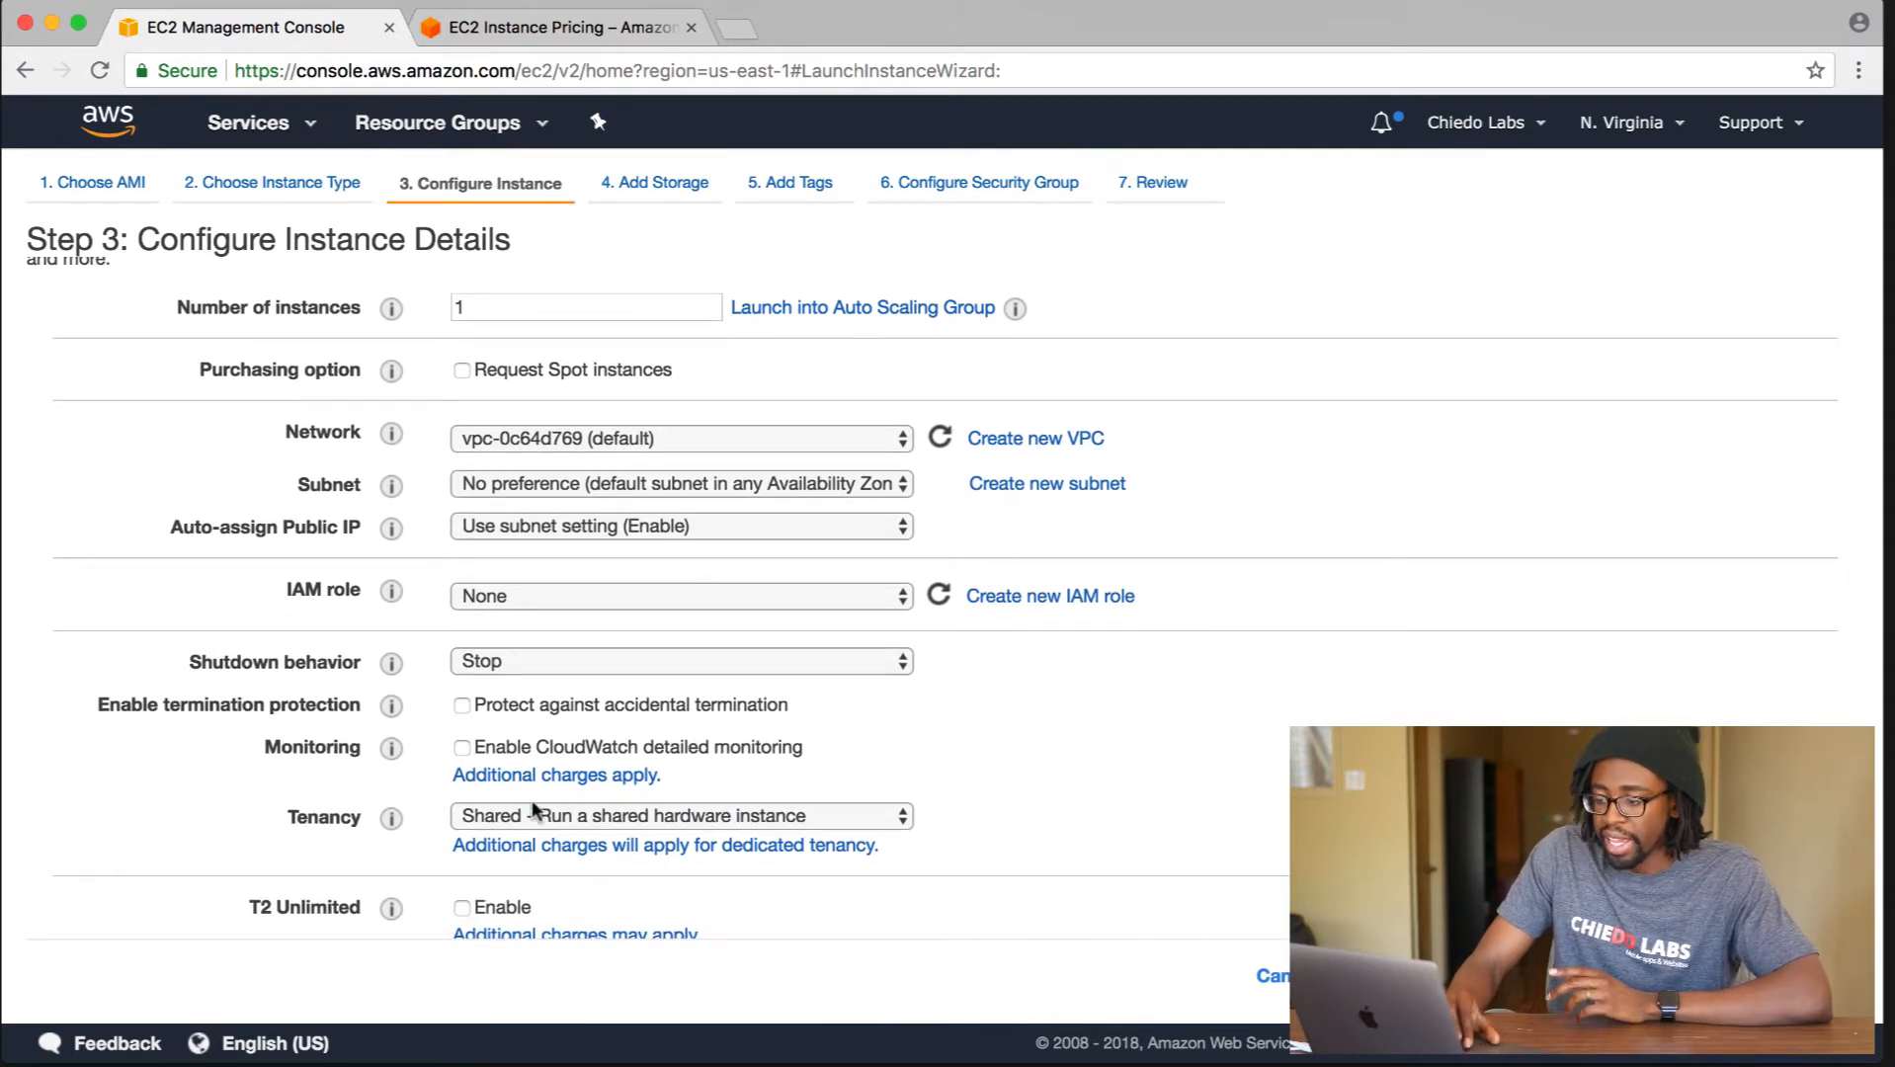
left_click(461, 705)
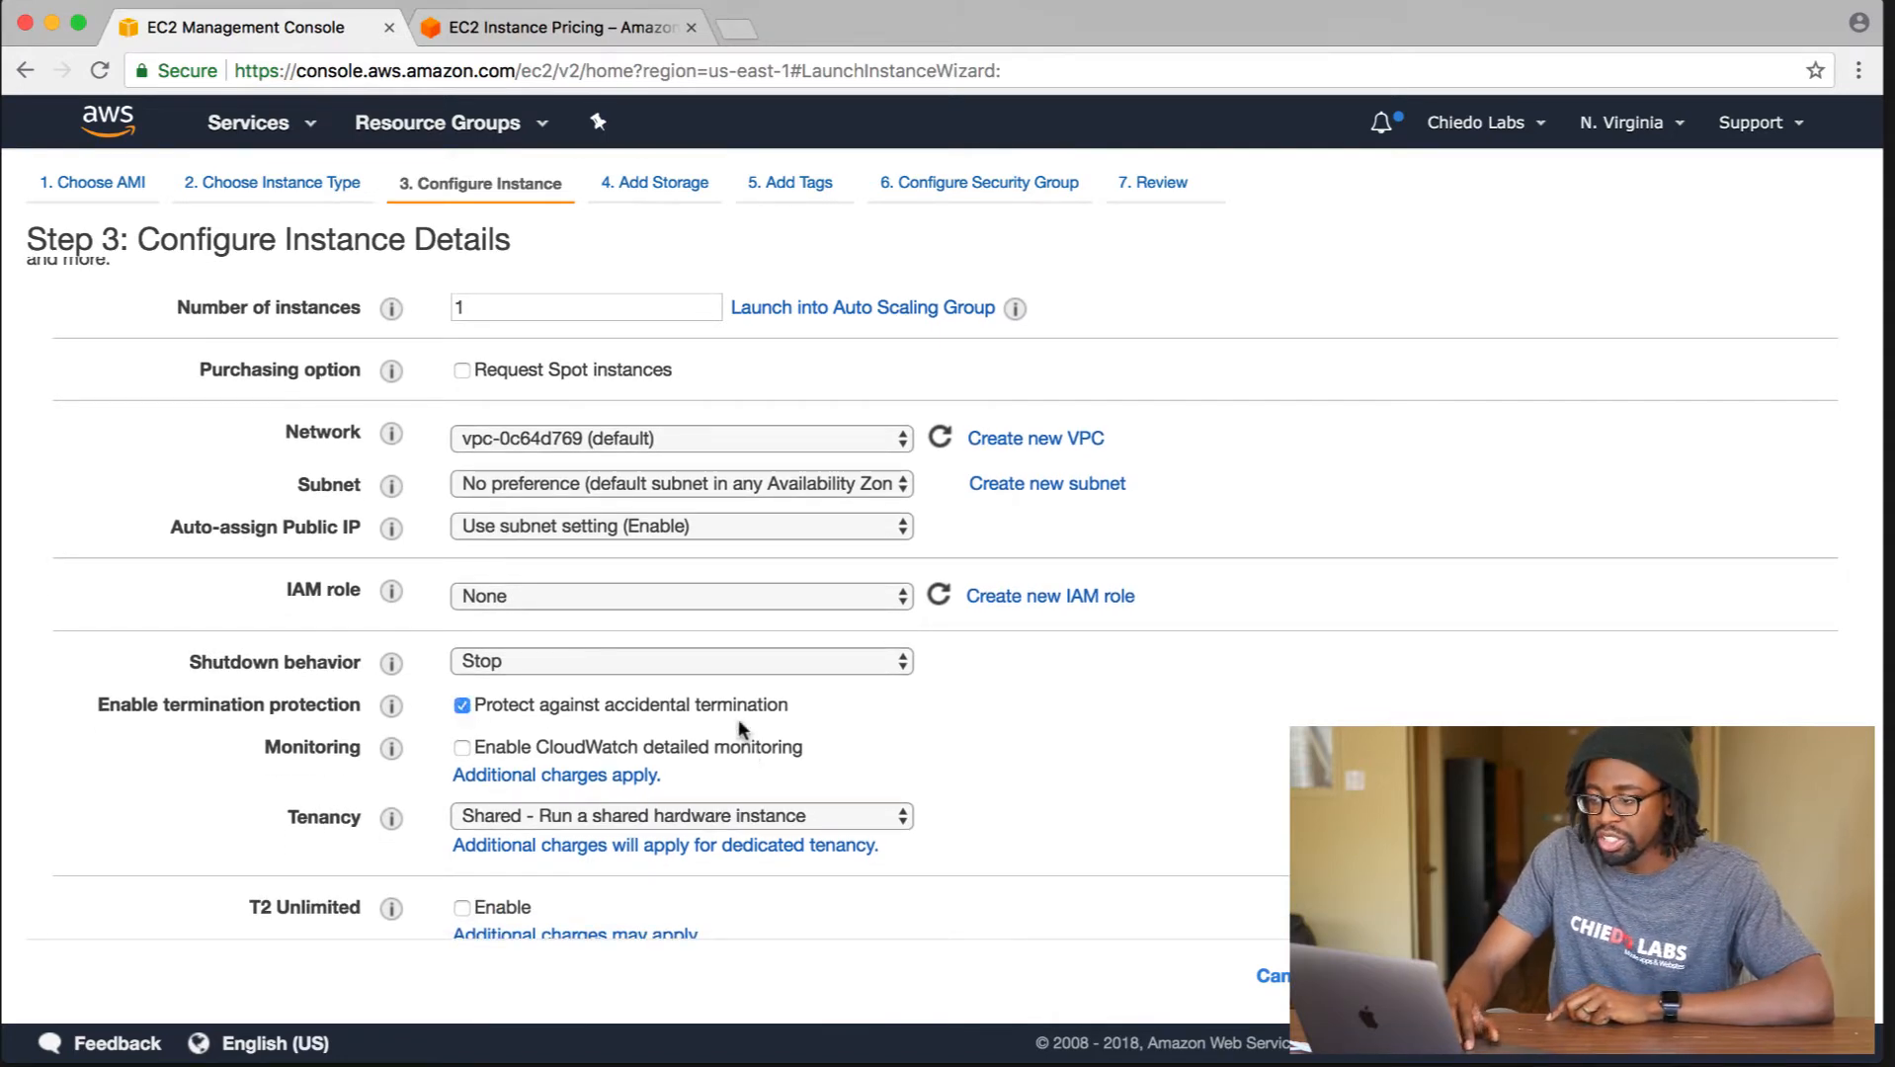
scroll(911, 693, "down", 3)
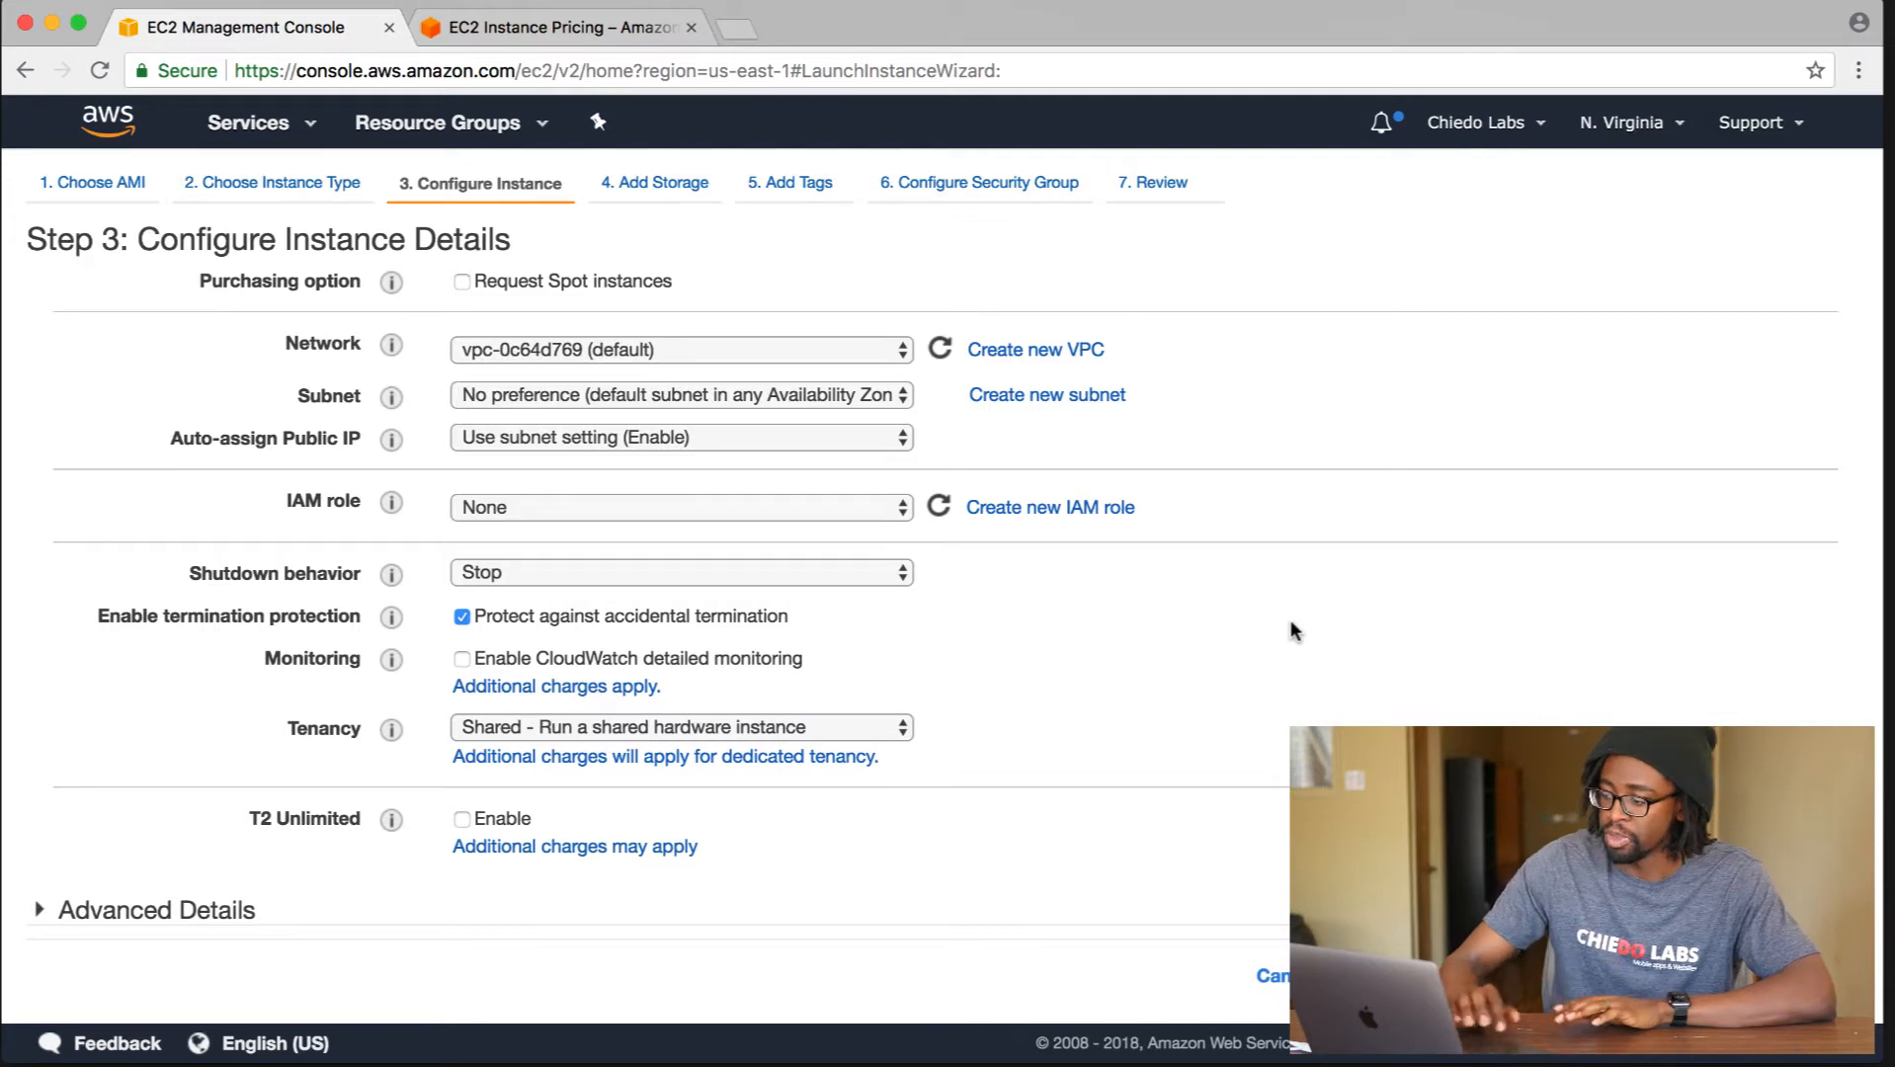
Proceed to the storage settings, keep the root volume size at 8 GiB, and continue to the tags.
left_click(1763, 976)
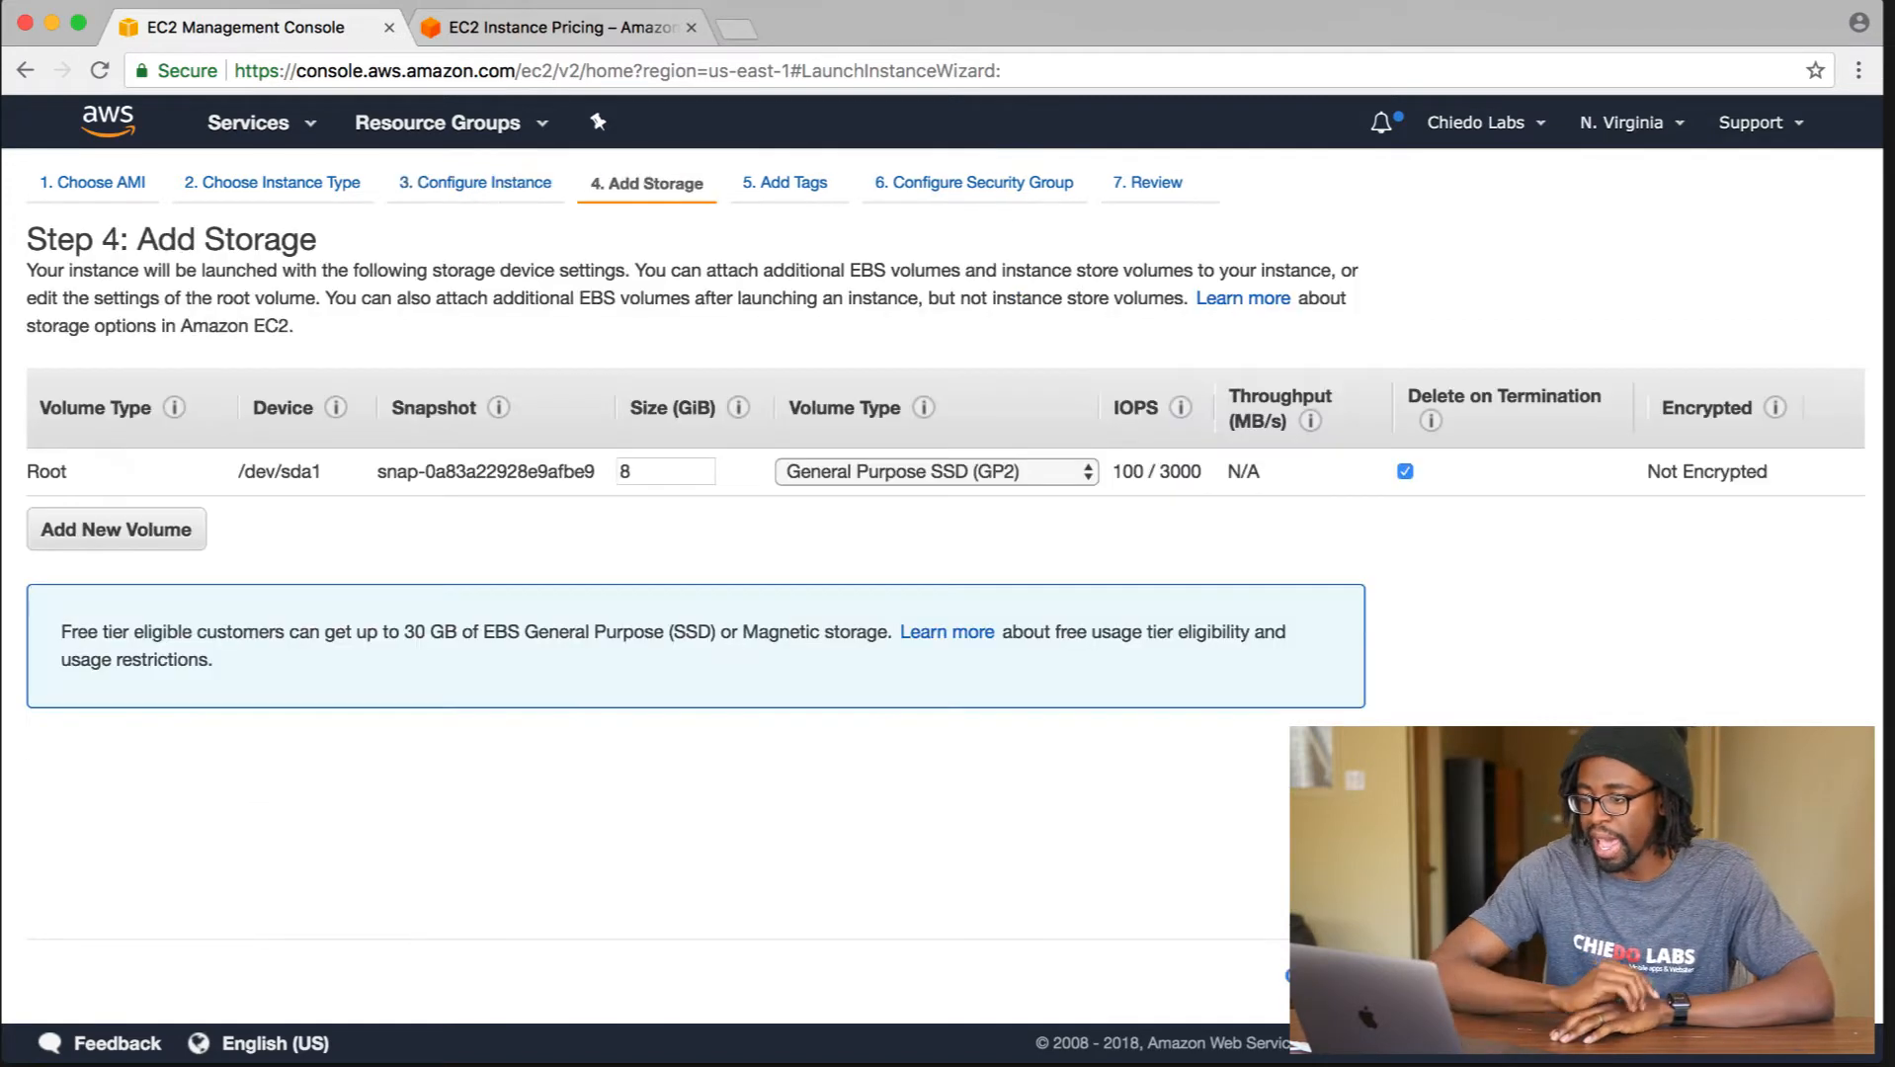
double_click(694, 471)
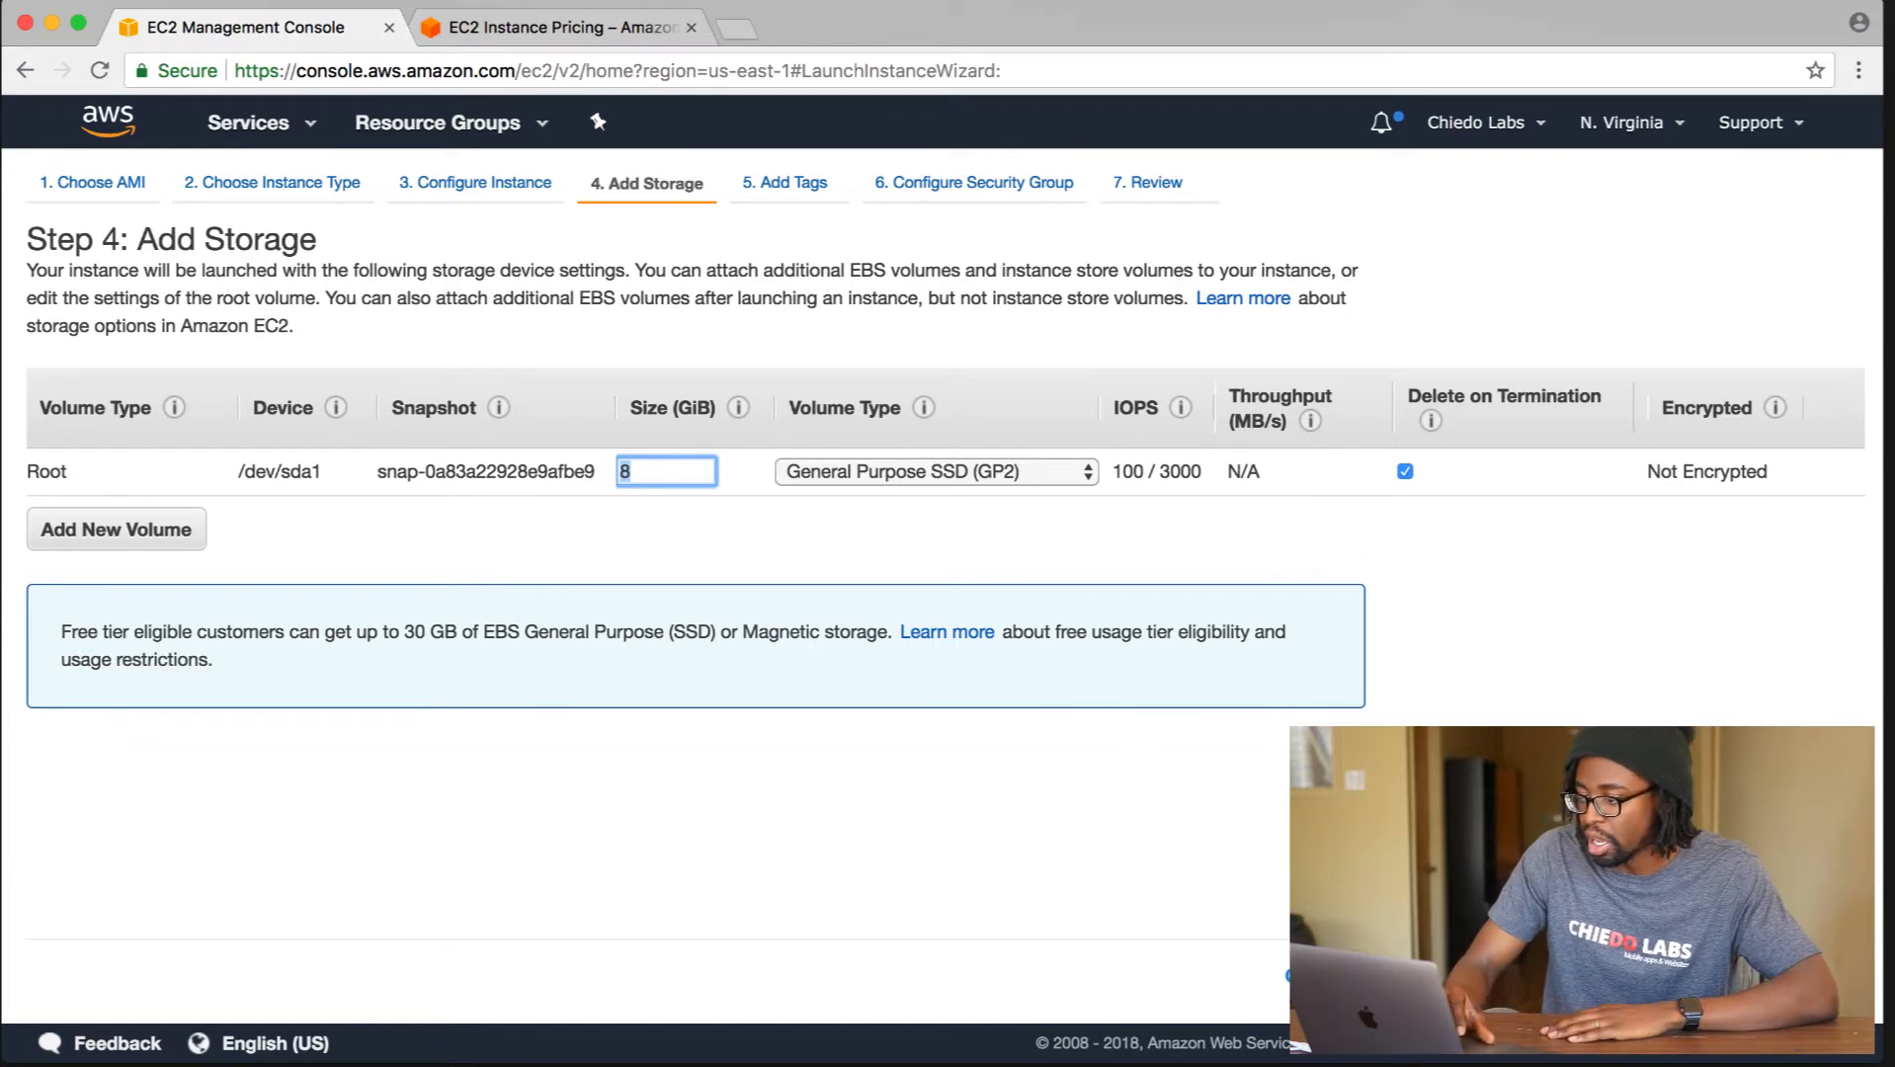
left_click(1775, 975)
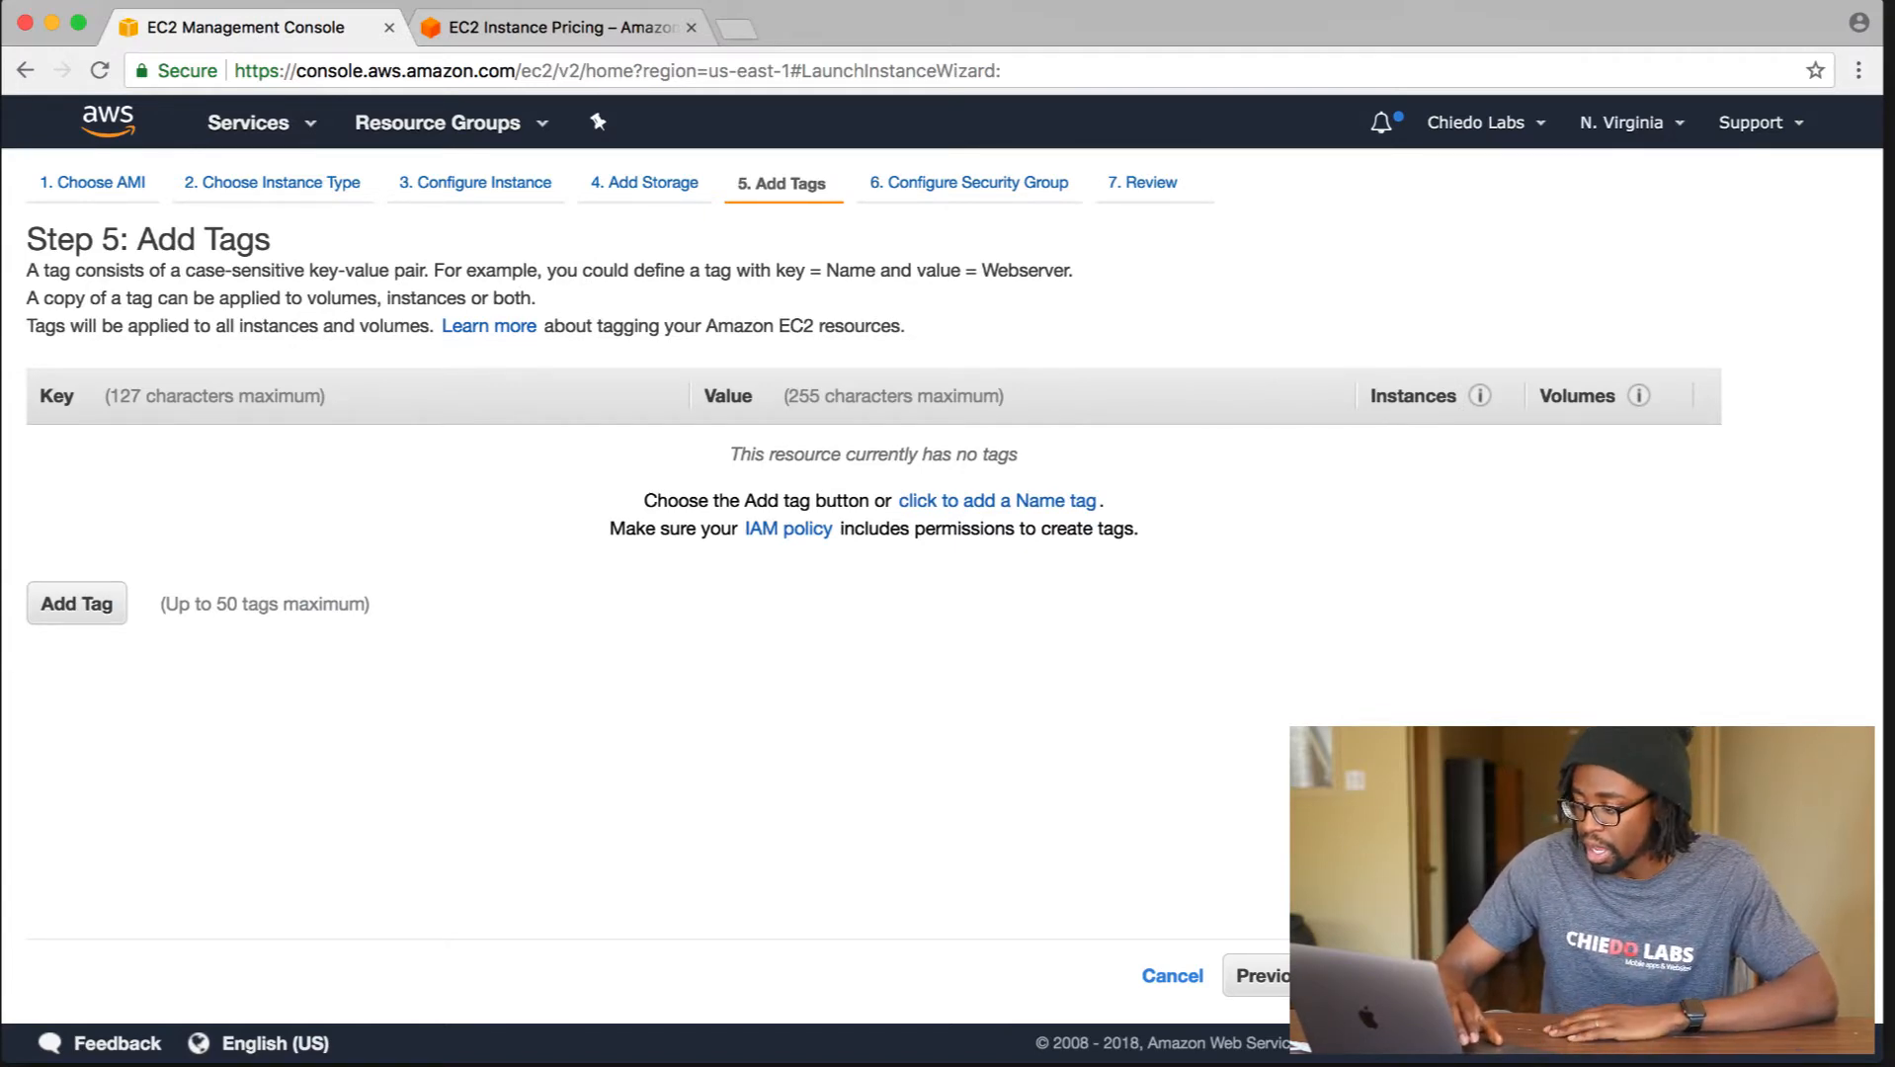
Skip the tags, keep the new security group's SSH rule source at Custom 0.0.0.0/0, and continue to the launch review.
left_click(1775, 975)
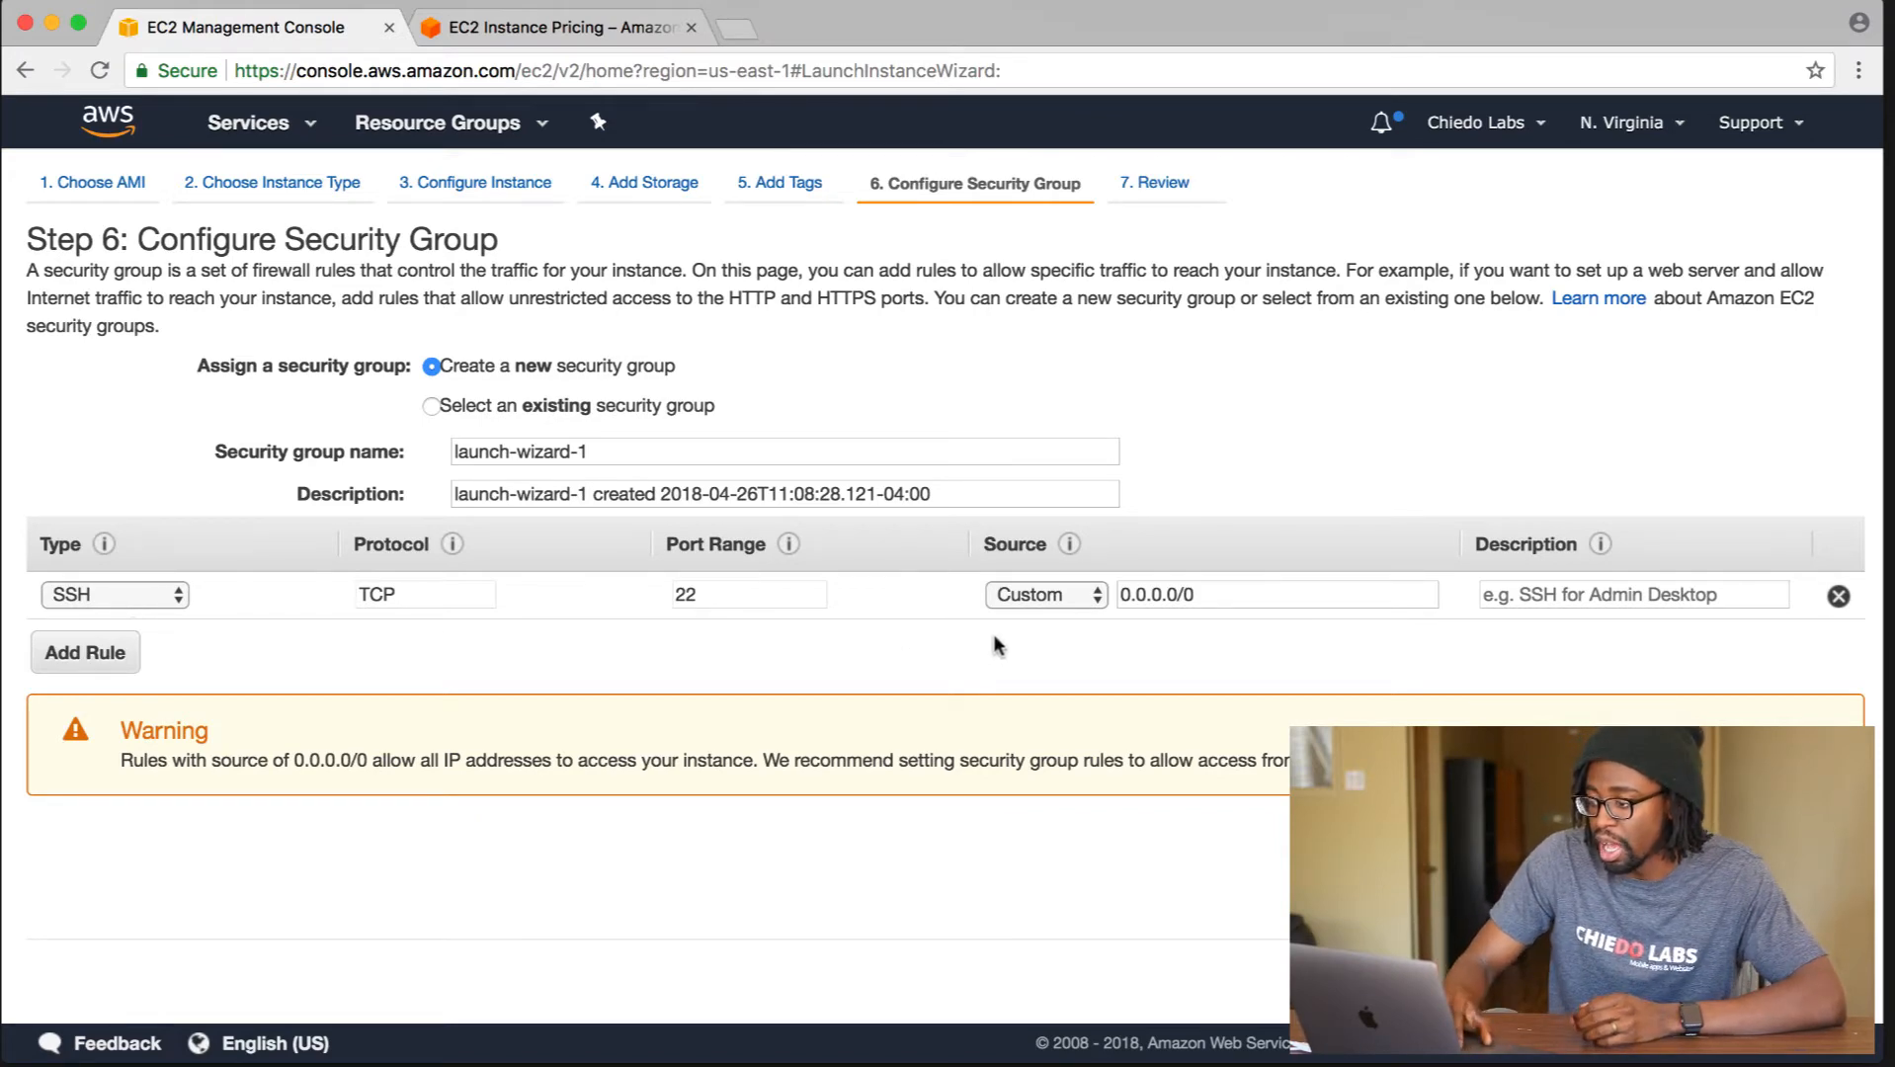
left_click(1002, 594)
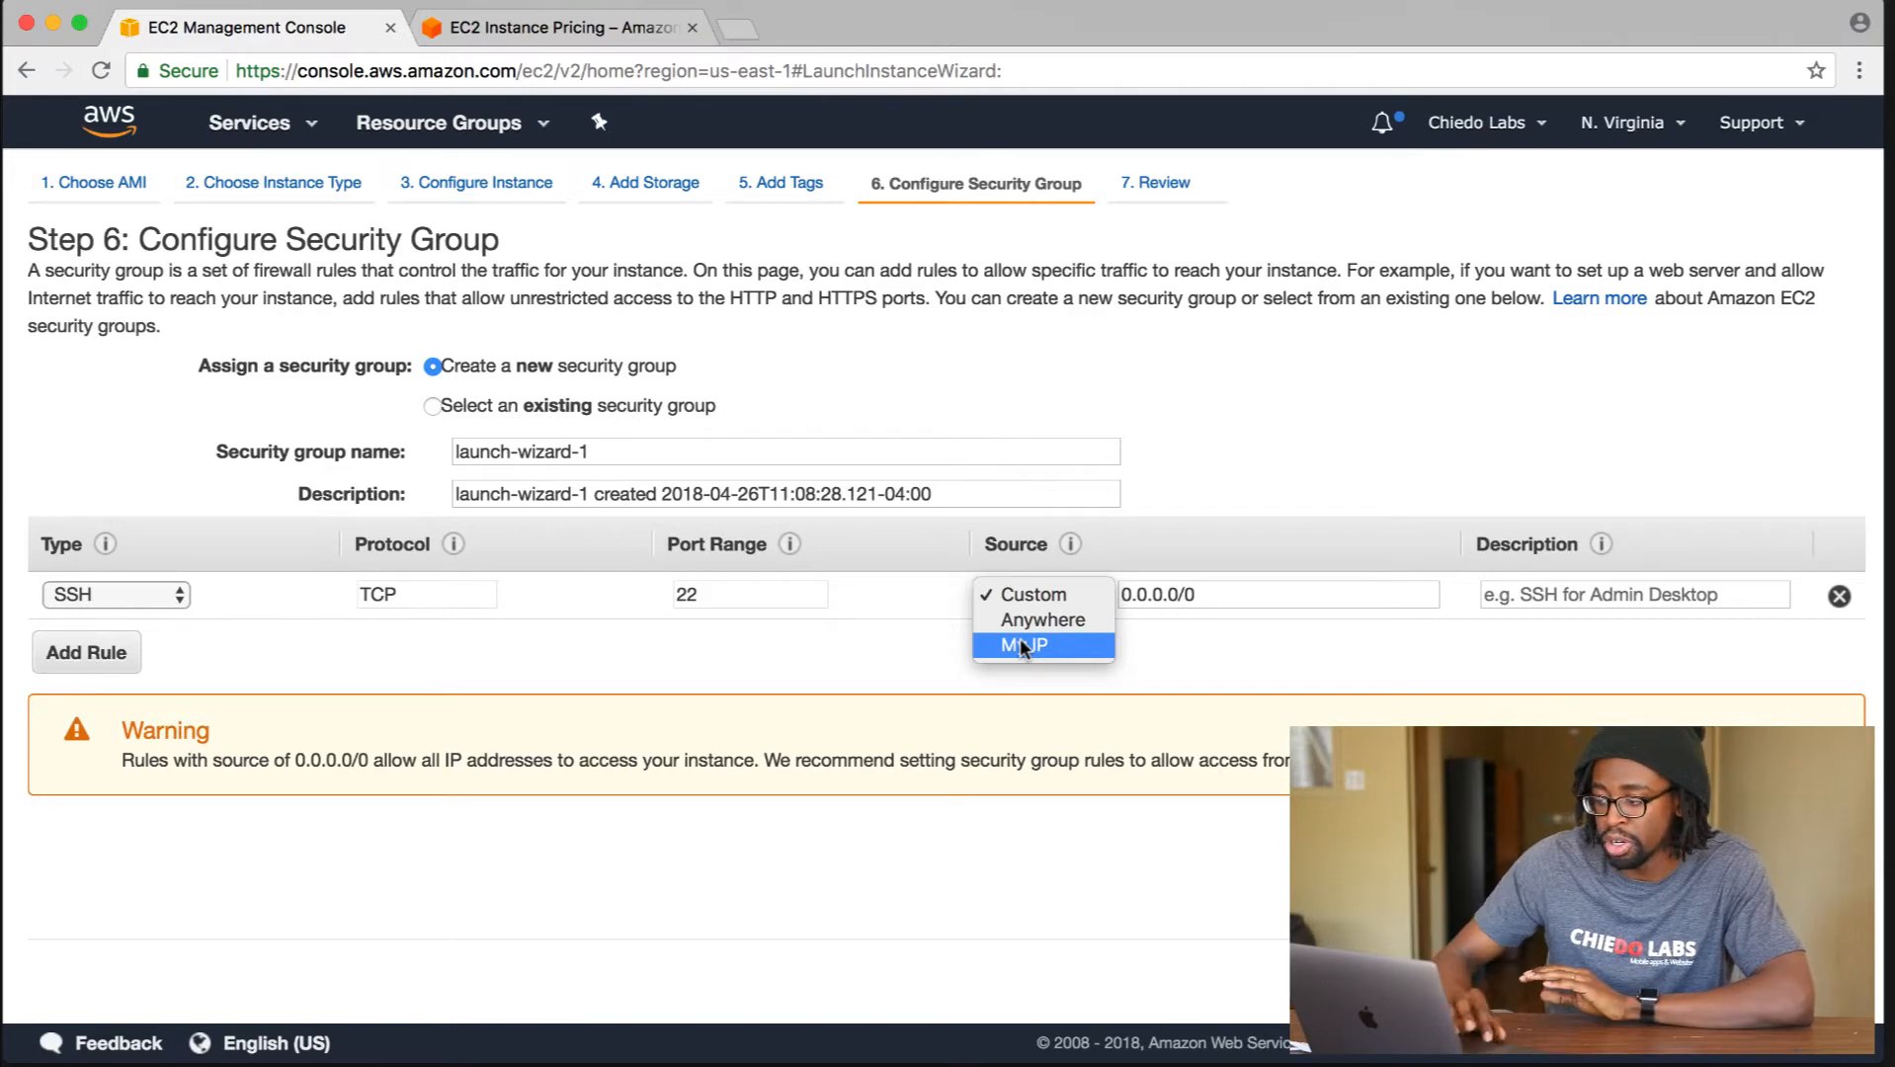
left_click(1301, 428)
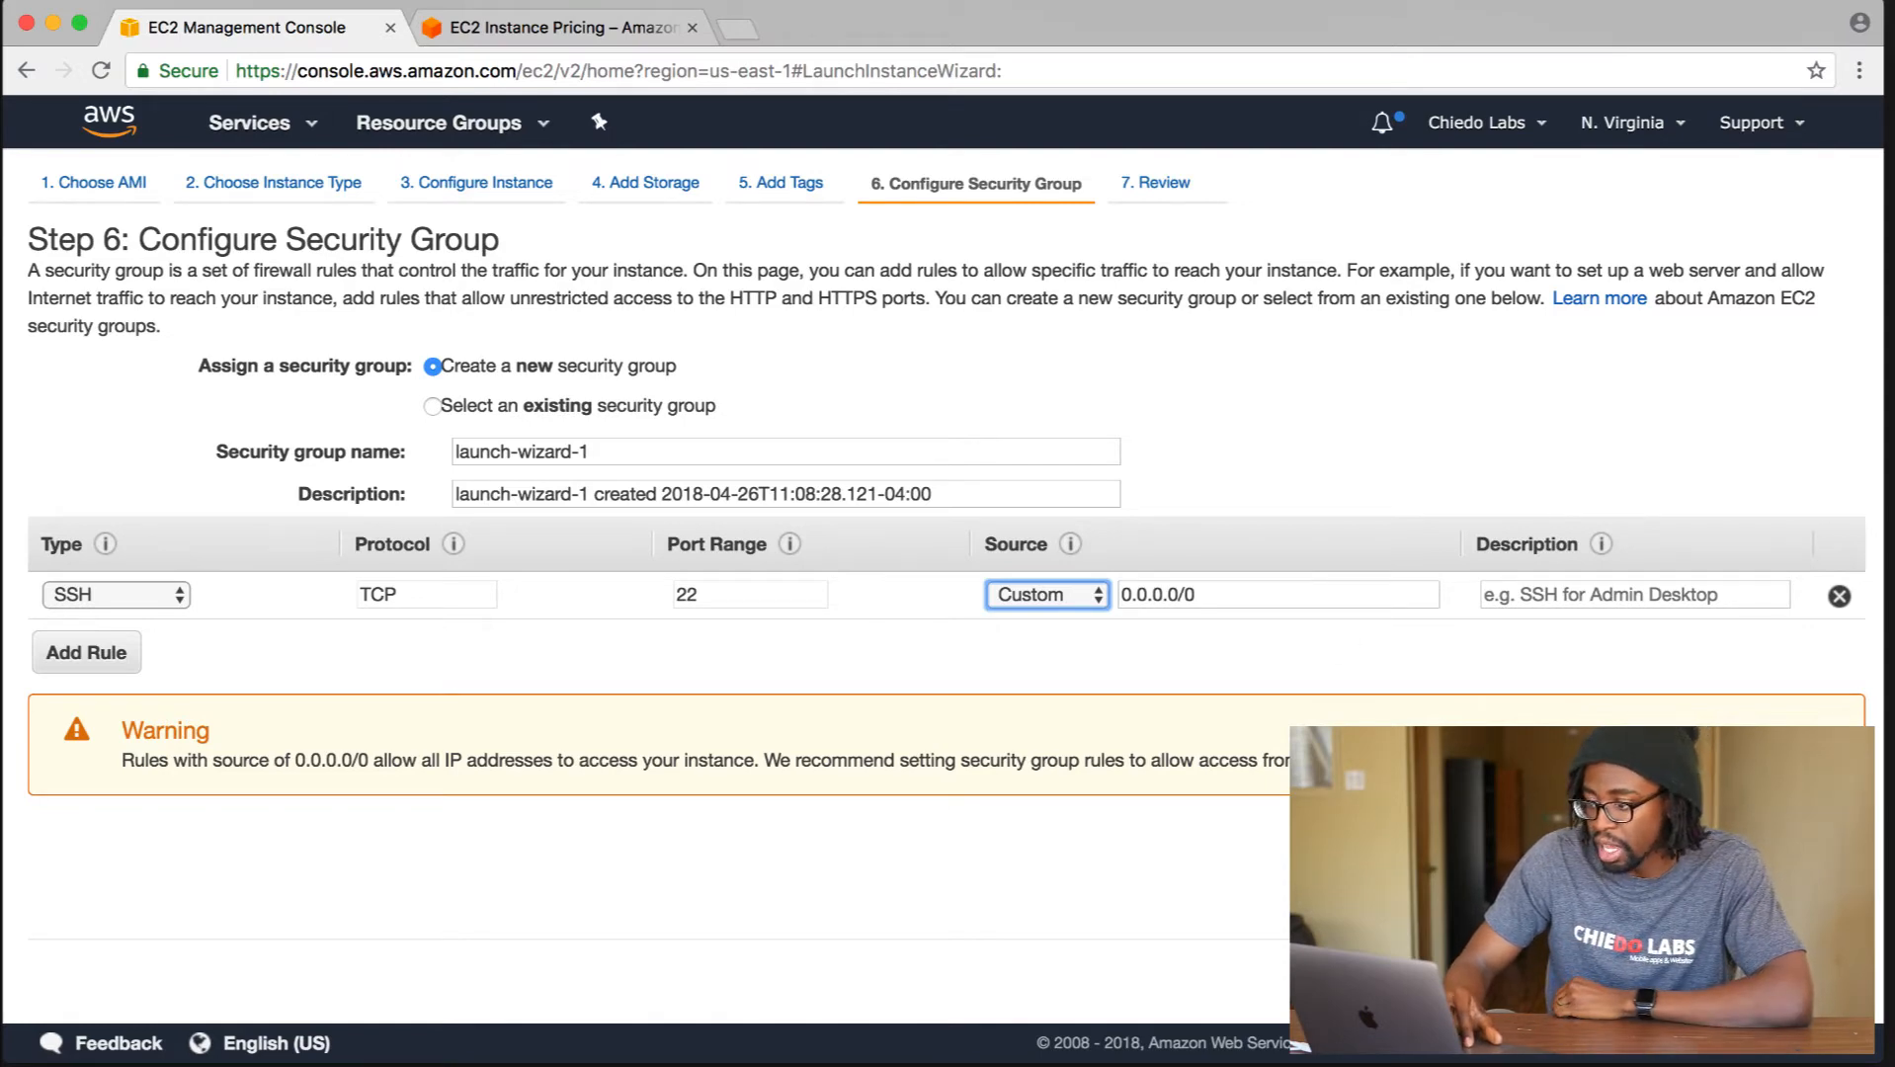
left_click(1769, 981)
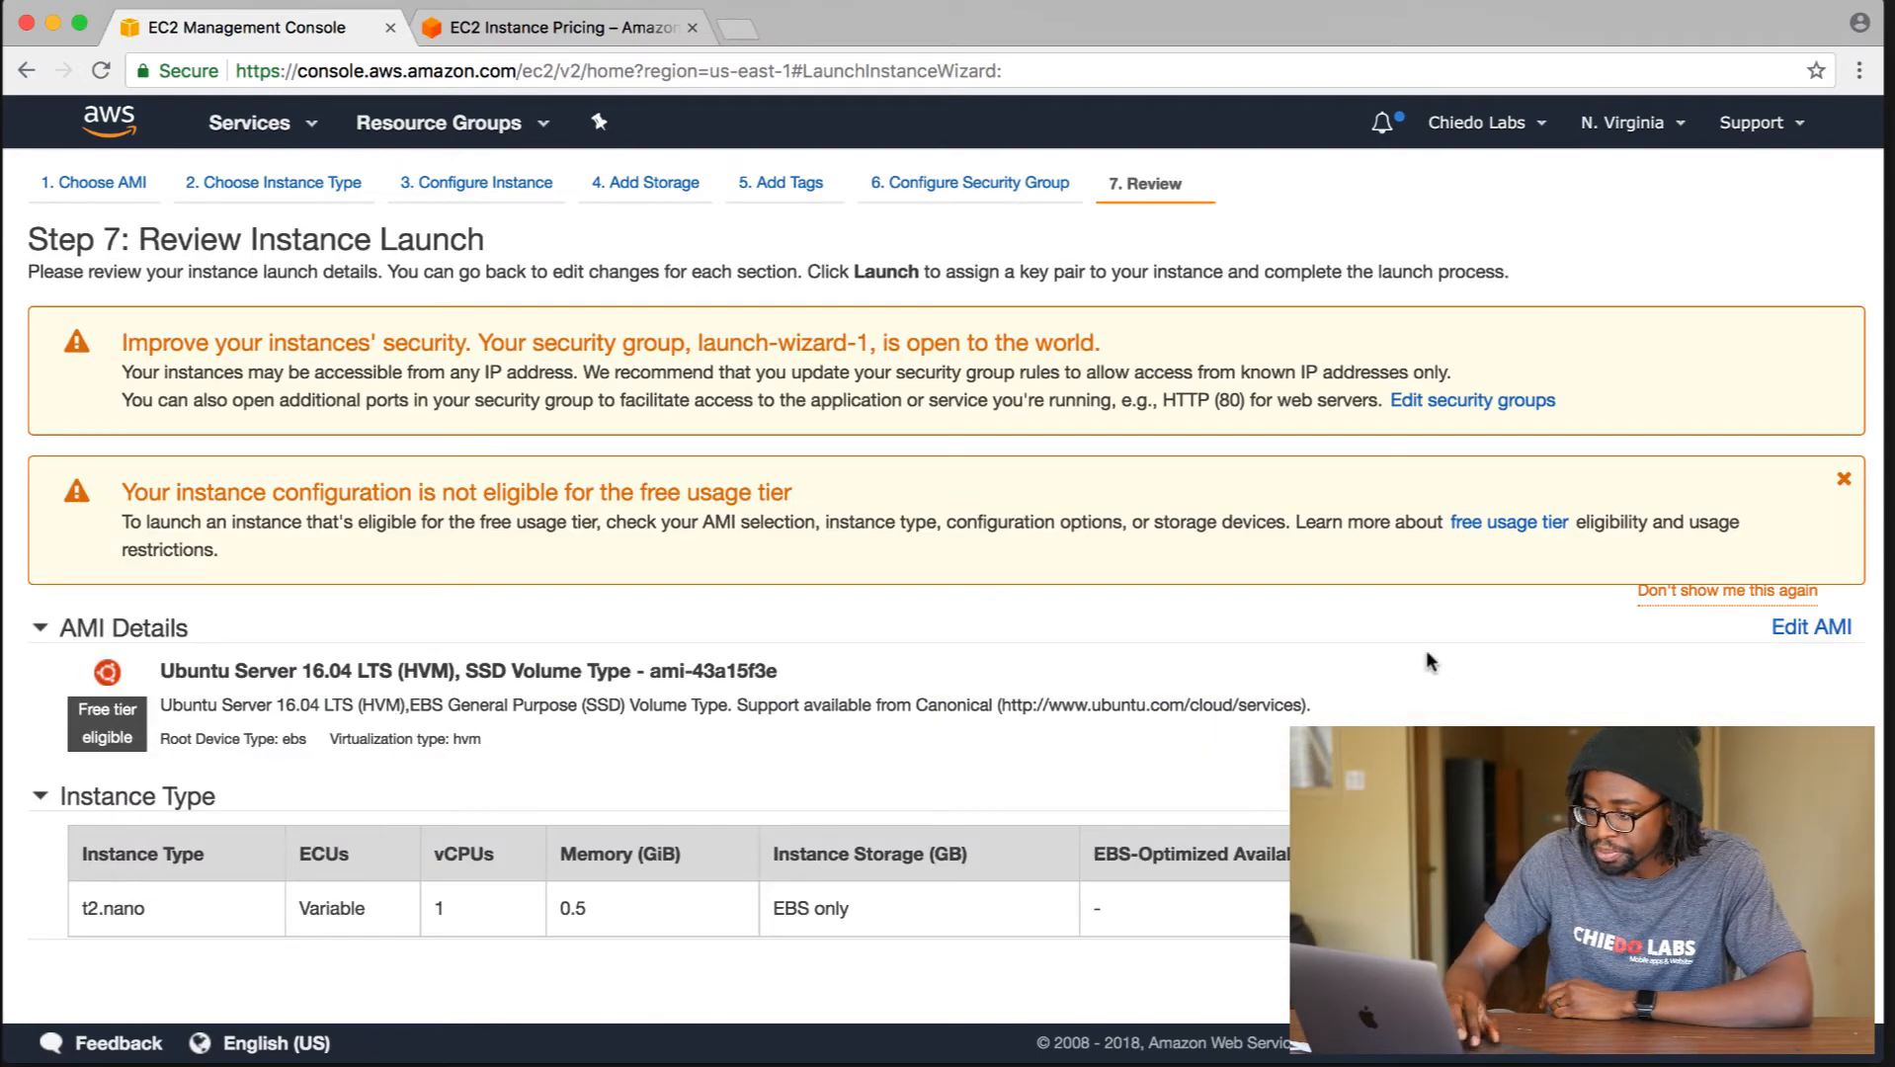
Review the warnings, AMI details, instance type and security group settings on the launch summary.
scroll(1428, 656, "down", 5)
scroll(1428, 656, "up", 5)
scroll(1428, 656, "down", 1)
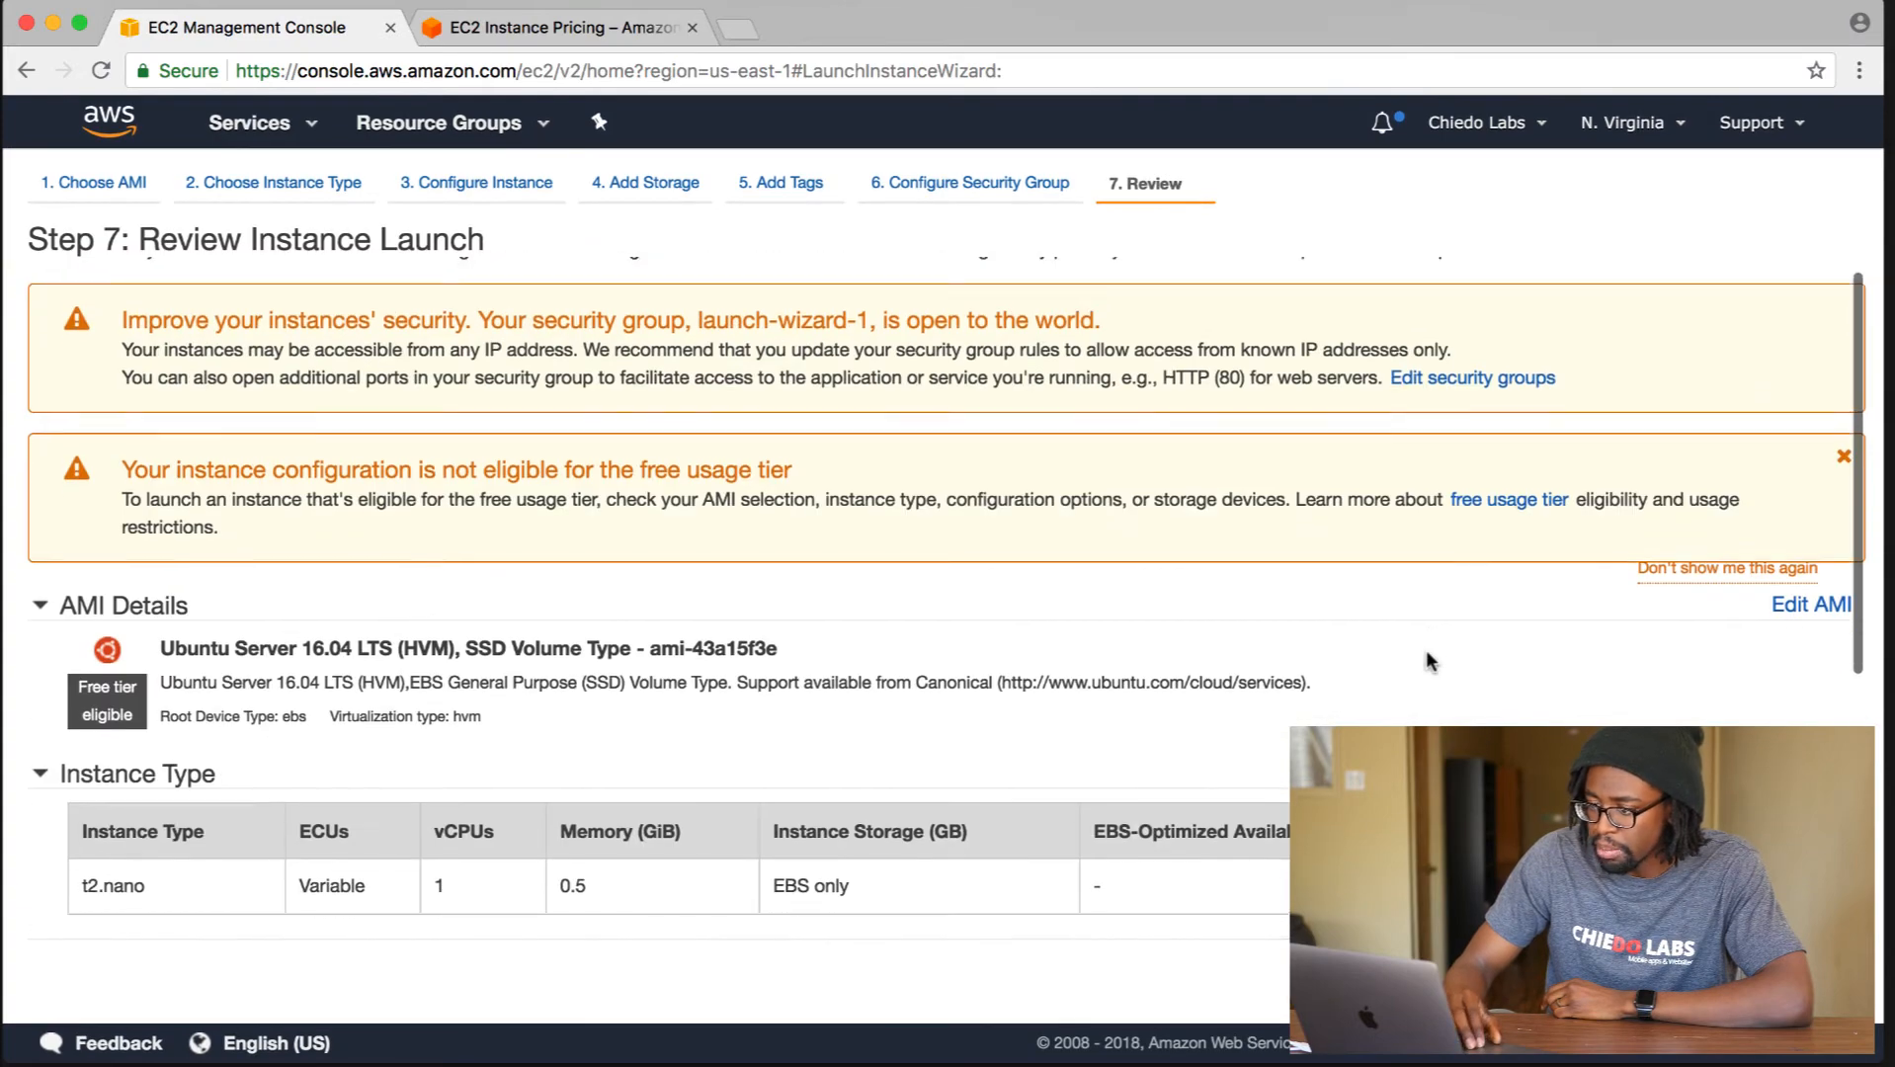
scroll(1426, 660, "down", 1)
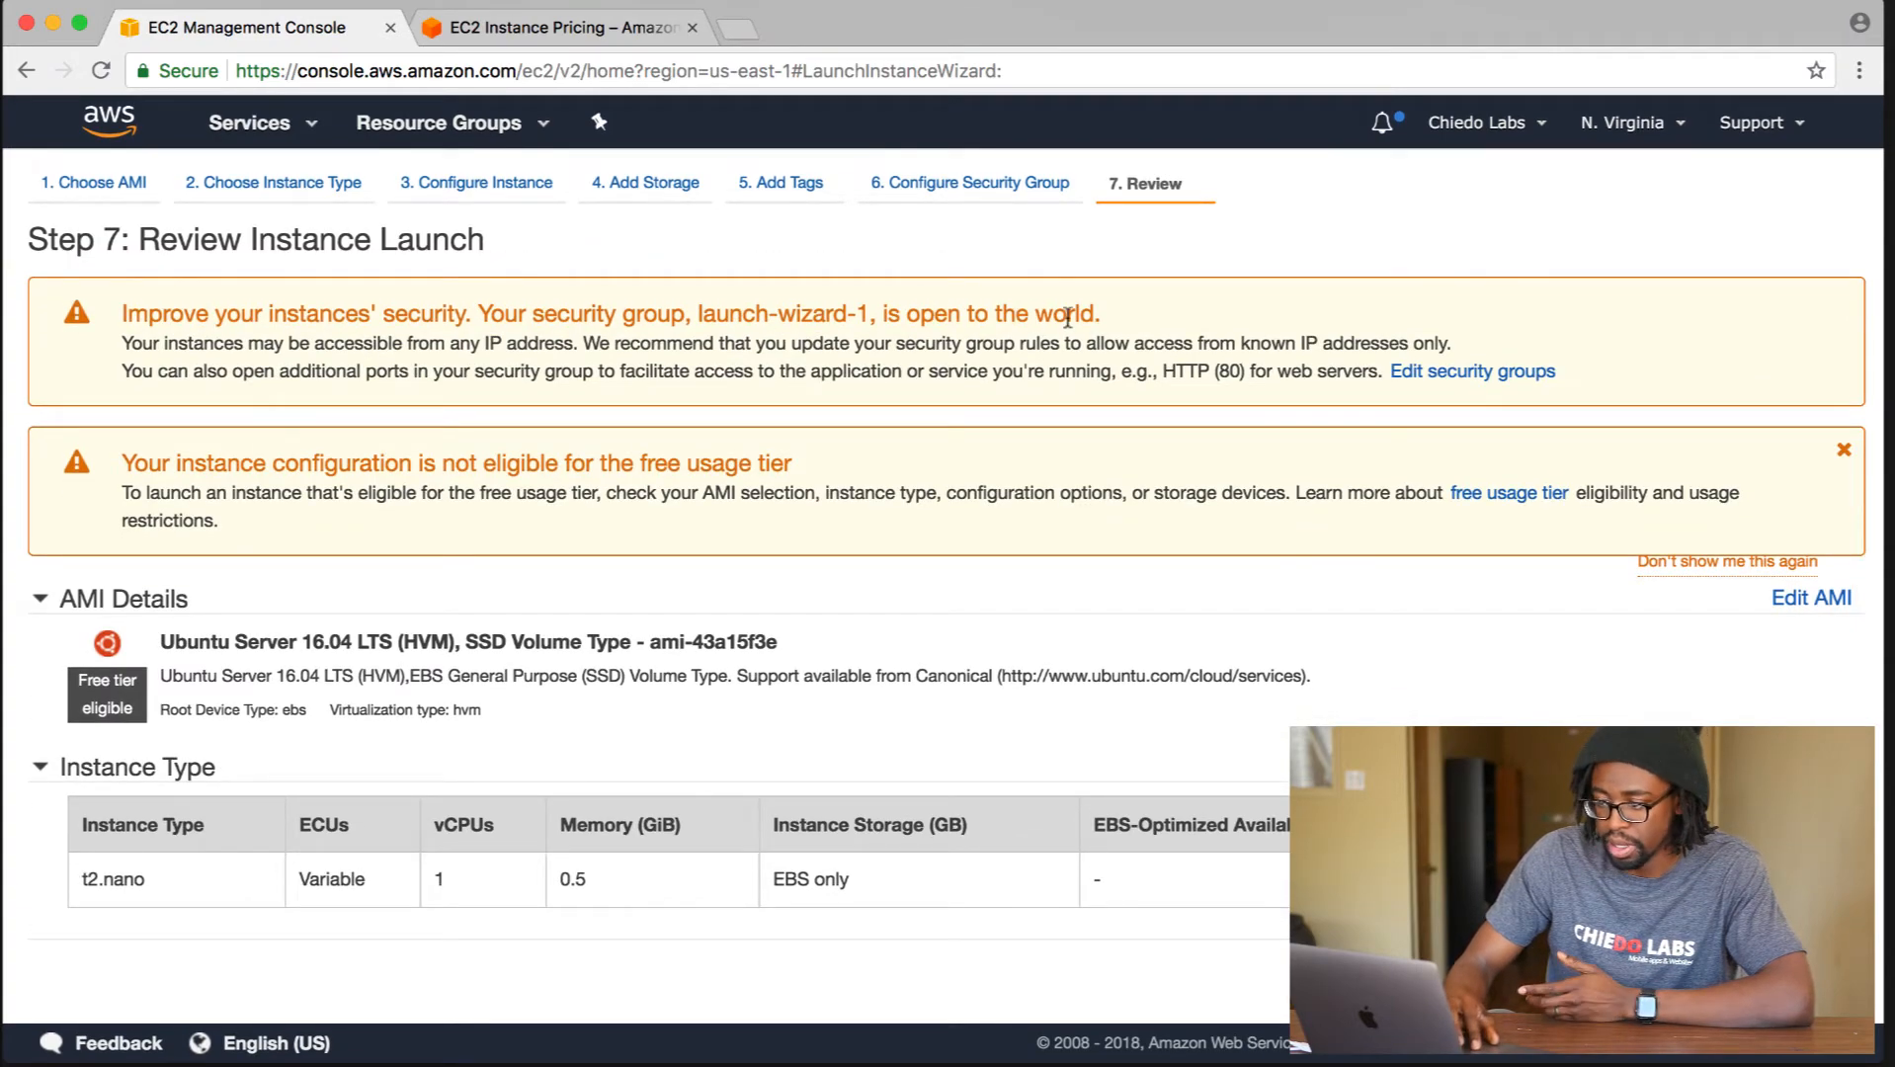
scroll(1340, 618, "down", 3)
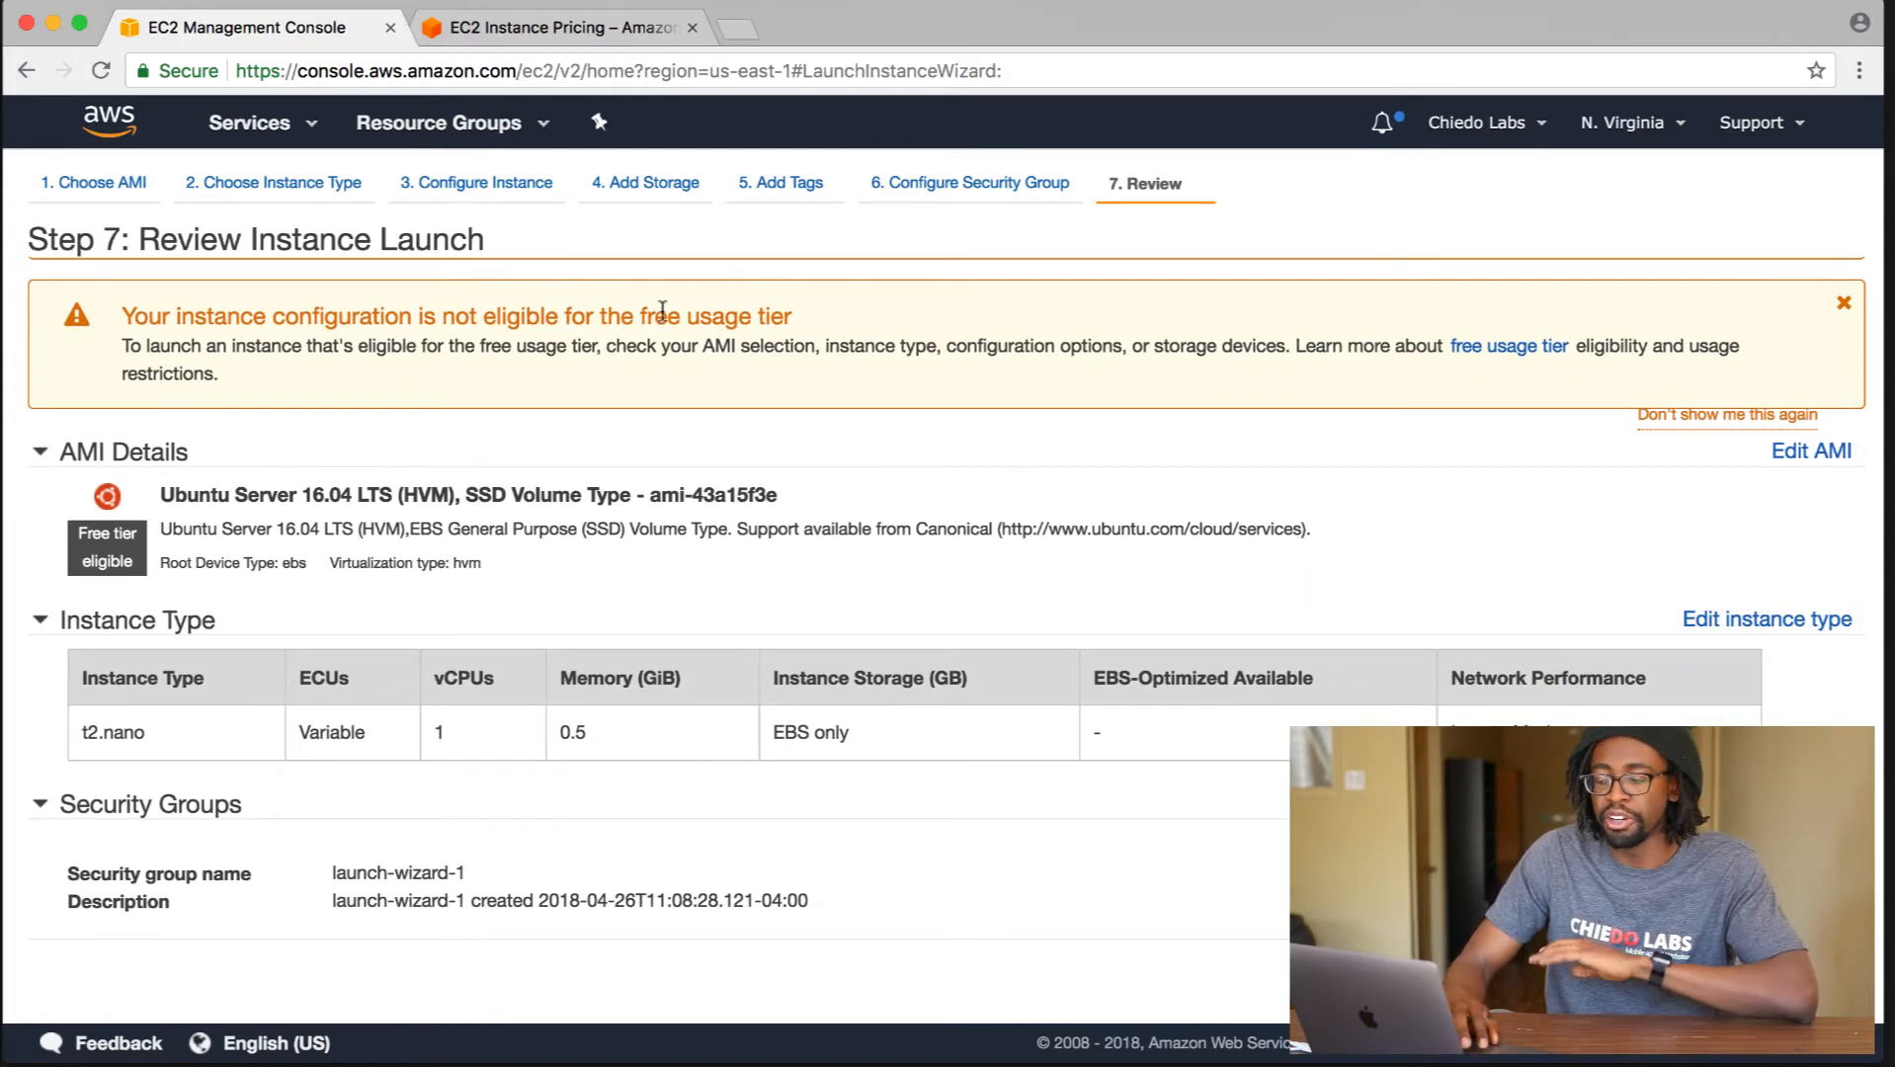
scroll(1375, 600, "down", 5)
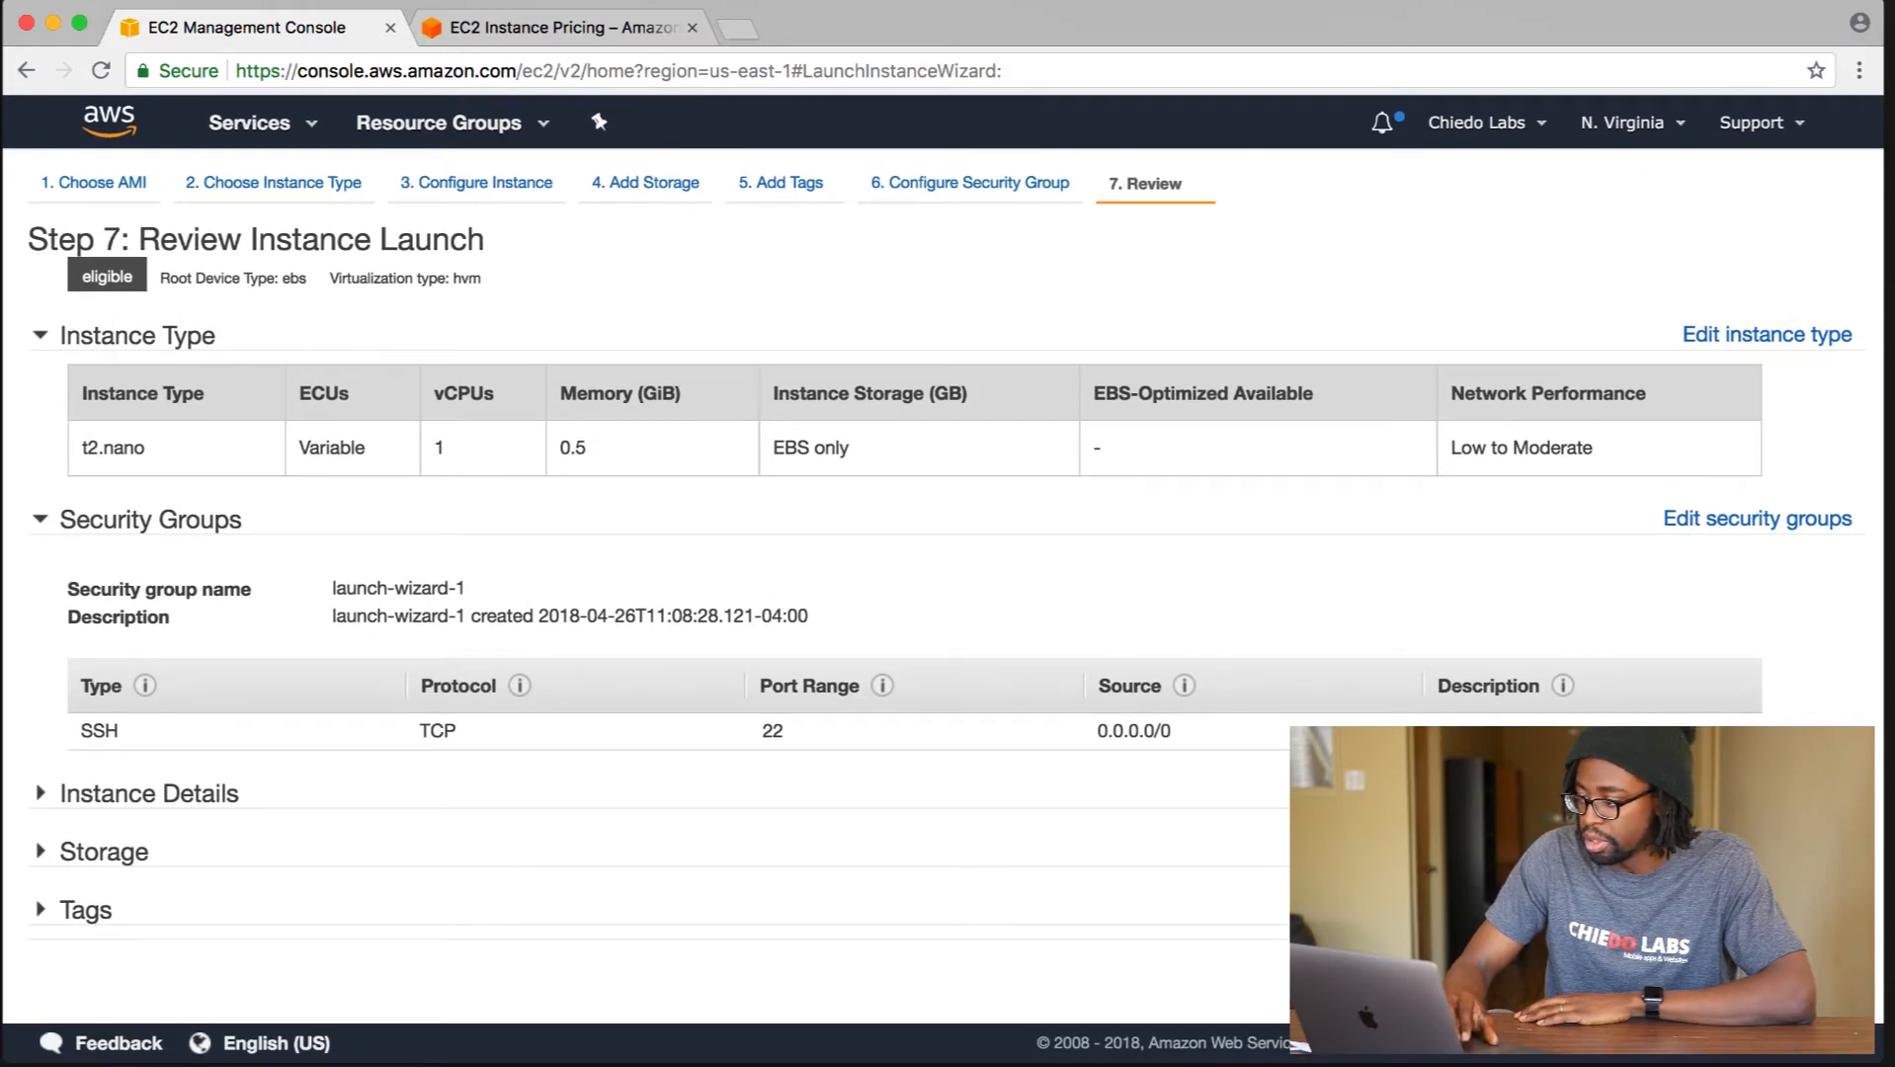
Start the launch, examine the existing and new key pair options, and close the key pair dialog without launching.
left_click(1856, 1008)
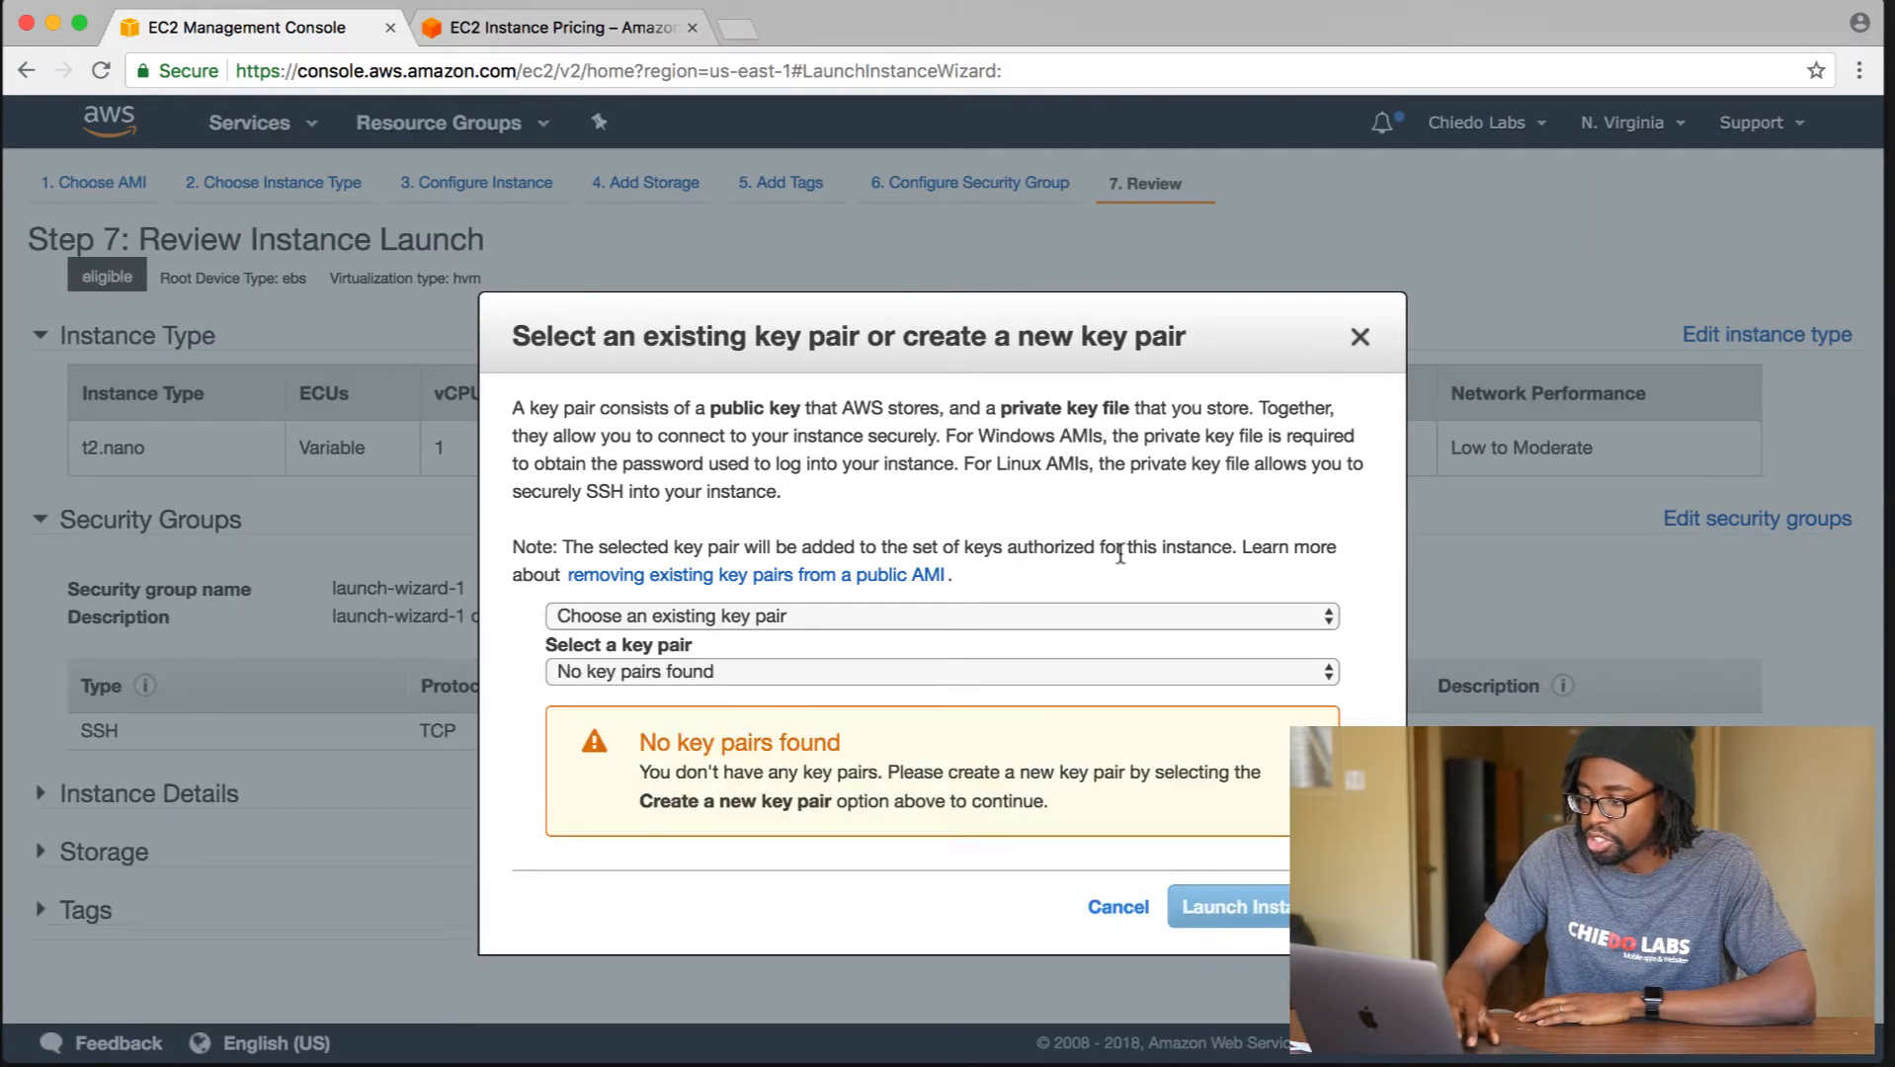
left_click(736, 613)
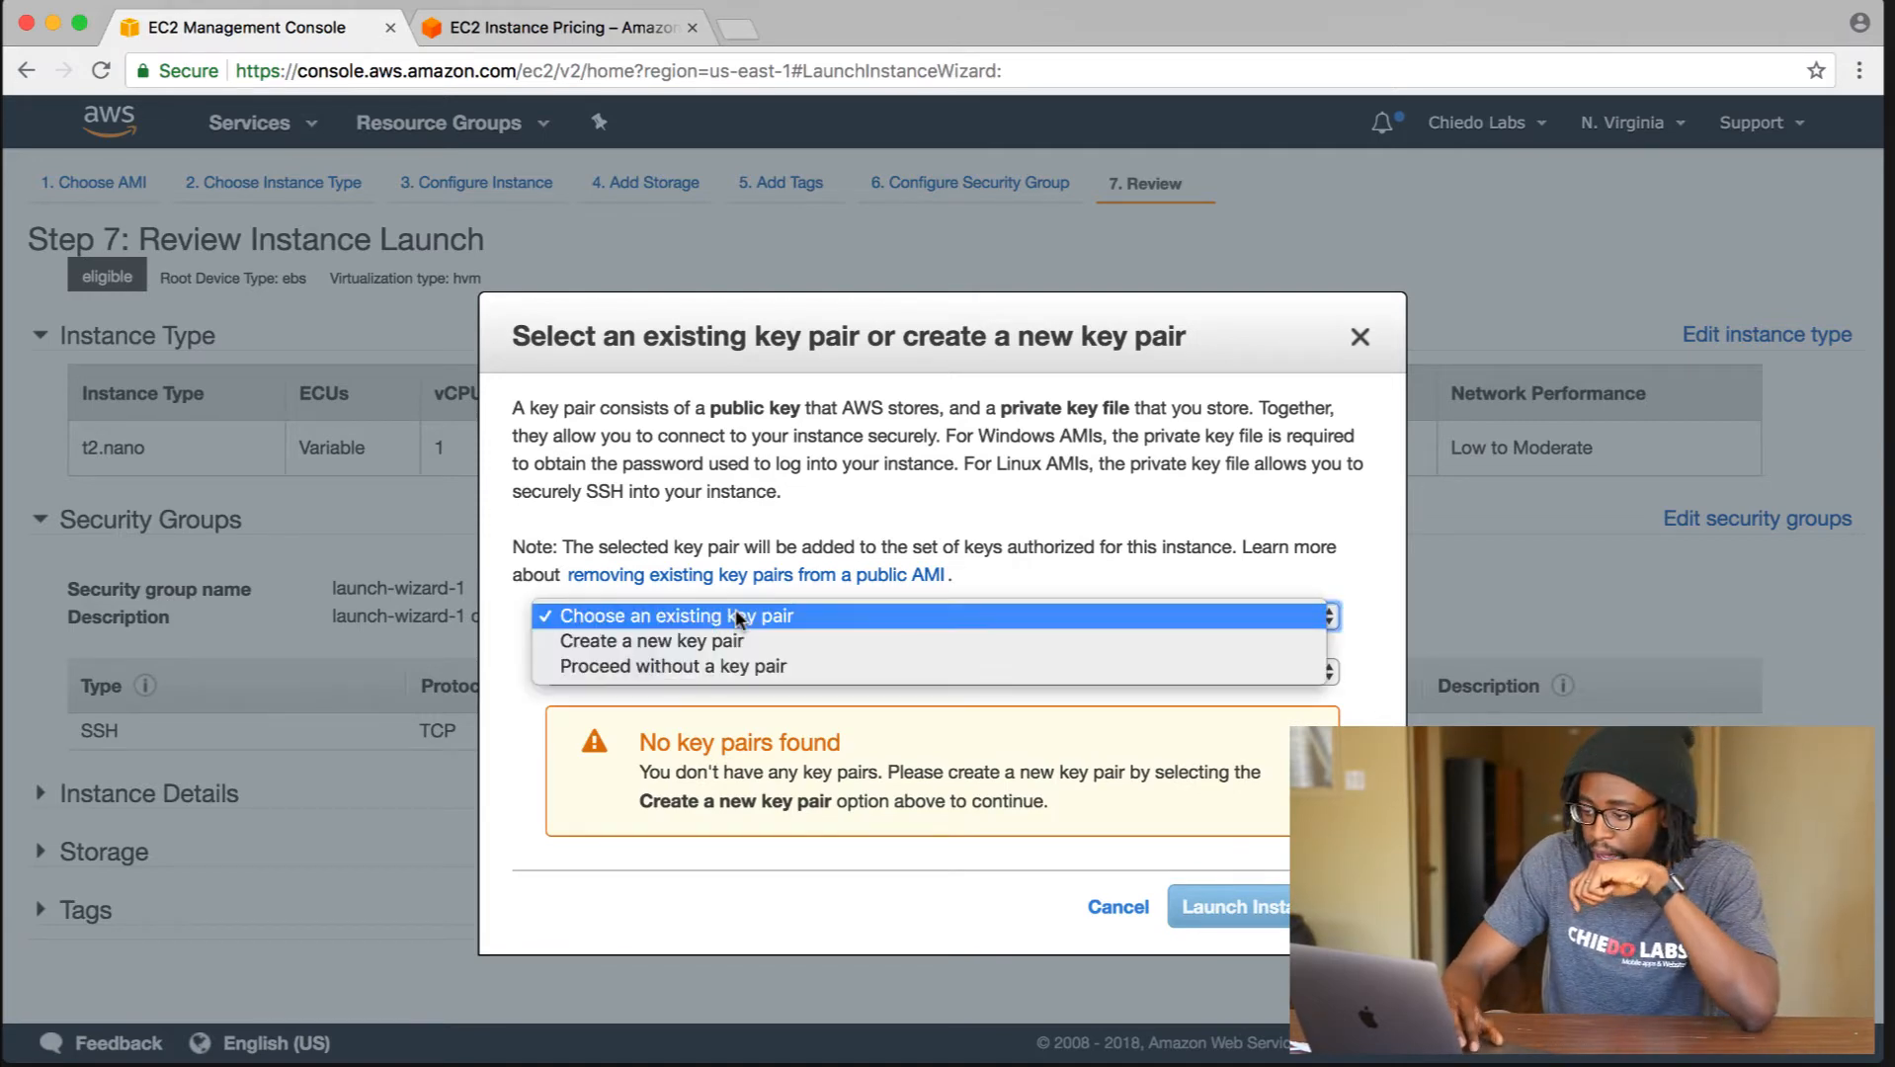
left_click(828, 611)
left_click(690, 666)
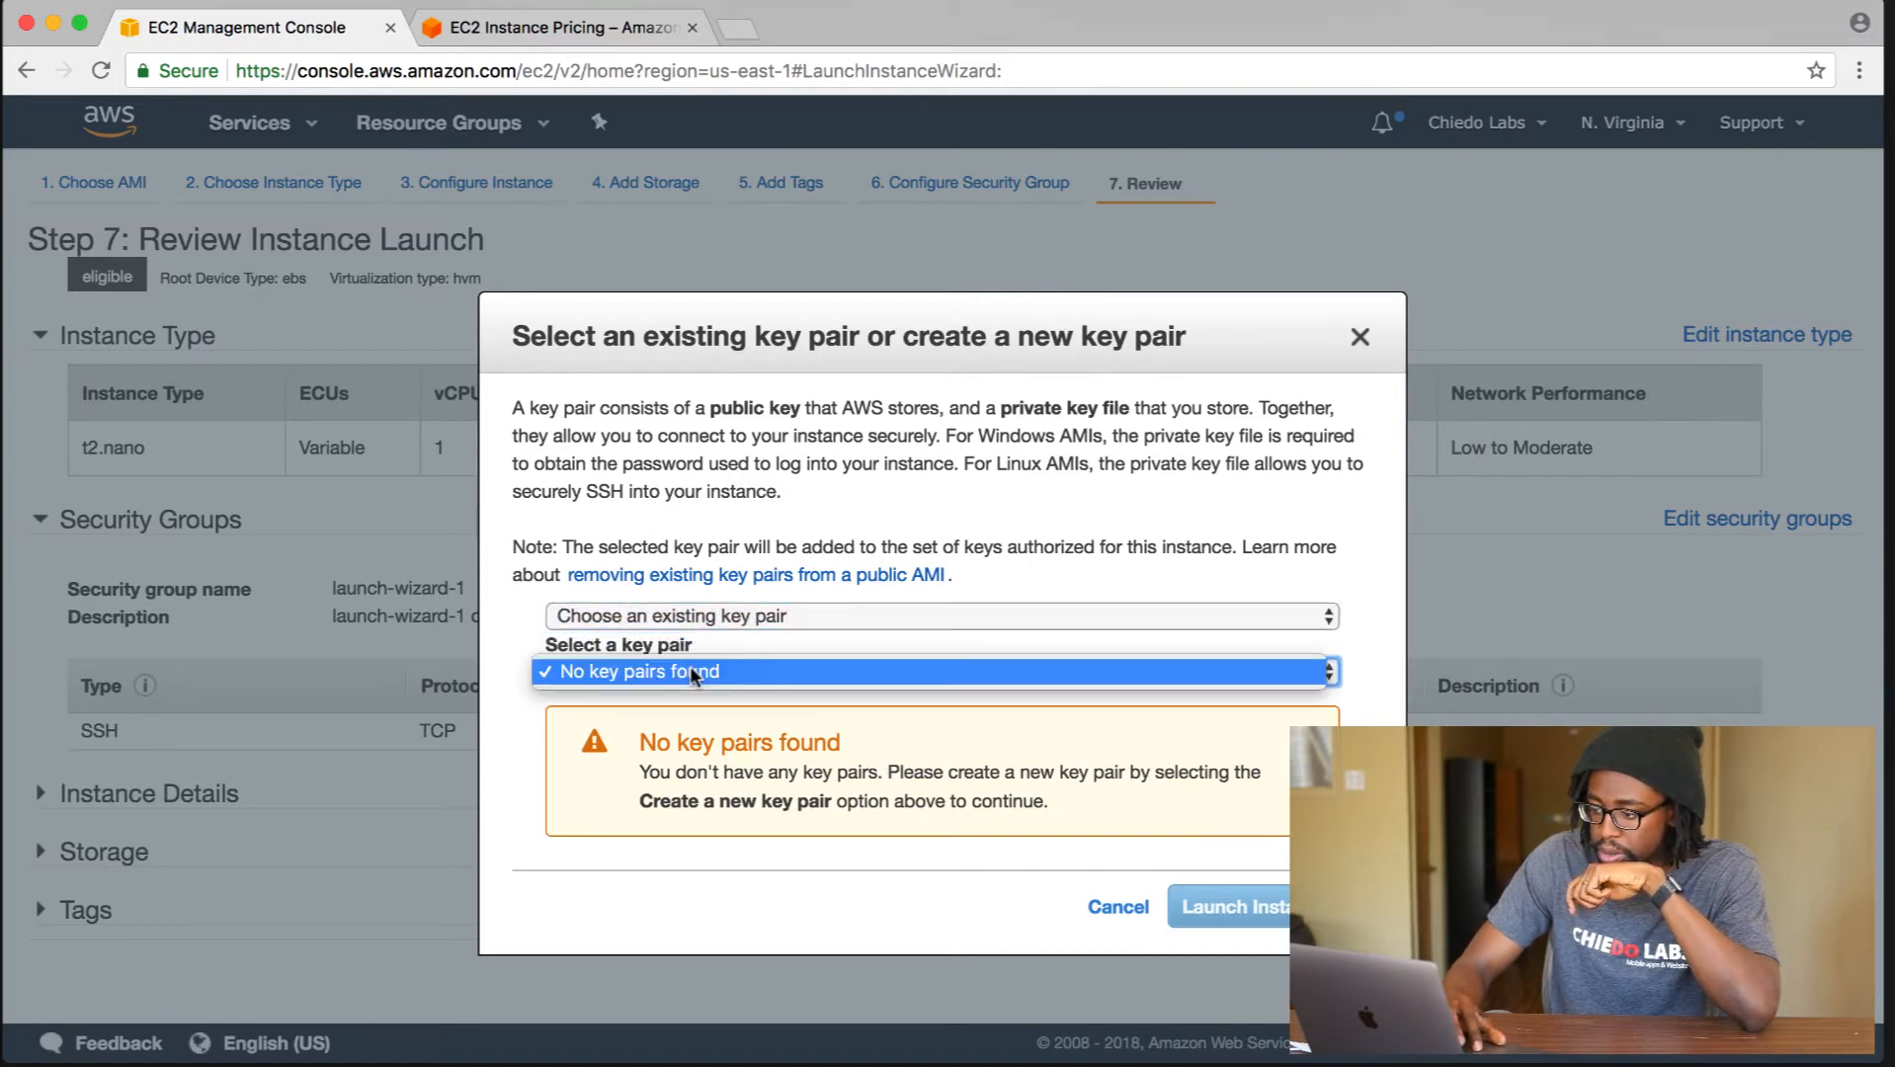
left_click(690, 666)
left_click(681, 613)
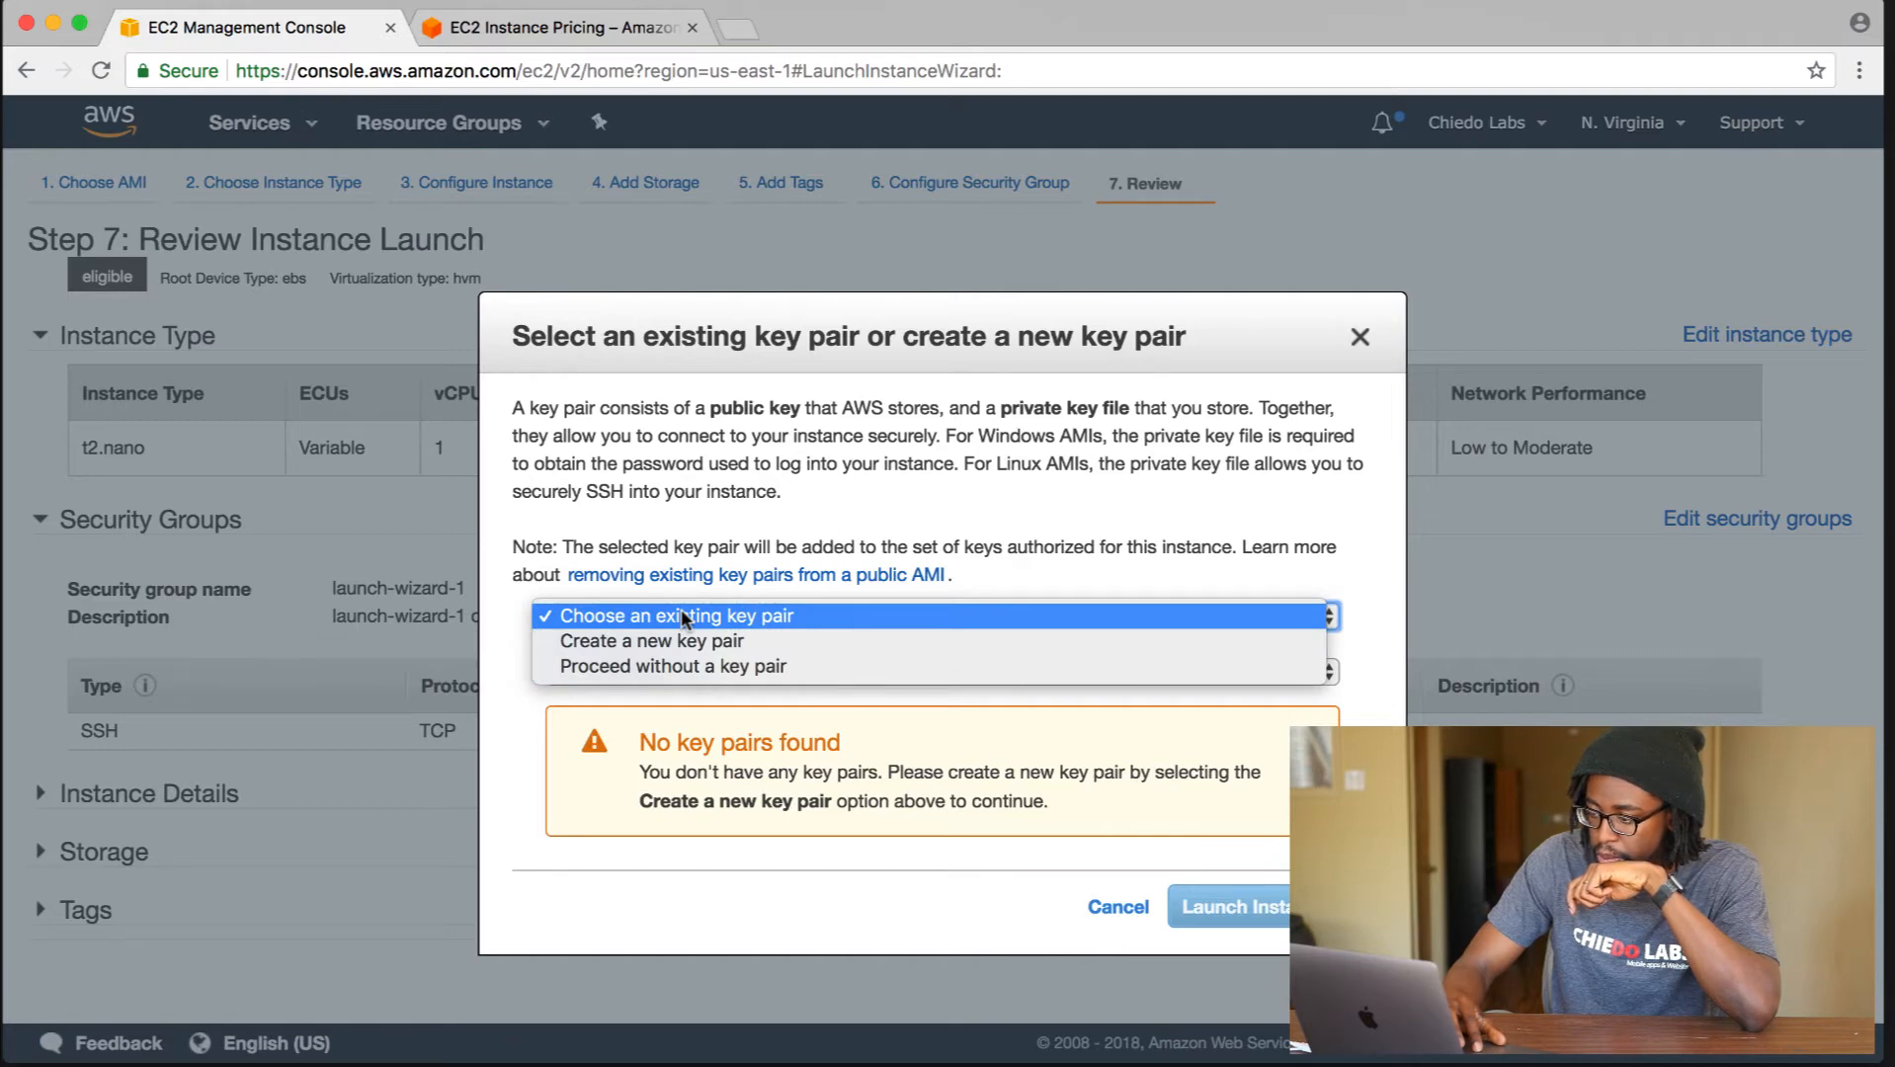
left_click(1040, 553)
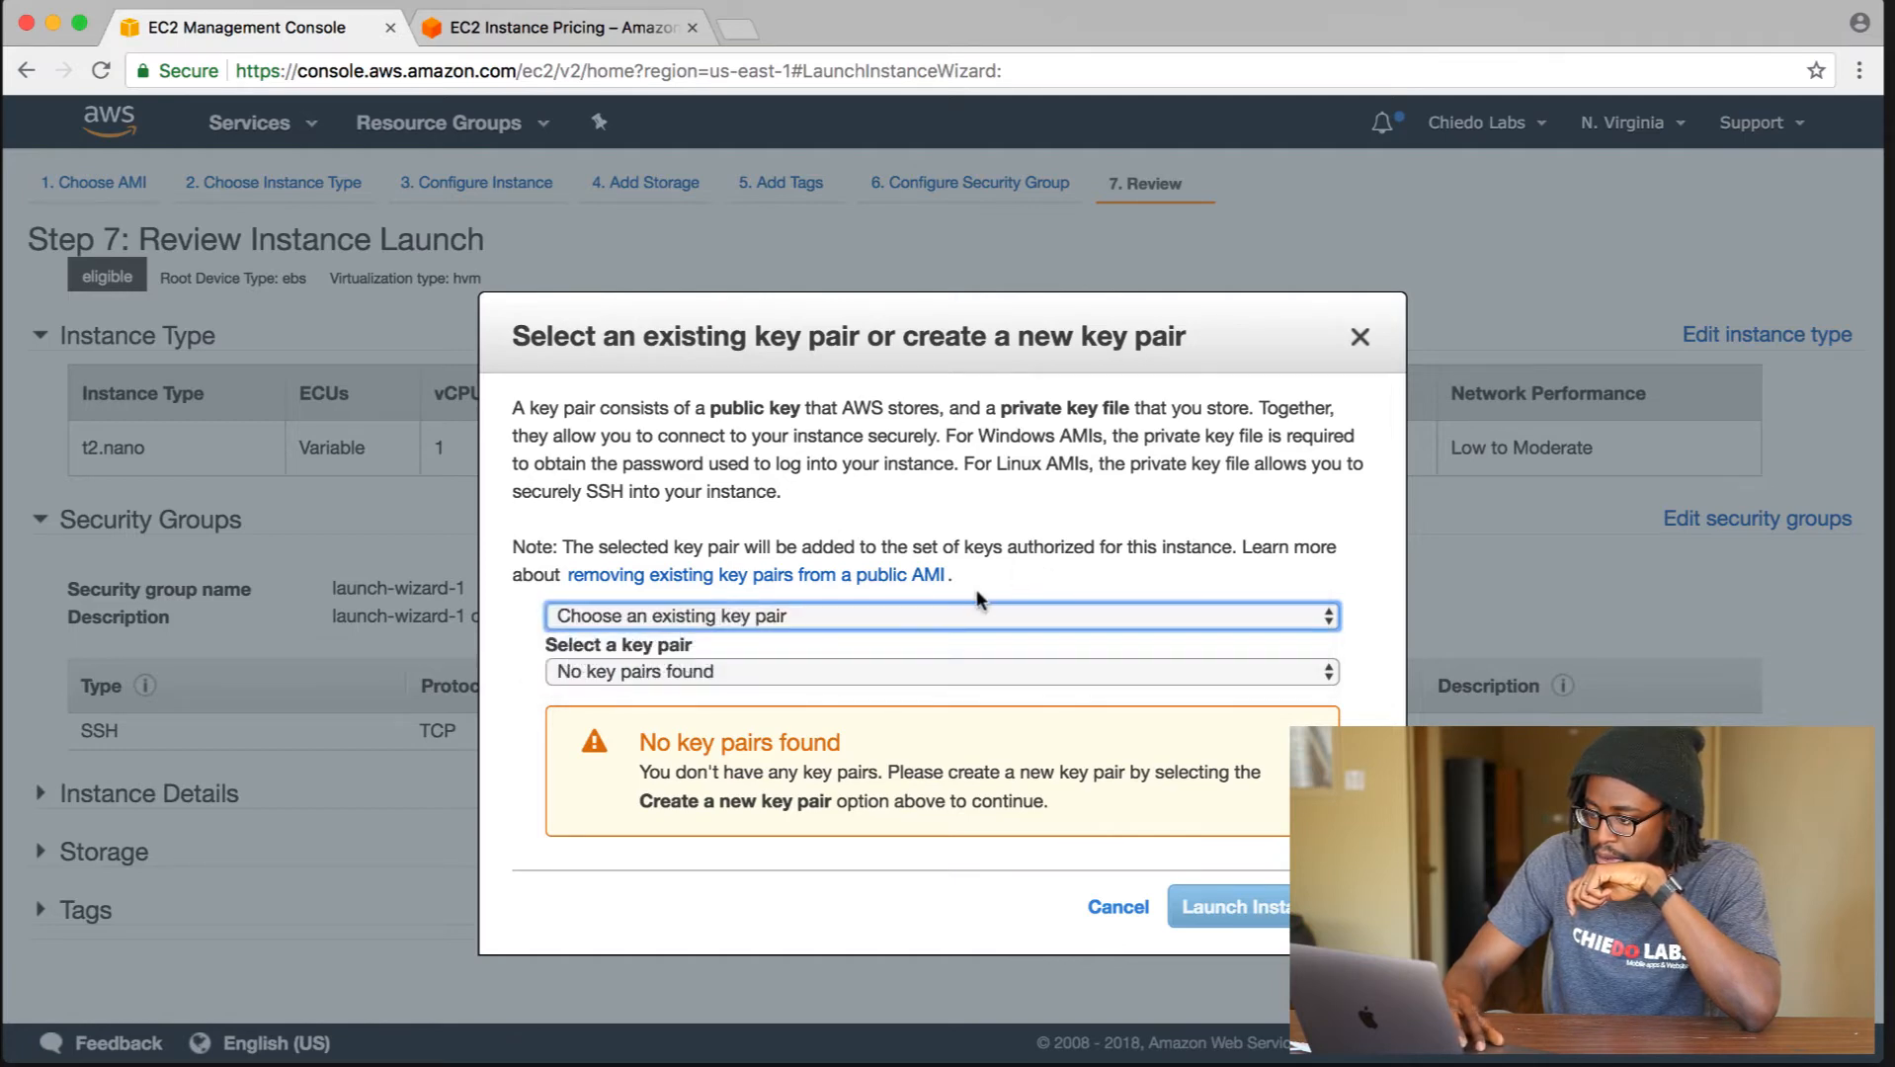
left_click(949, 615)
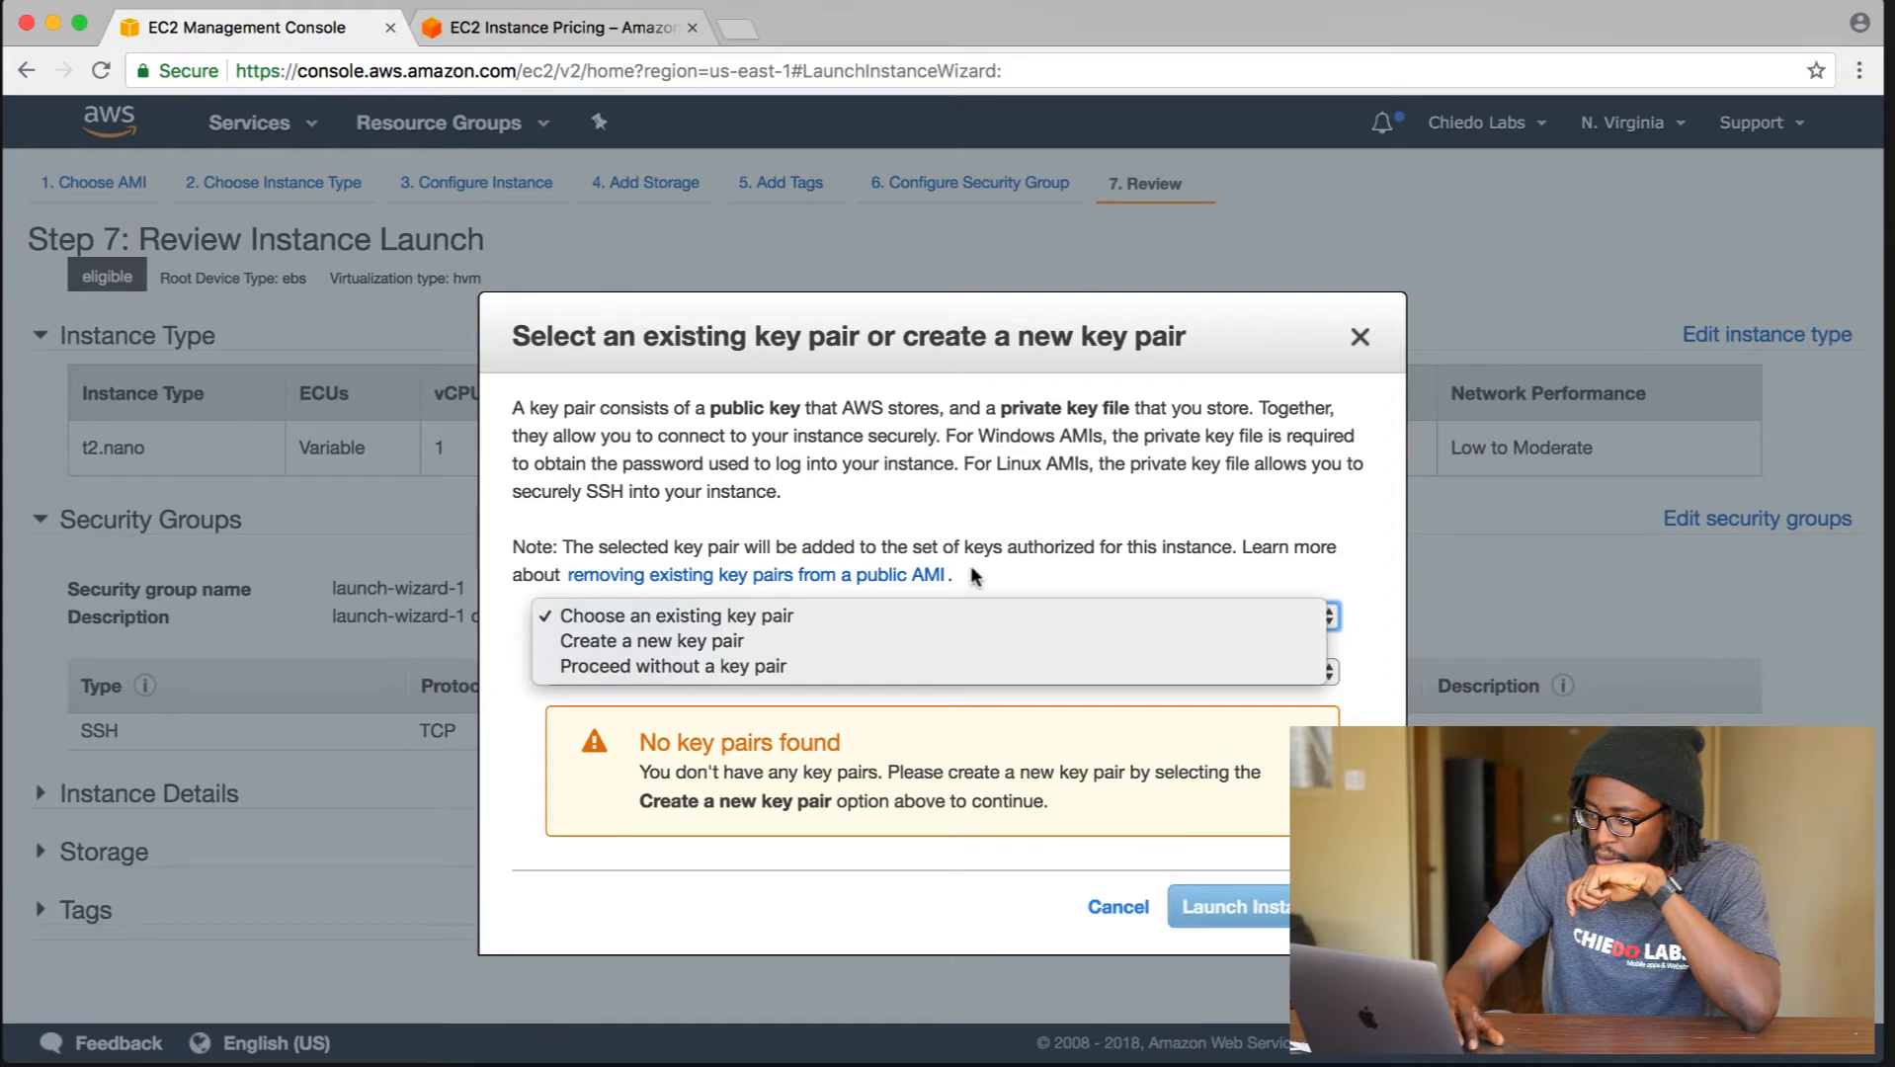
left_click(864, 638)
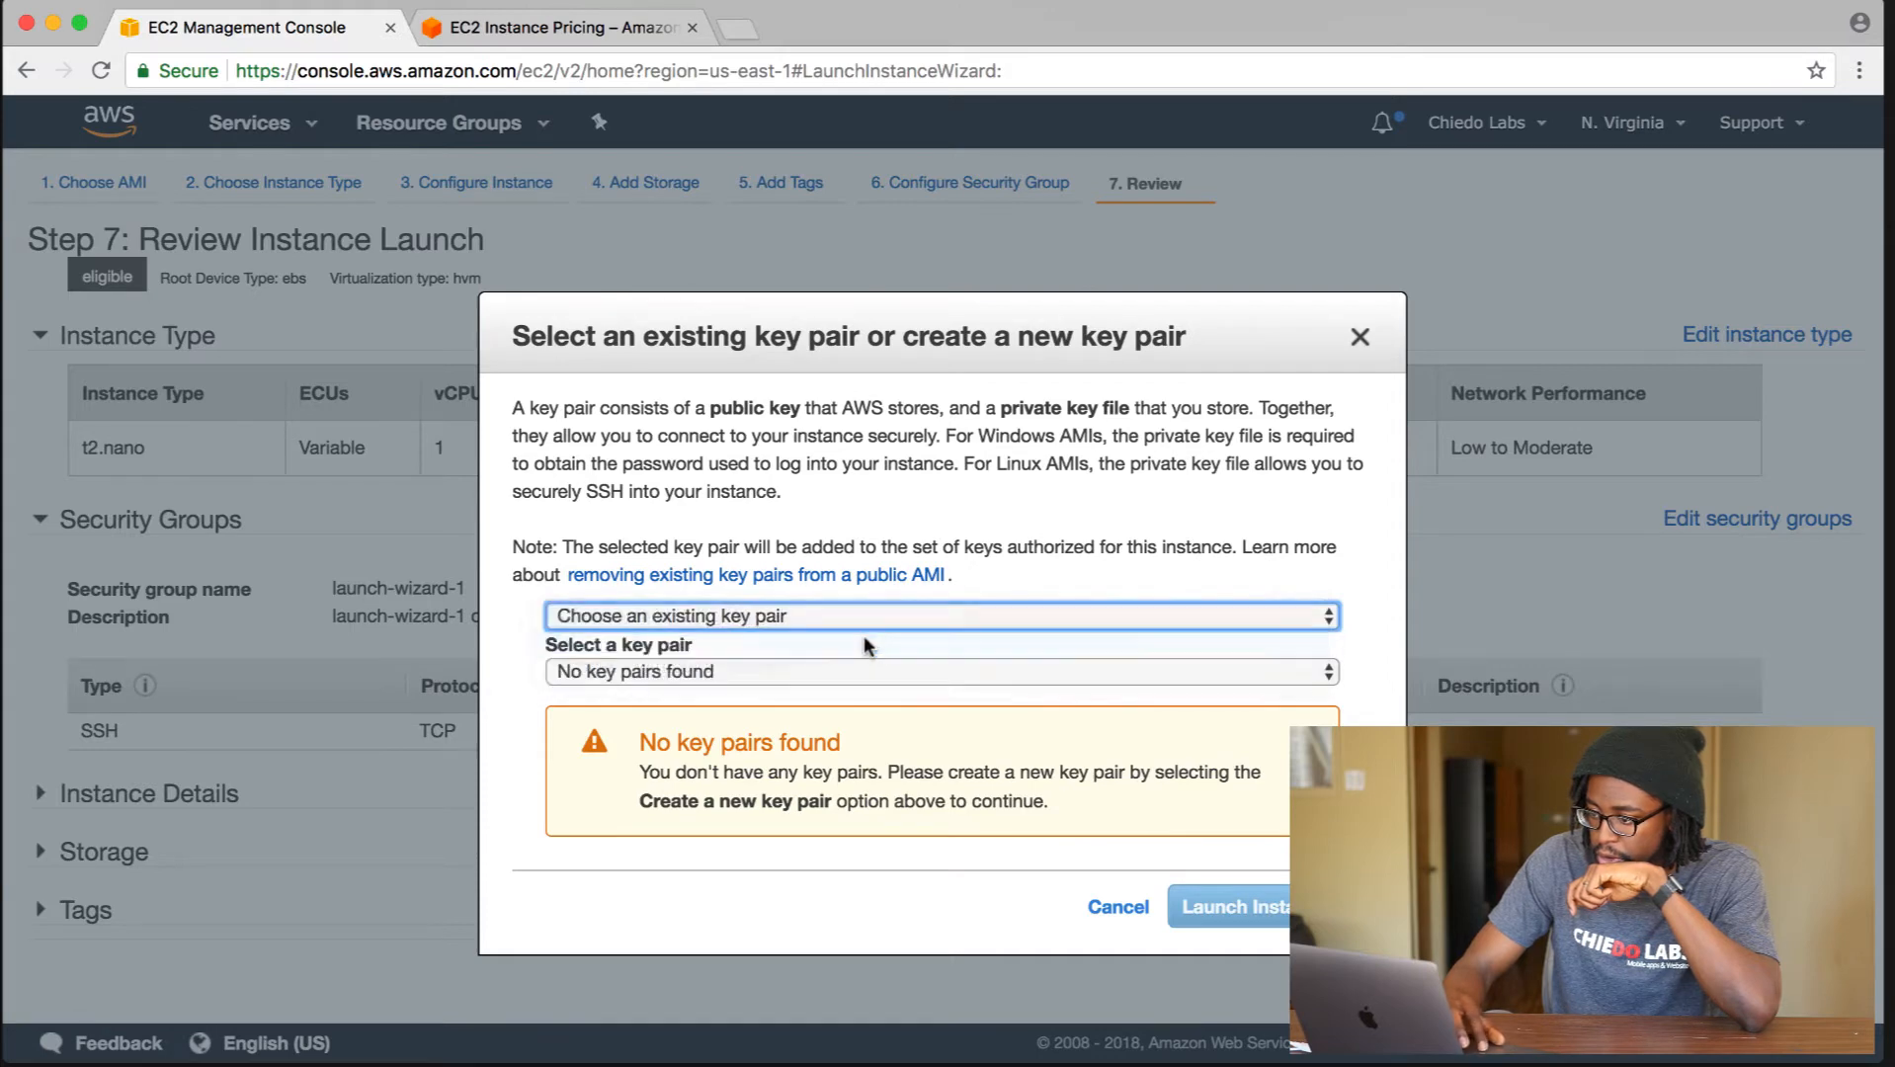
left_click(873, 611)
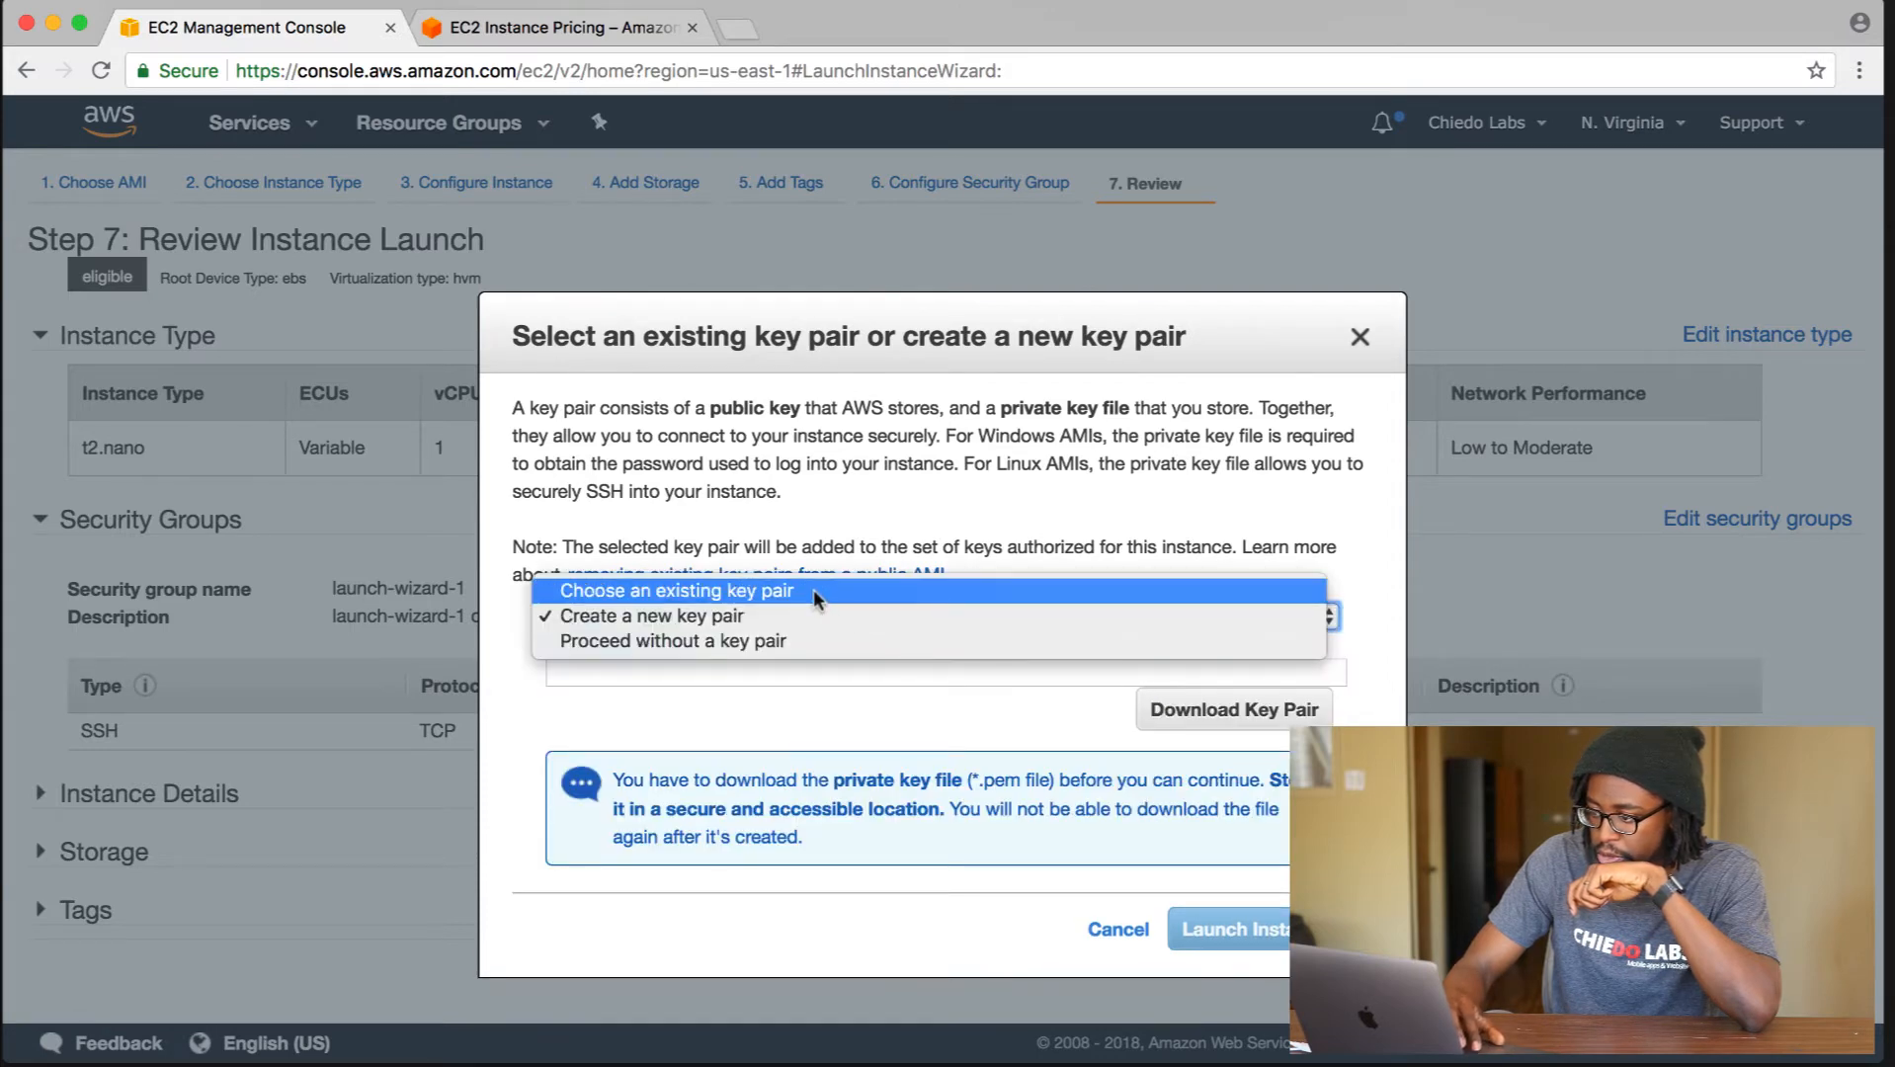
left_click(813, 590)
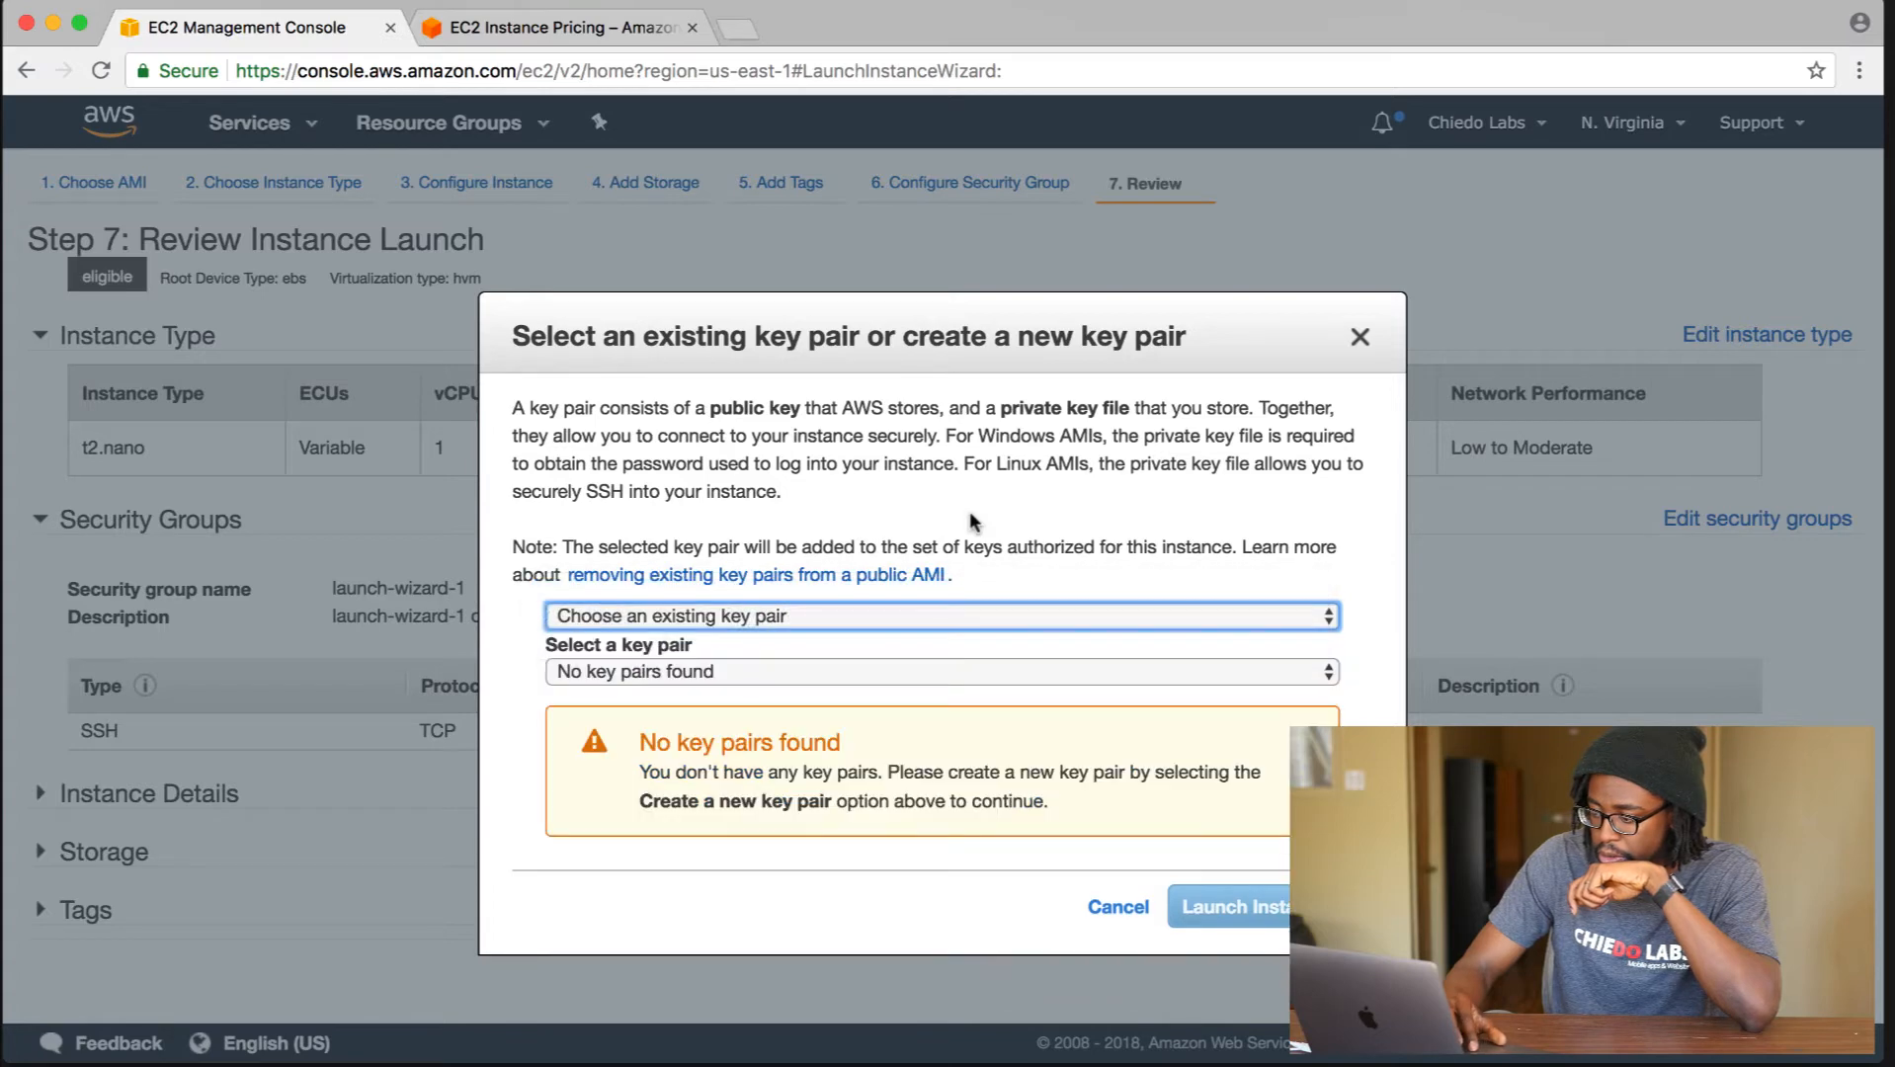
left_click(1362, 339)
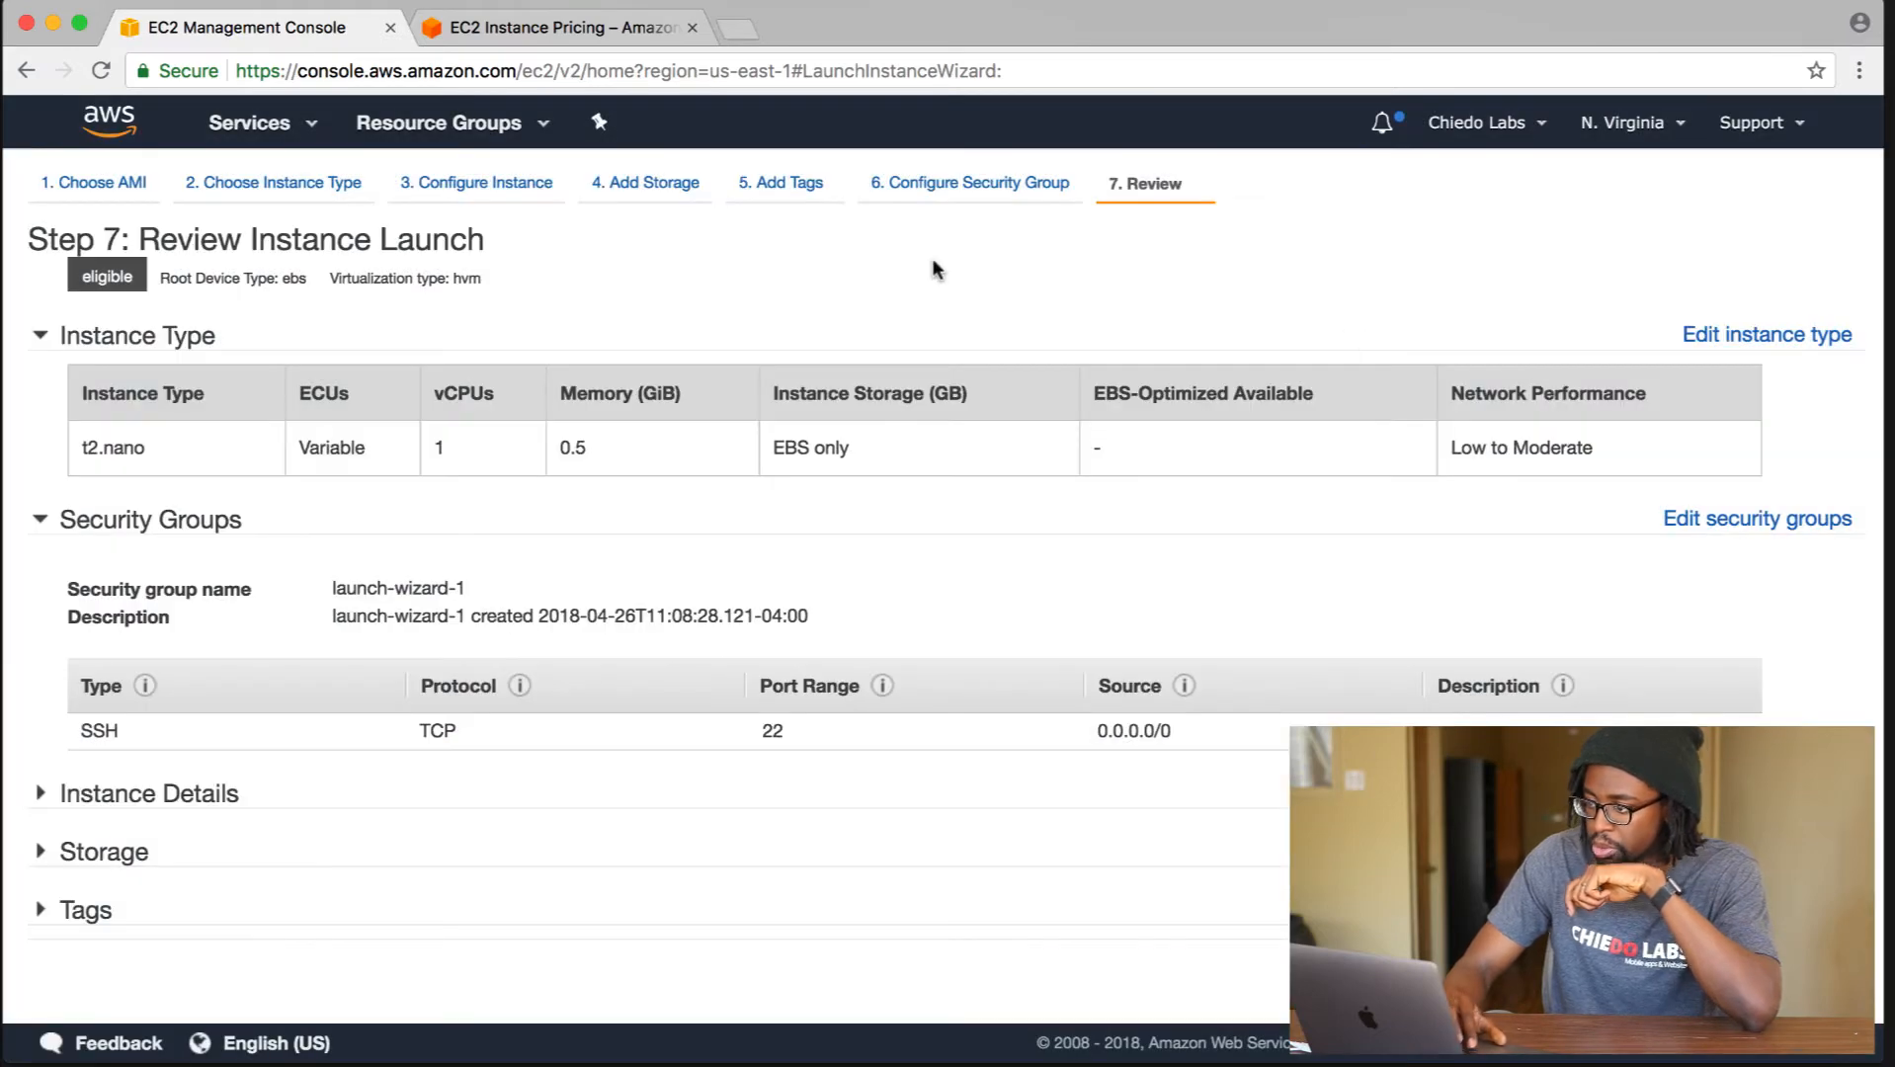
Open aws.amazon.com in a new browser tab and enter the AWS Management Console.
left_click(748, 32)
type("aws.amazon.com")
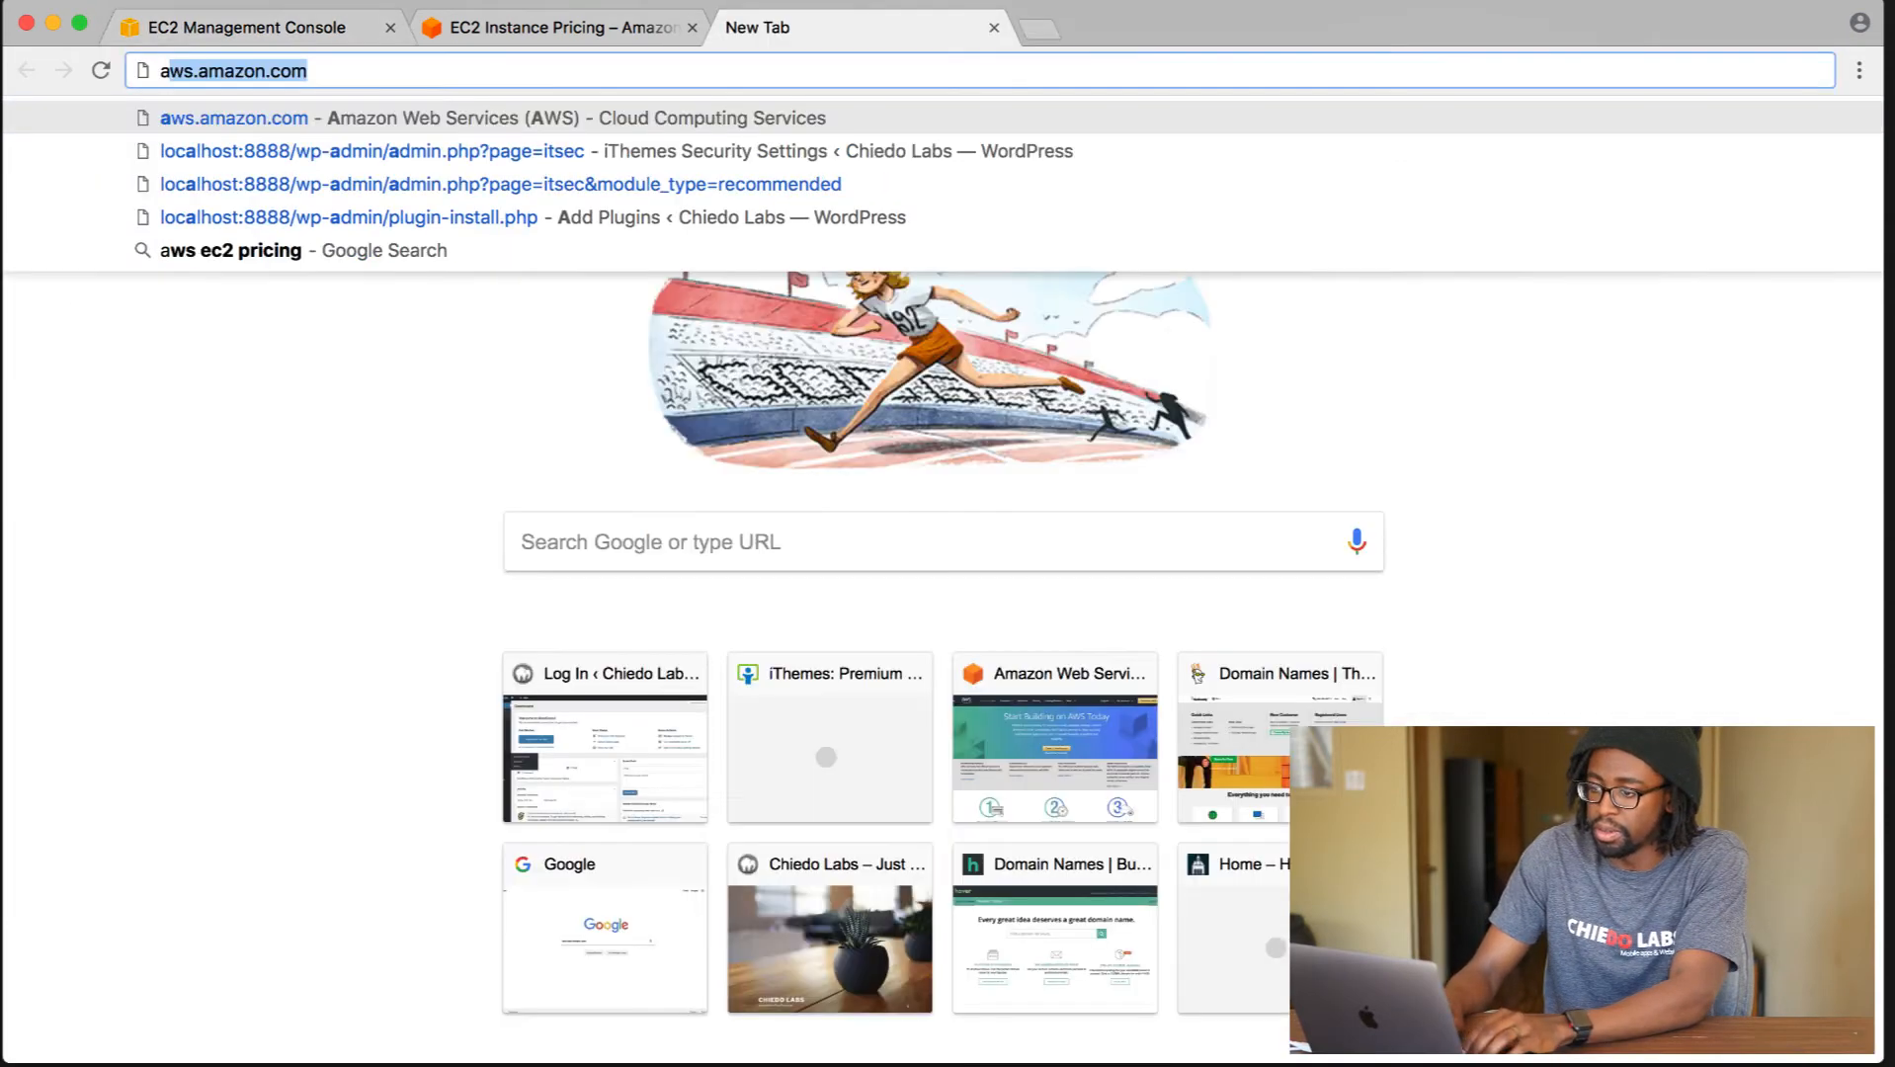
key("Return")
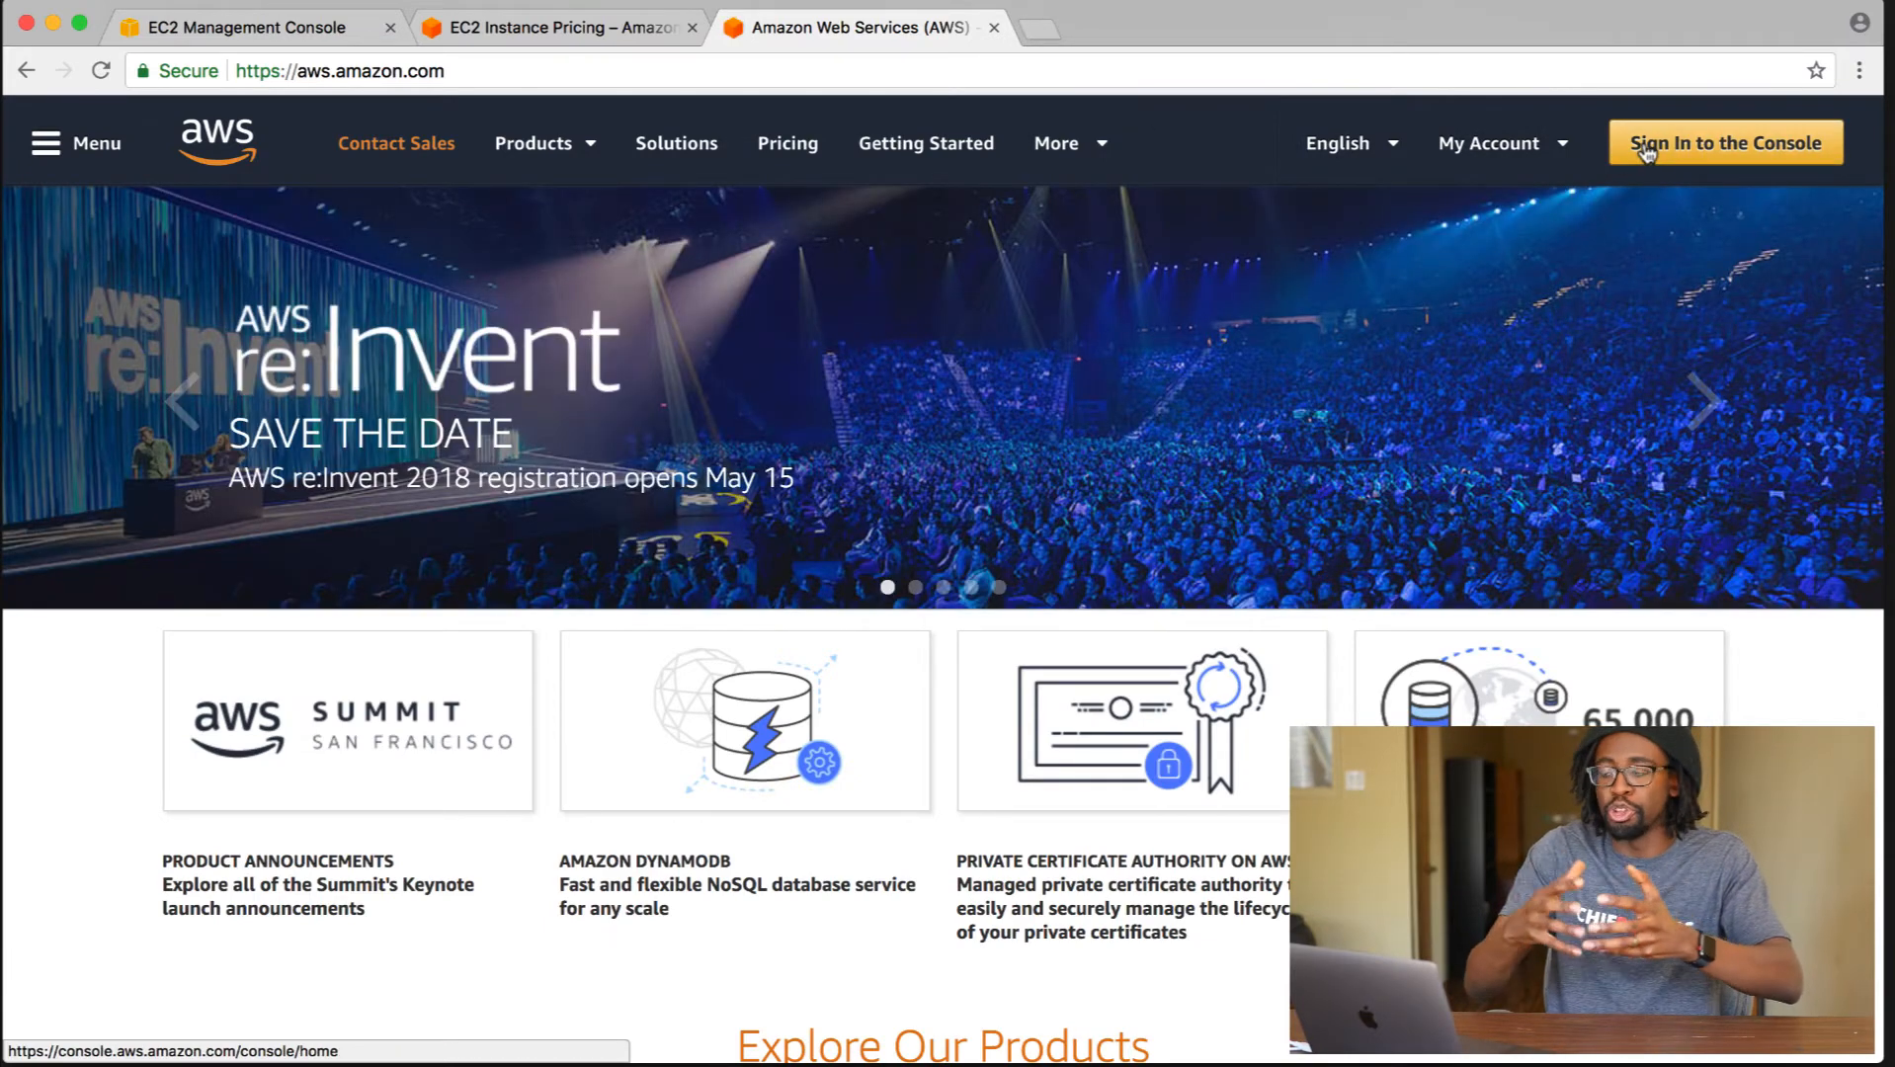
left_click(1645, 147)
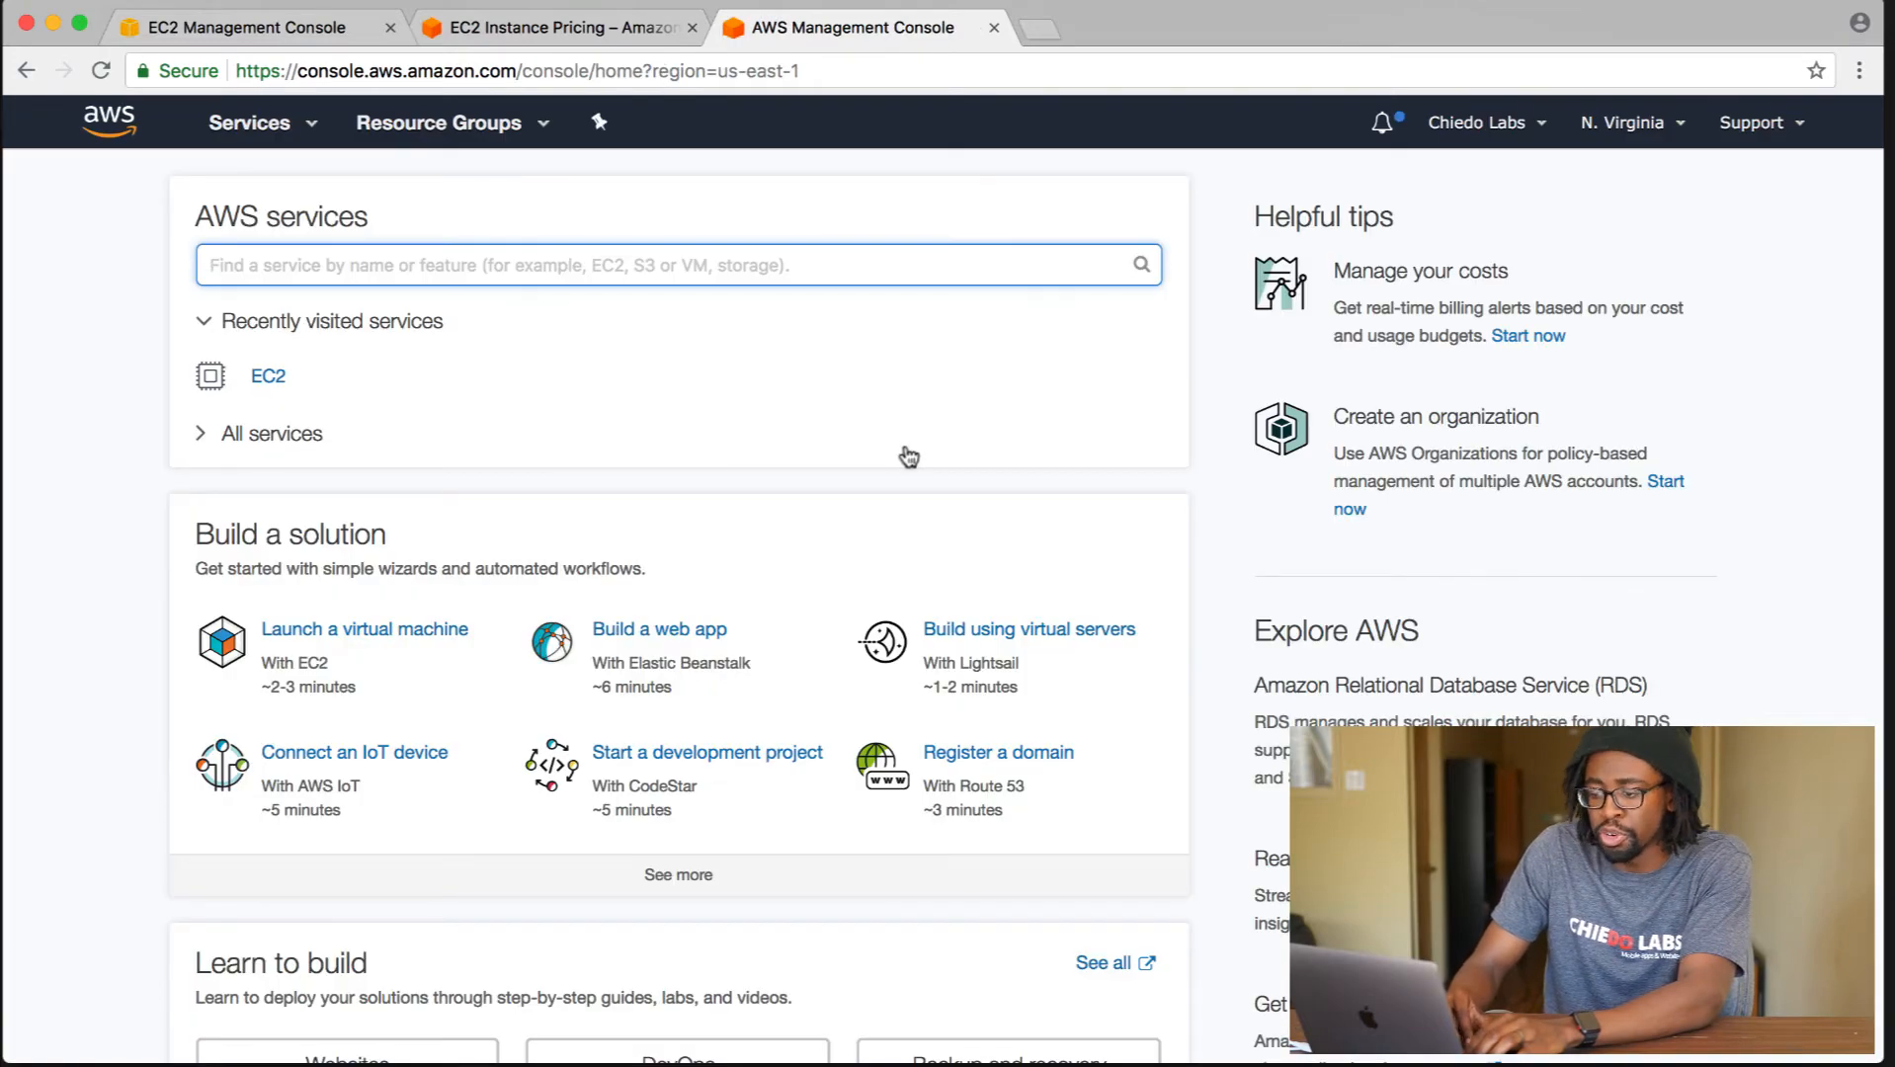
left_click(25, 70)
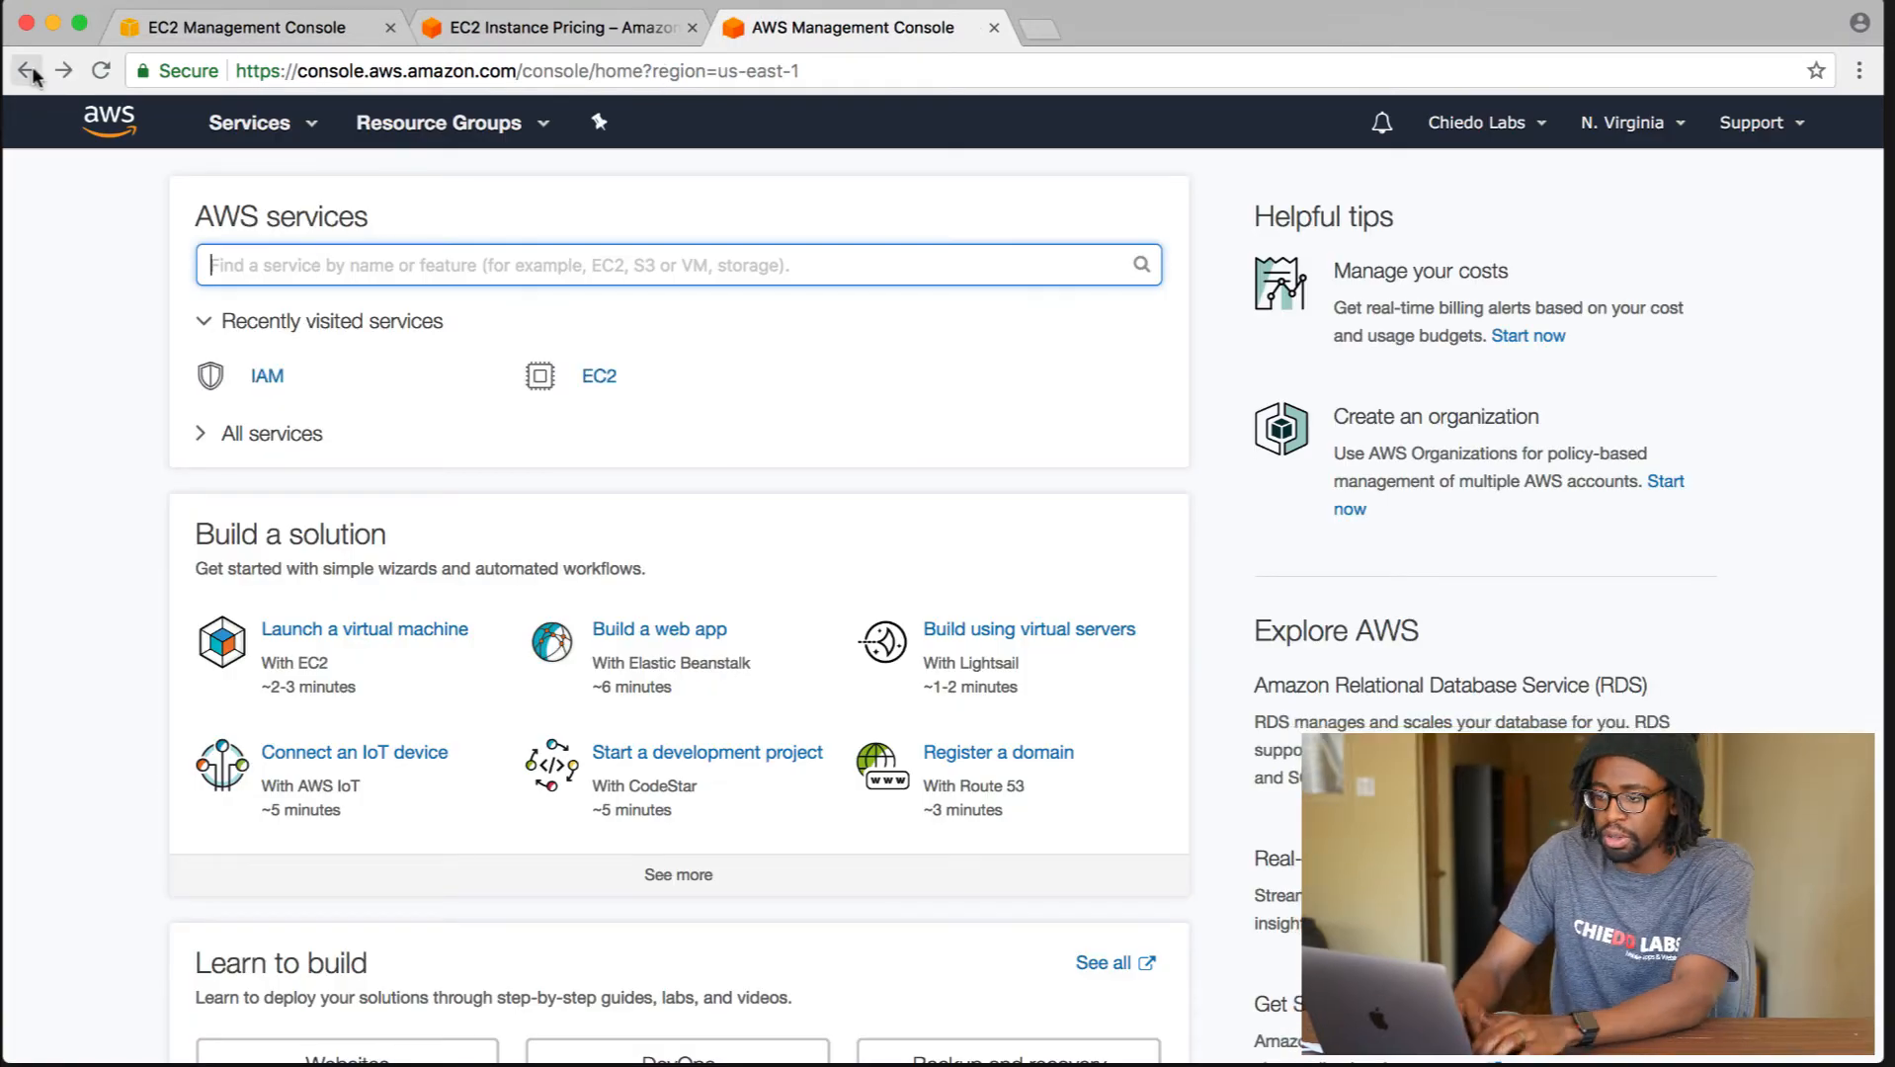
Go to the EC2 service and open its Key Pairs page under Network & Security.
left_click(265, 126)
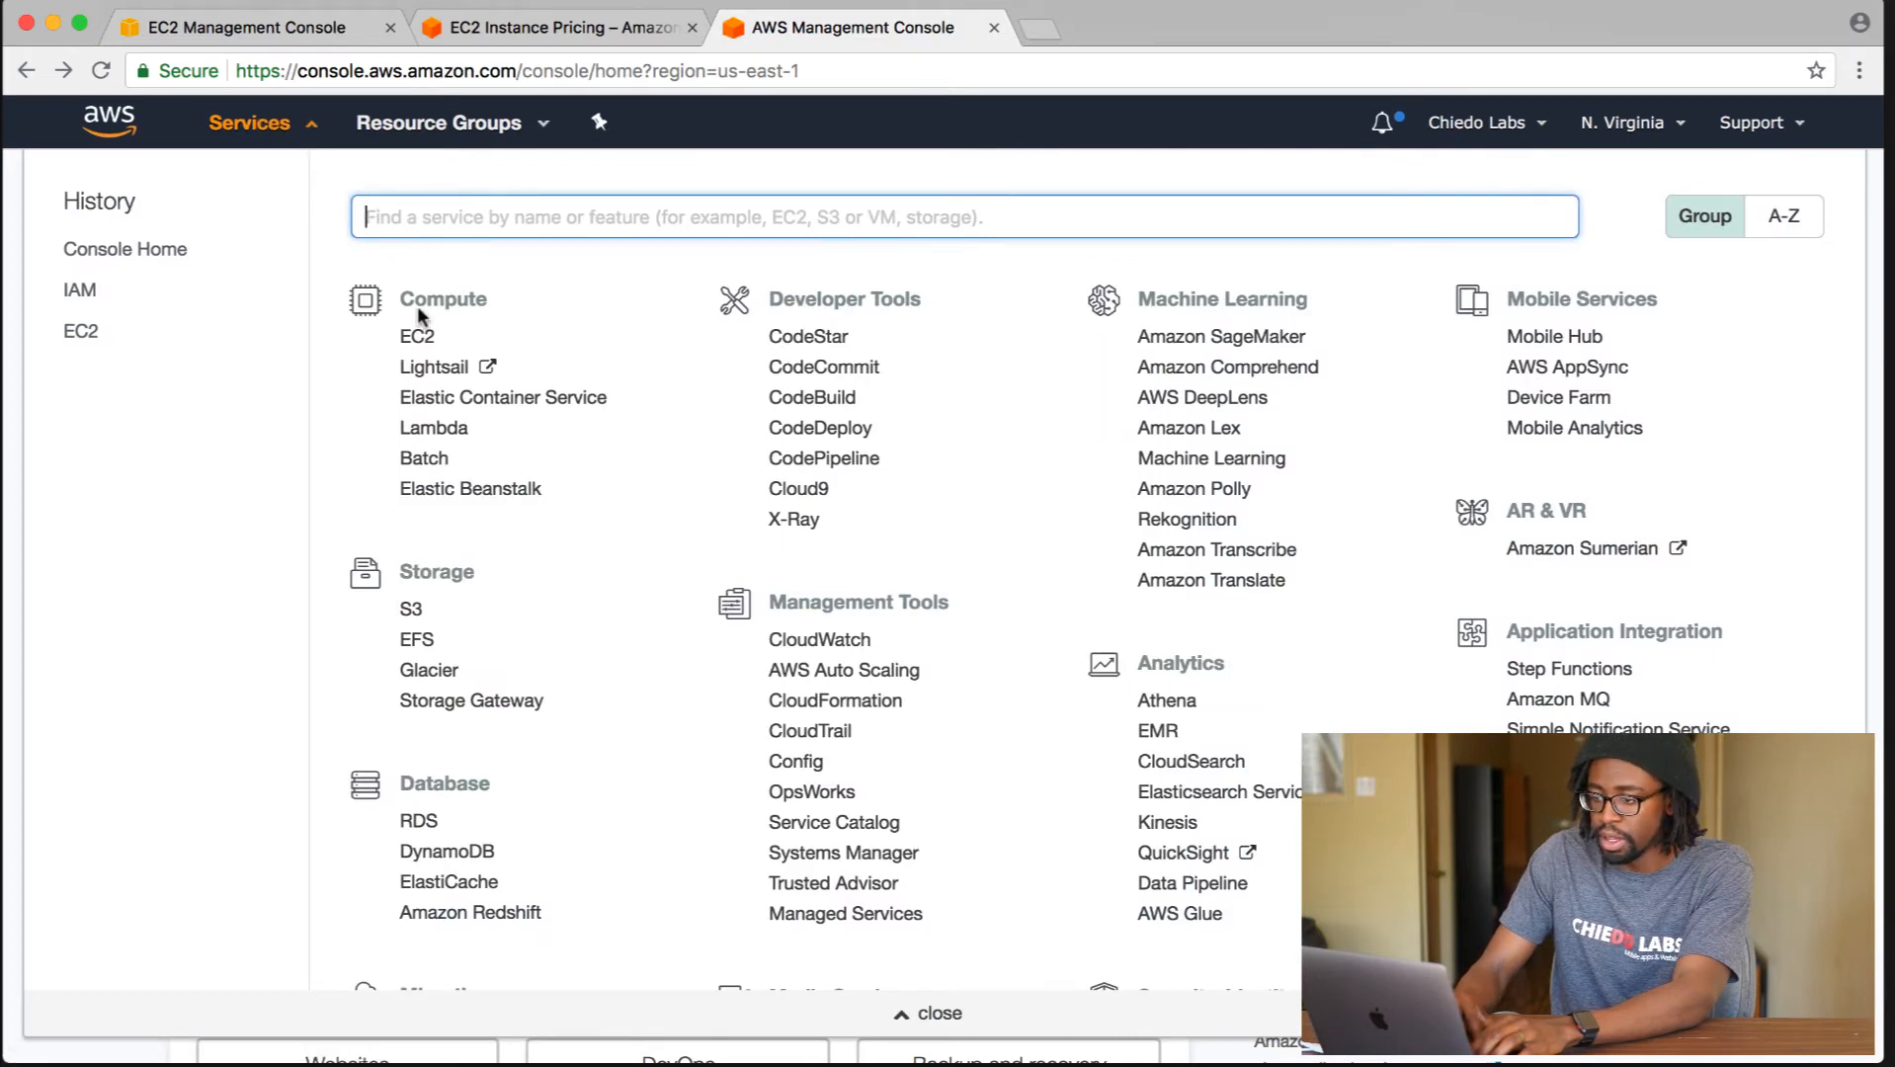
left_click(417, 339)
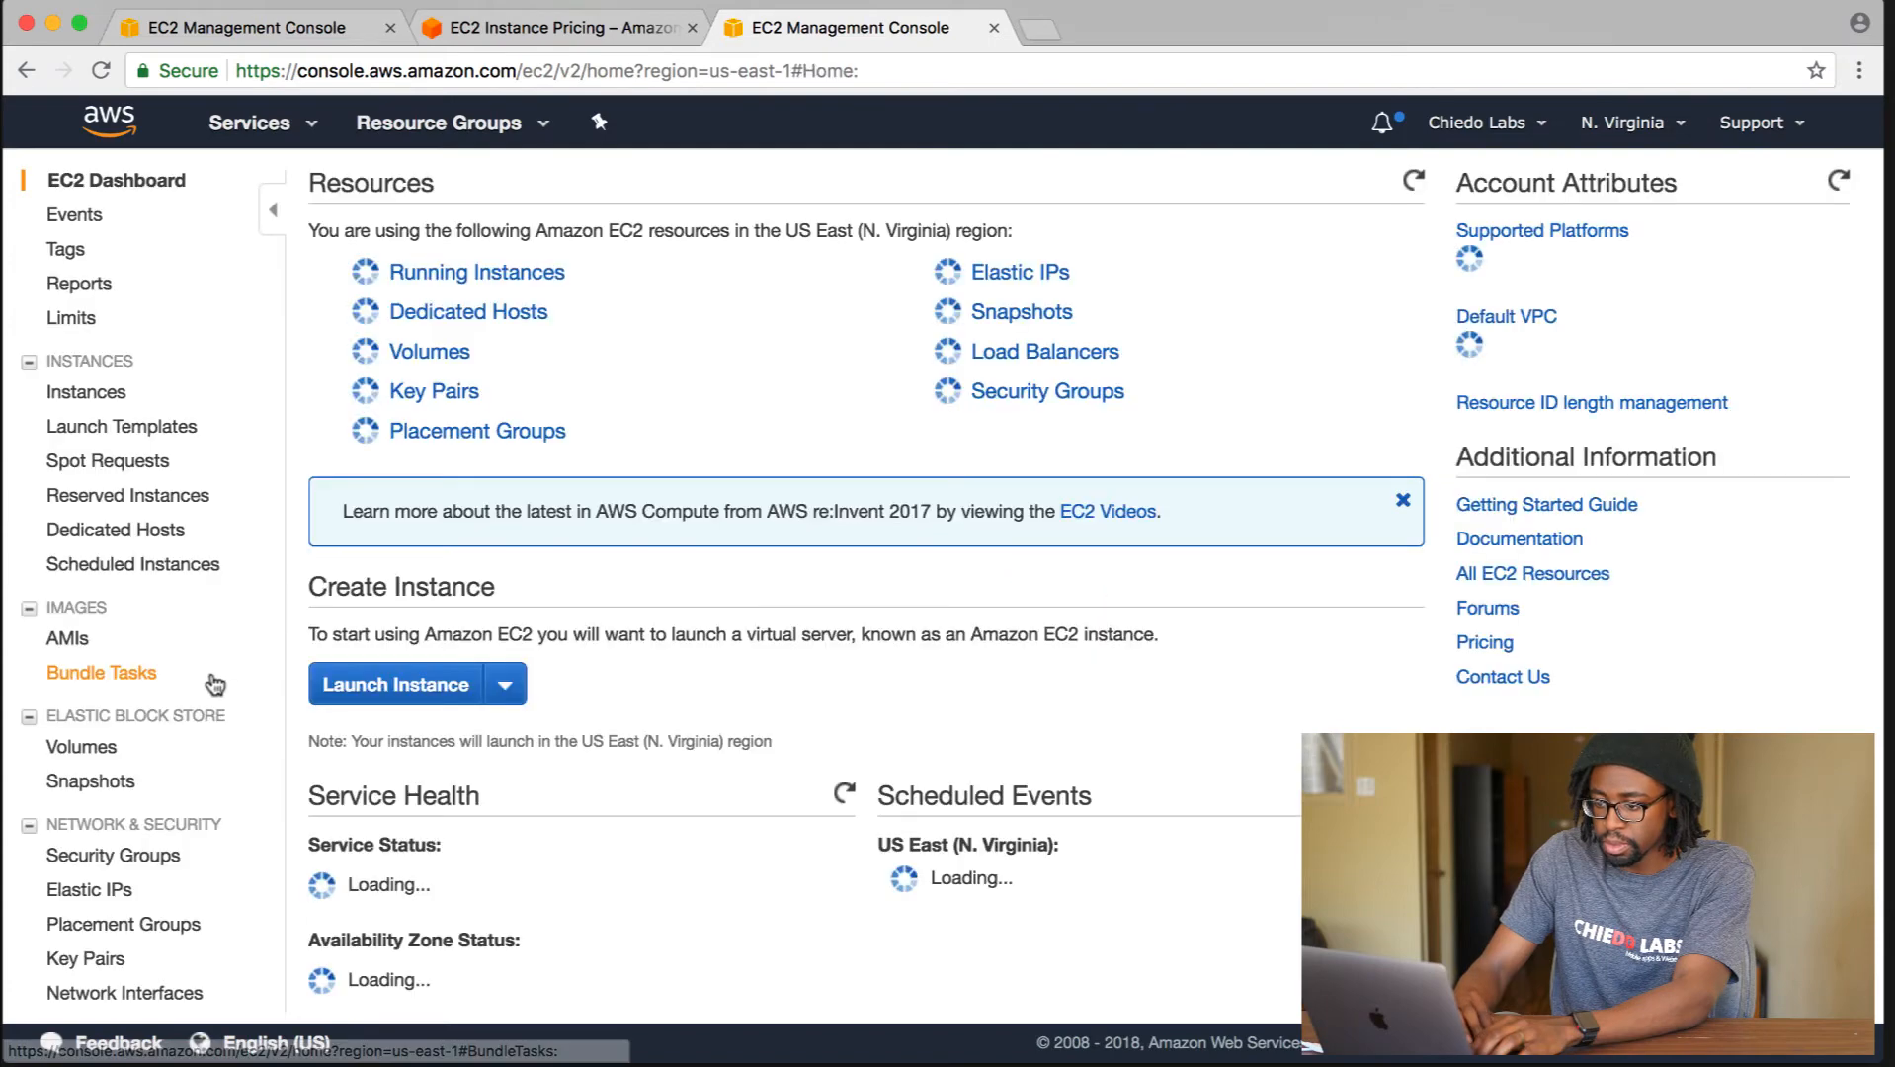
scroll(213, 680, "down", 4)
left_click(102, 796)
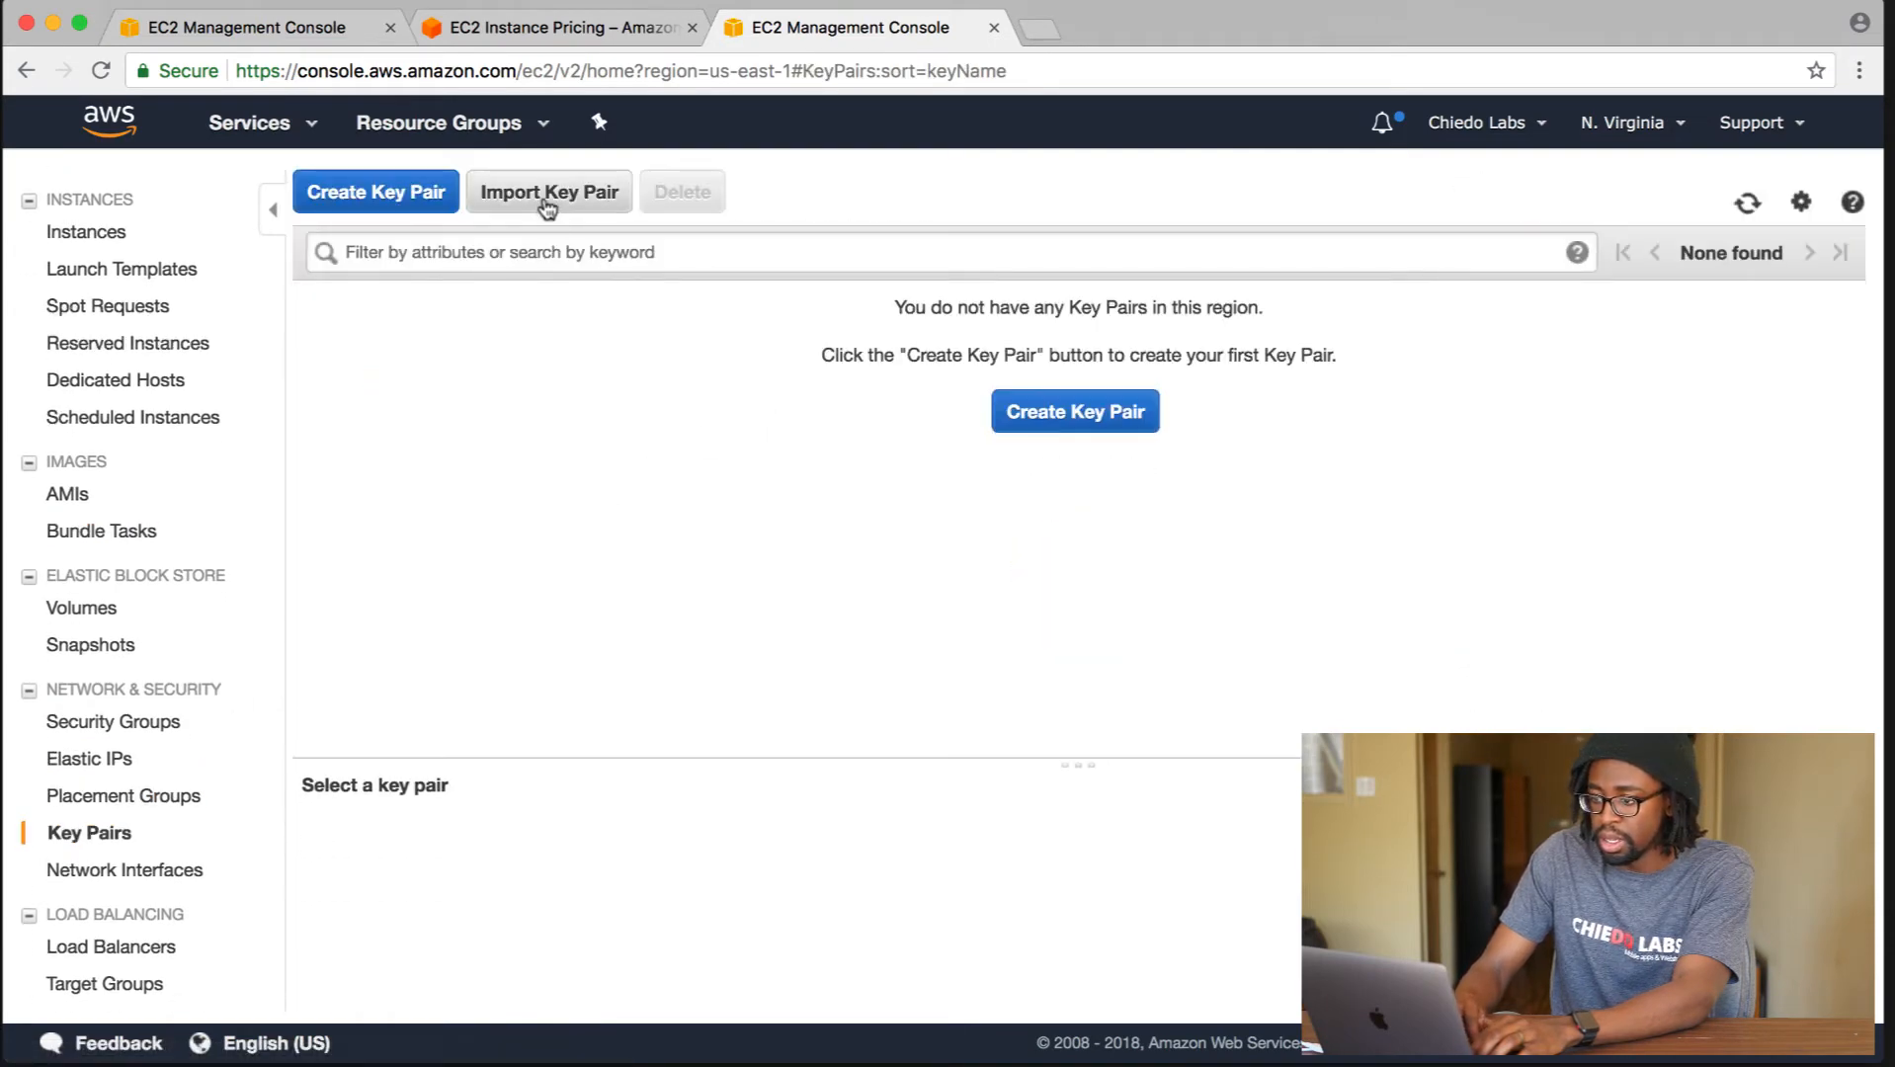
Start importing a key pair and name it with the owner's first name followed by "-macbook".
left_click(545, 194)
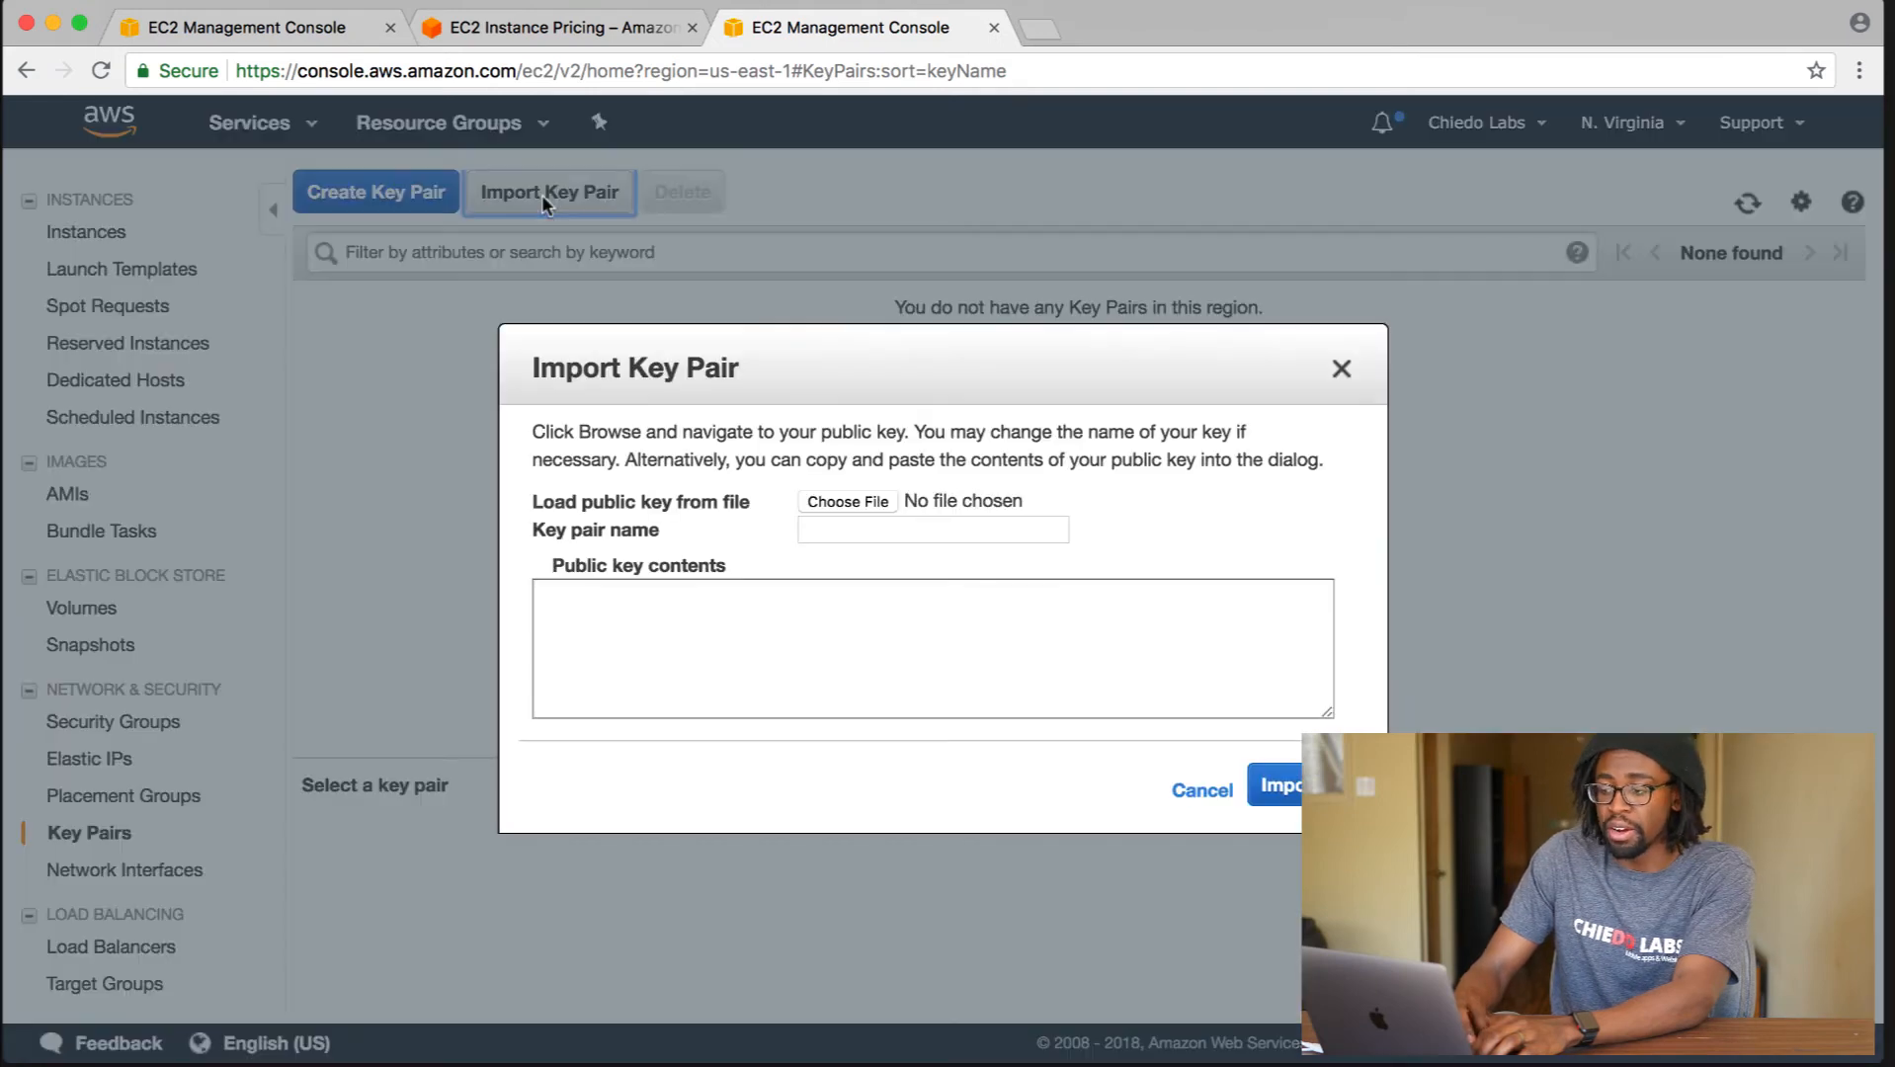
left_click(773, 619)
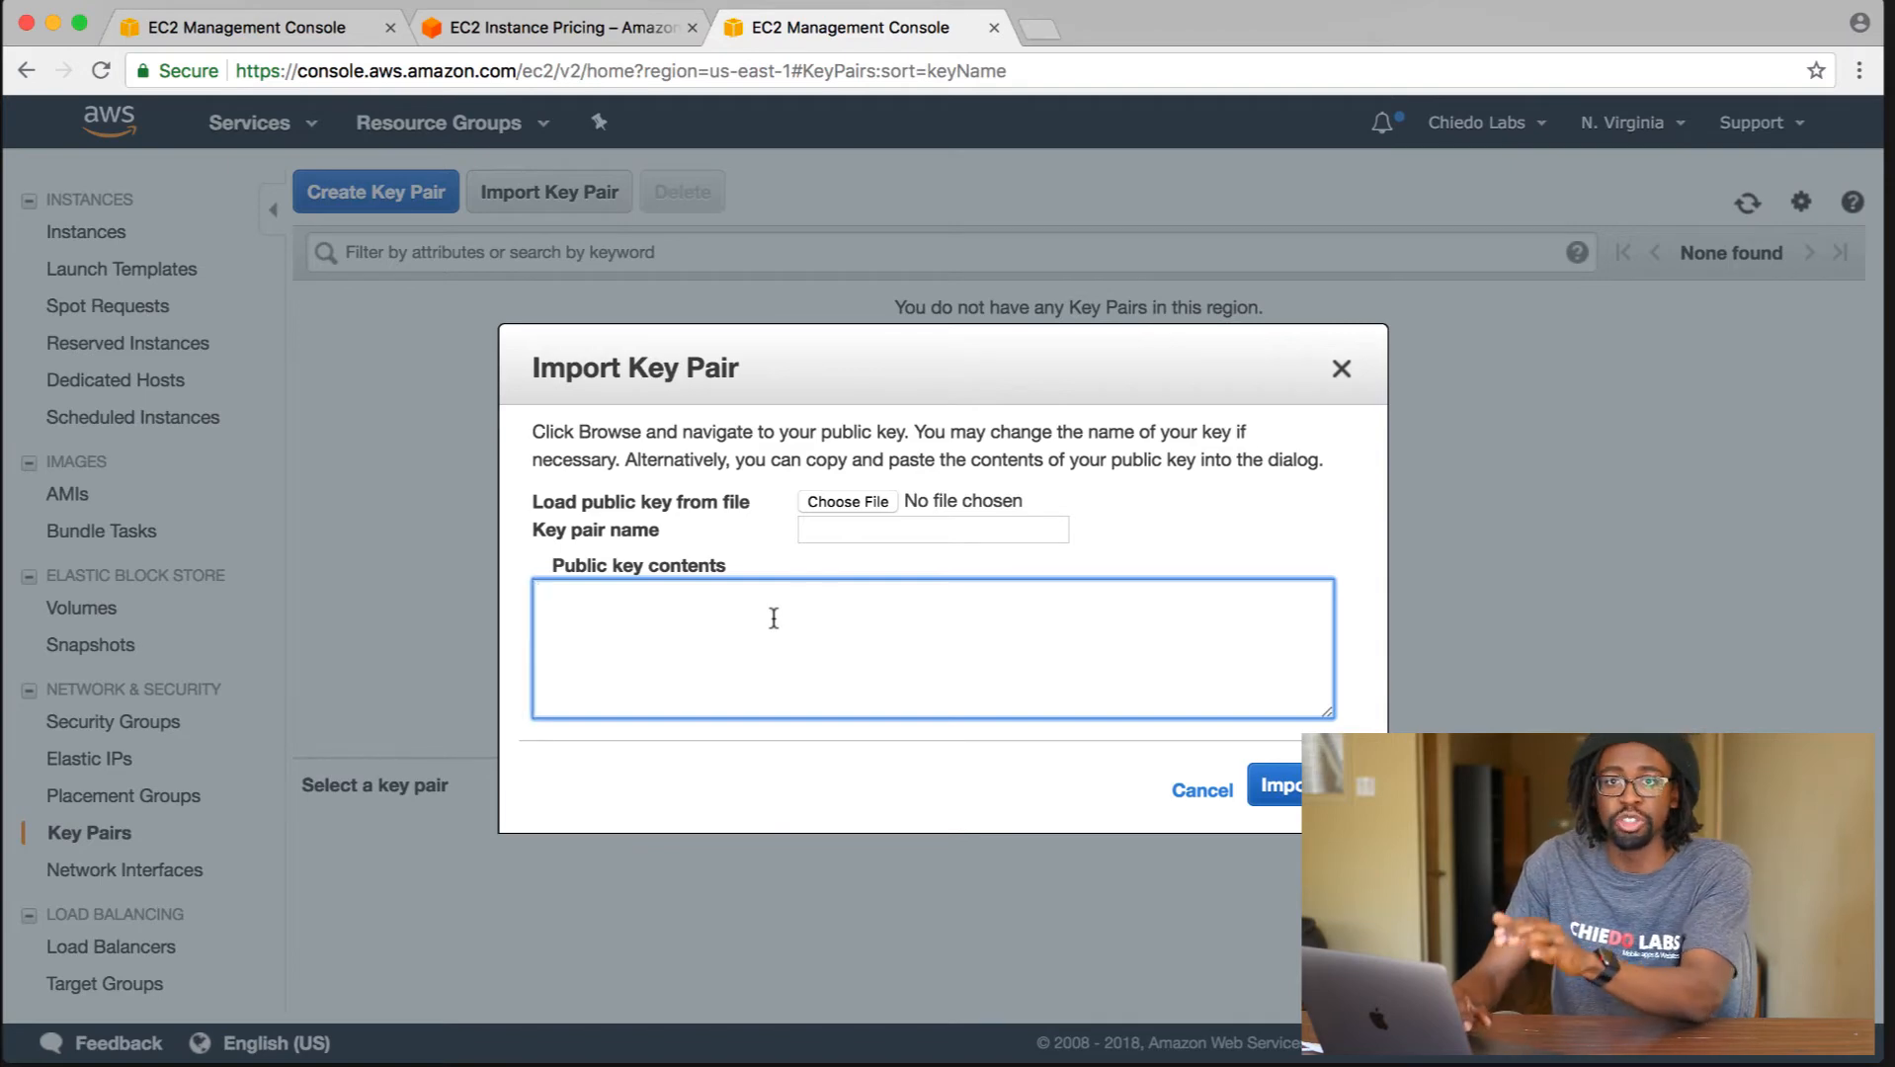
left_click(875, 529)
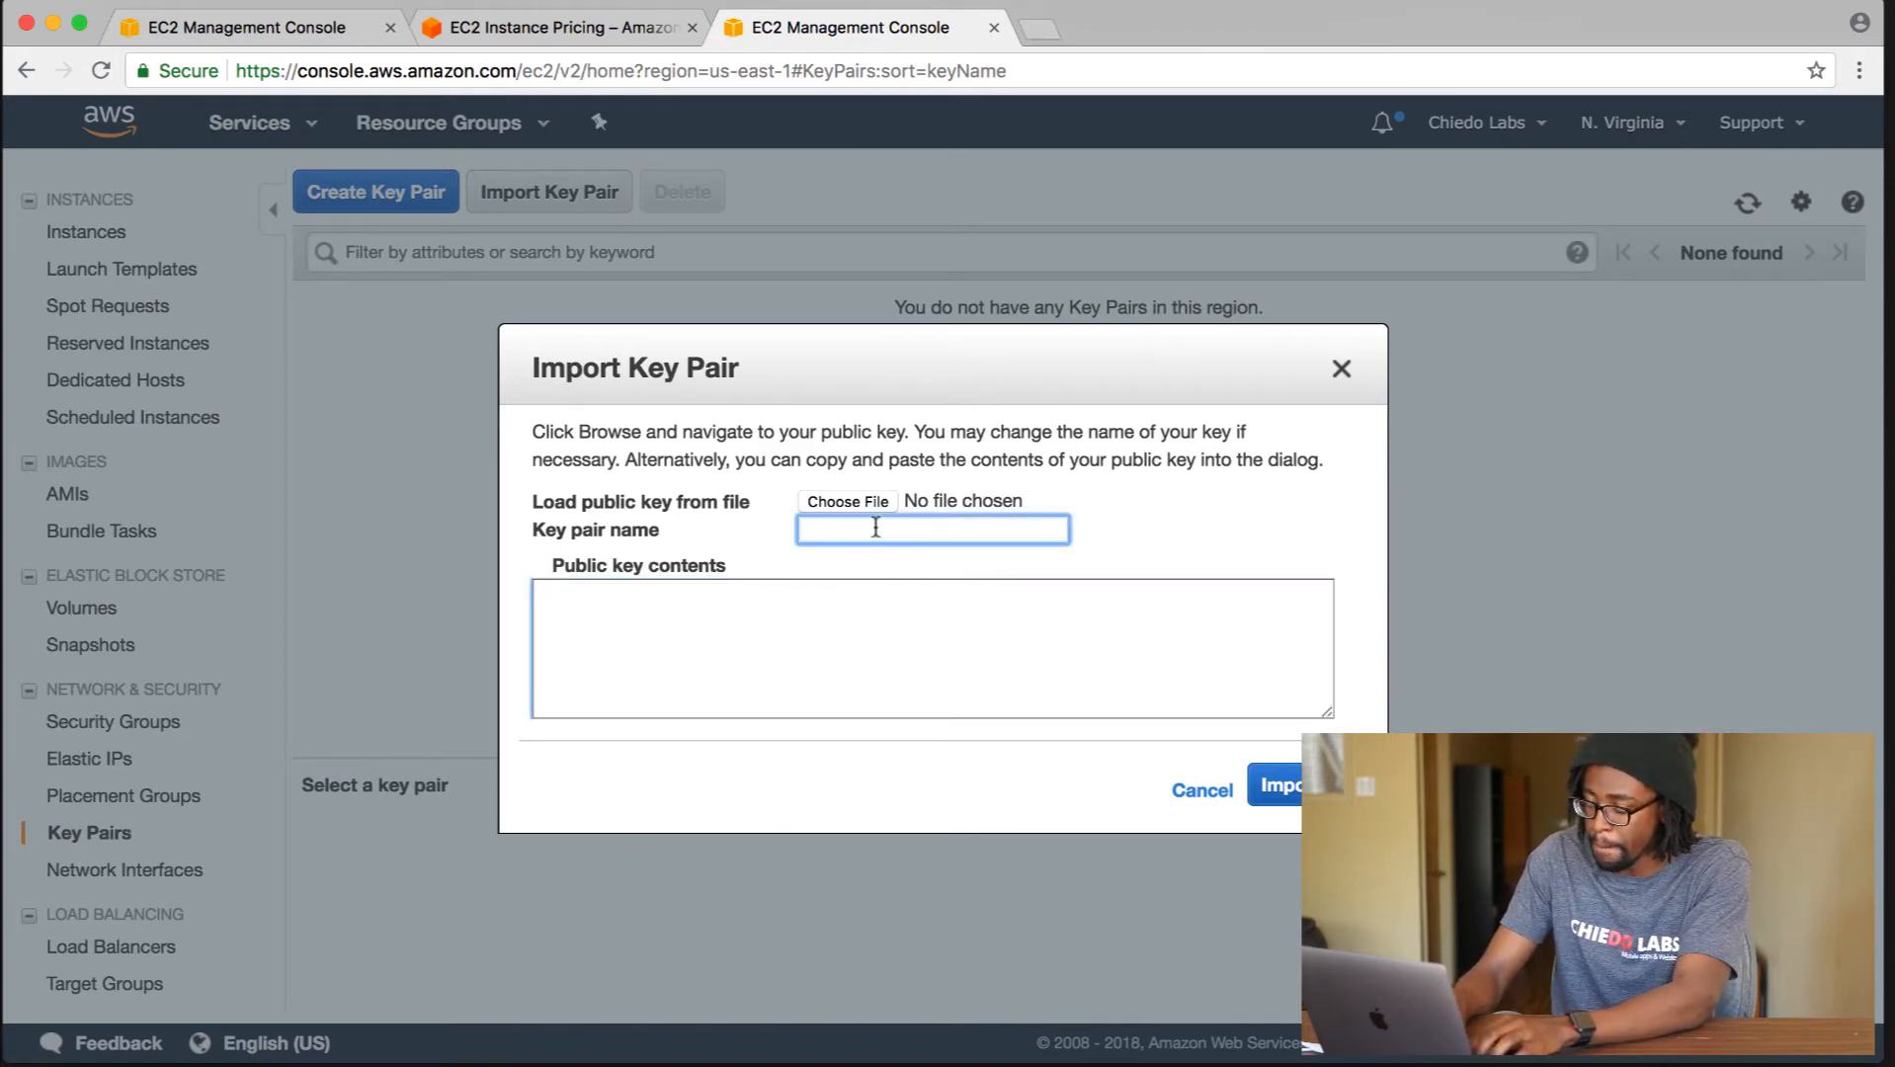
type("chiedo-mac")
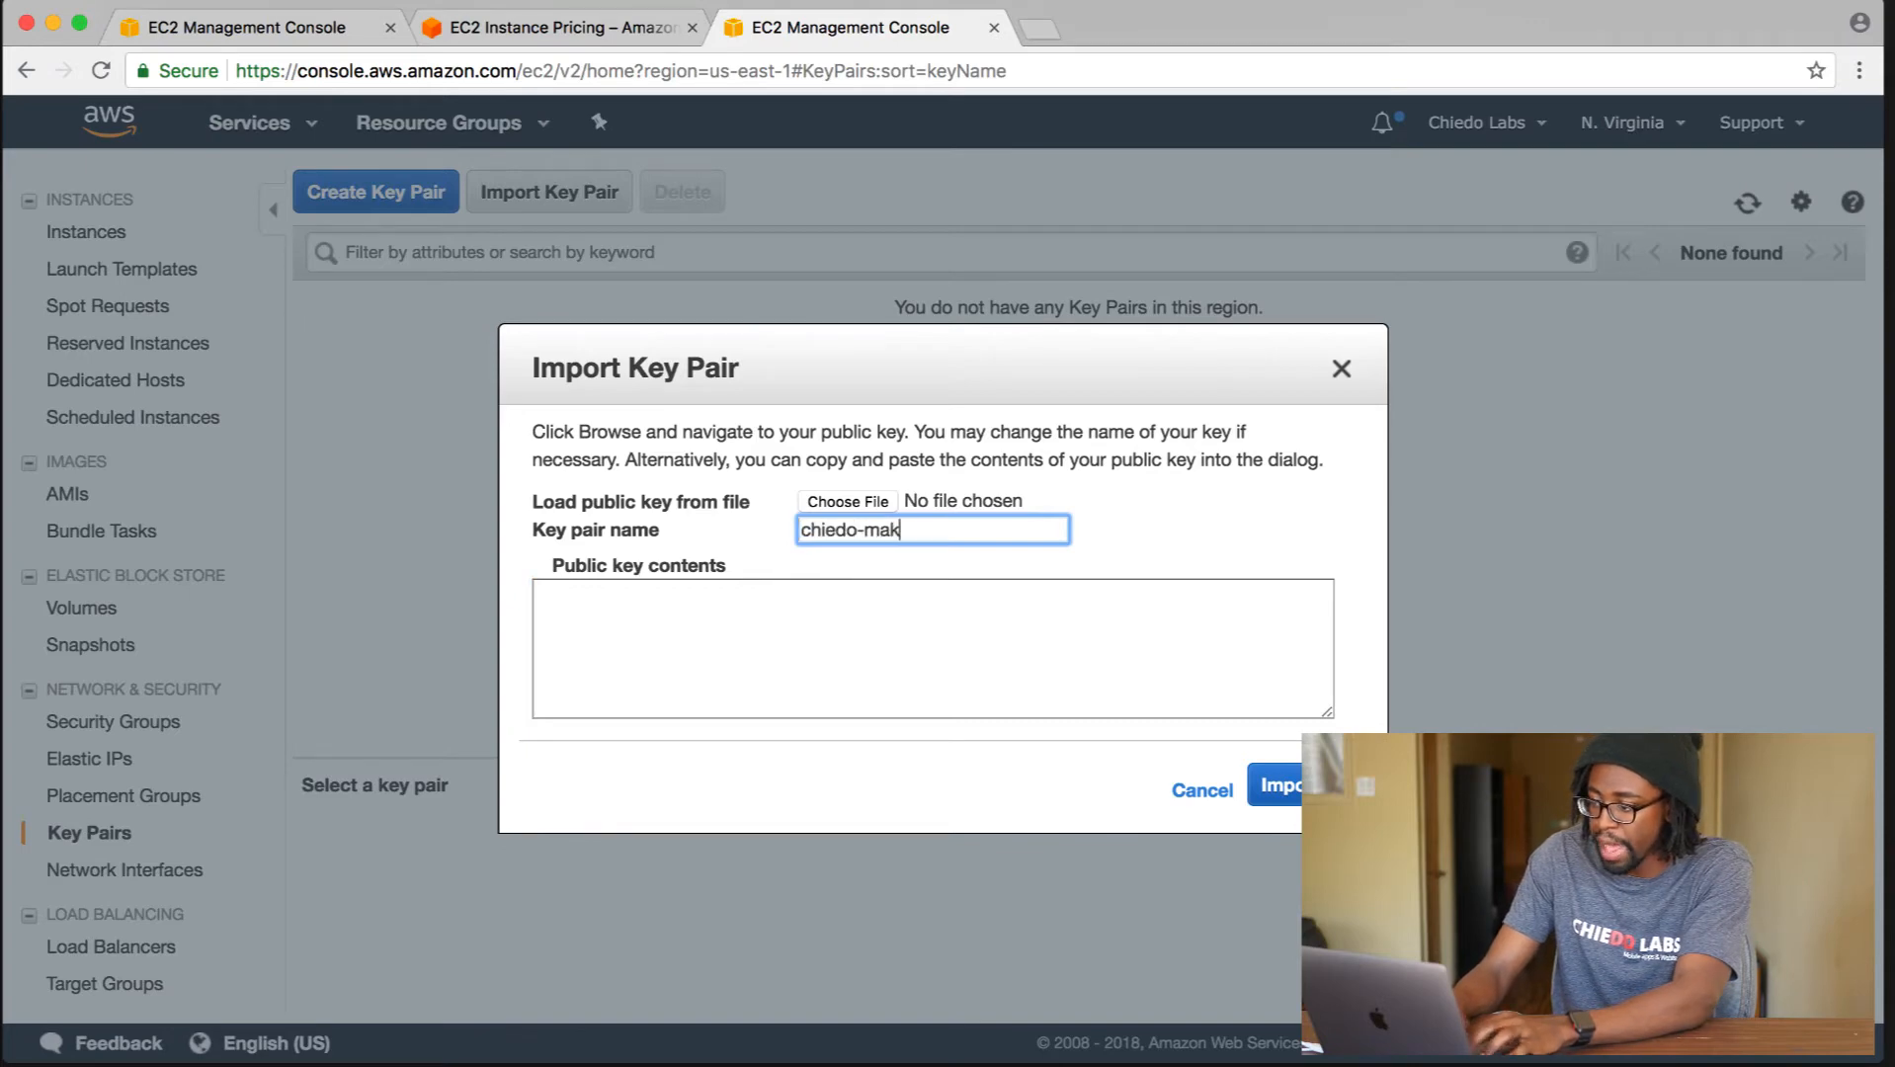
type("book-publ")
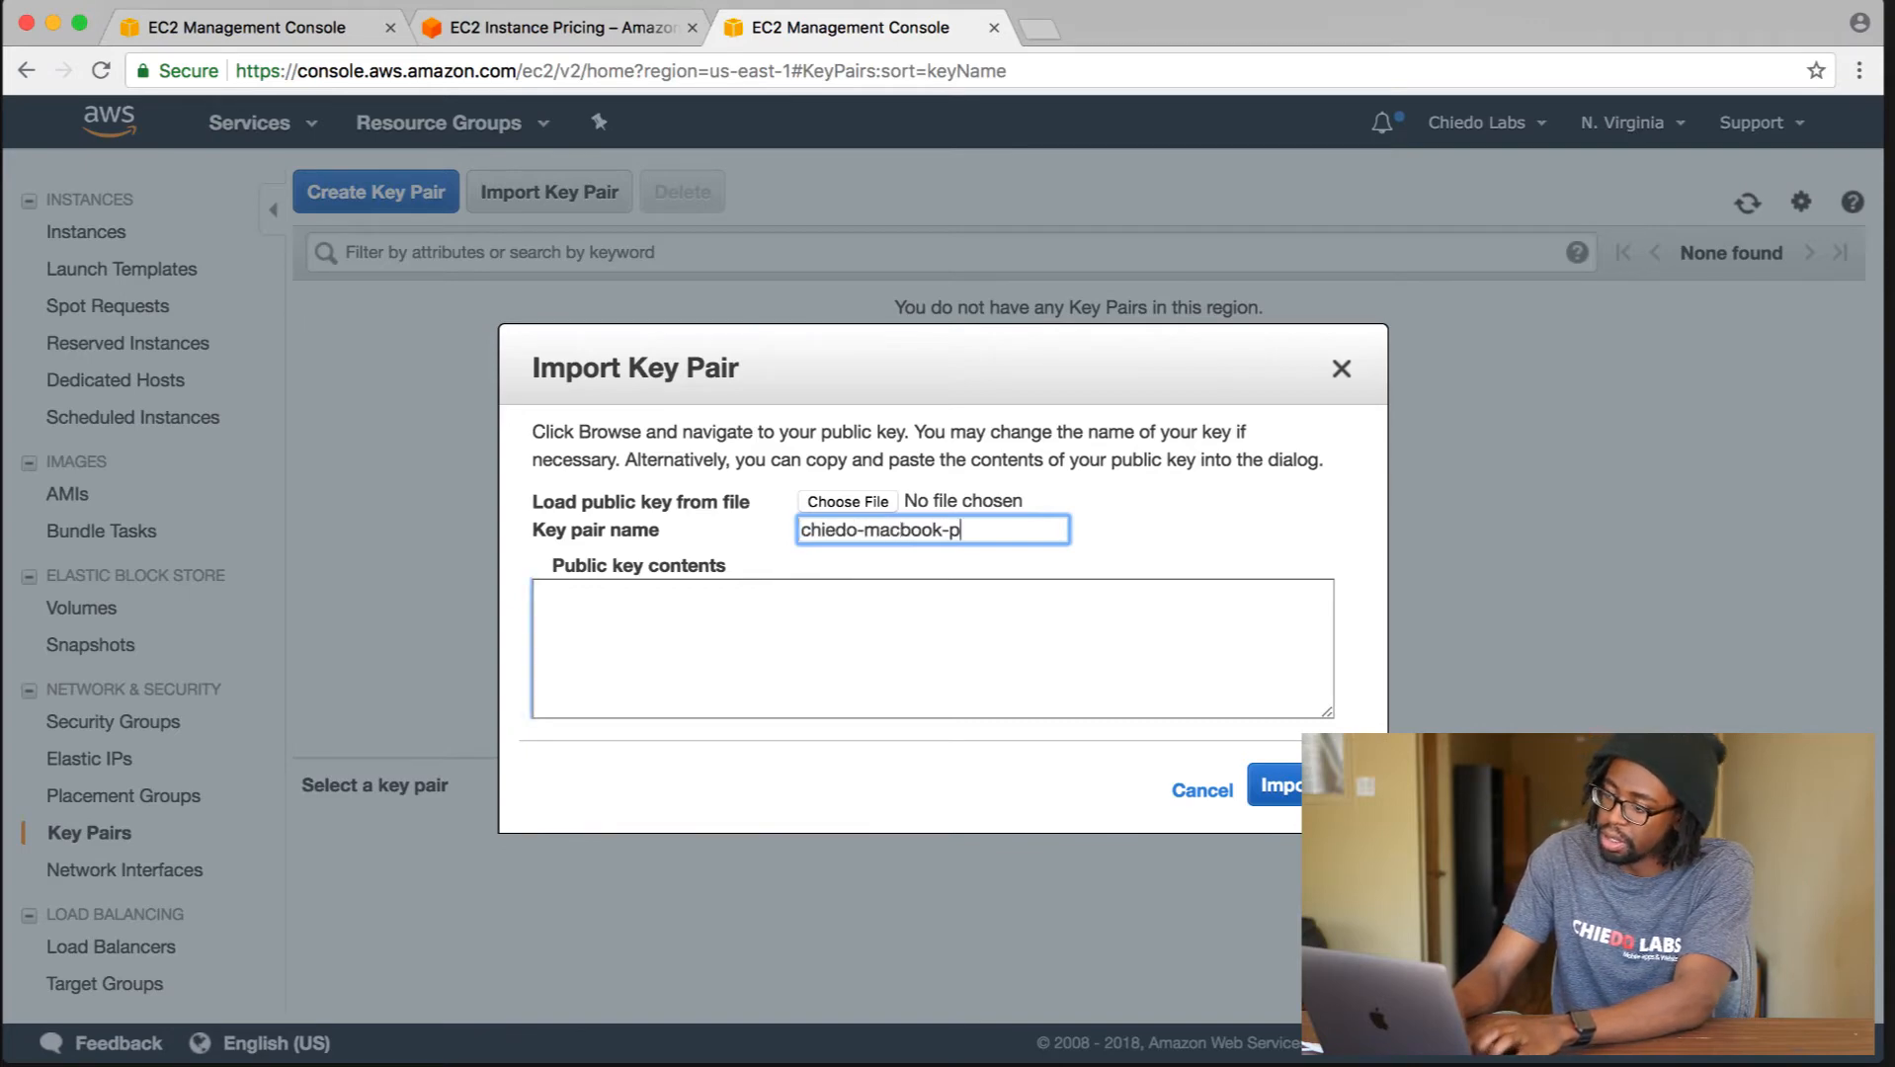
key("BackSpace")
key("BackSpace")
key("BackSpace")
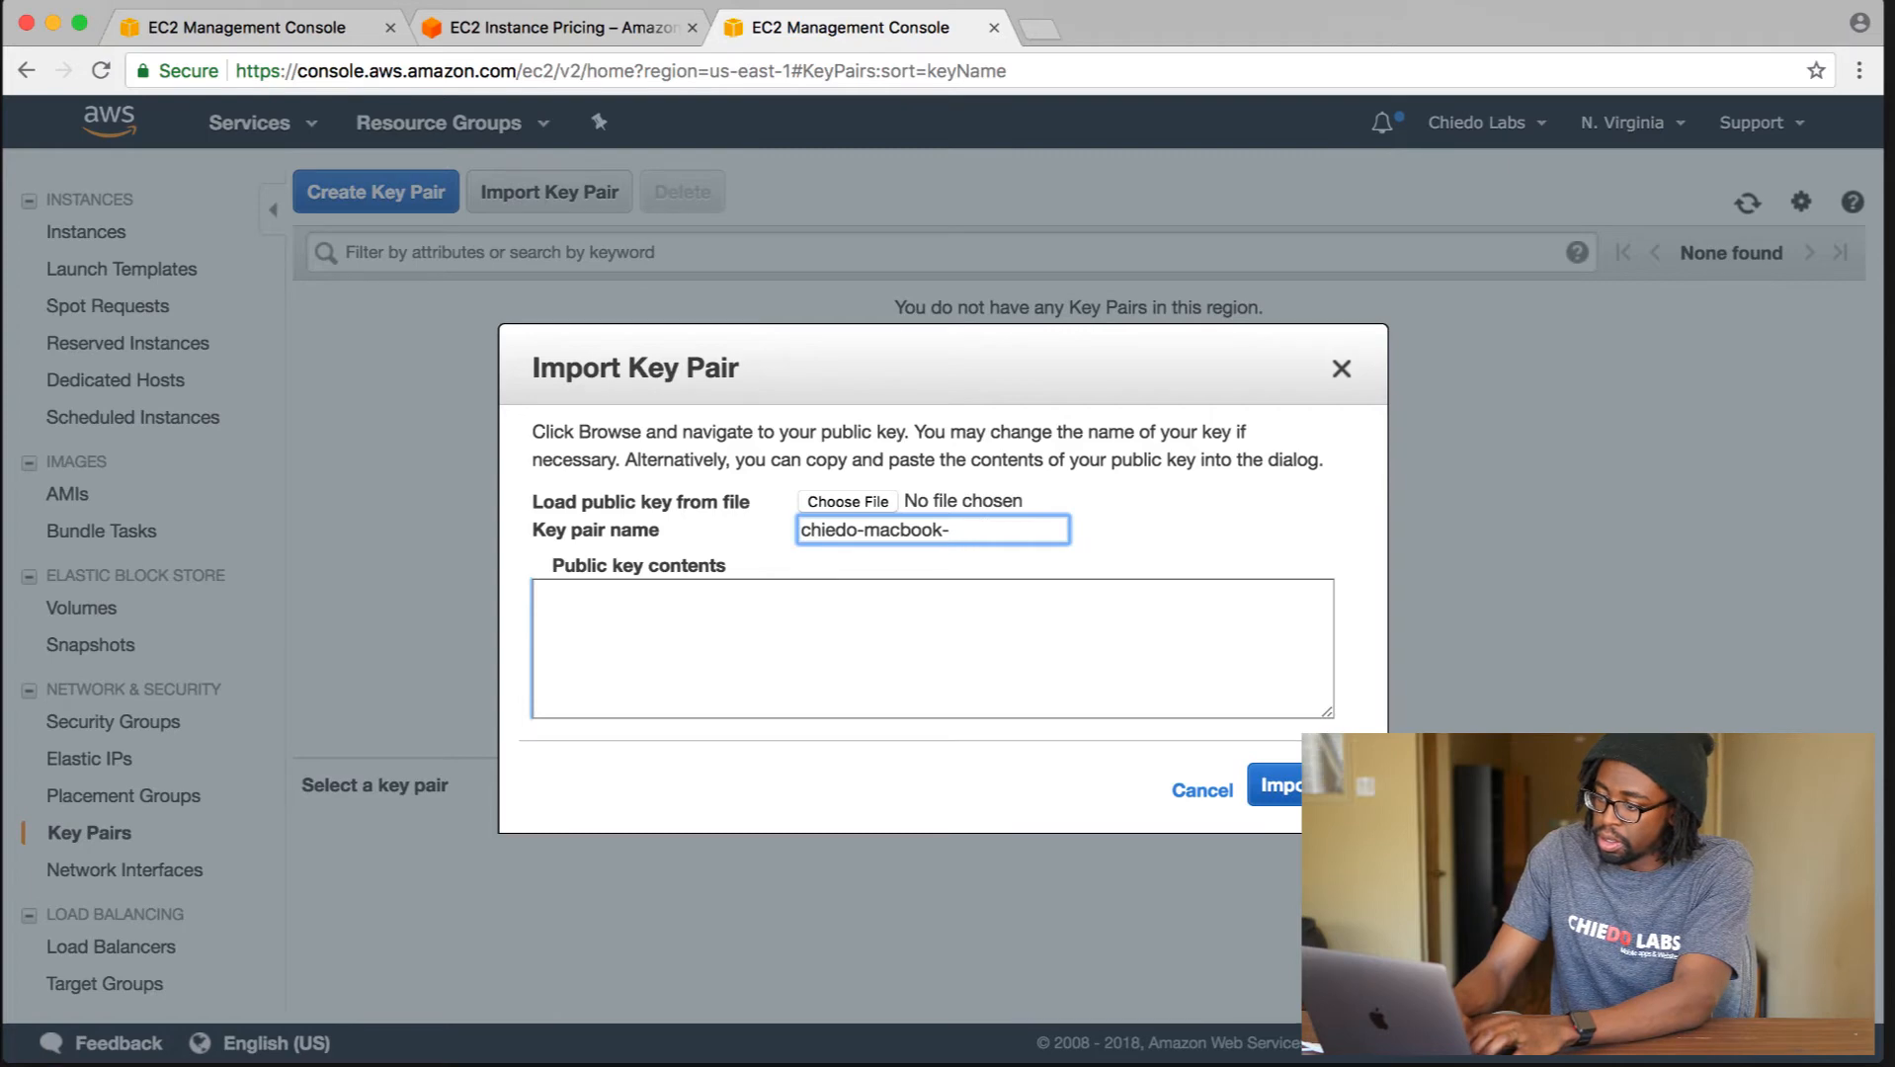
Switch to Terminal, print ~/.ssh/id_rsa.pub with cat, and copy the entire public key from the output.
mouse_move(2, 464)
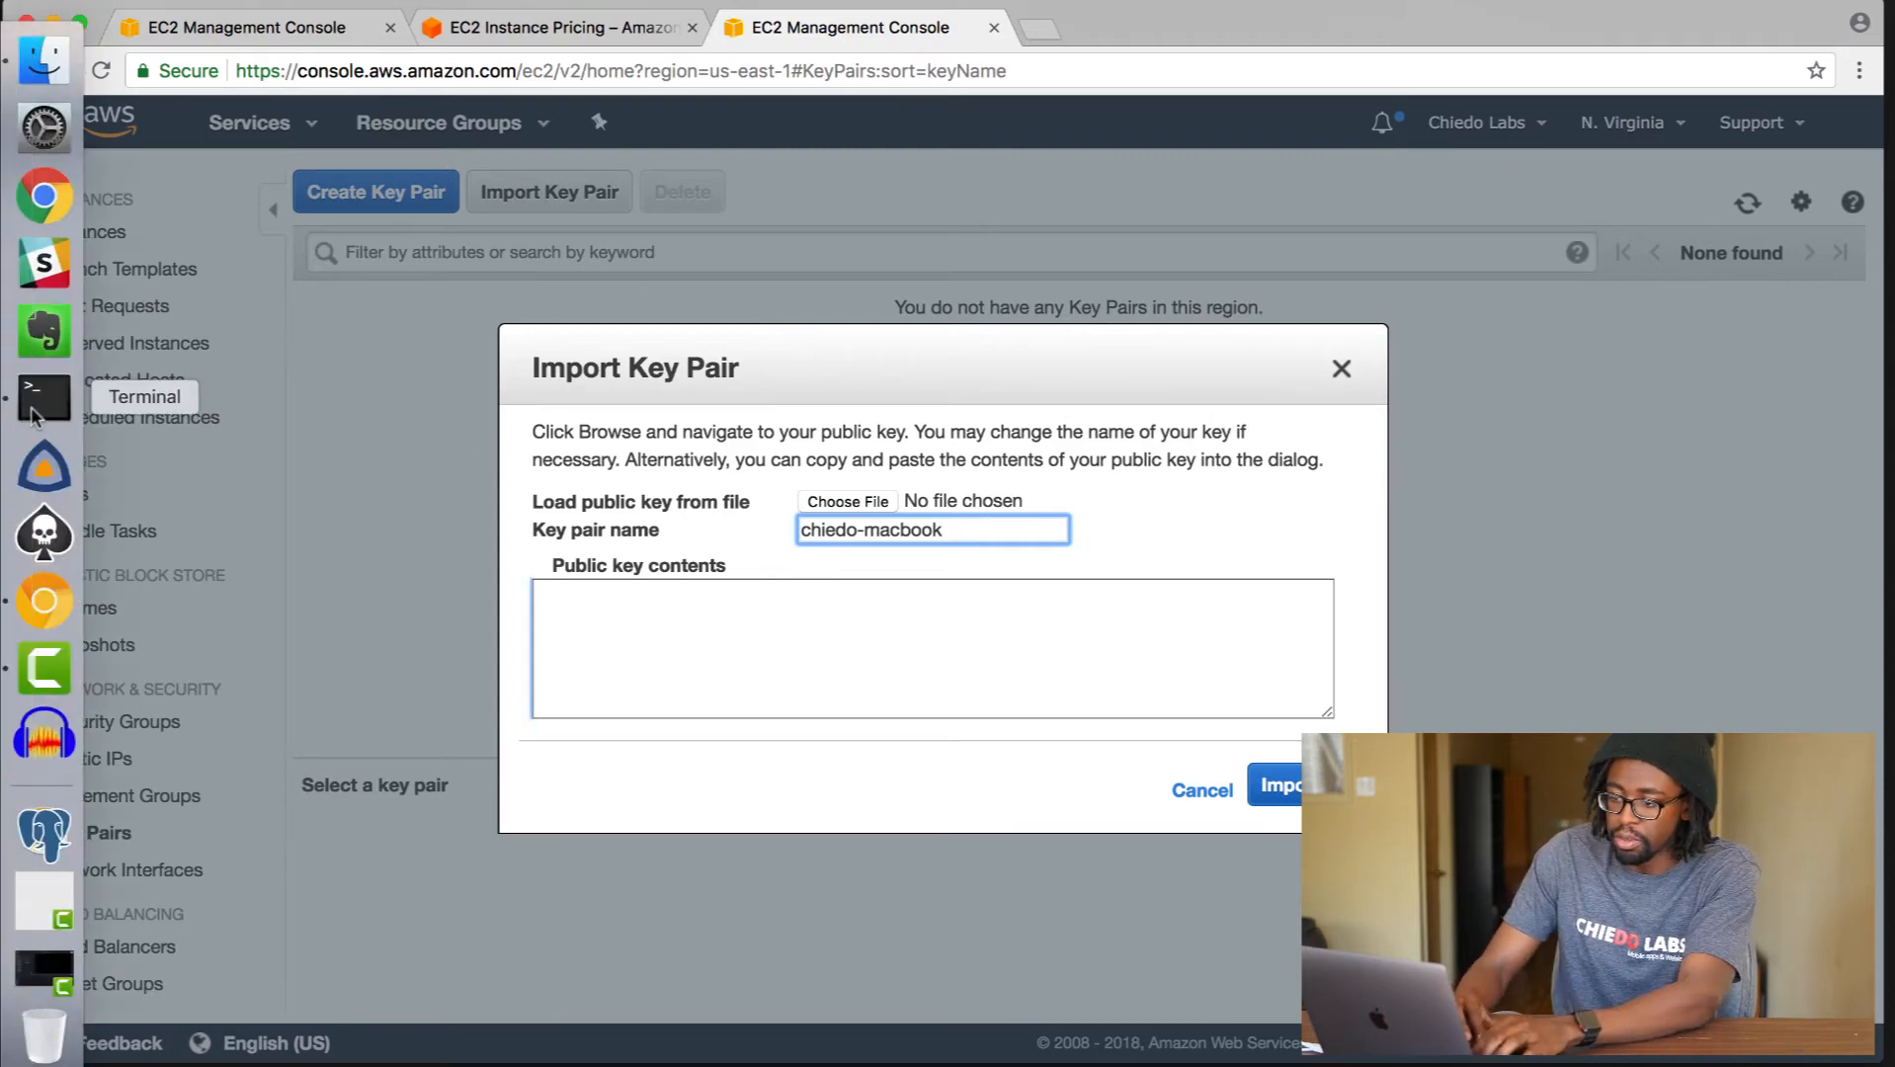
left_click(40, 397)
type("cat ~/")
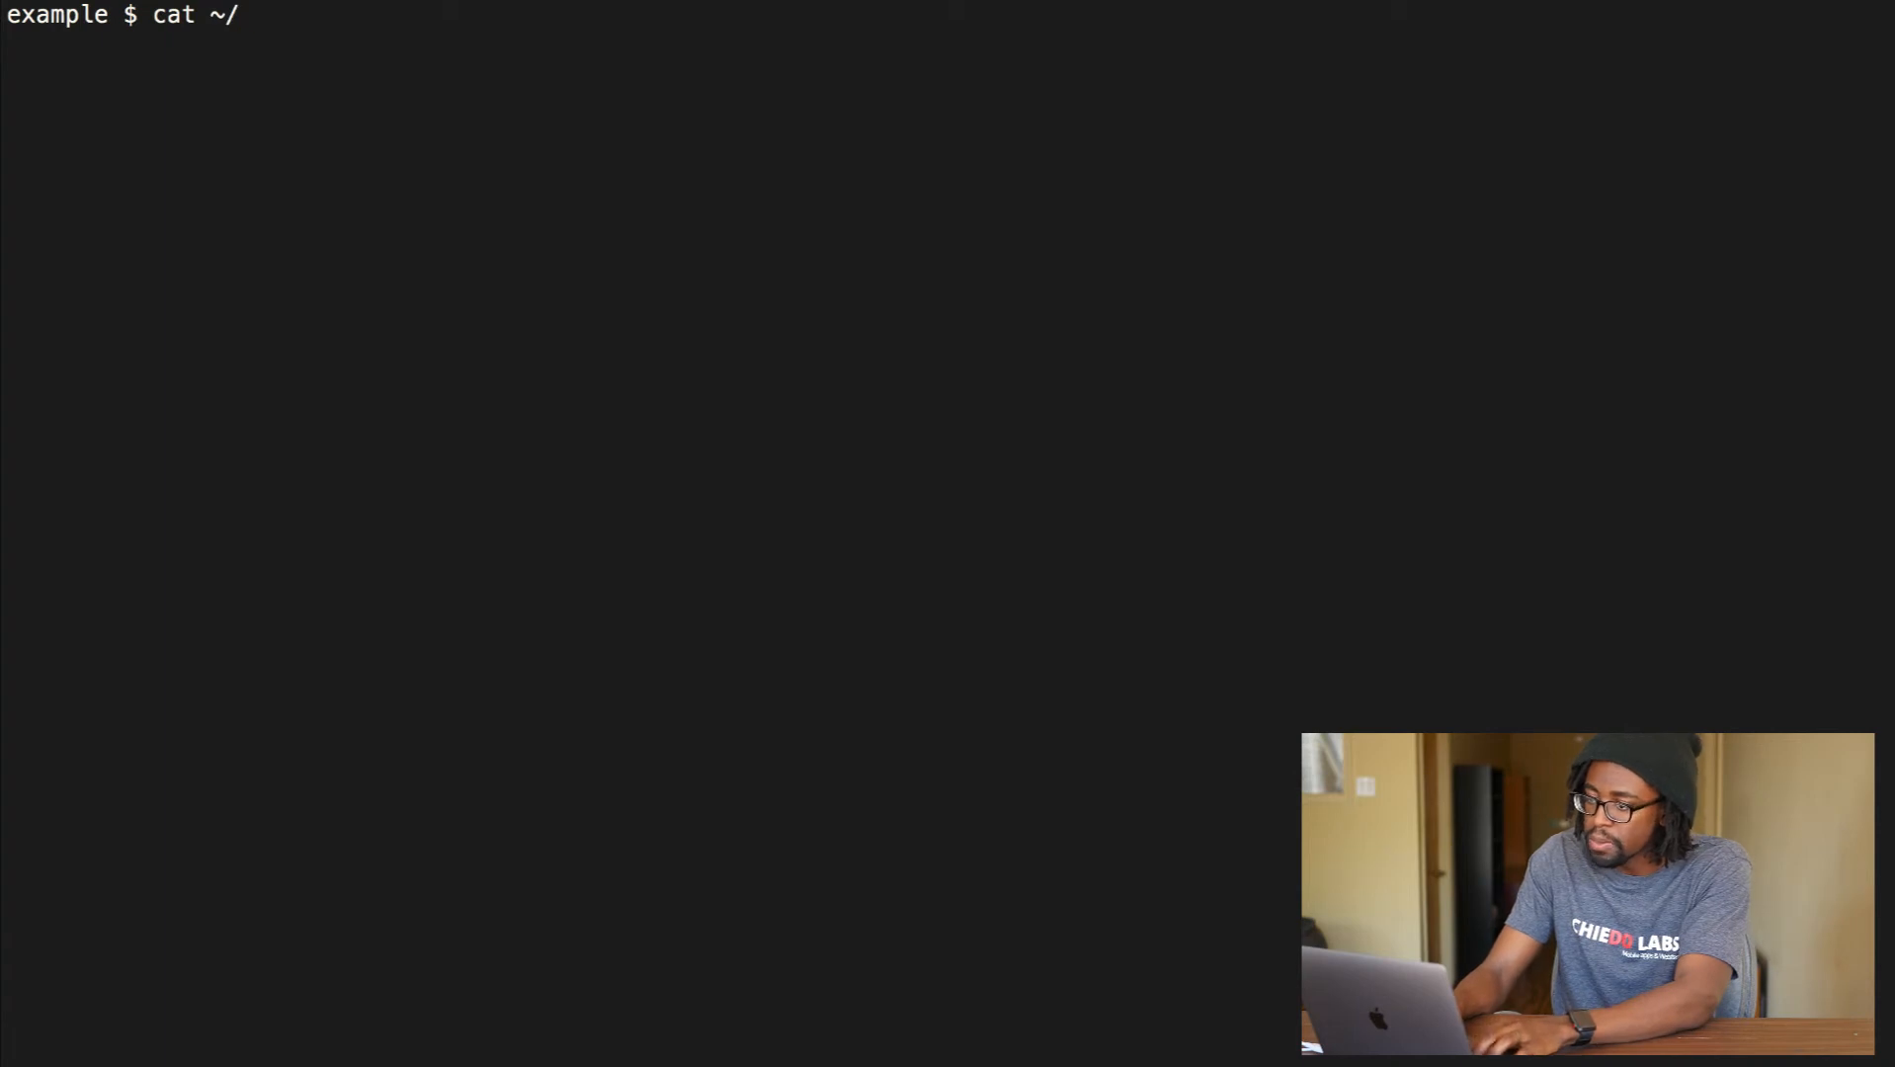
type(".ssh/")
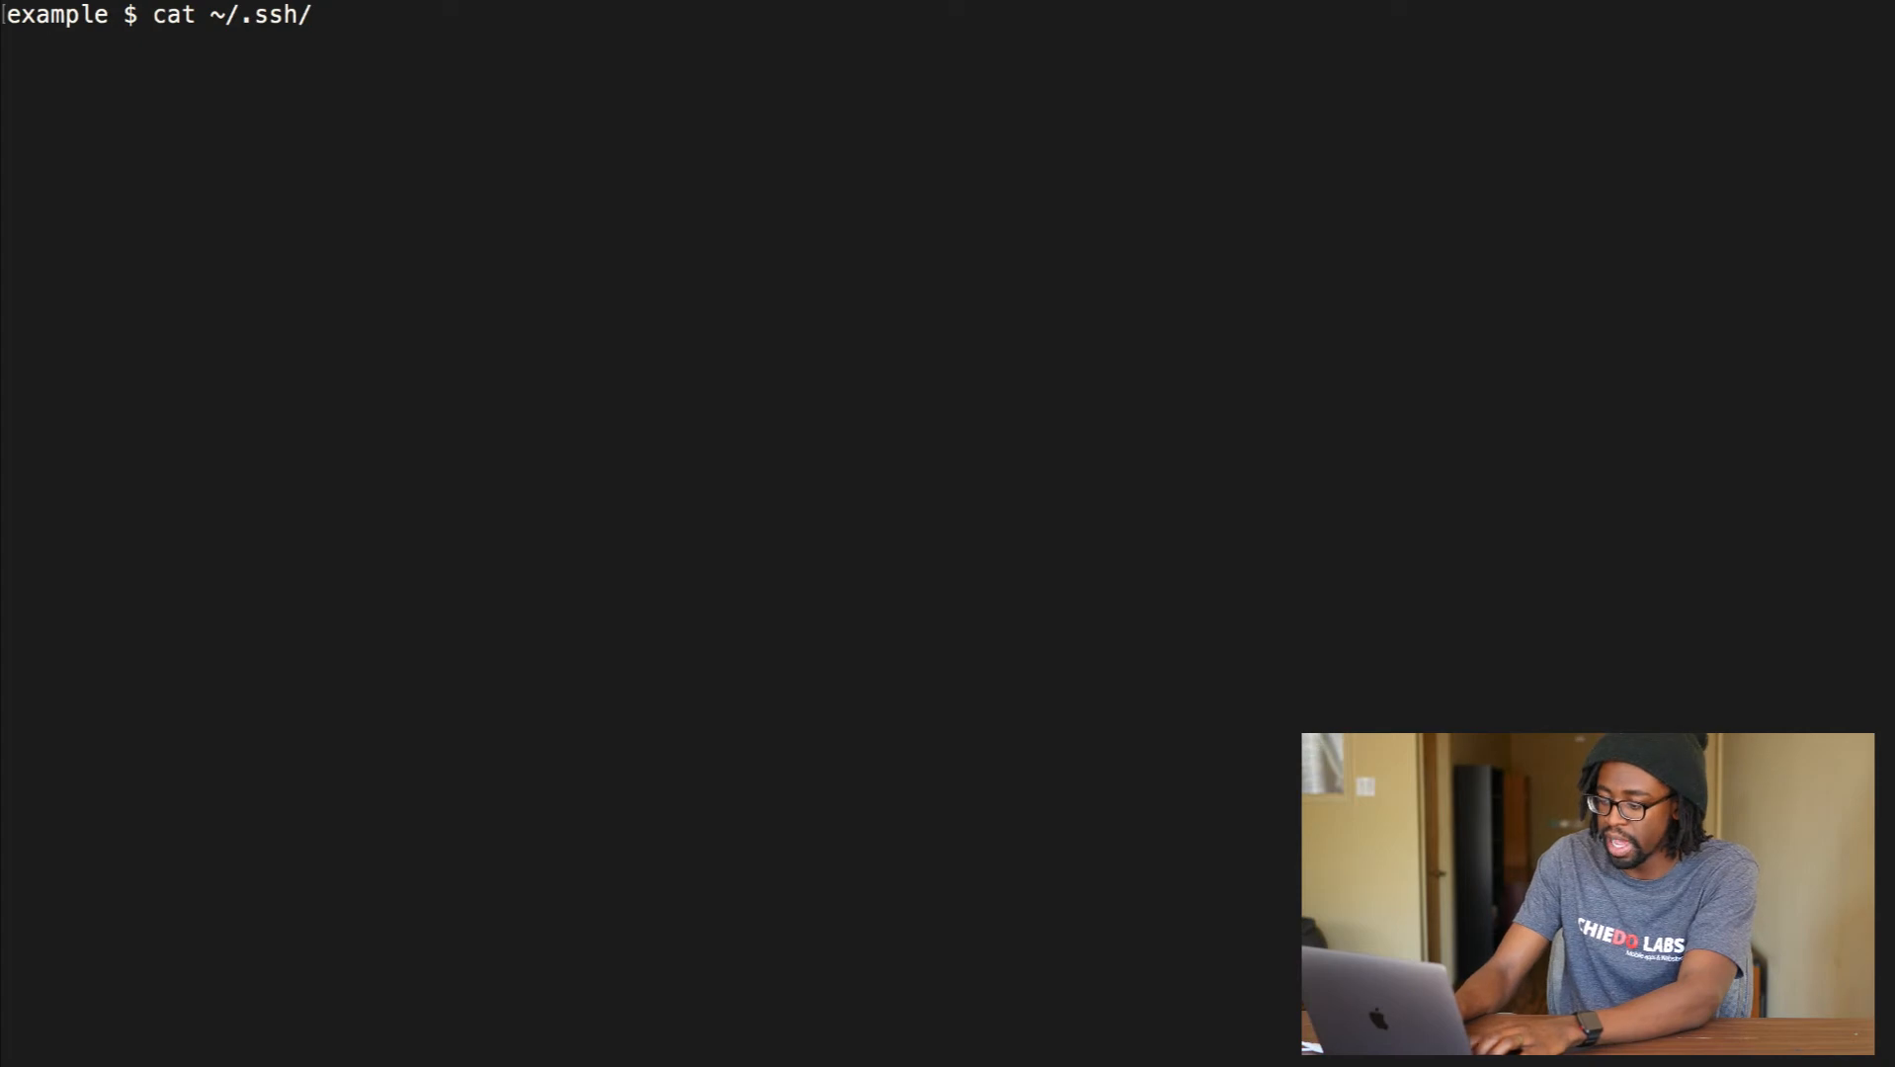
type("id_rsa.u")
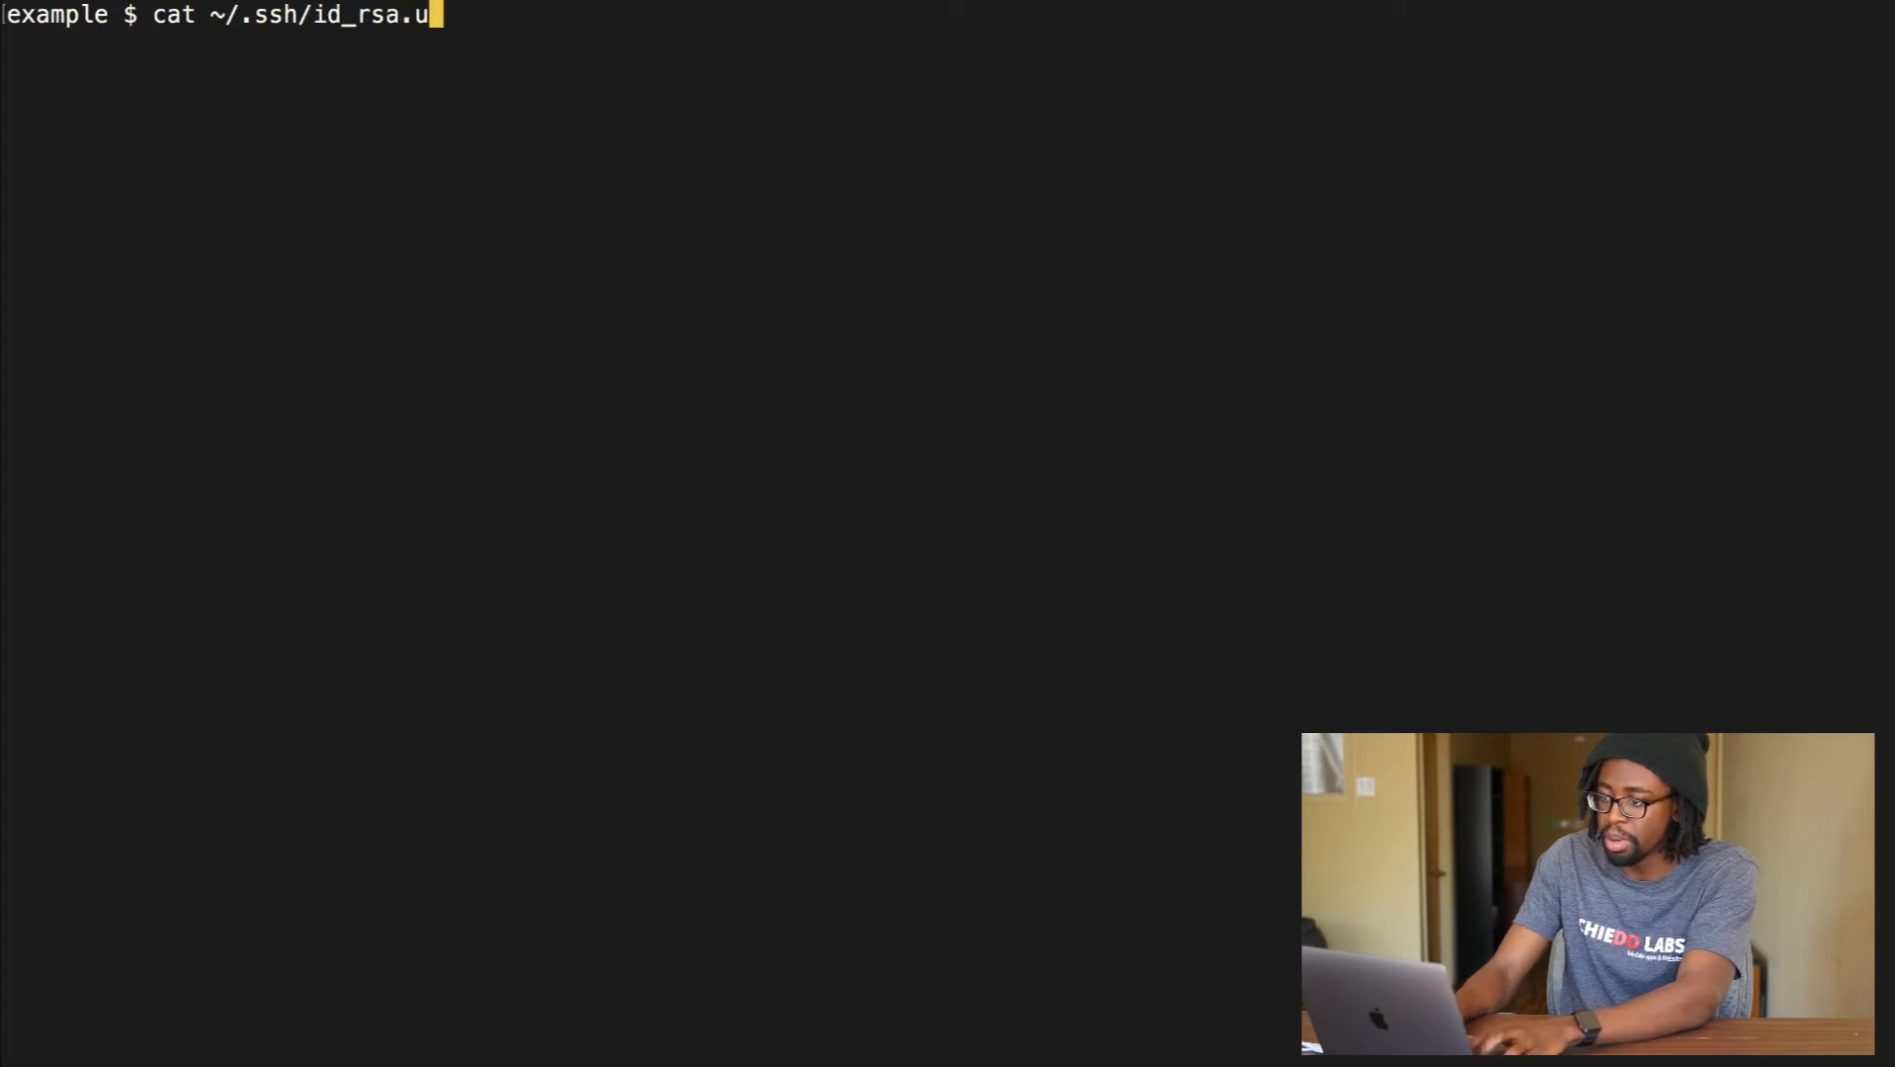
type("pb")
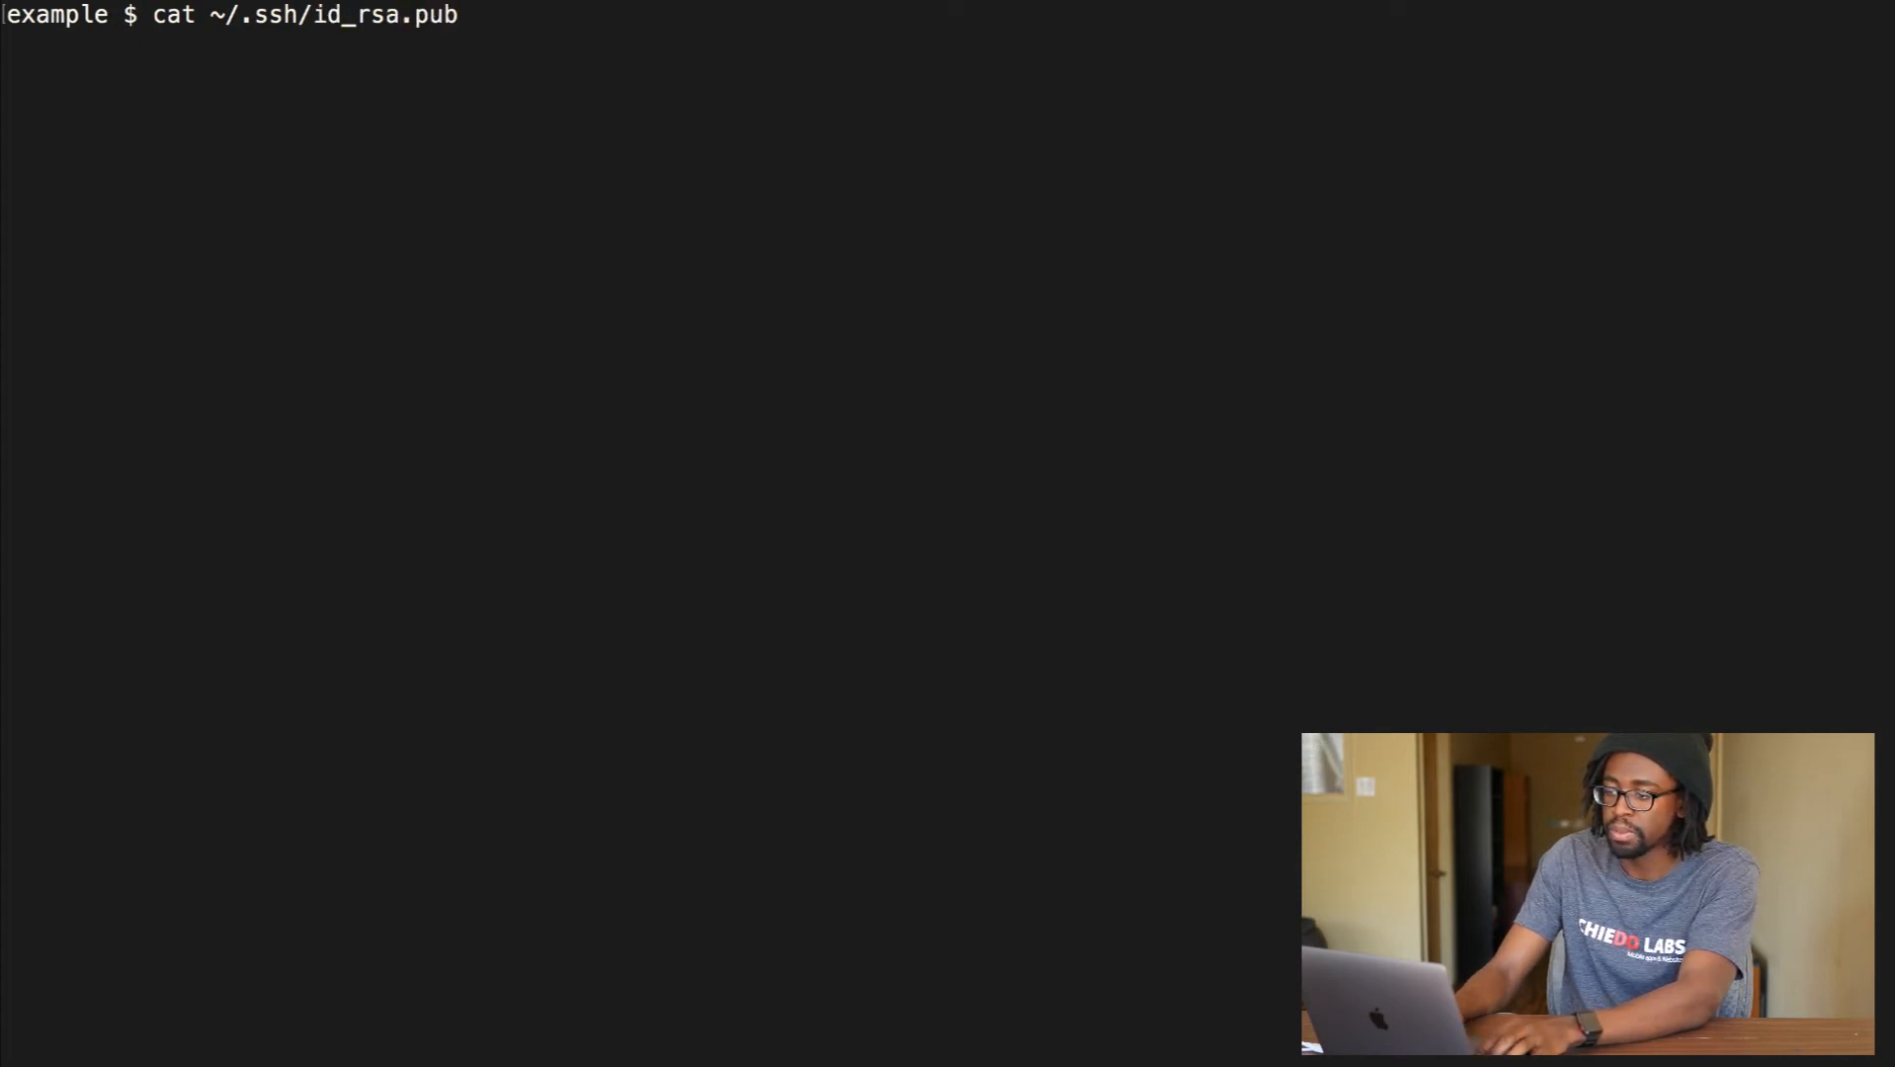
key("Return")
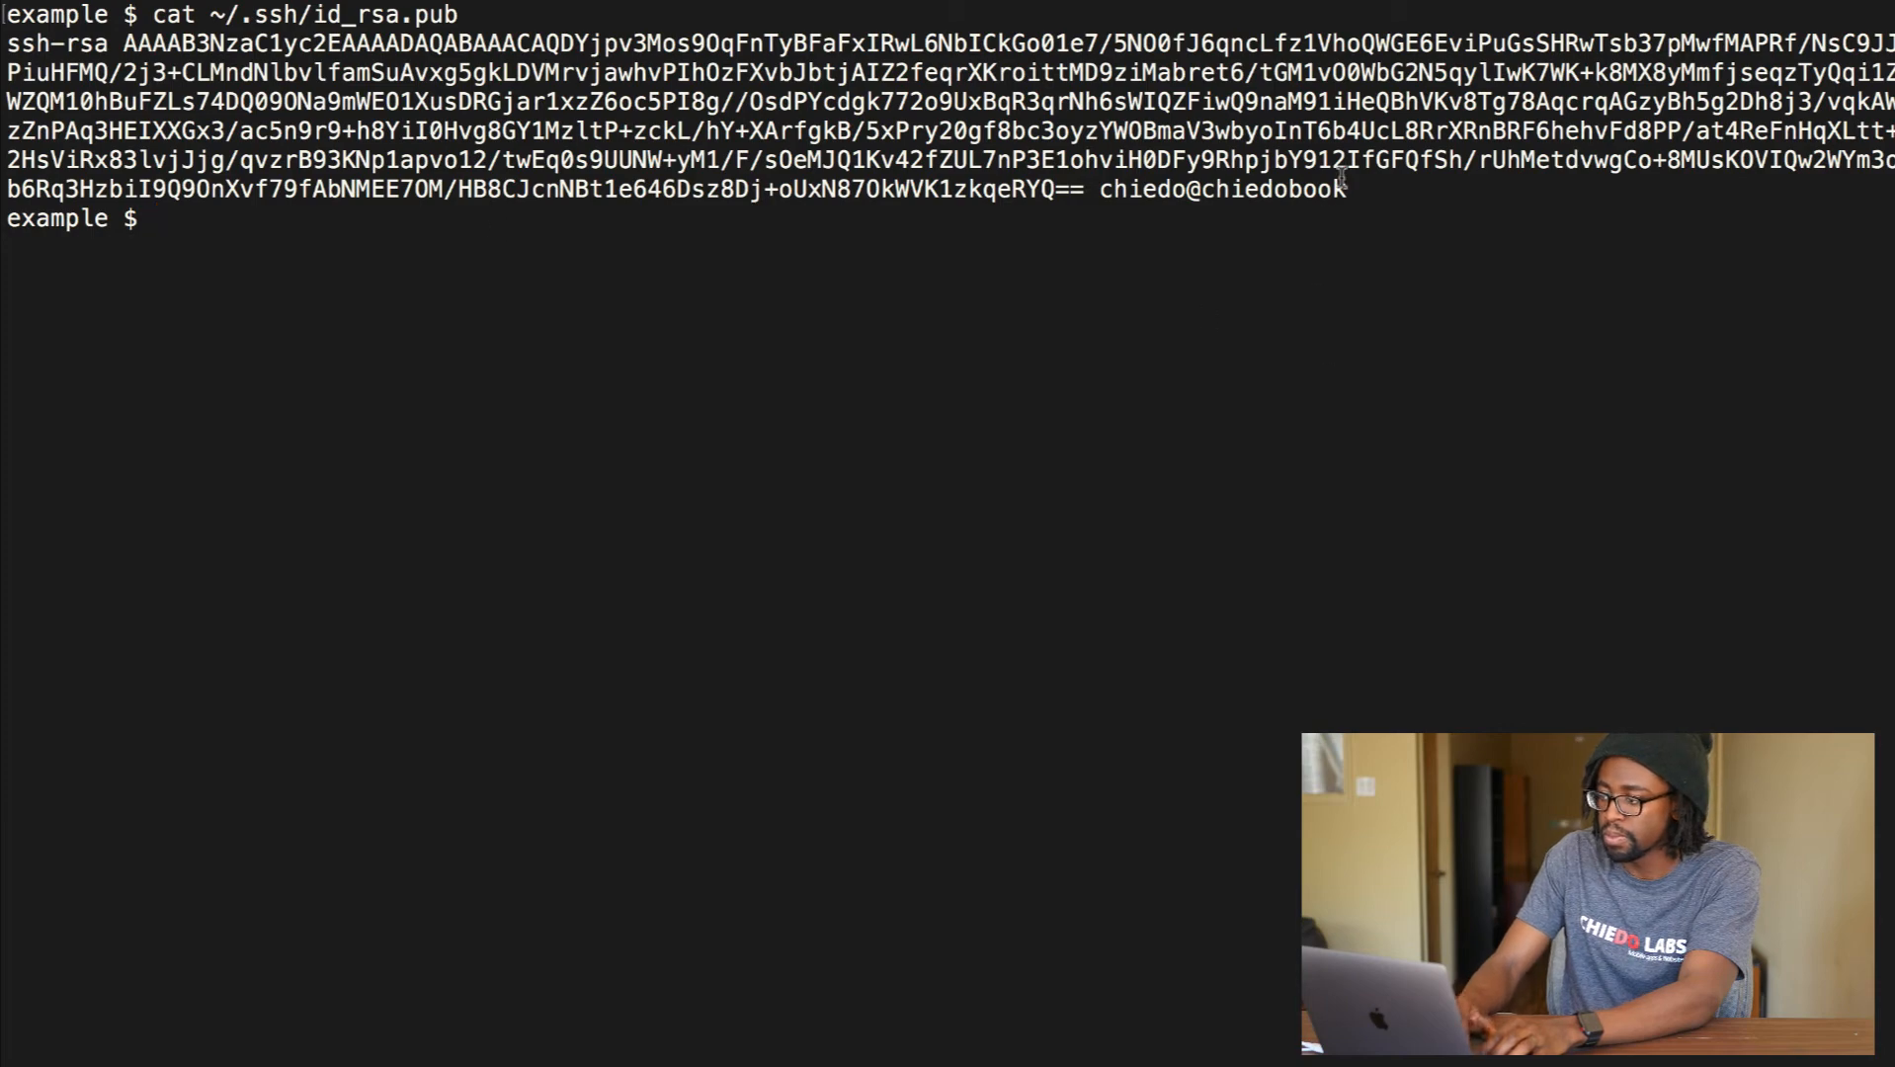
left_click_drag(1347, 190, 6, 41)
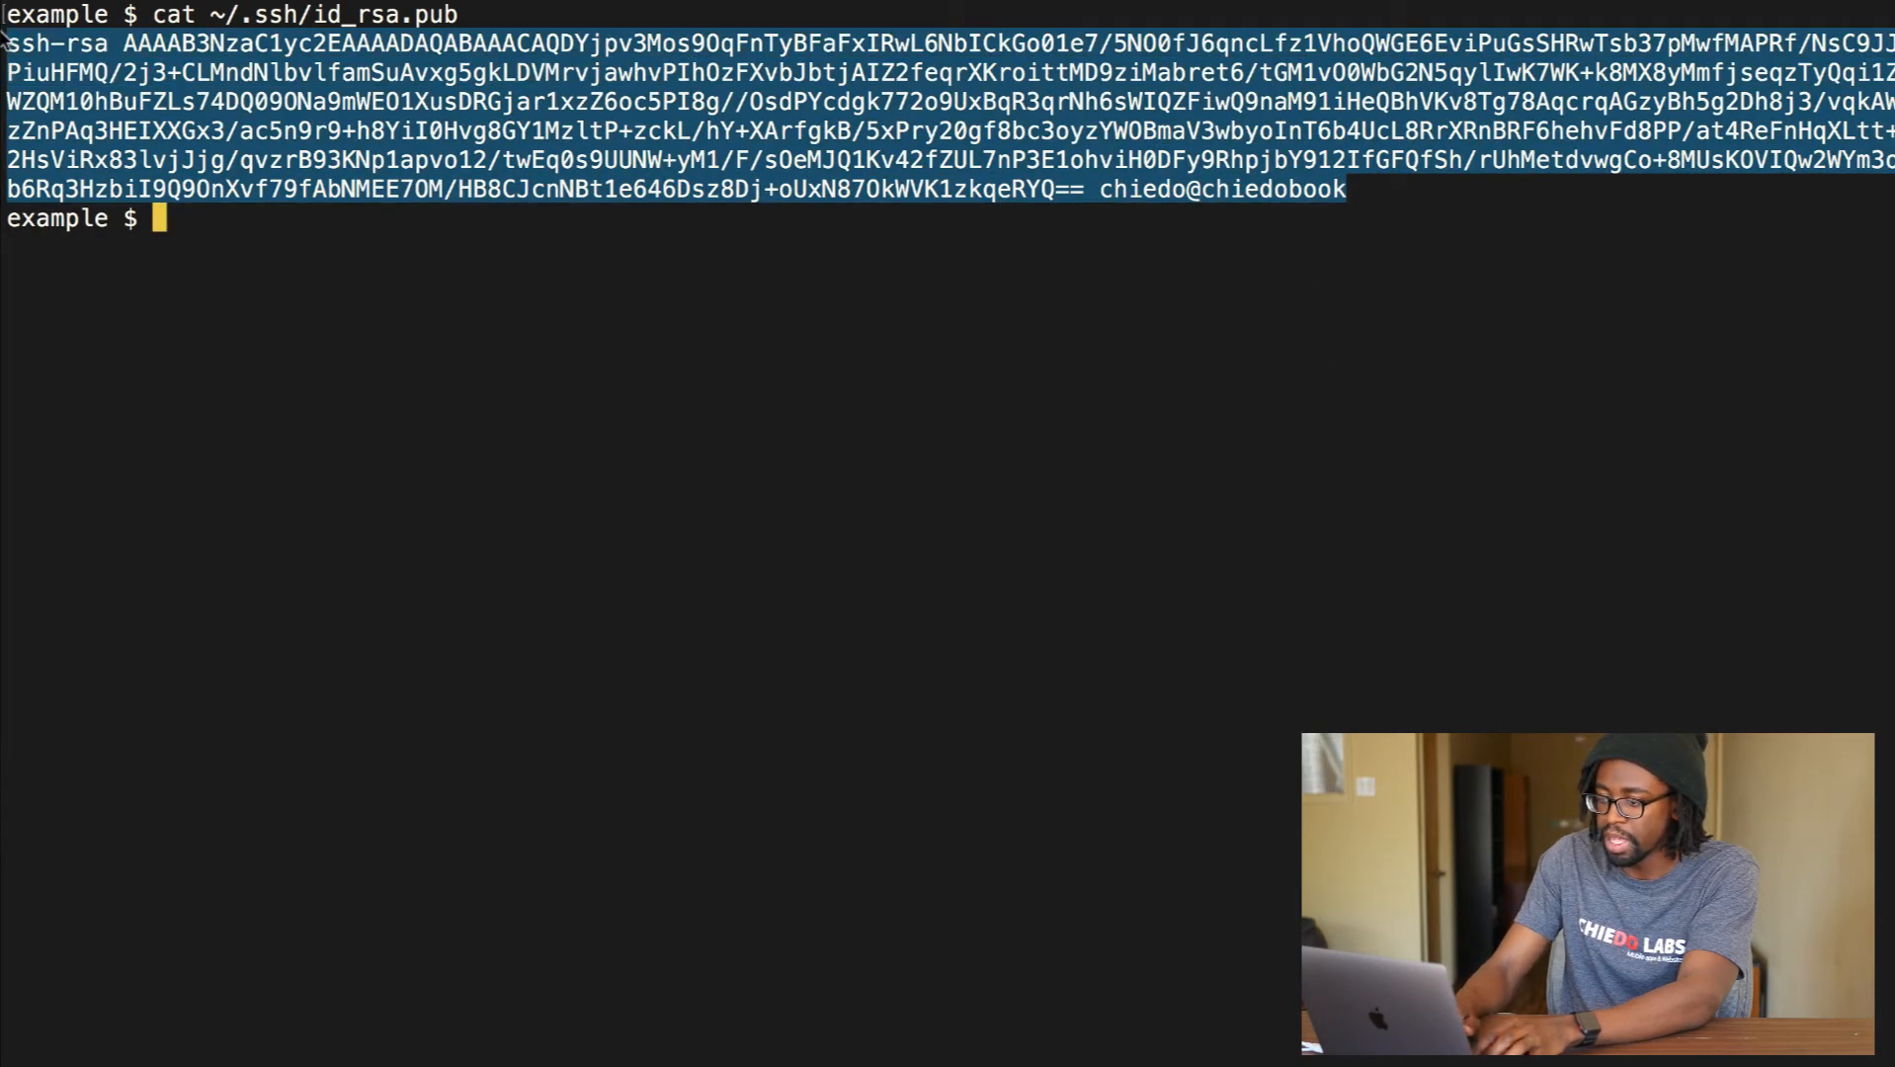
Return to Chrome Canary, paste the copied public key into the key pair's public key contents, and import it.
left_click(36, 597)
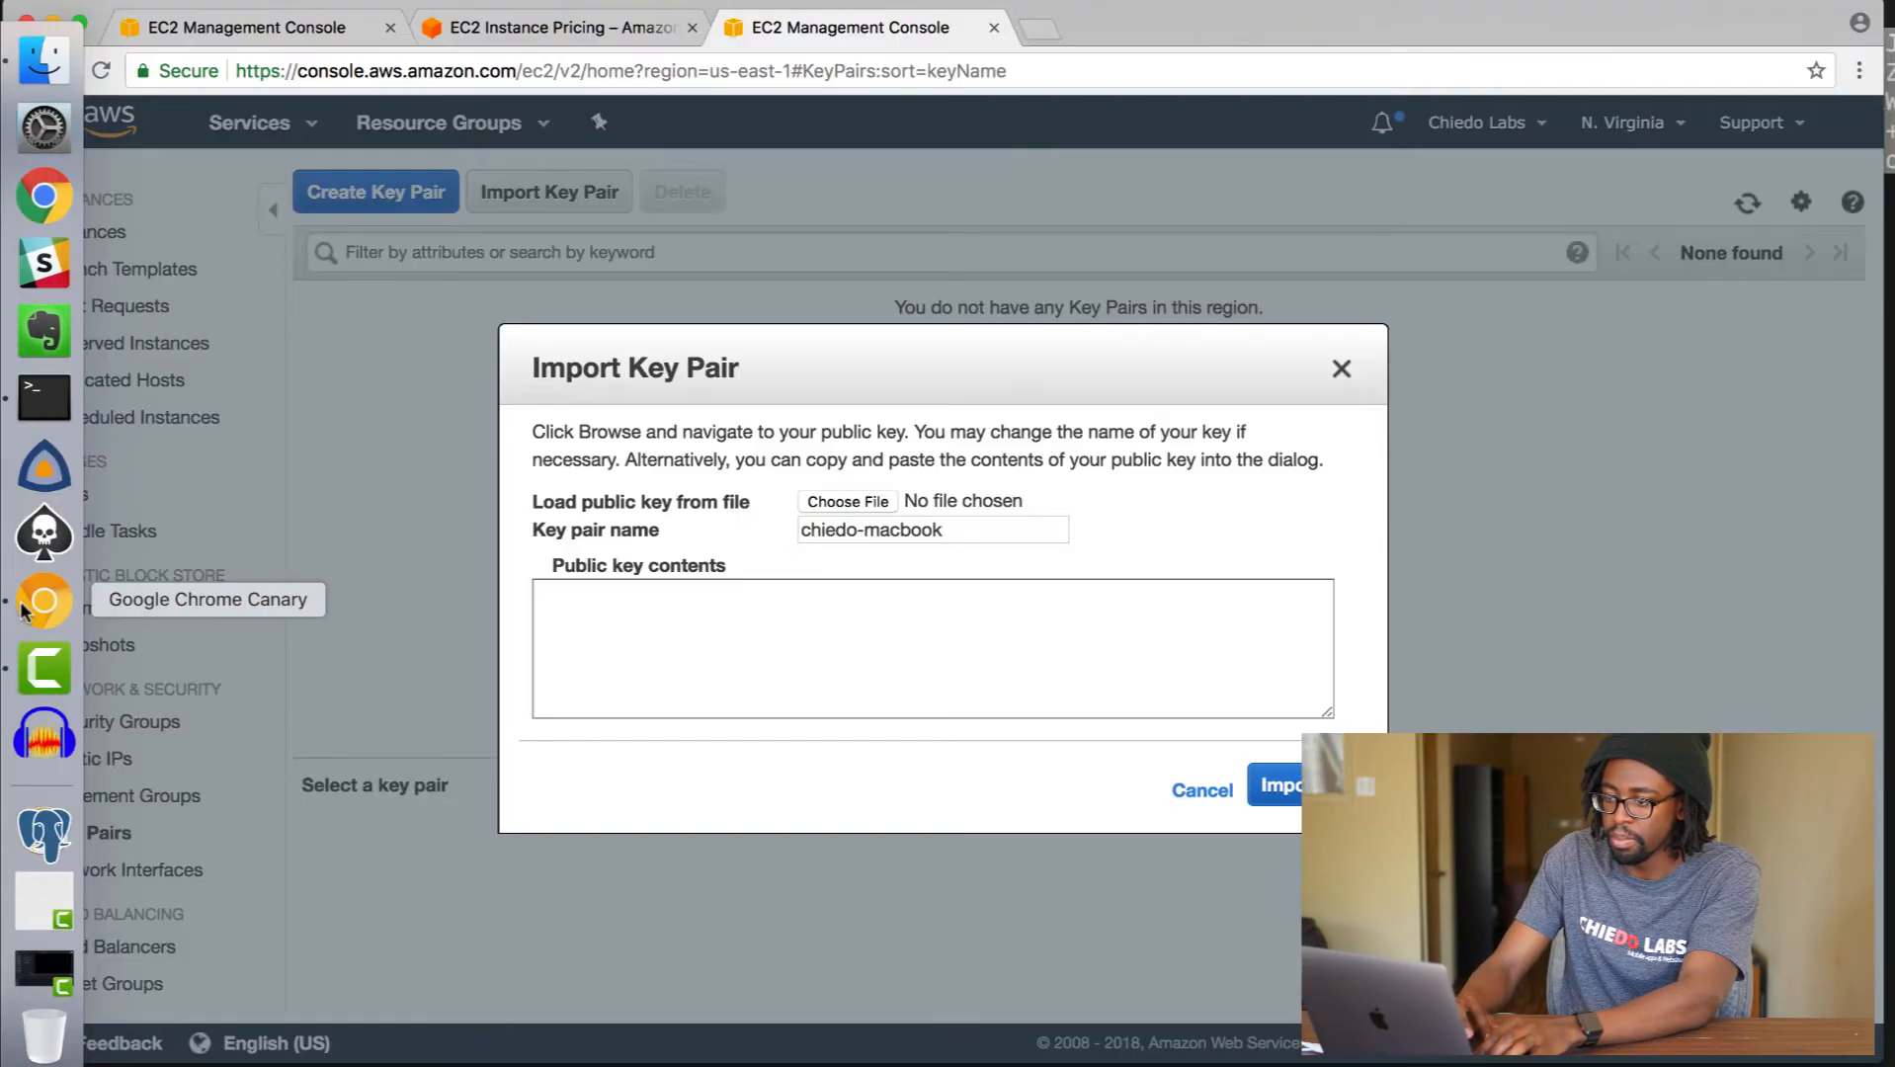
left_click(805, 652)
key("super+v")
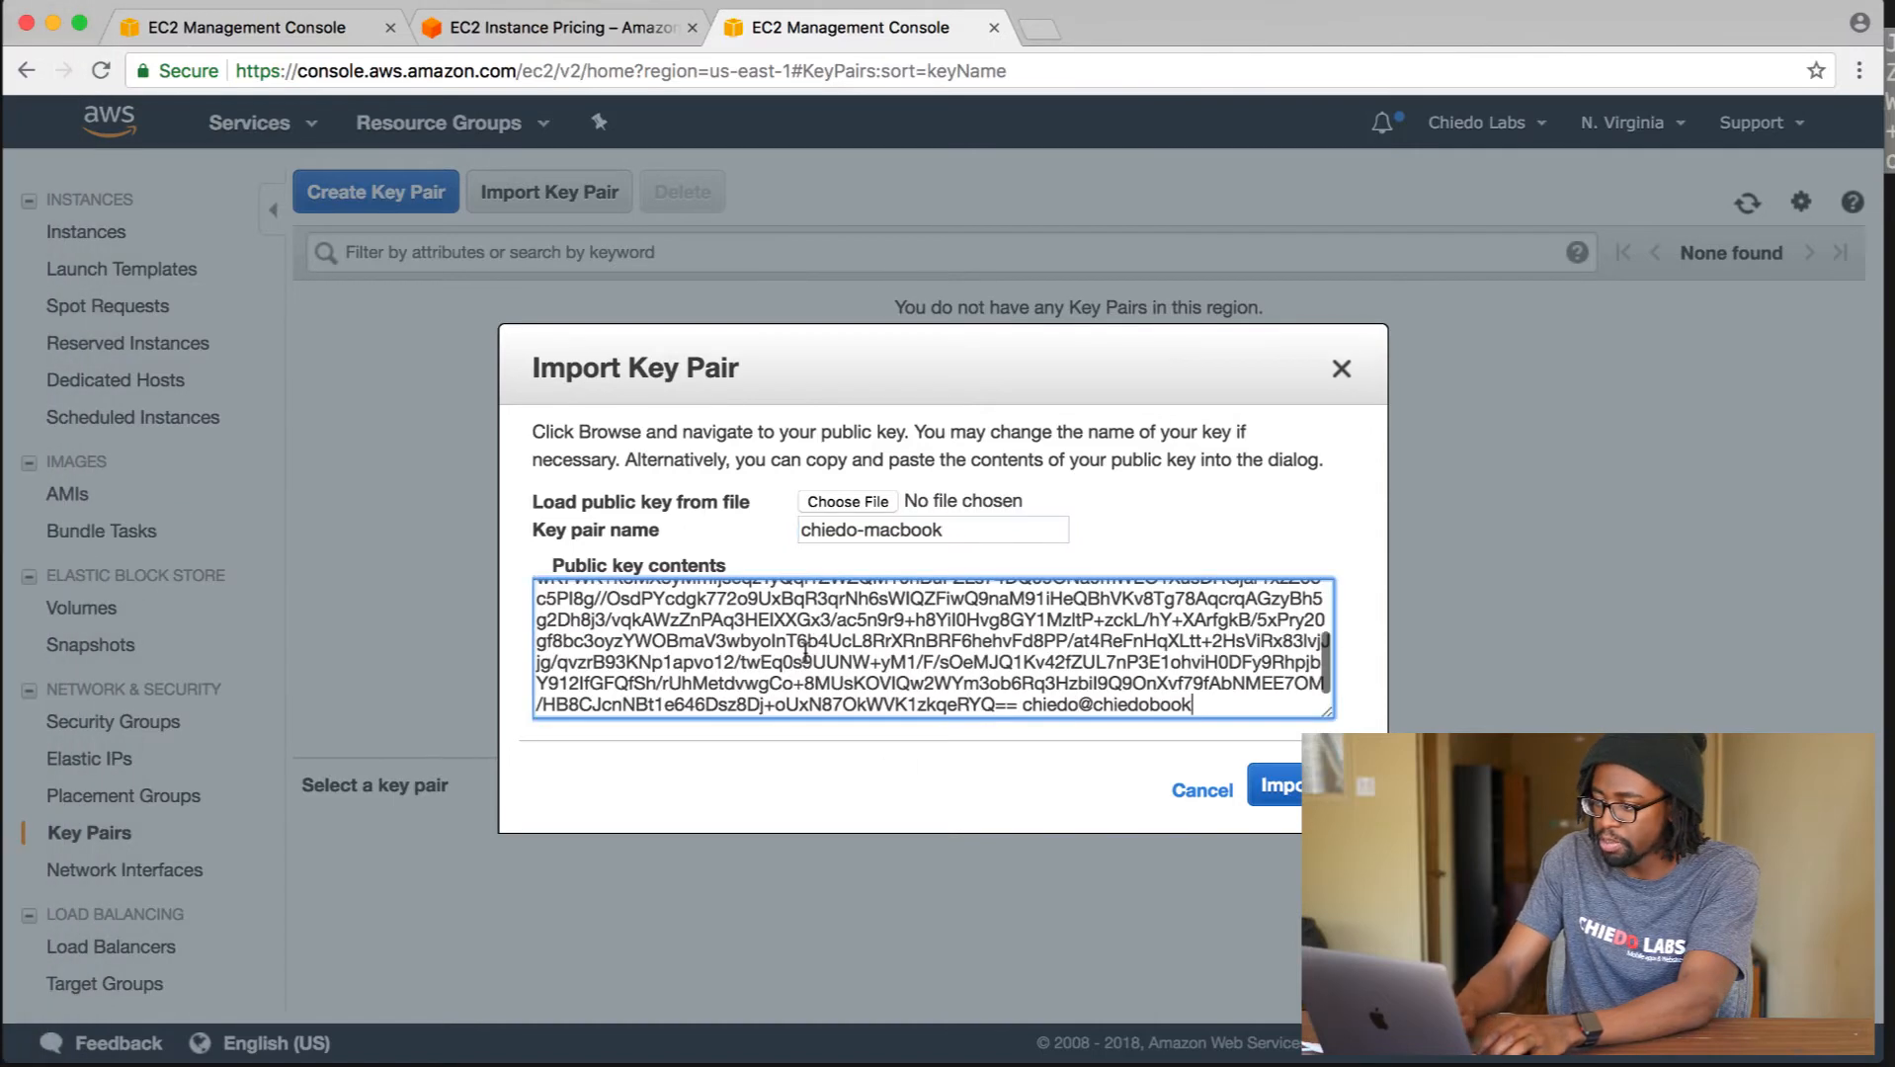
left_click(1290, 785)
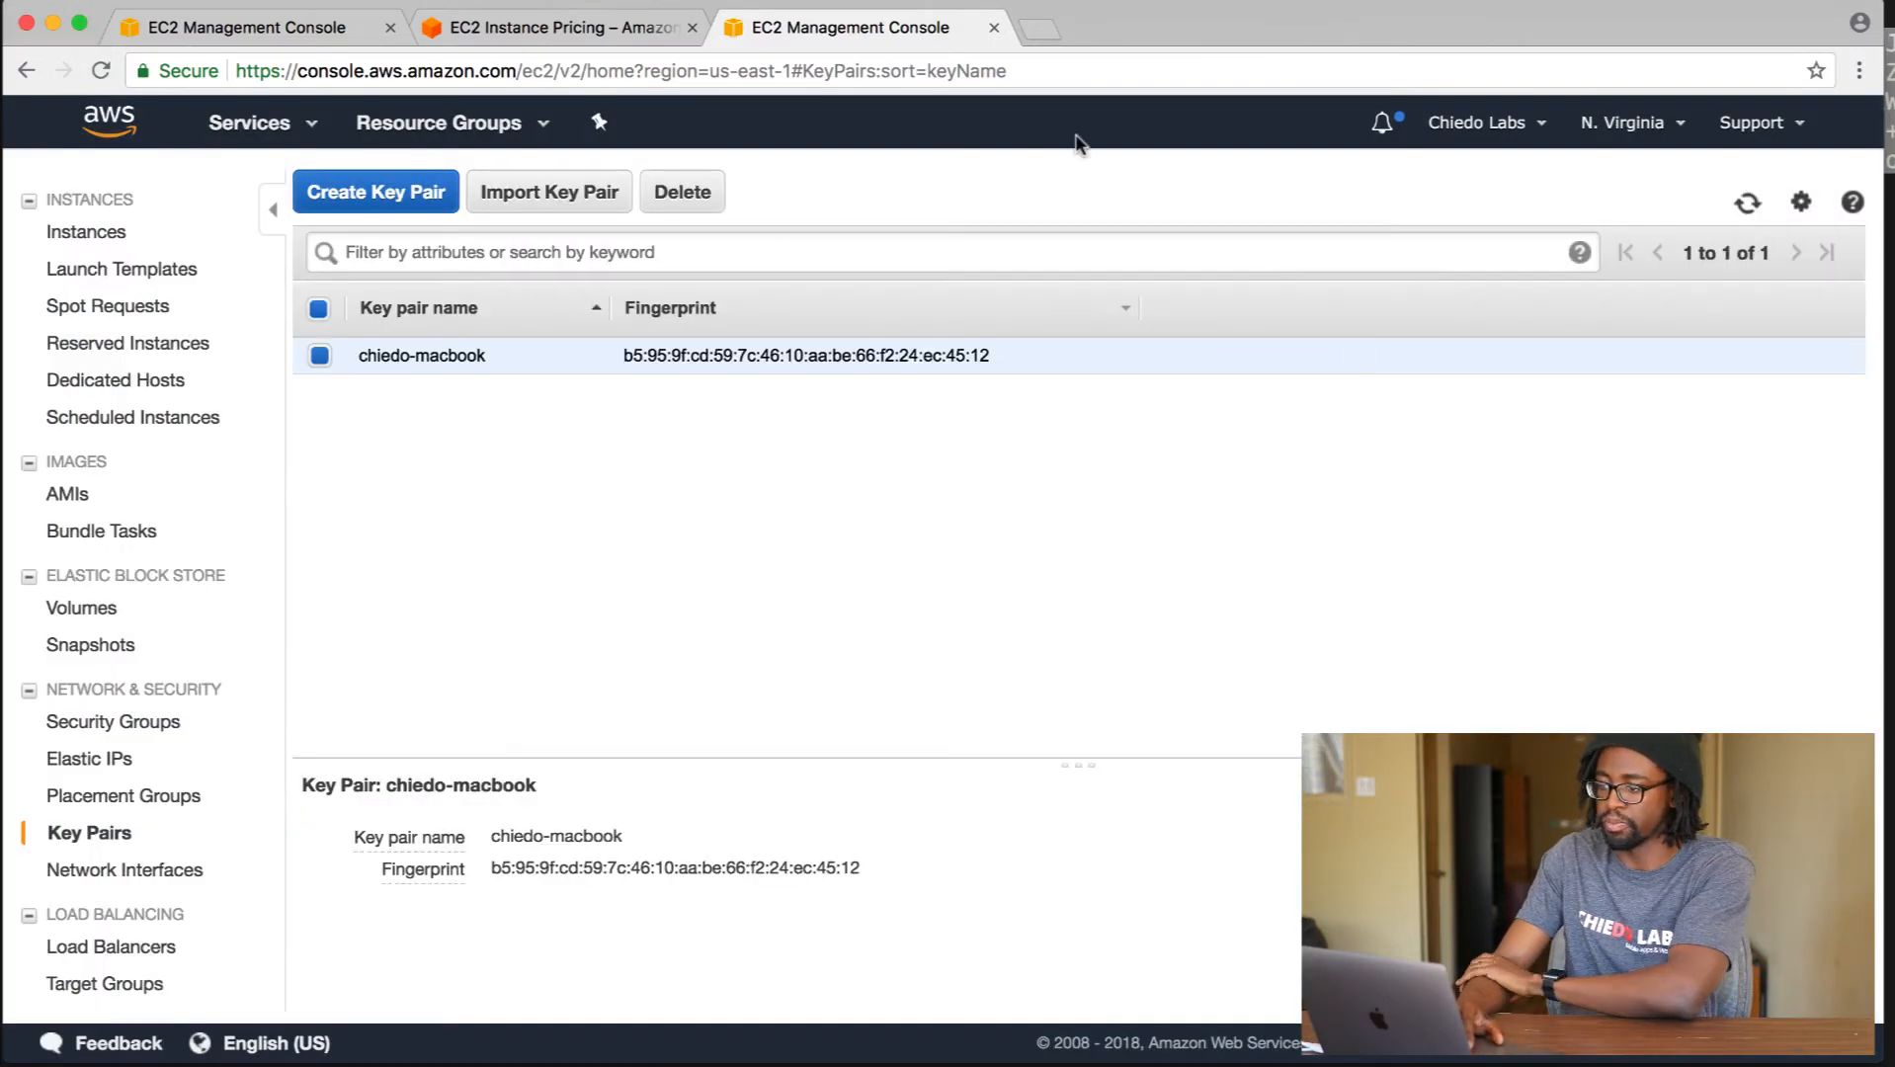
Launch the reviewed t2.nano instance with the existing imported MacBook key pair, acknowledging access to its private key file.
left_click(316, 30)
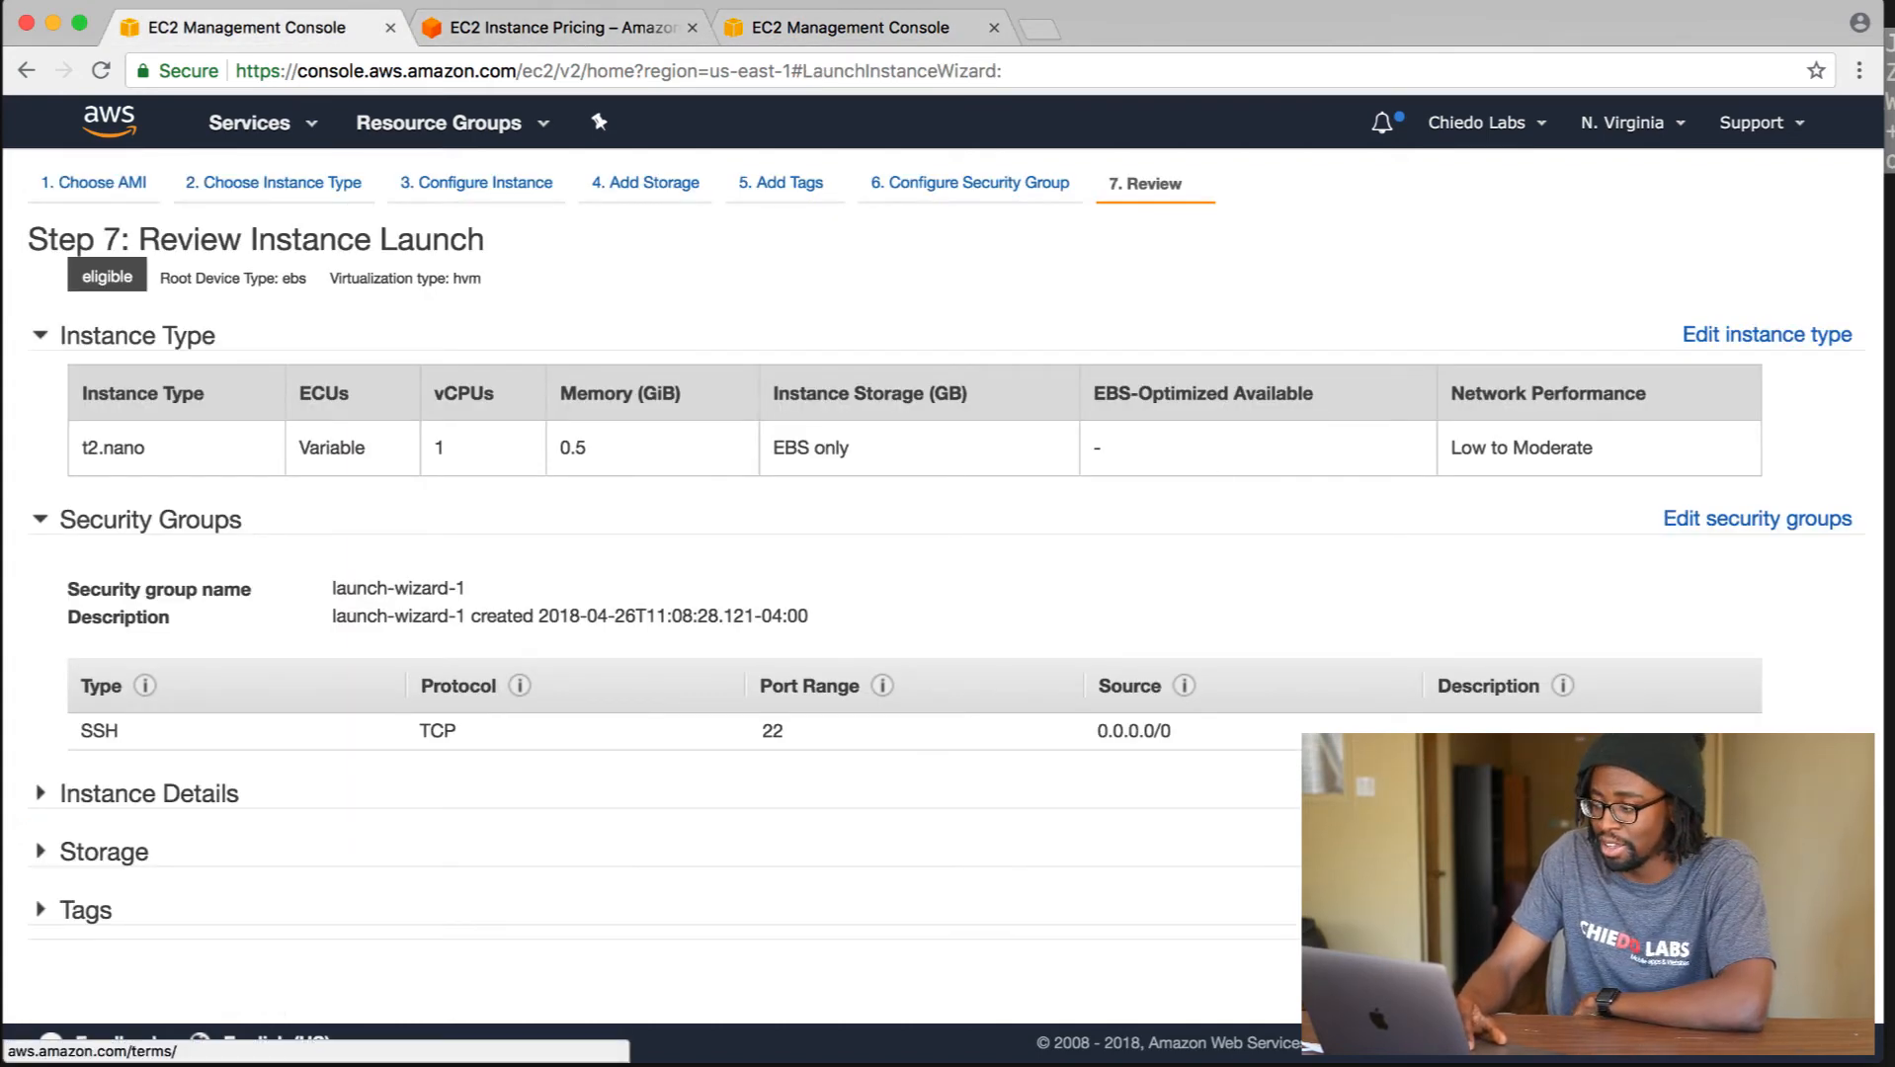
left_click(1816, 980)
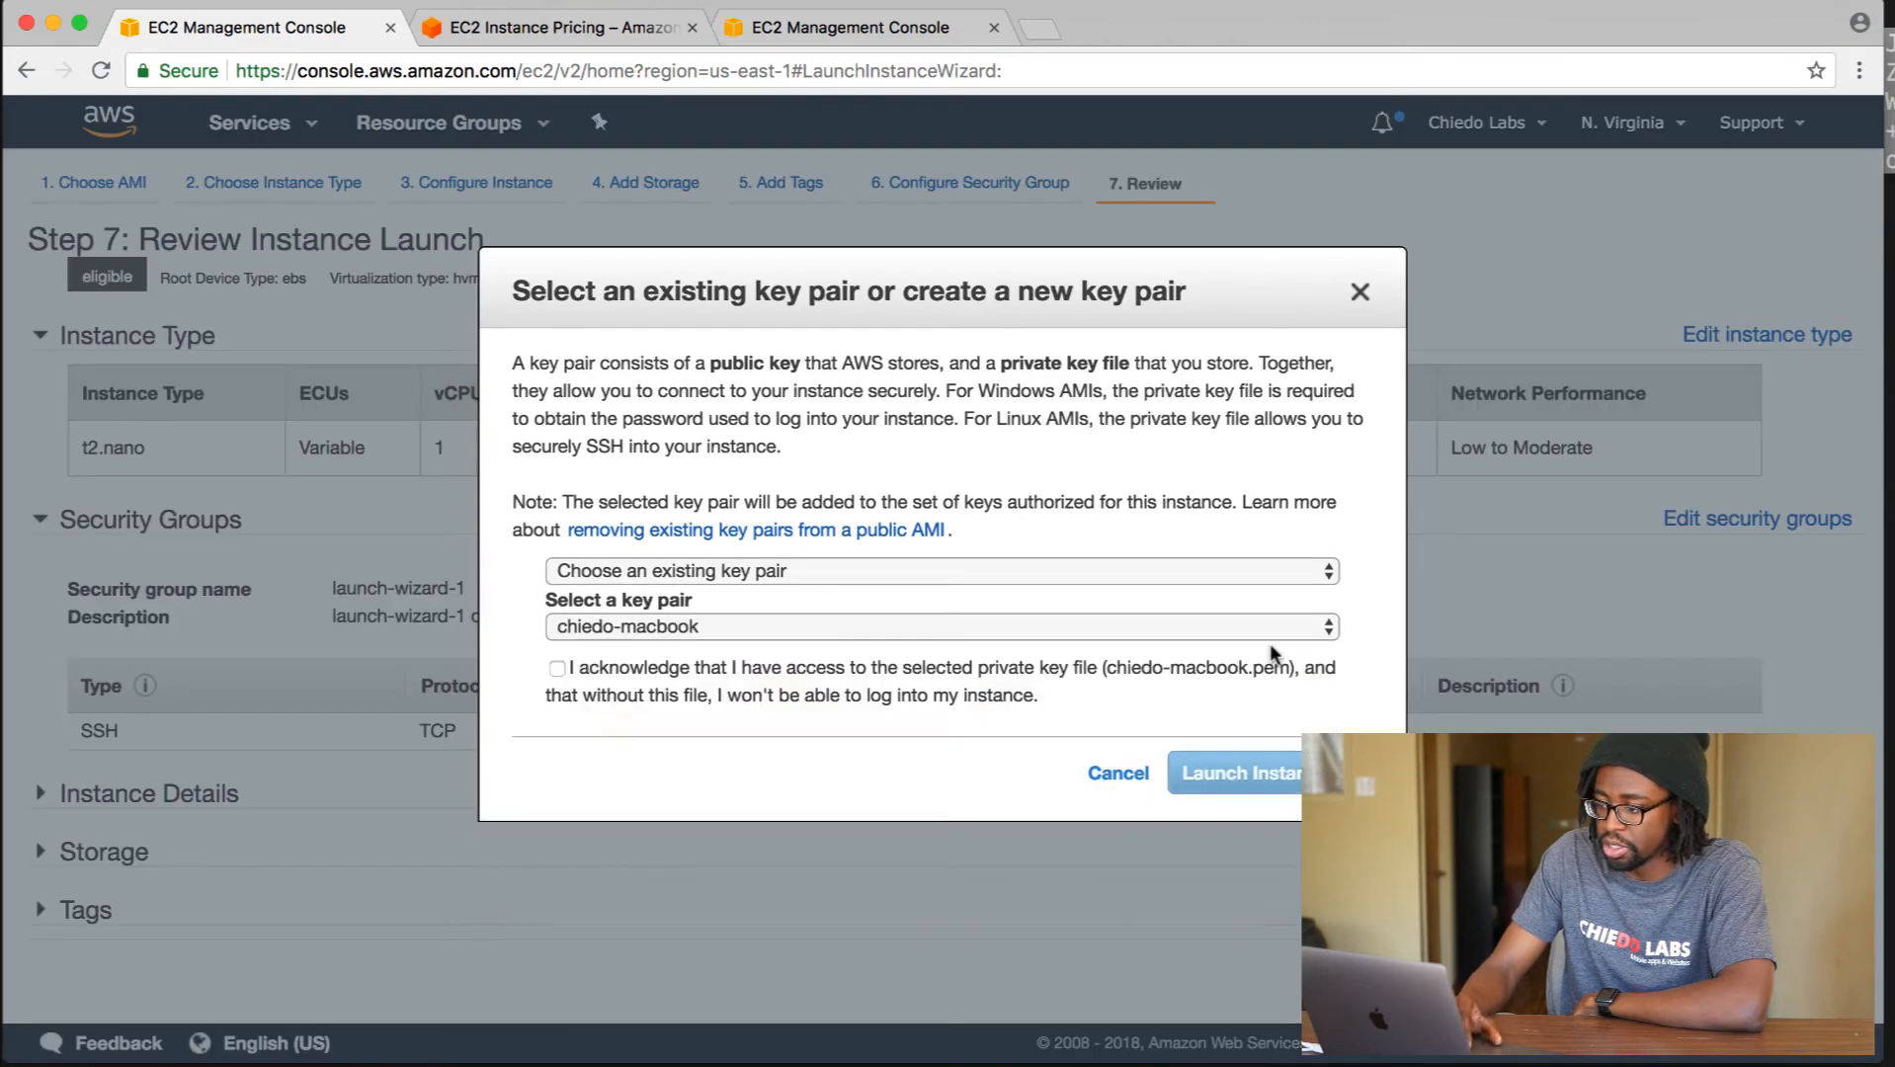
left_click(880, 572)
left_click(872, 573)
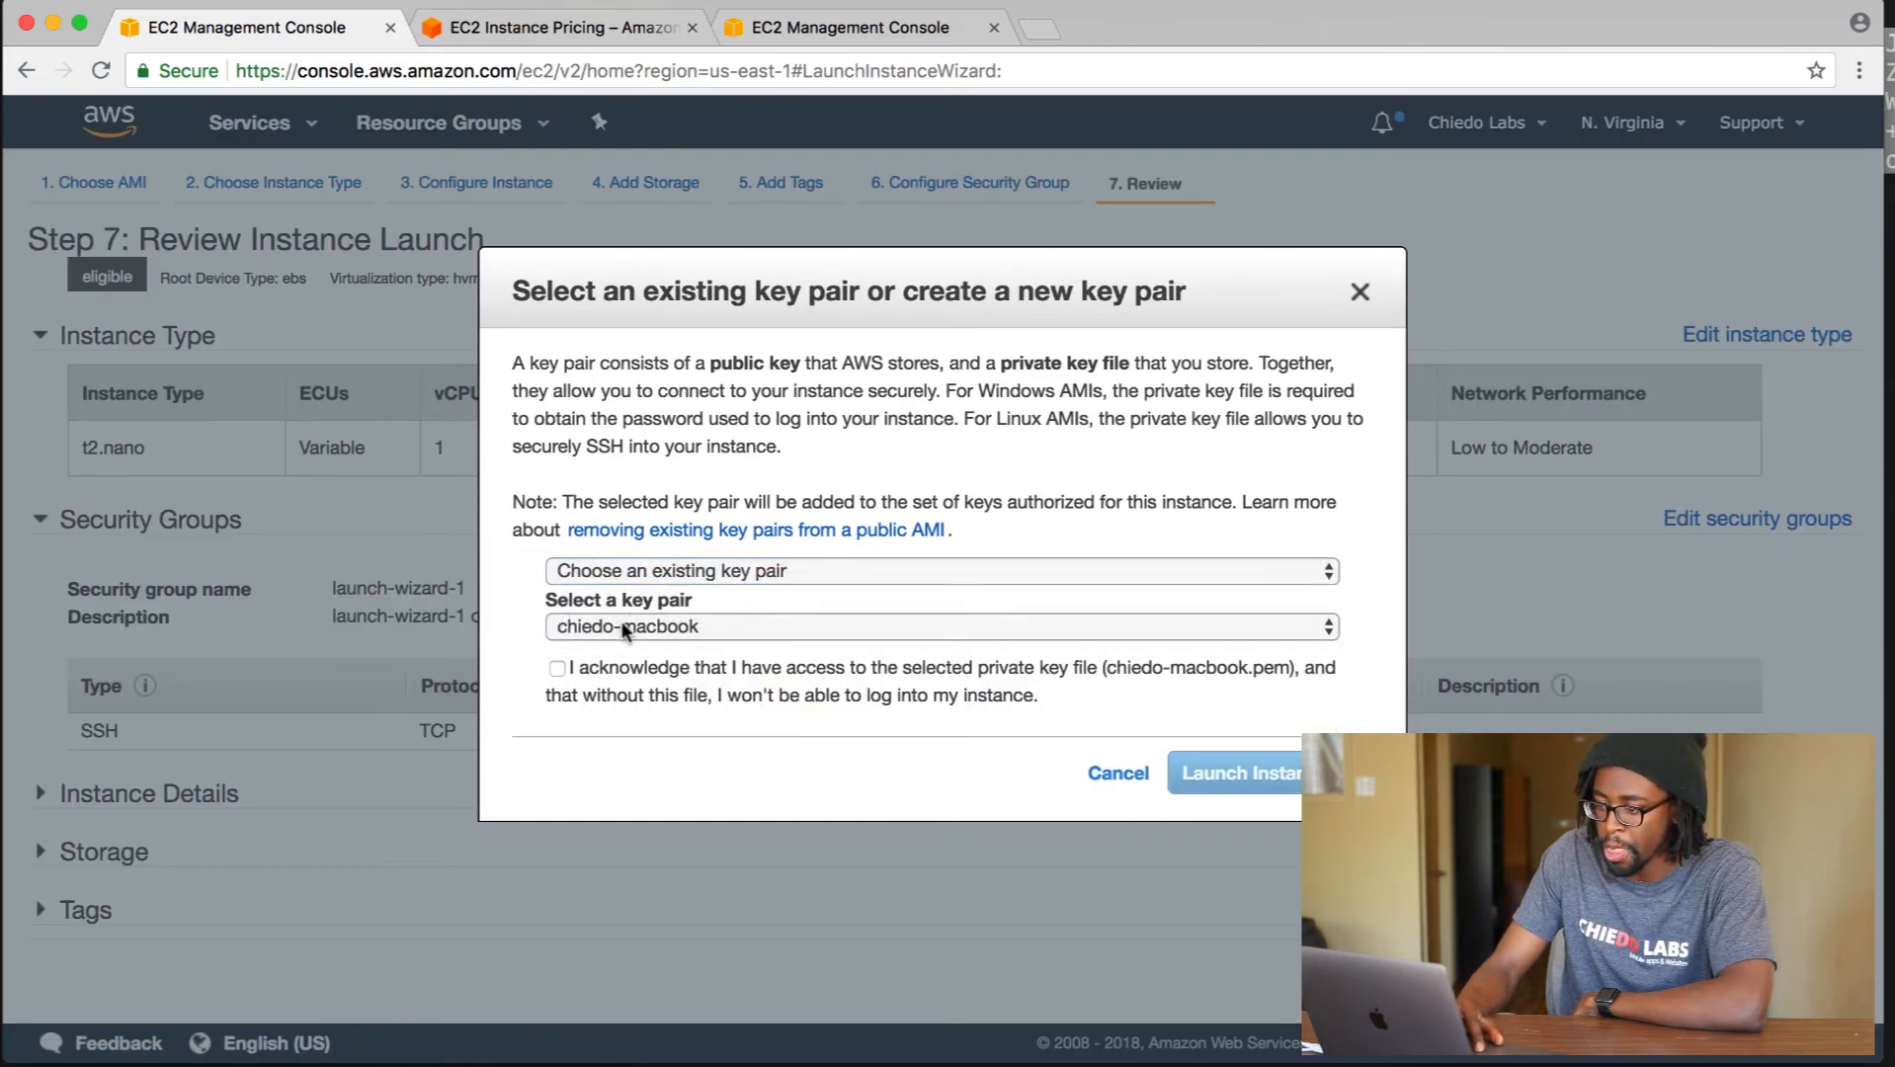
left_click(560, 669)
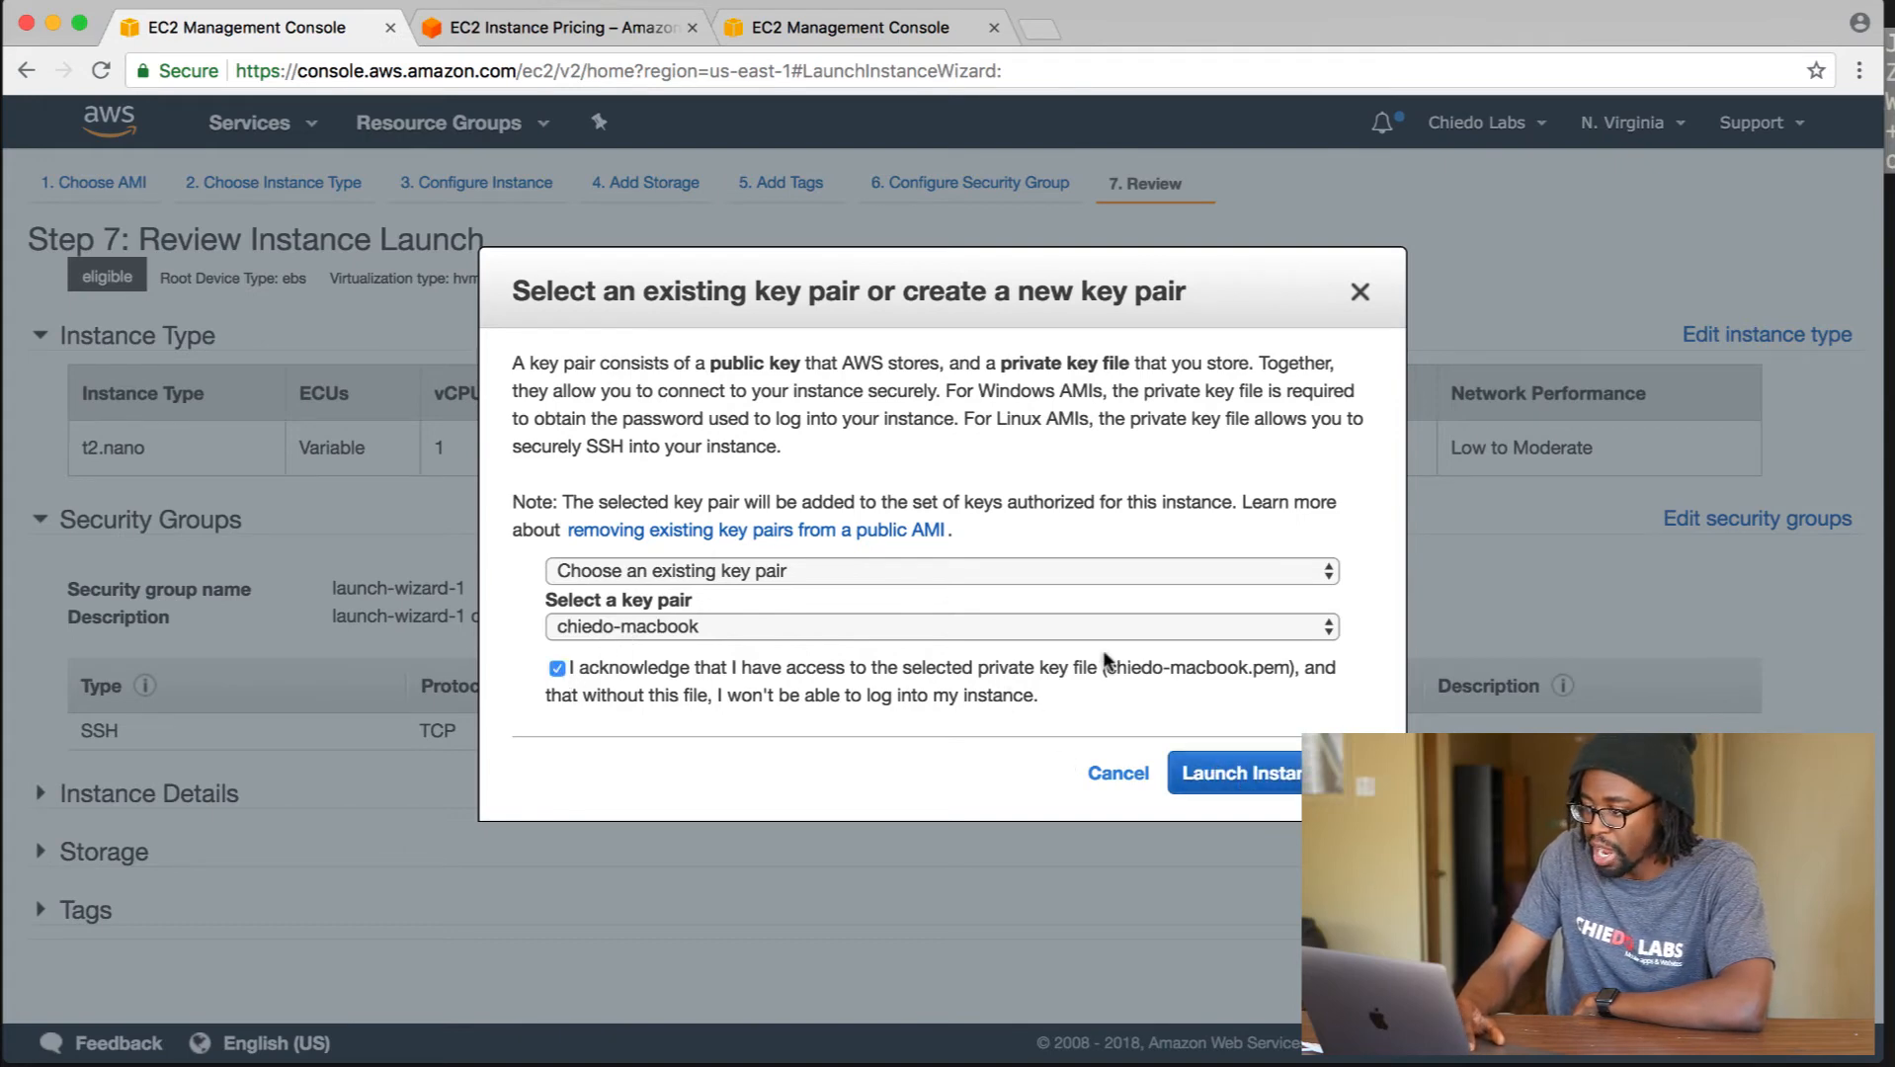
left_click(1228, 776)
left_click(664, 528)
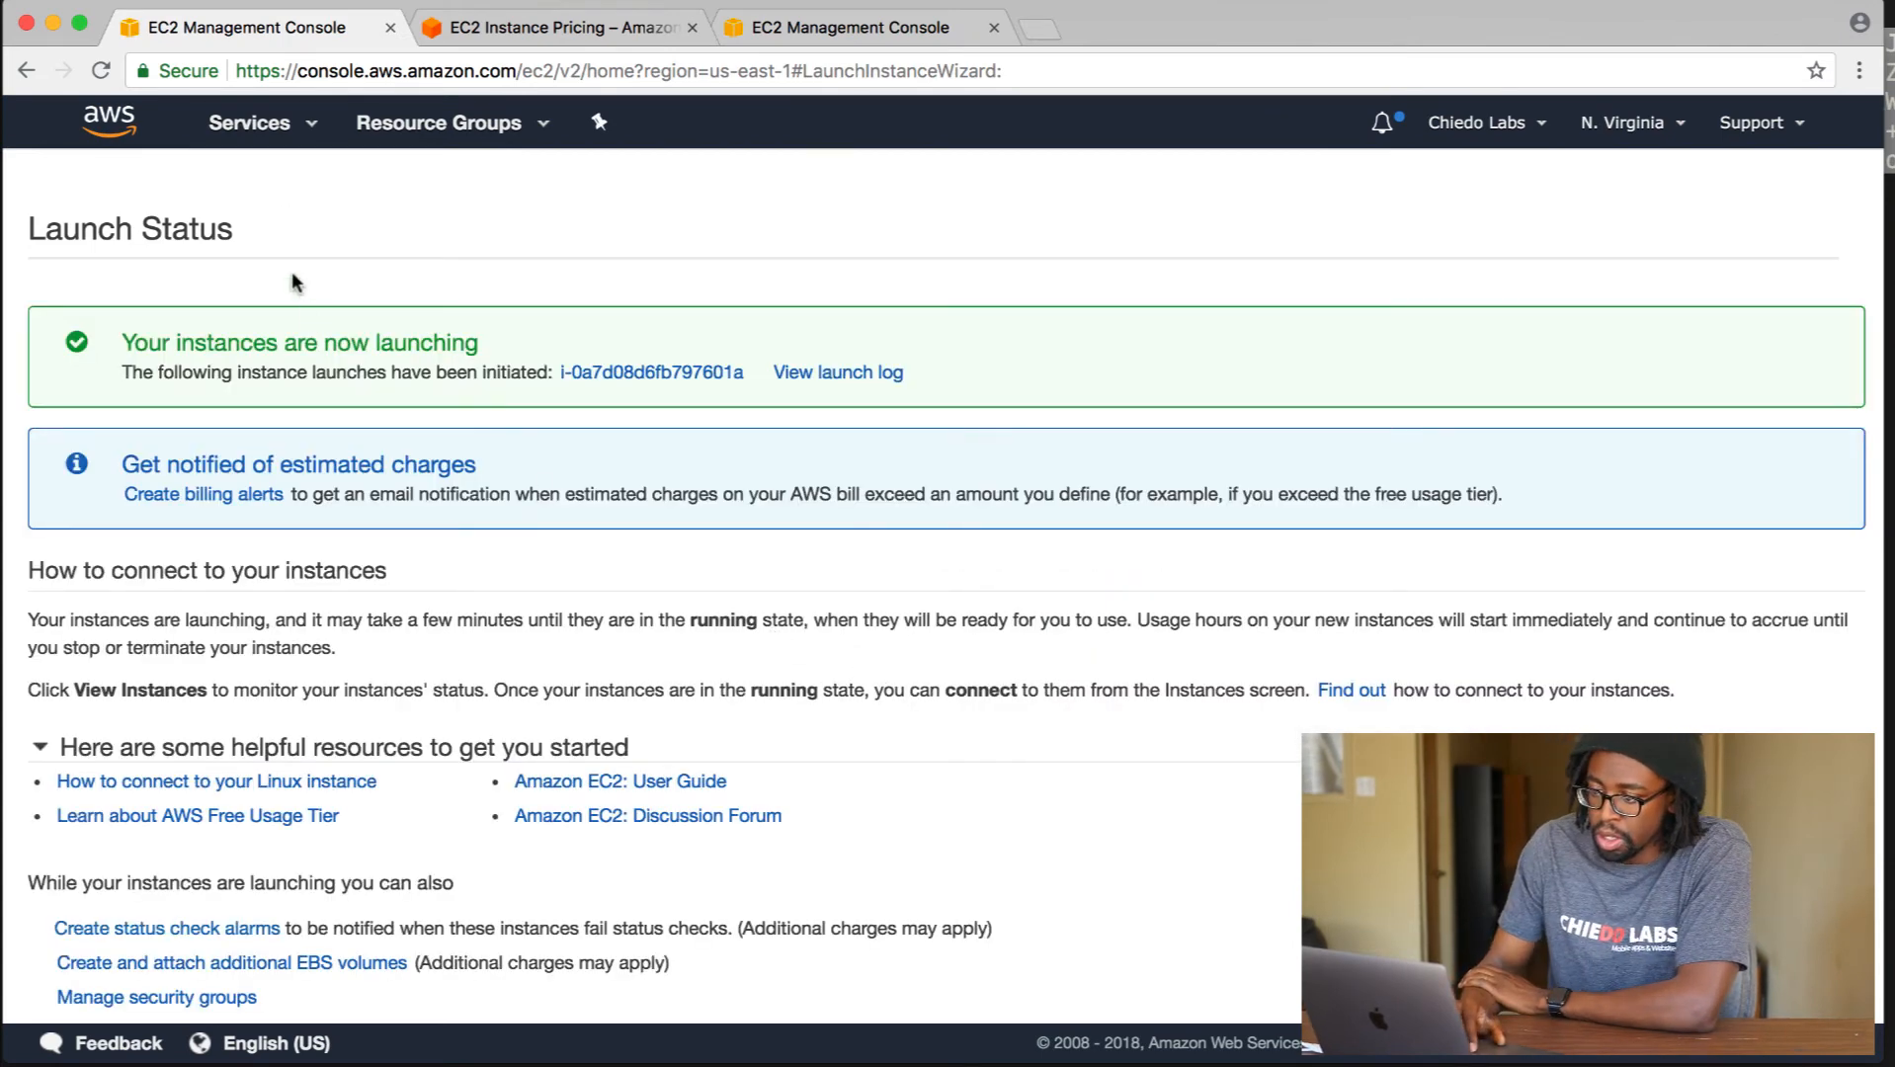
Go to the EC2 dashboard, open the list of running instances, and dismiss the resource ID notification.
left_click(252, 123)
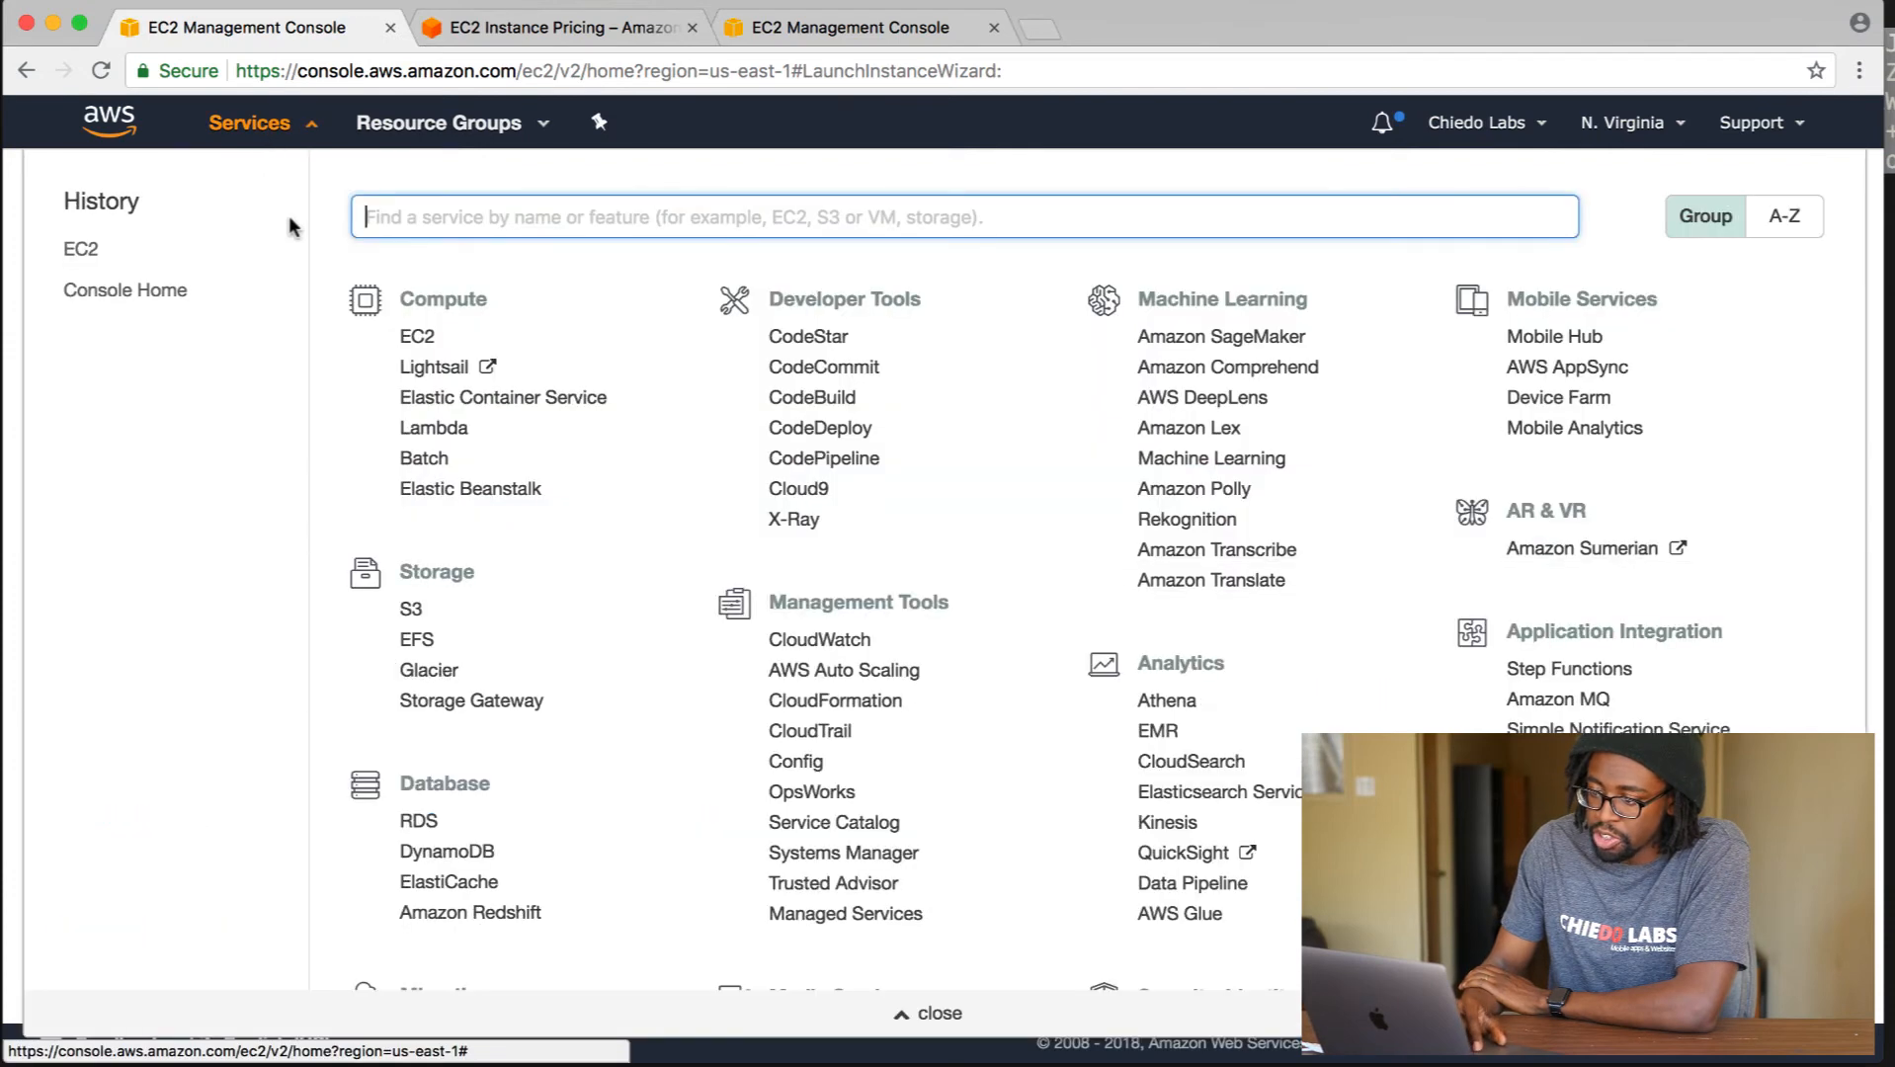
left_click(418, 337)
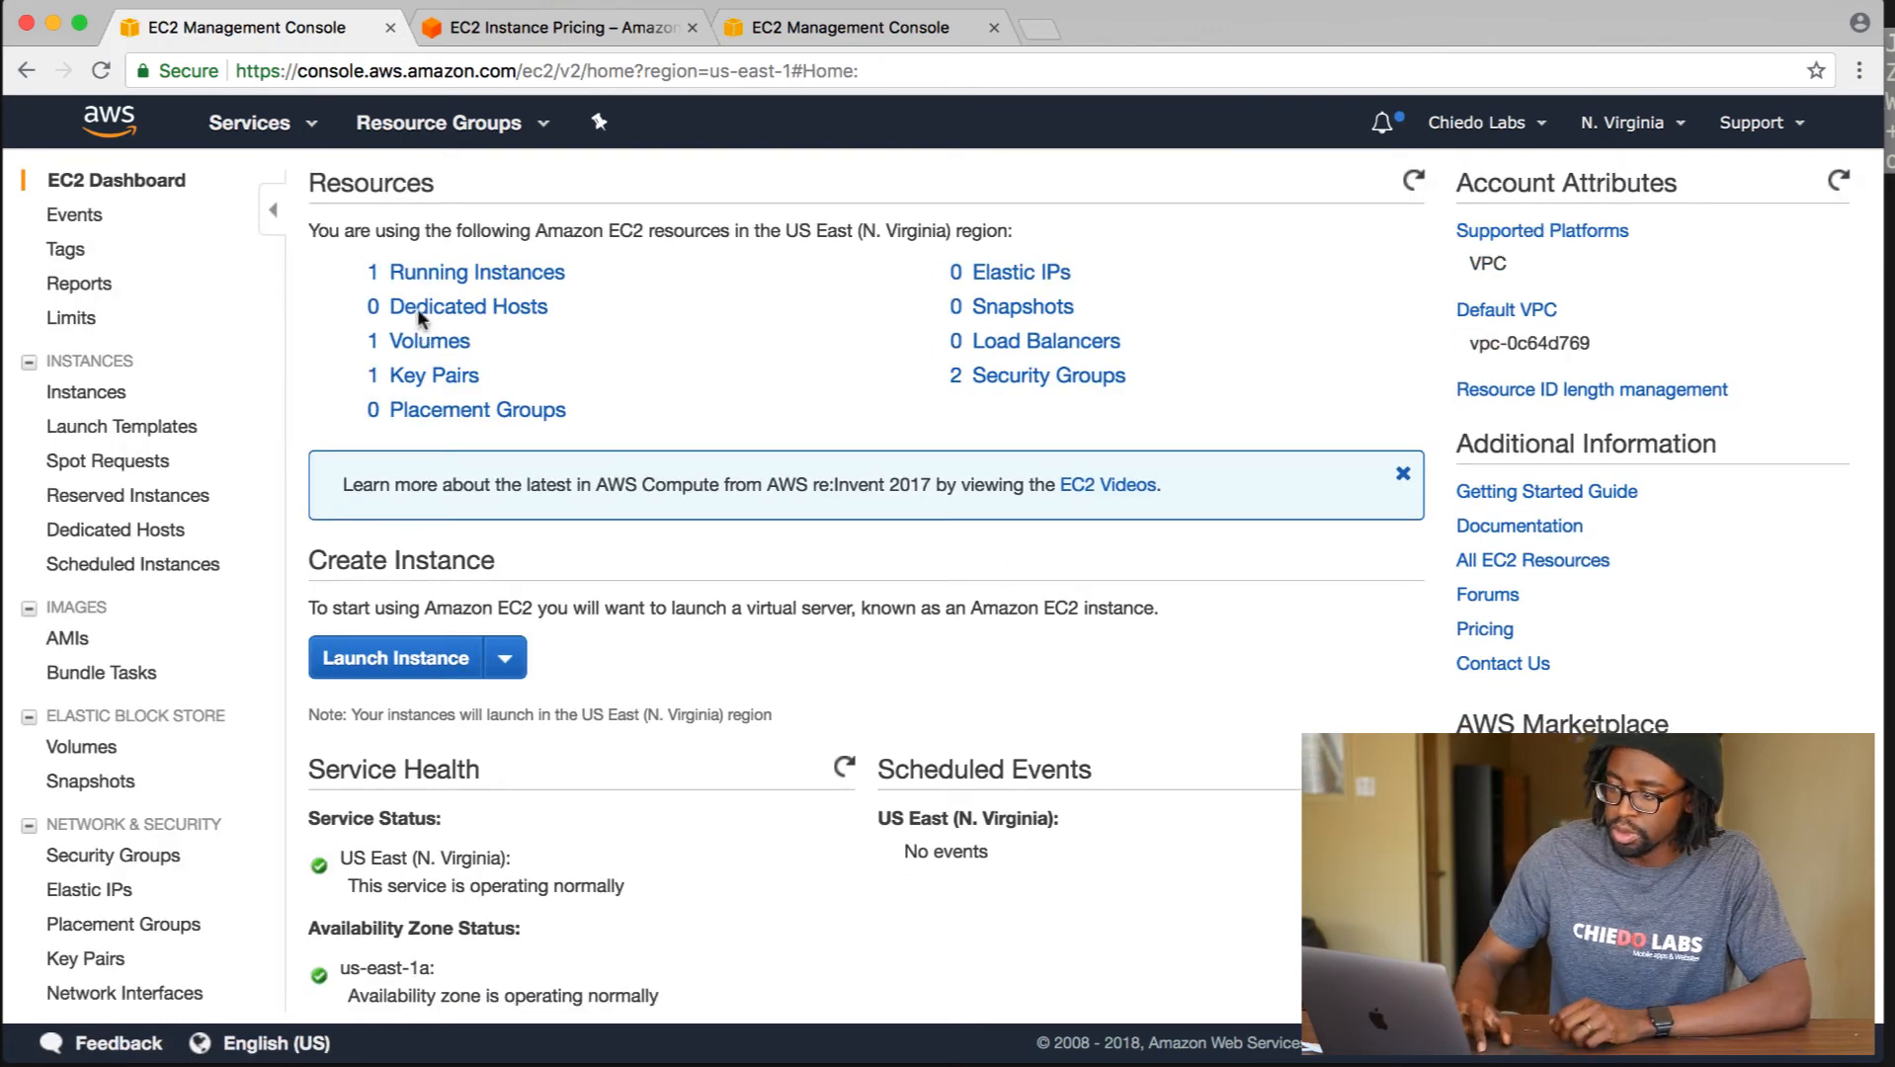
left_click(425, 272)
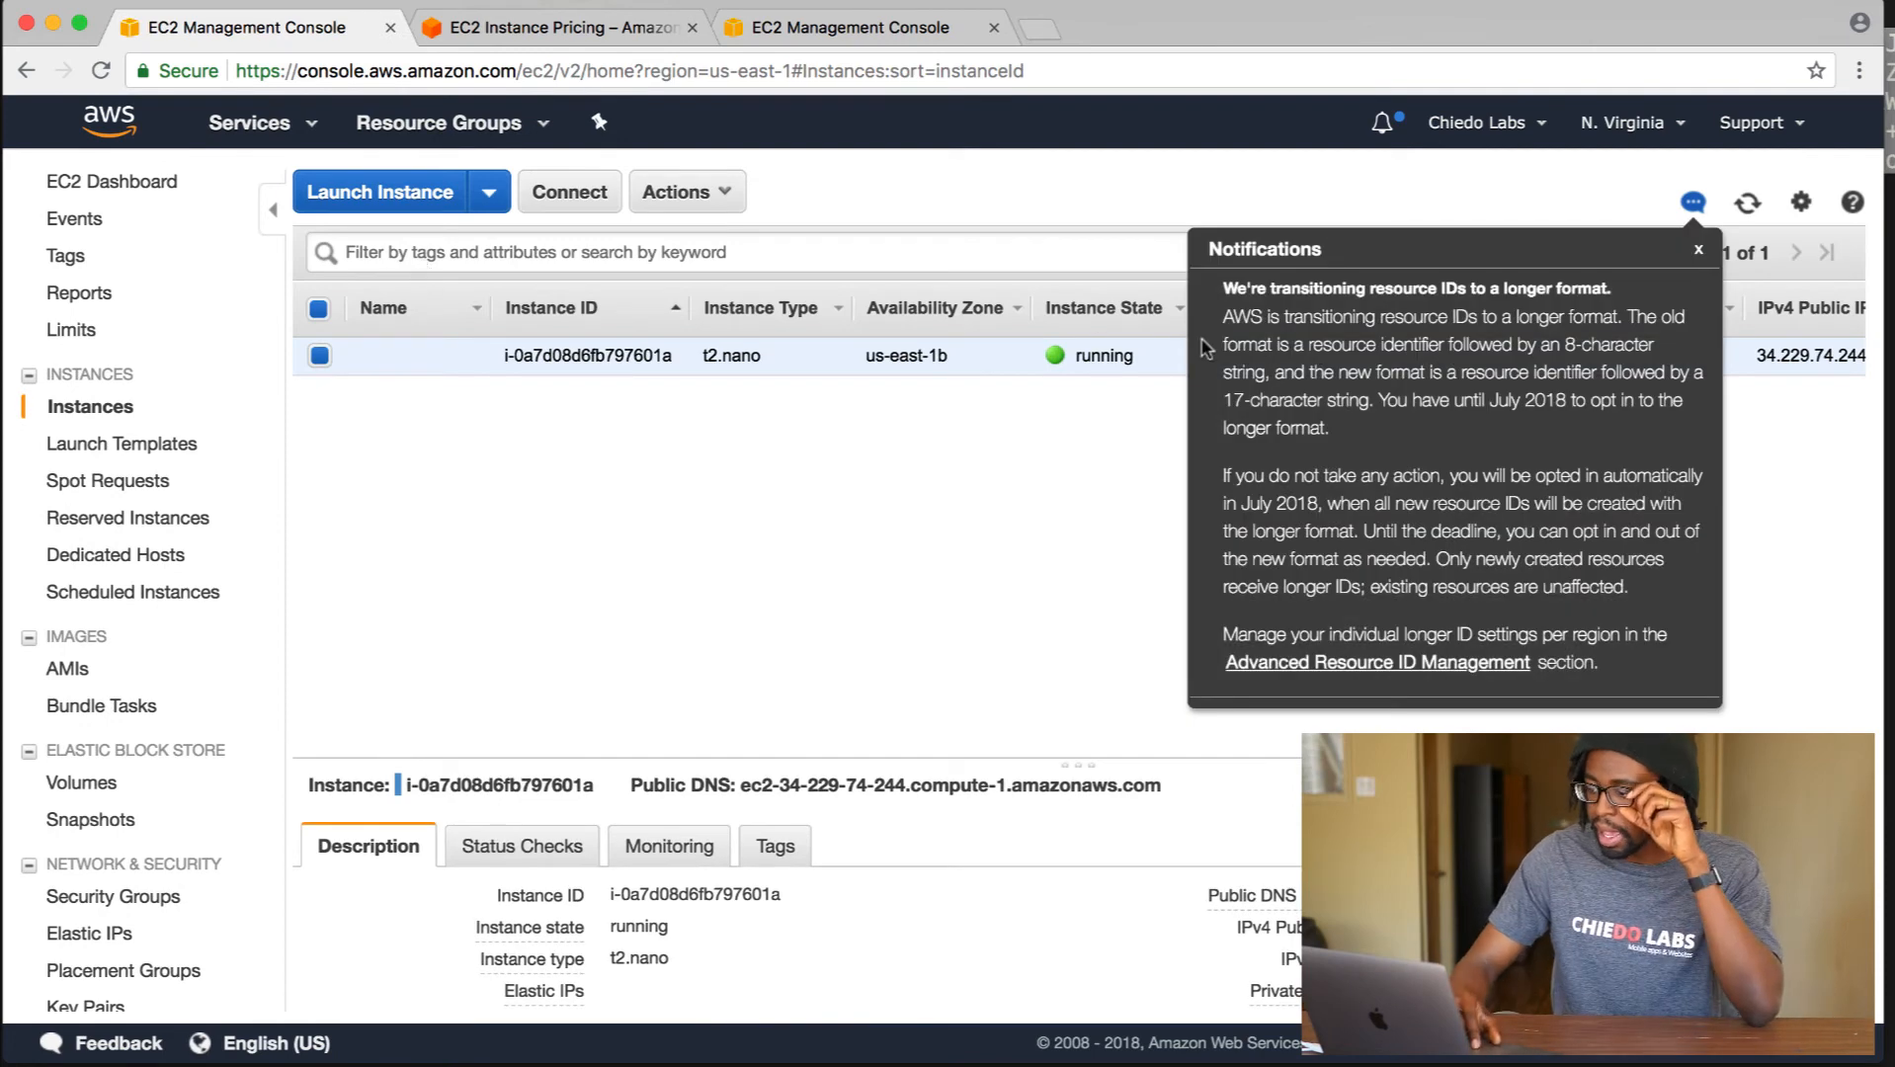
left_click(1702, 252)
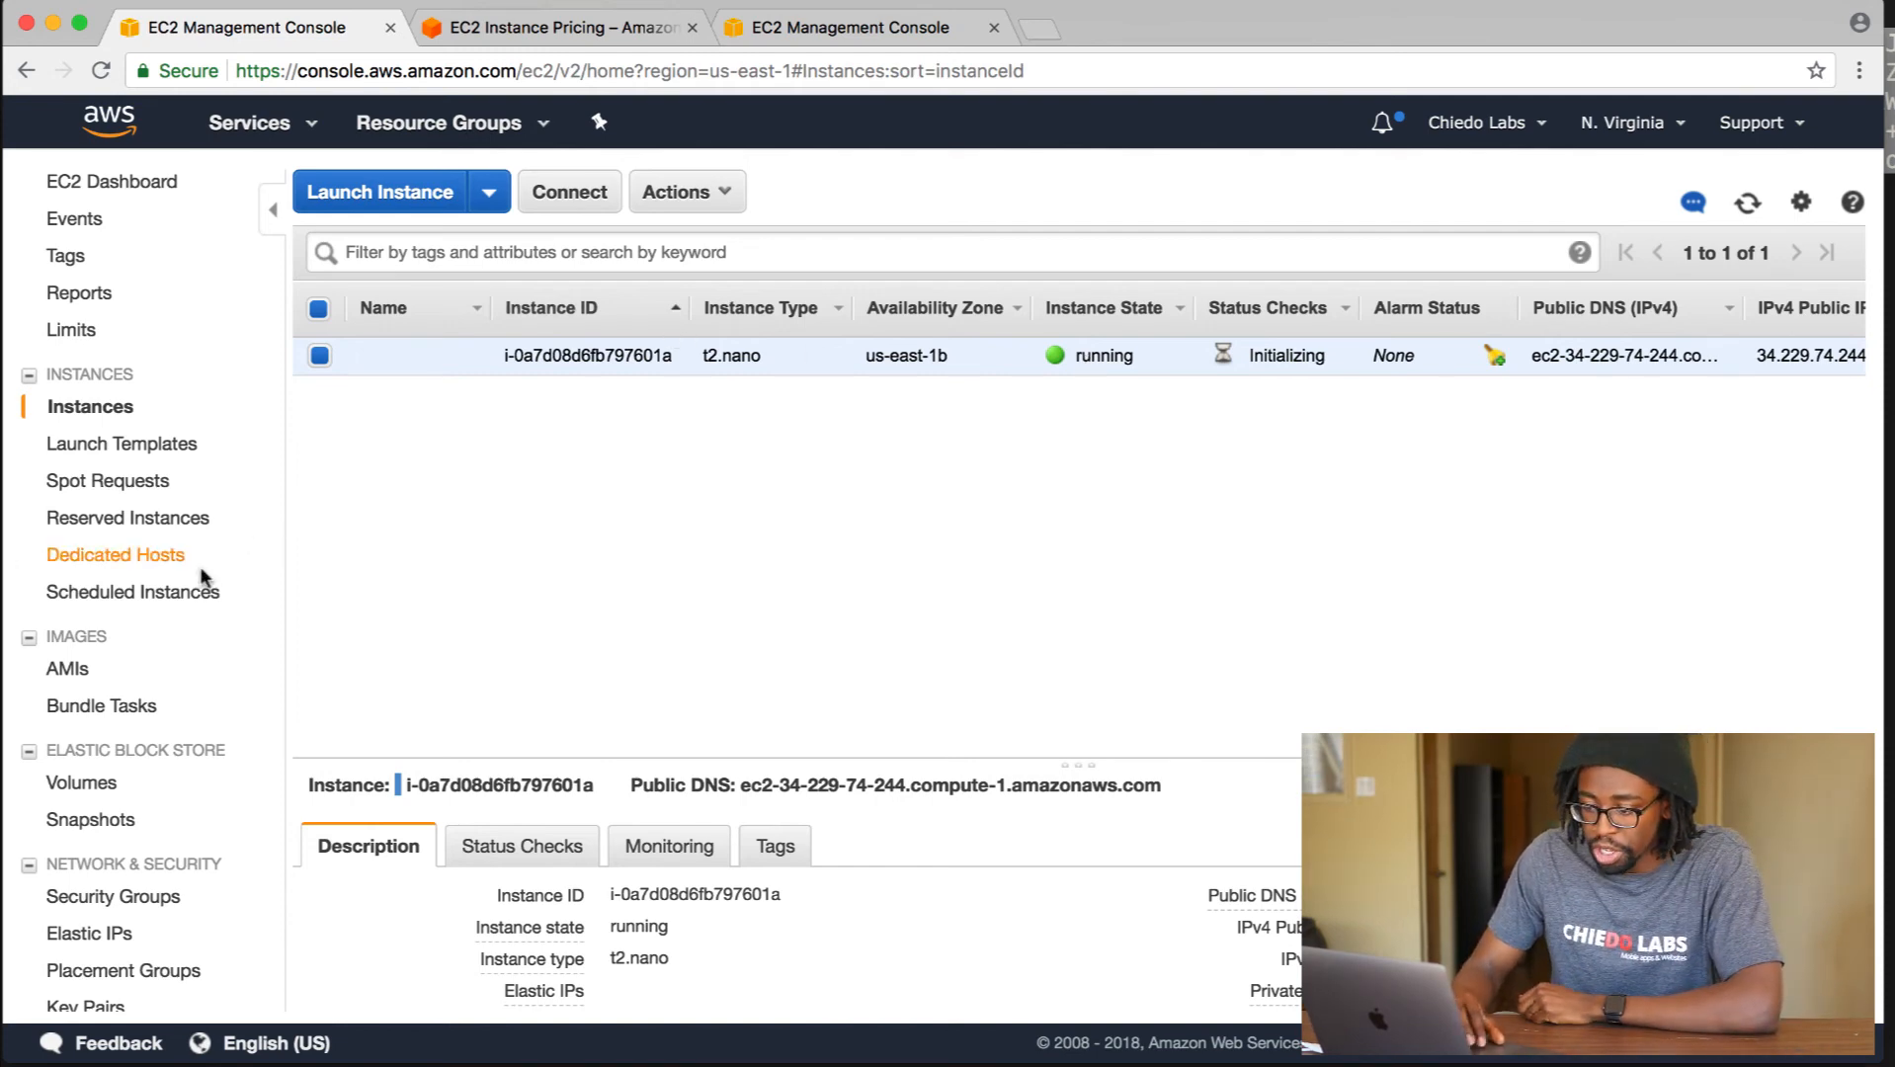
Open Elastic IPs under Network & Security and allocate a new Elastic IP address.
scroll(200, 565, "down", 2)
scroll(200, 578, "up", 1)
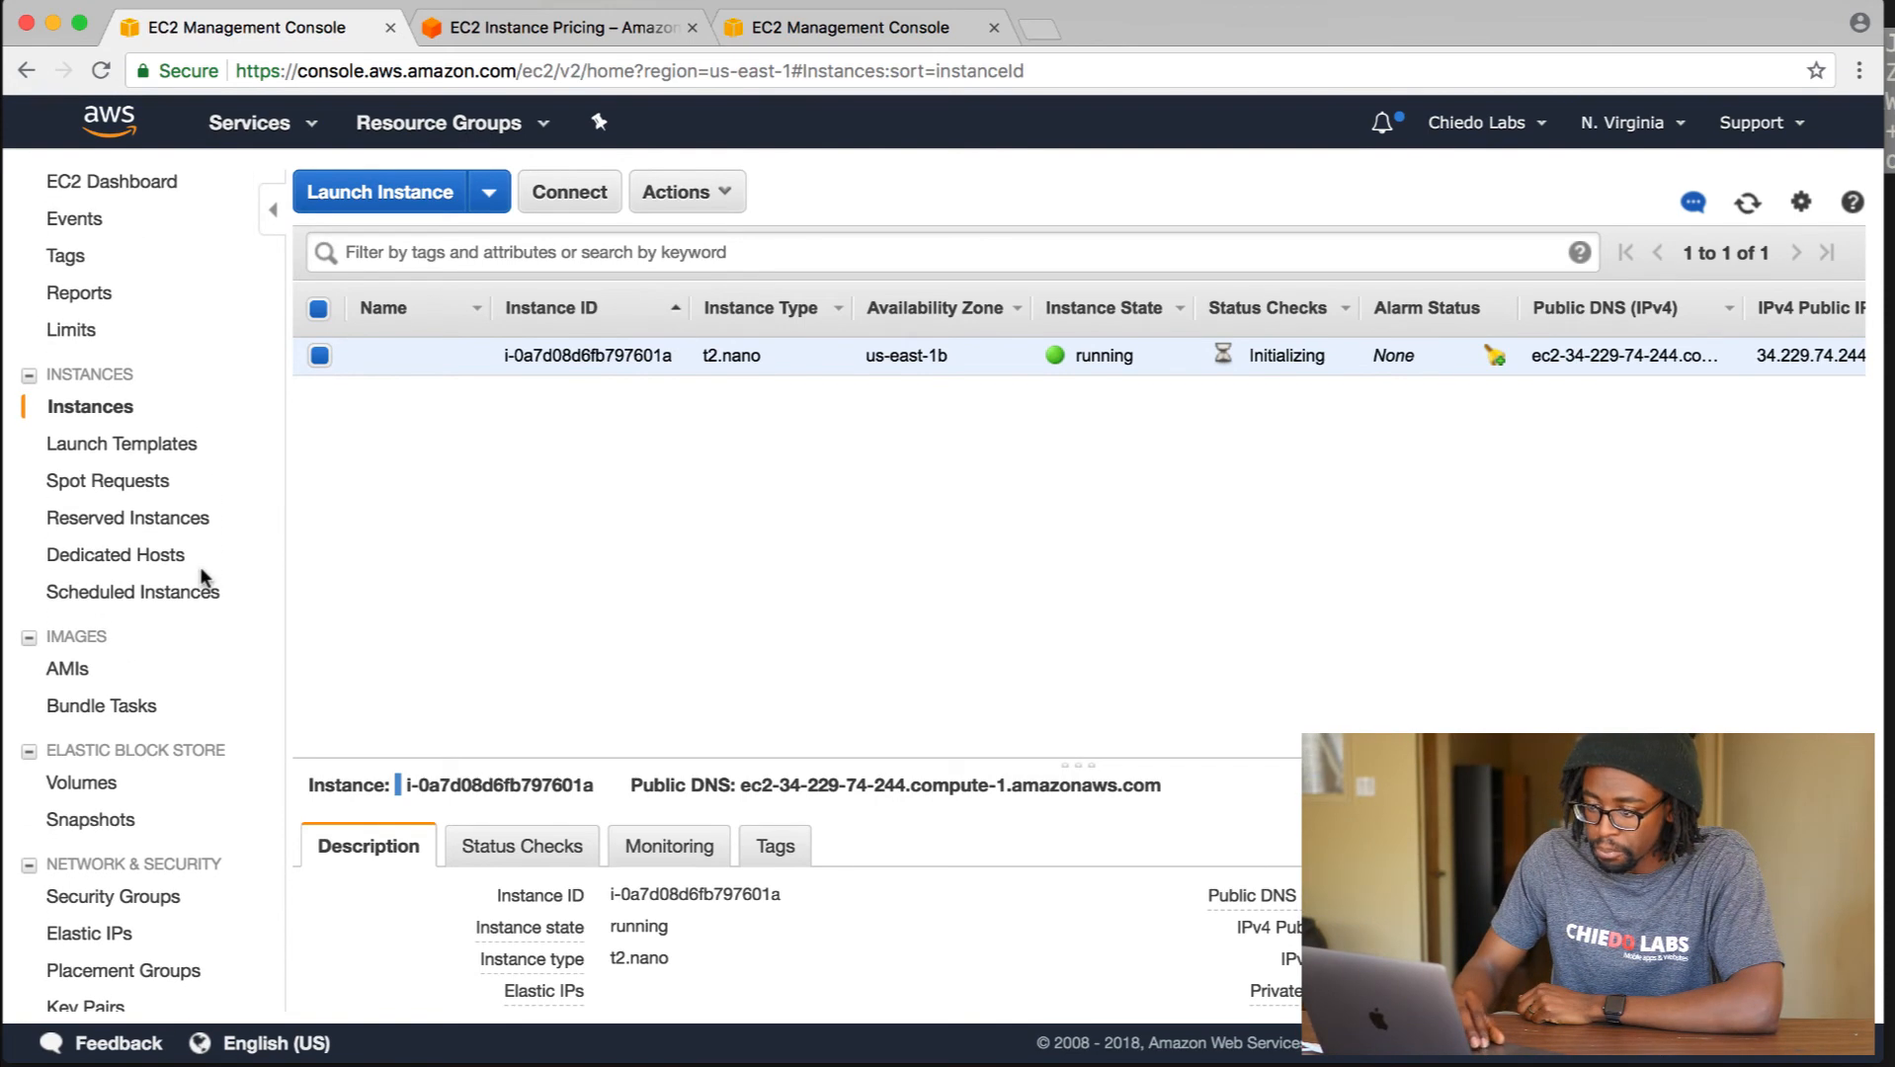
scroll(181, 601, "down", 3)
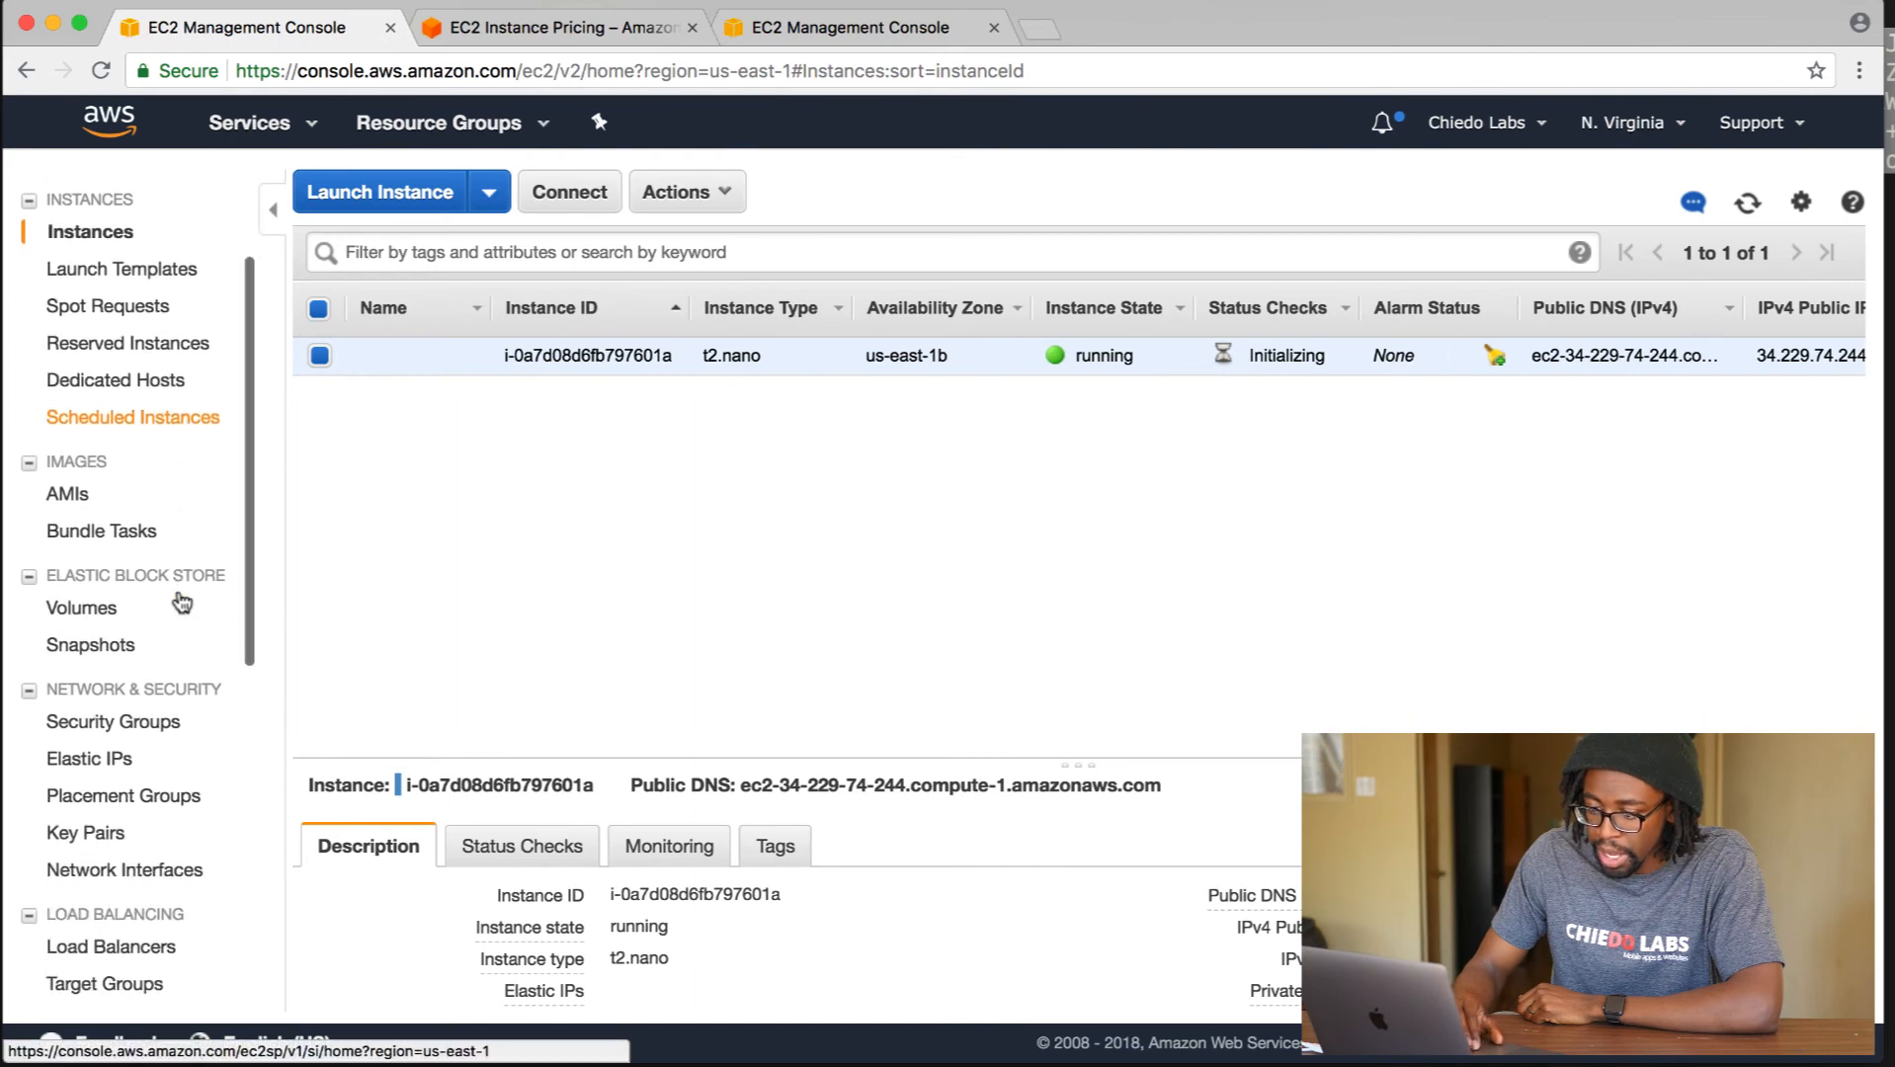
left_click(104, 758)
left_click(464, 191)
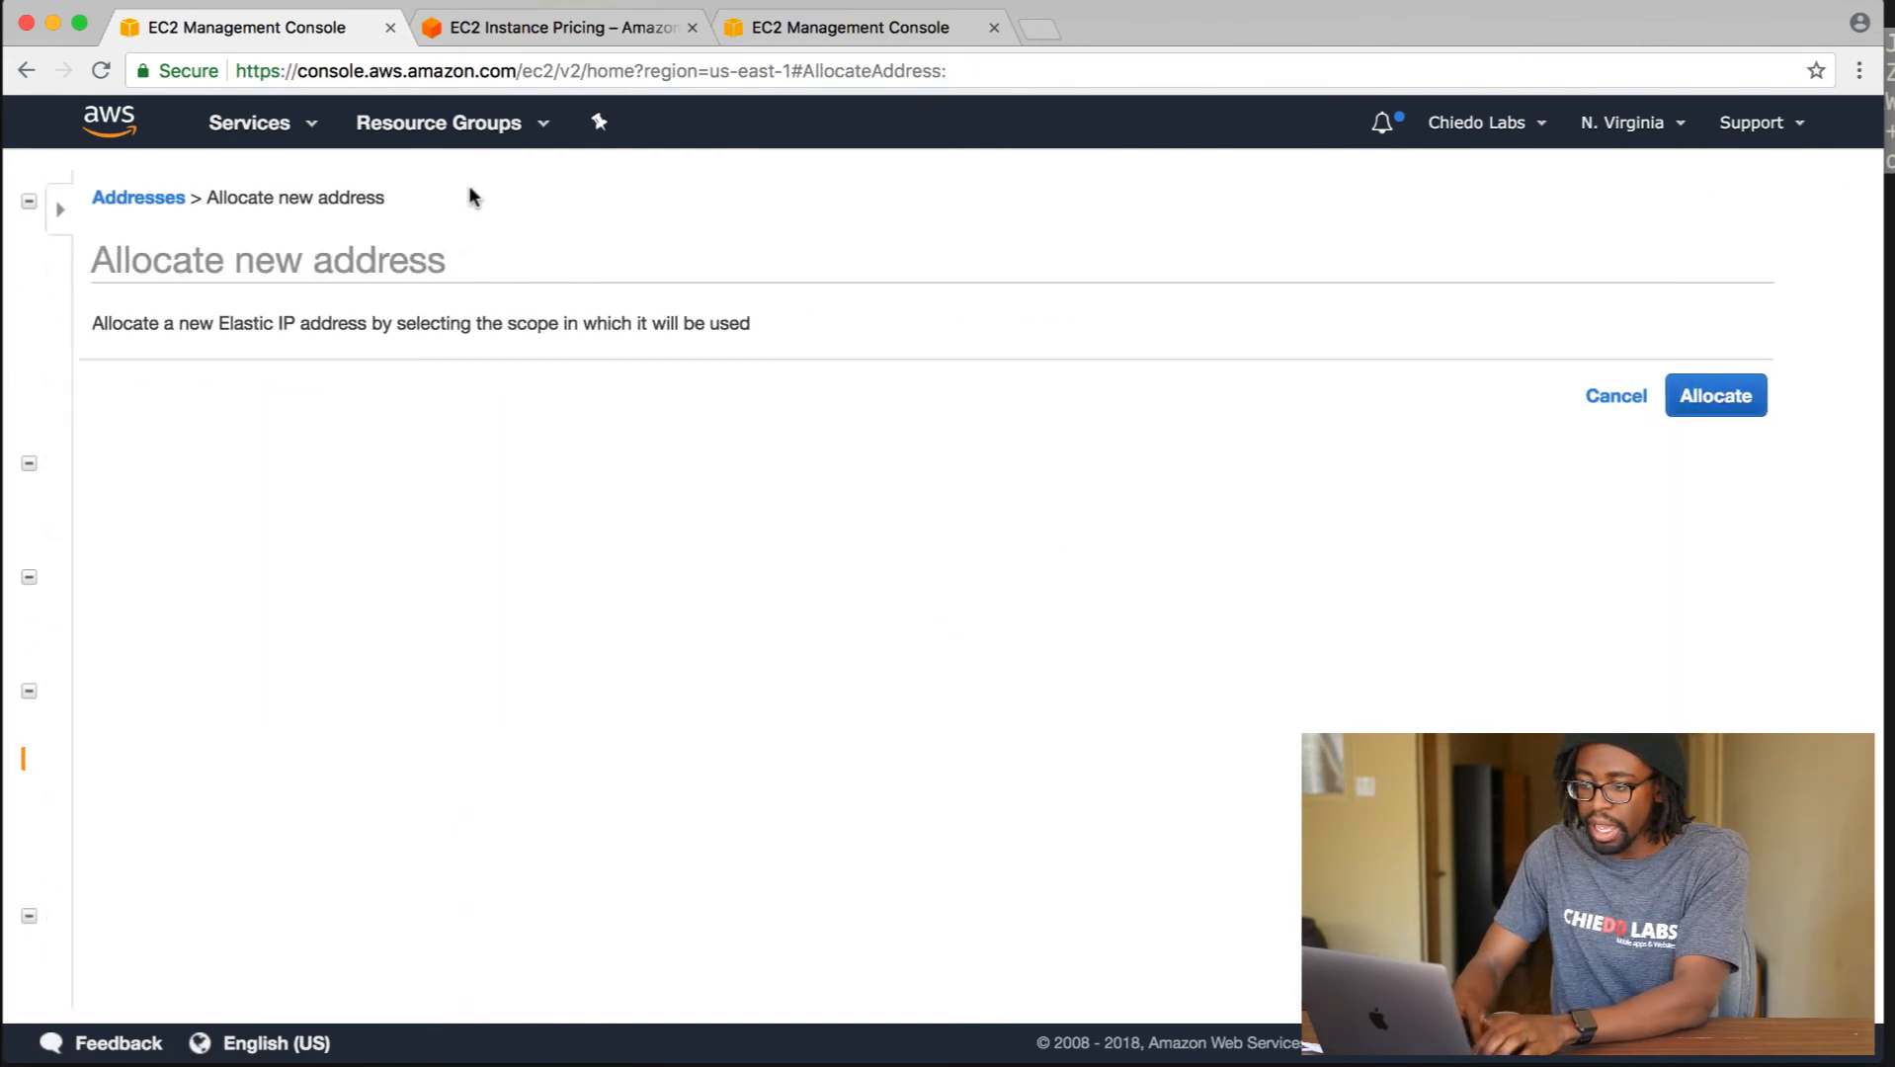
left_click(1693, 405)
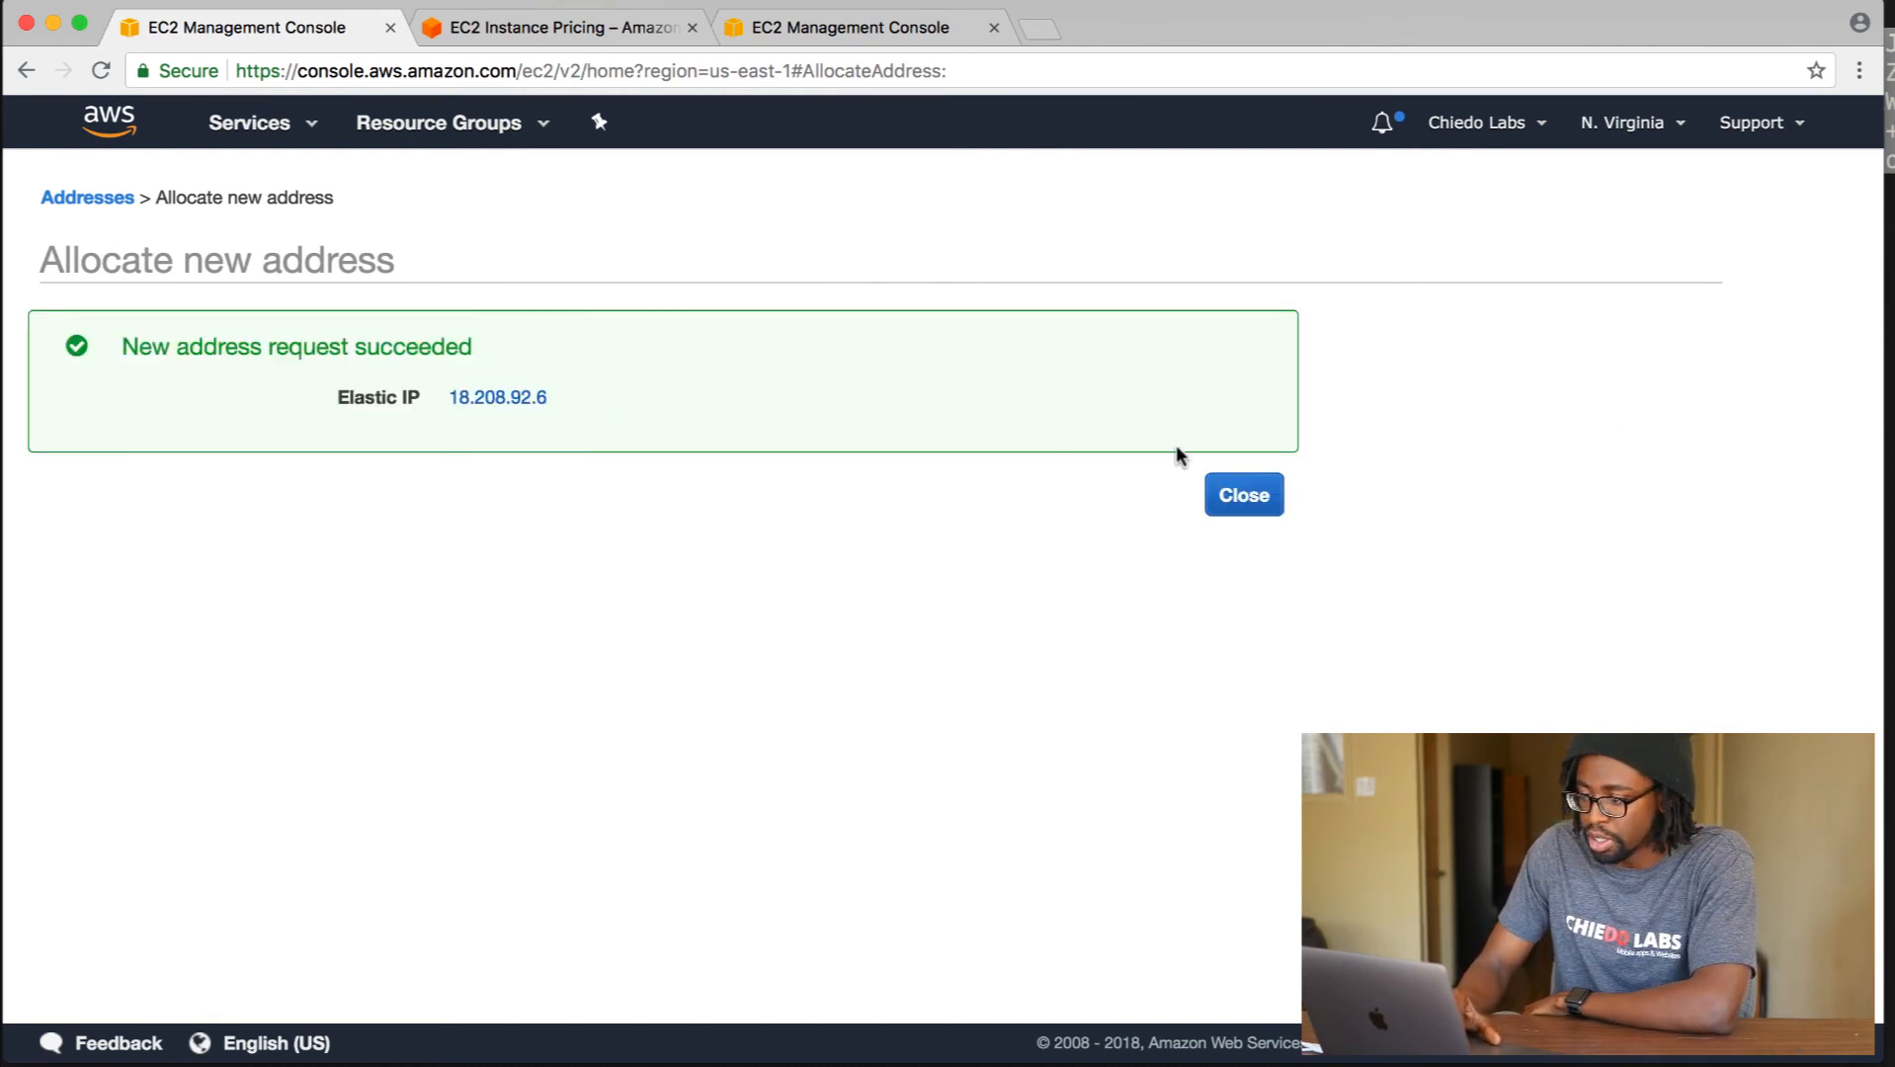
left_click(1265, 504)
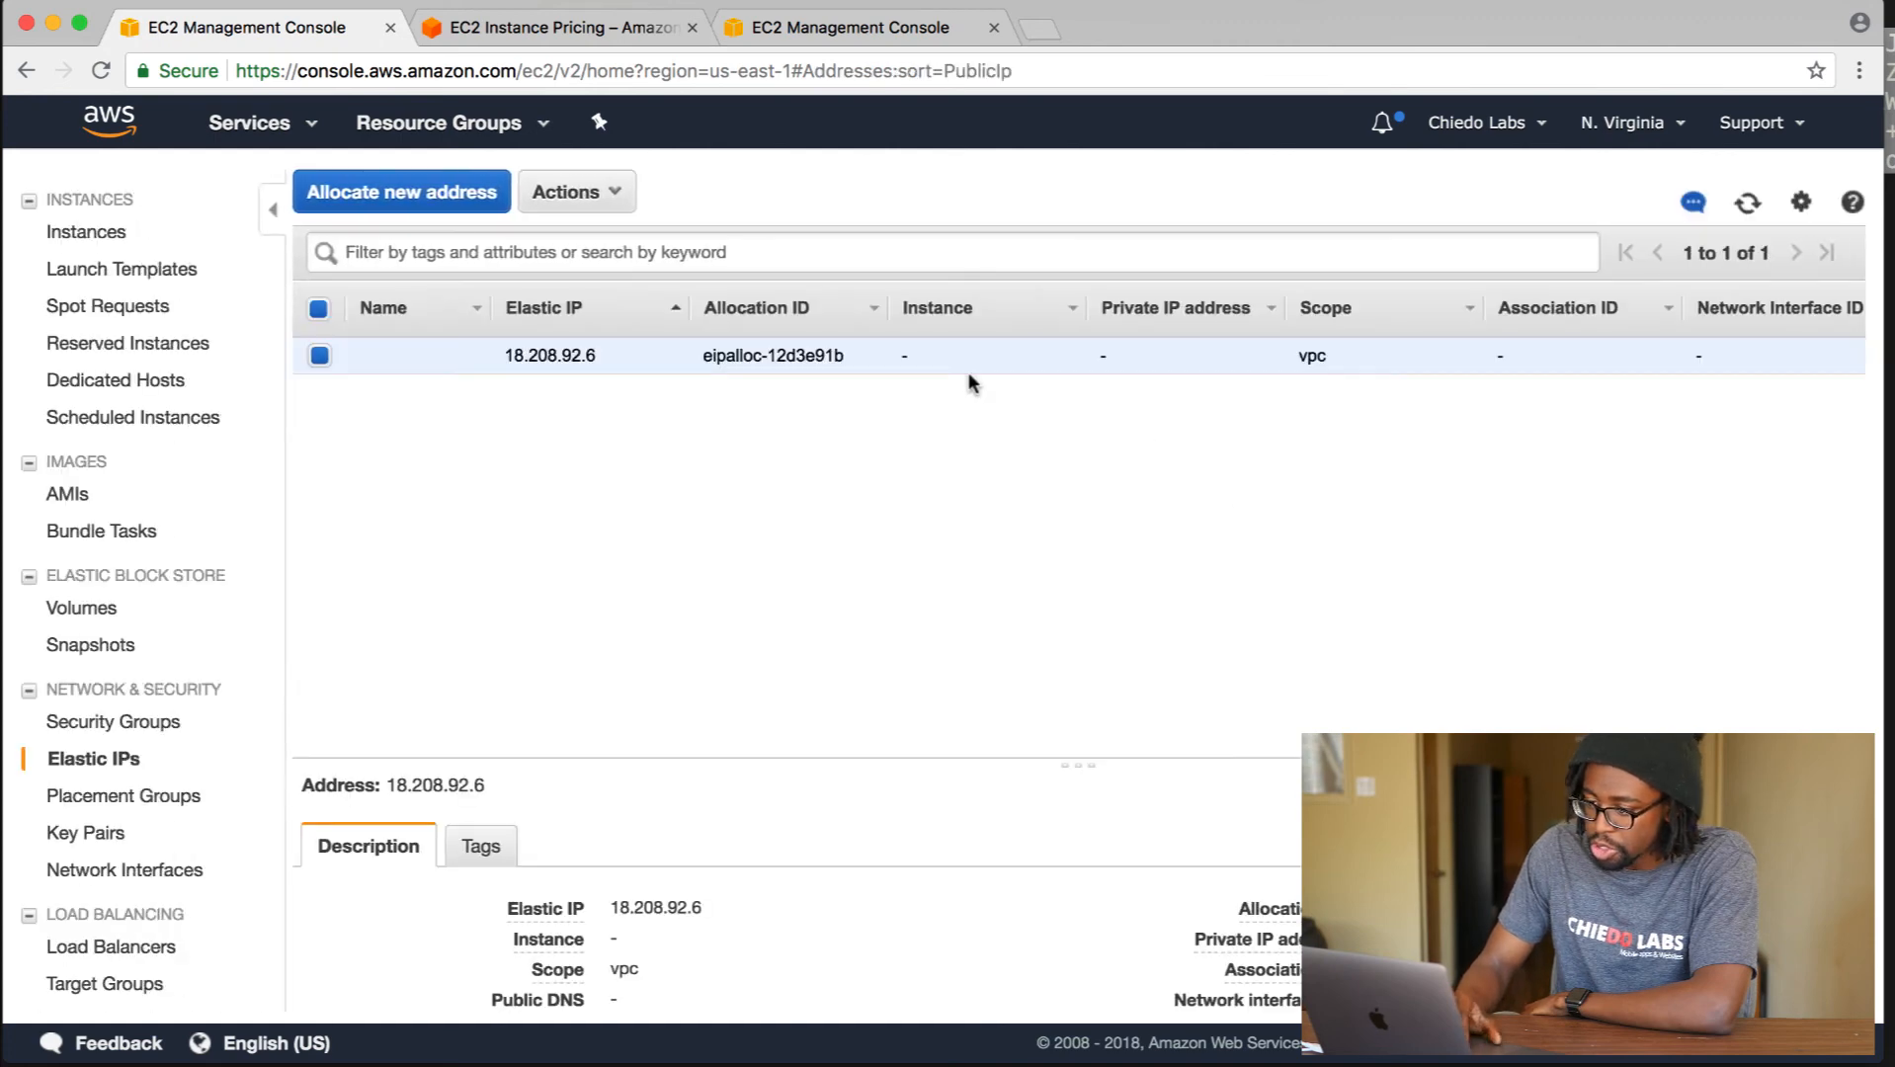
Associate the new Elastic IP address with the running instance i-0a7d08d6fb797601a.
left_click(565, 192)
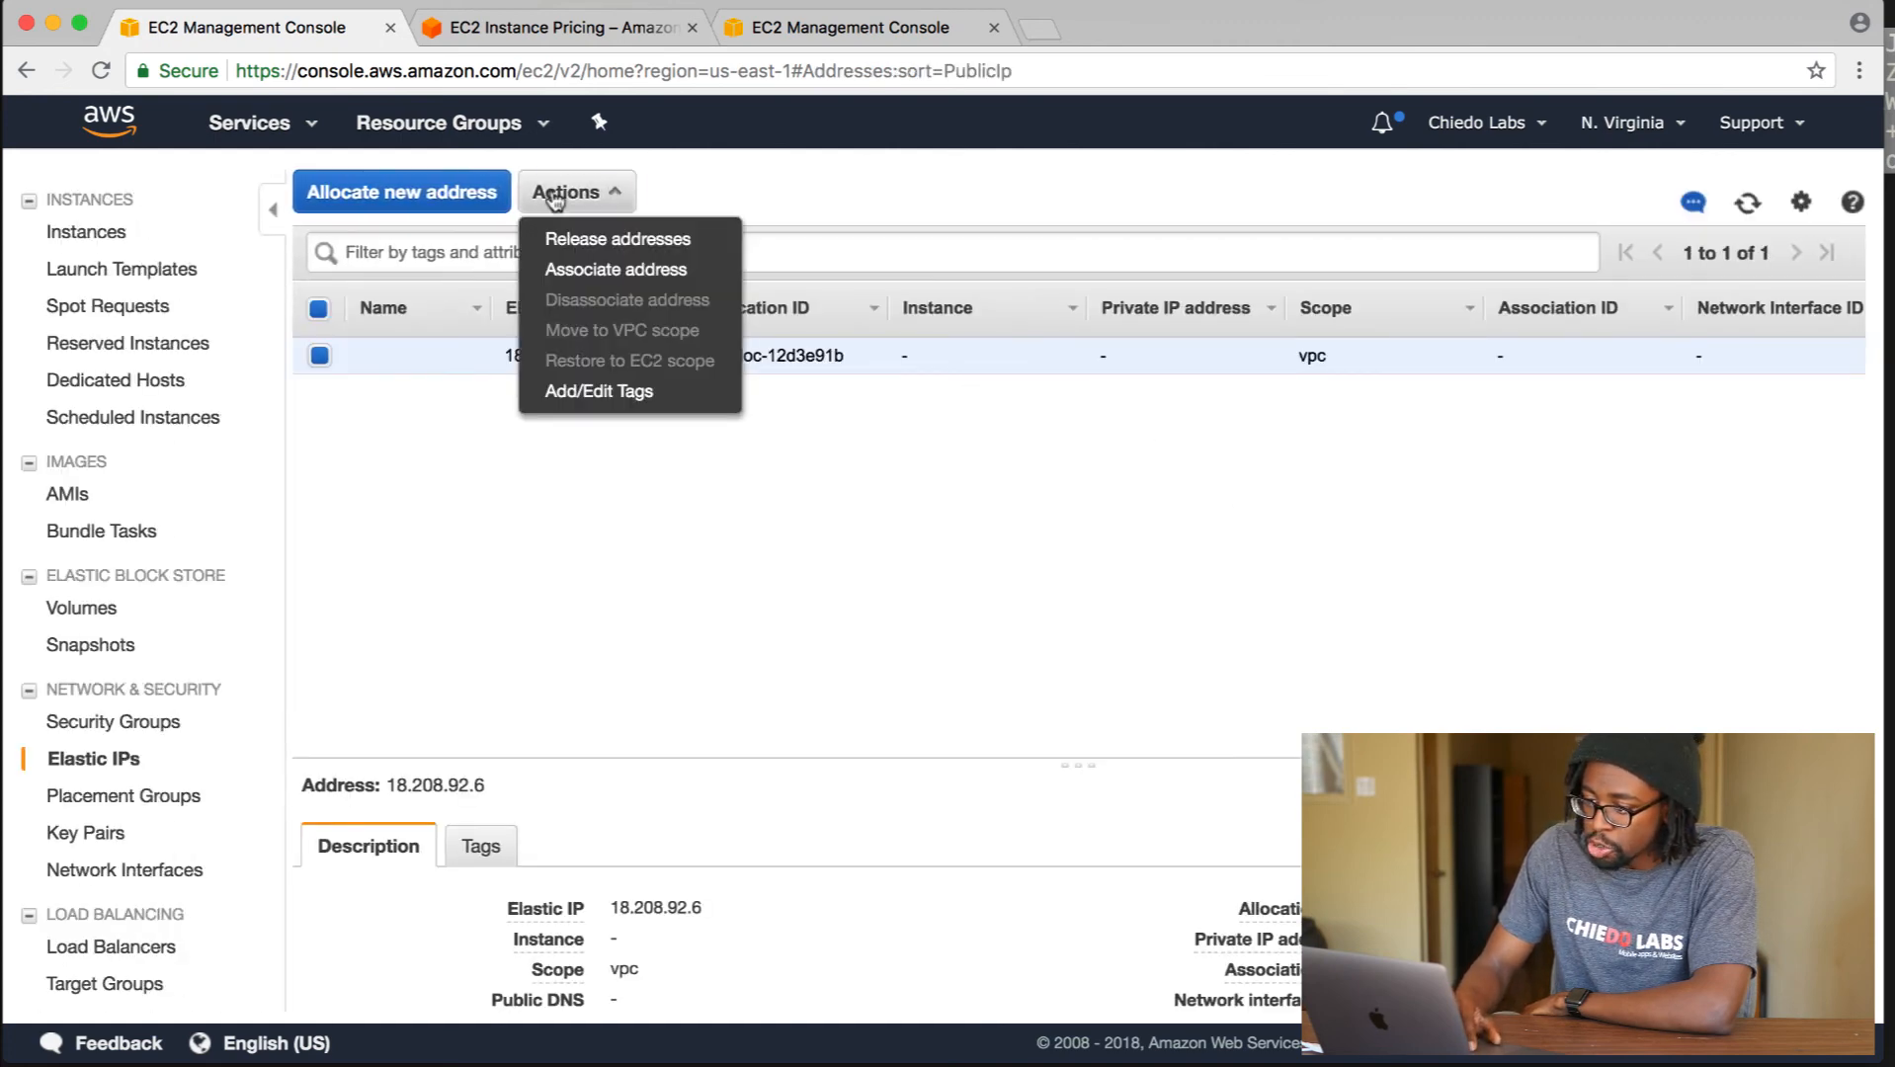
left_click(583, 270)
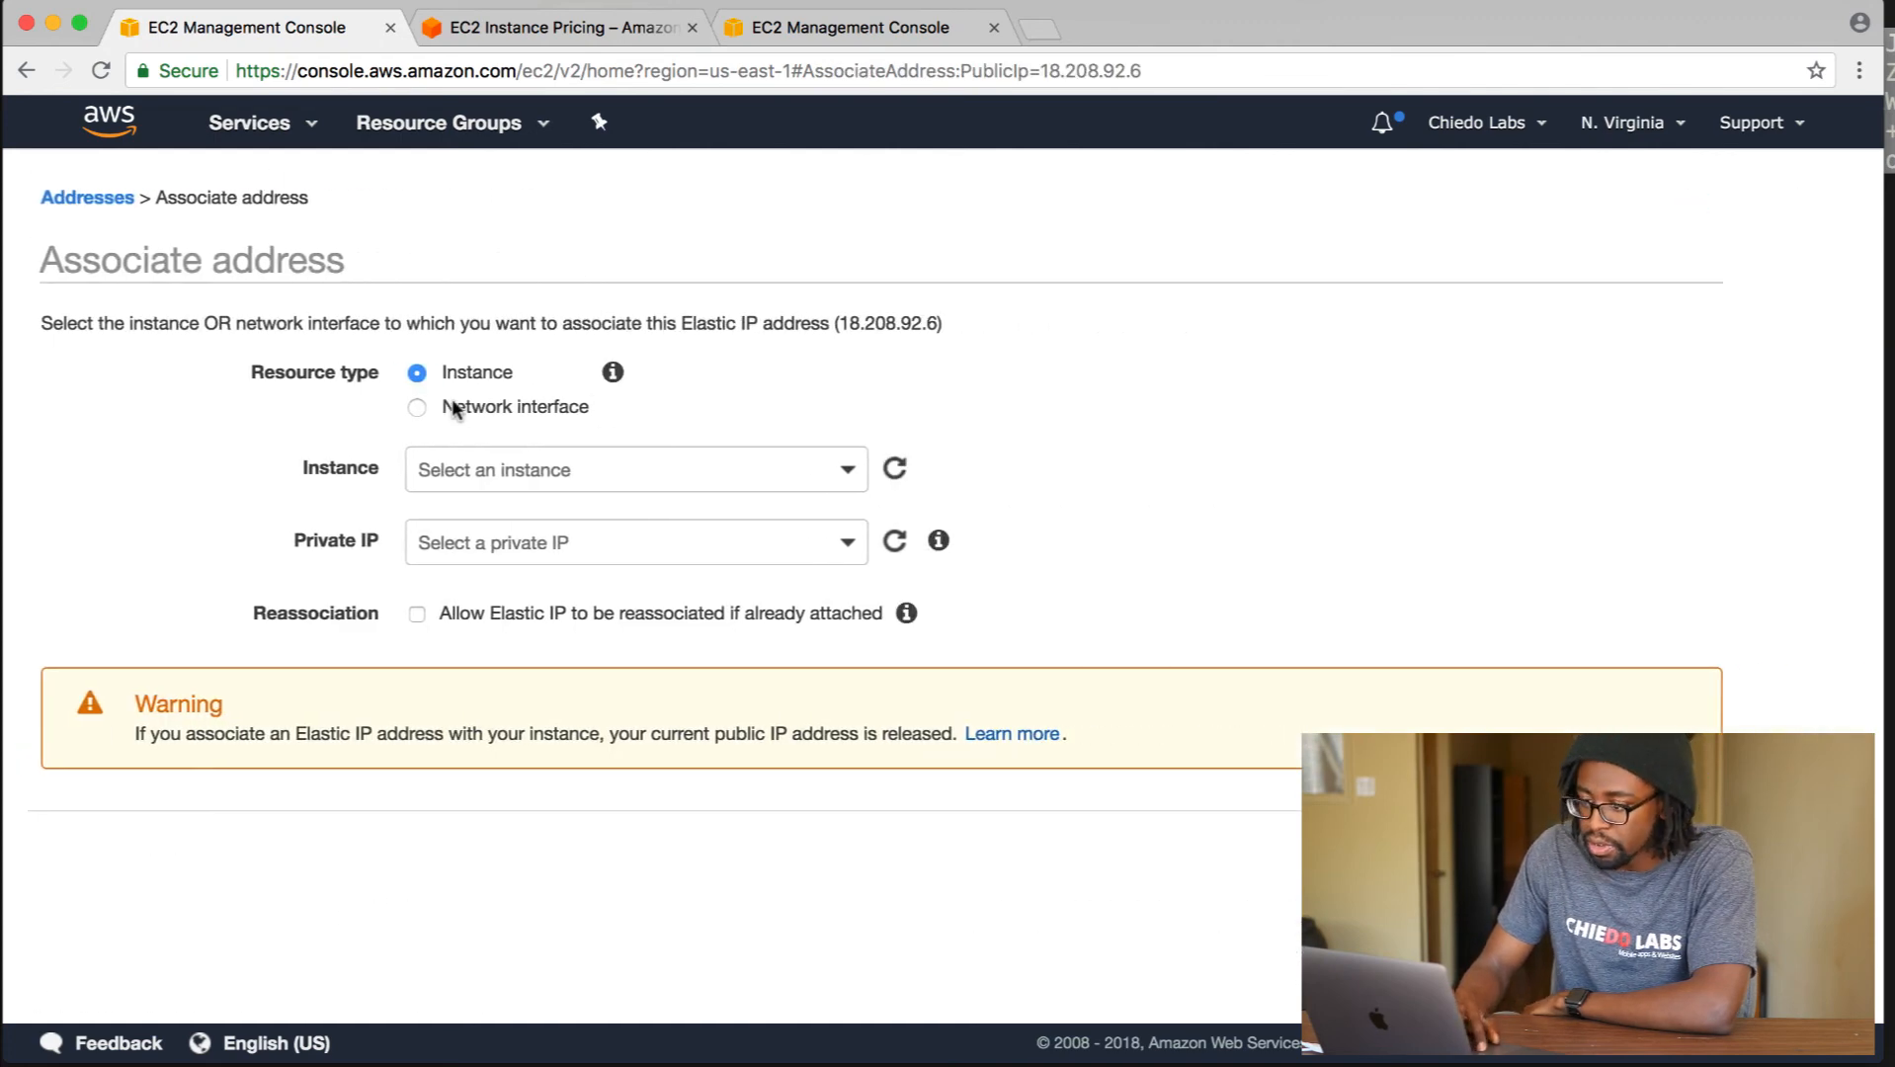
left_click(546, 464)
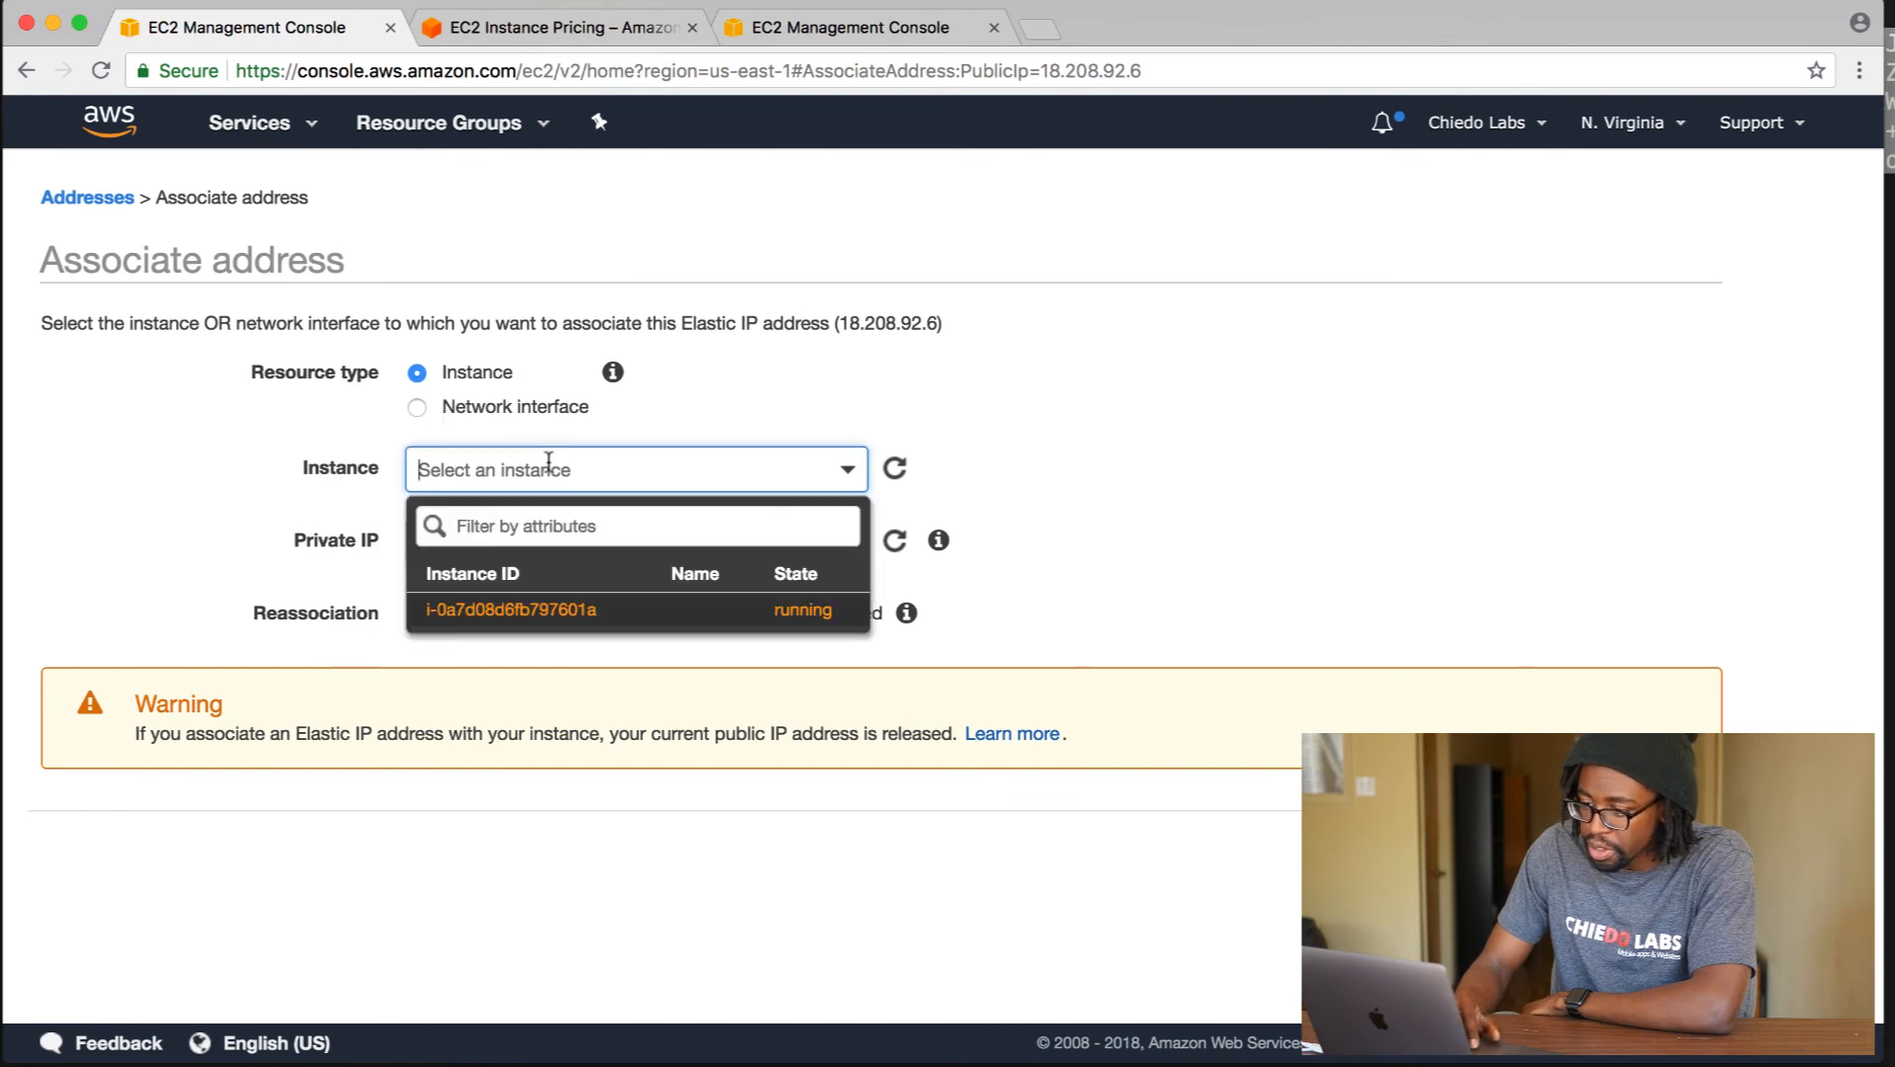
left_click(534, 612)
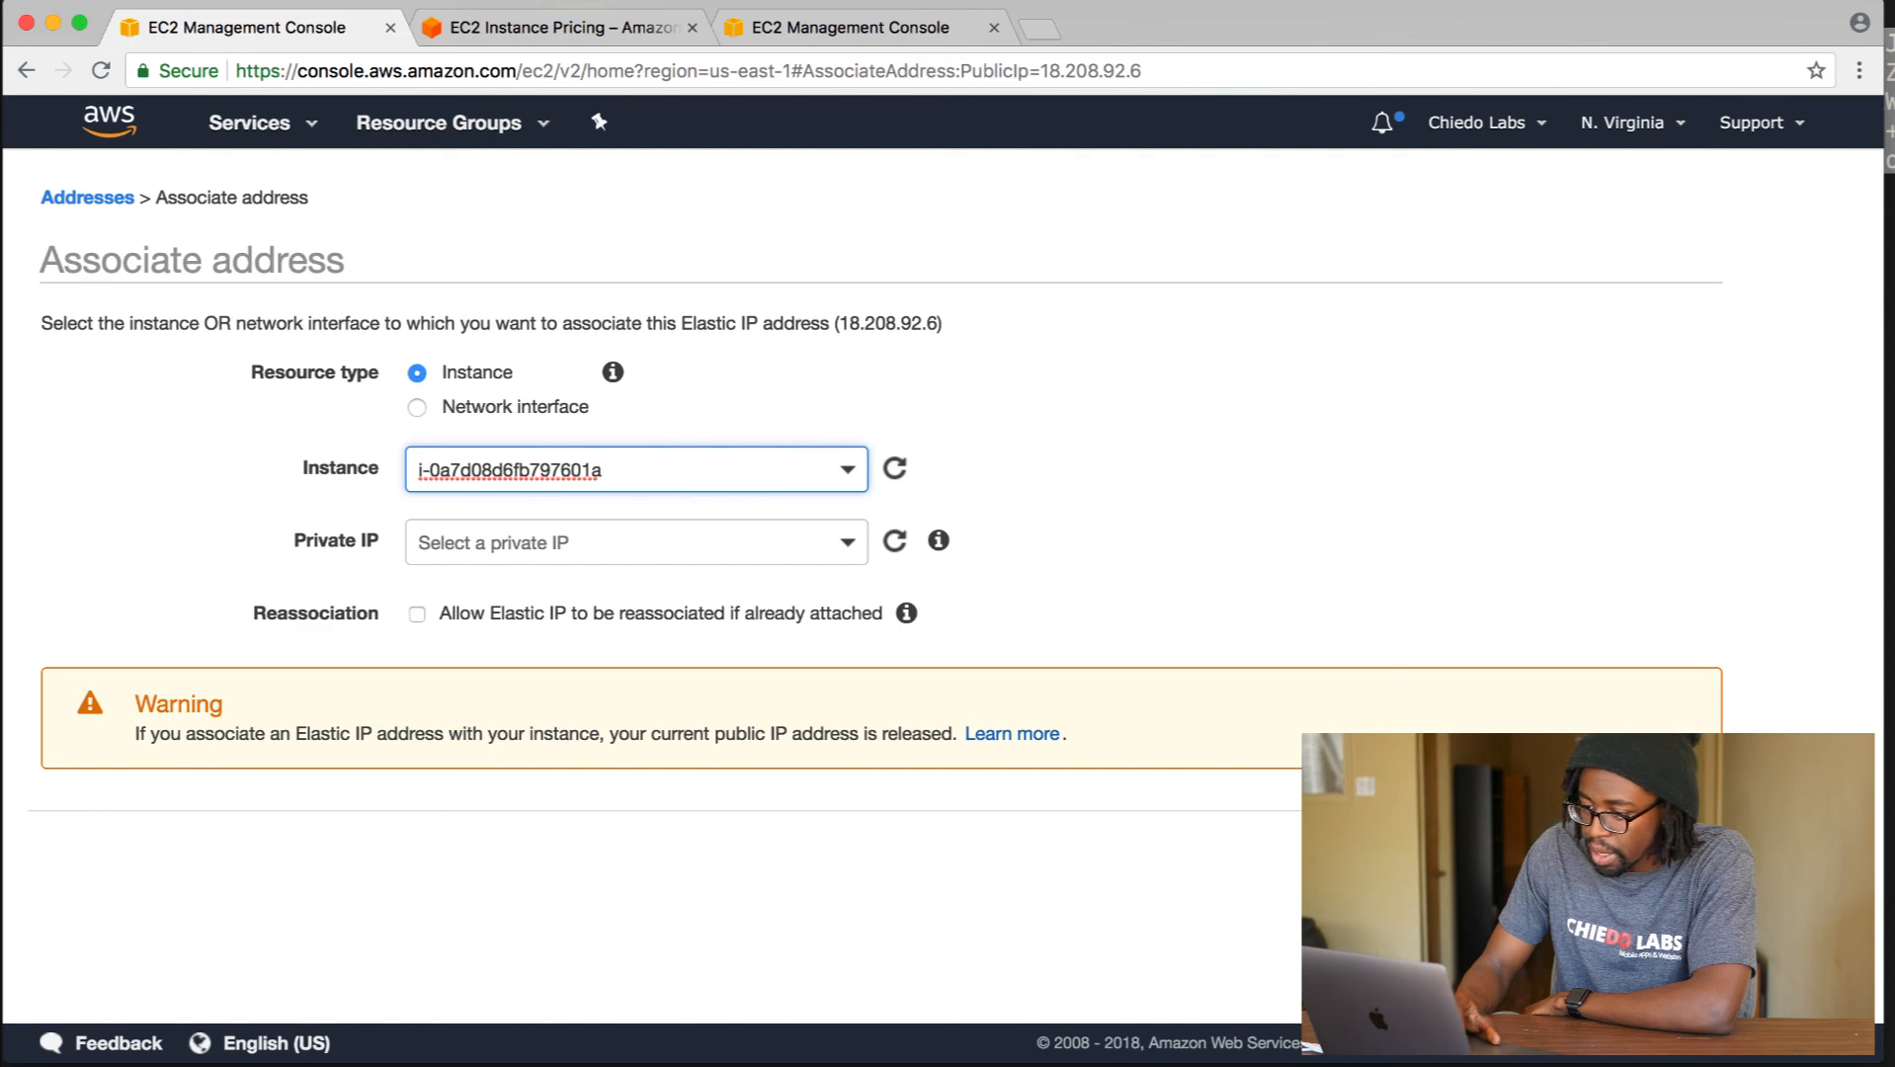
left_click(1670, 848)
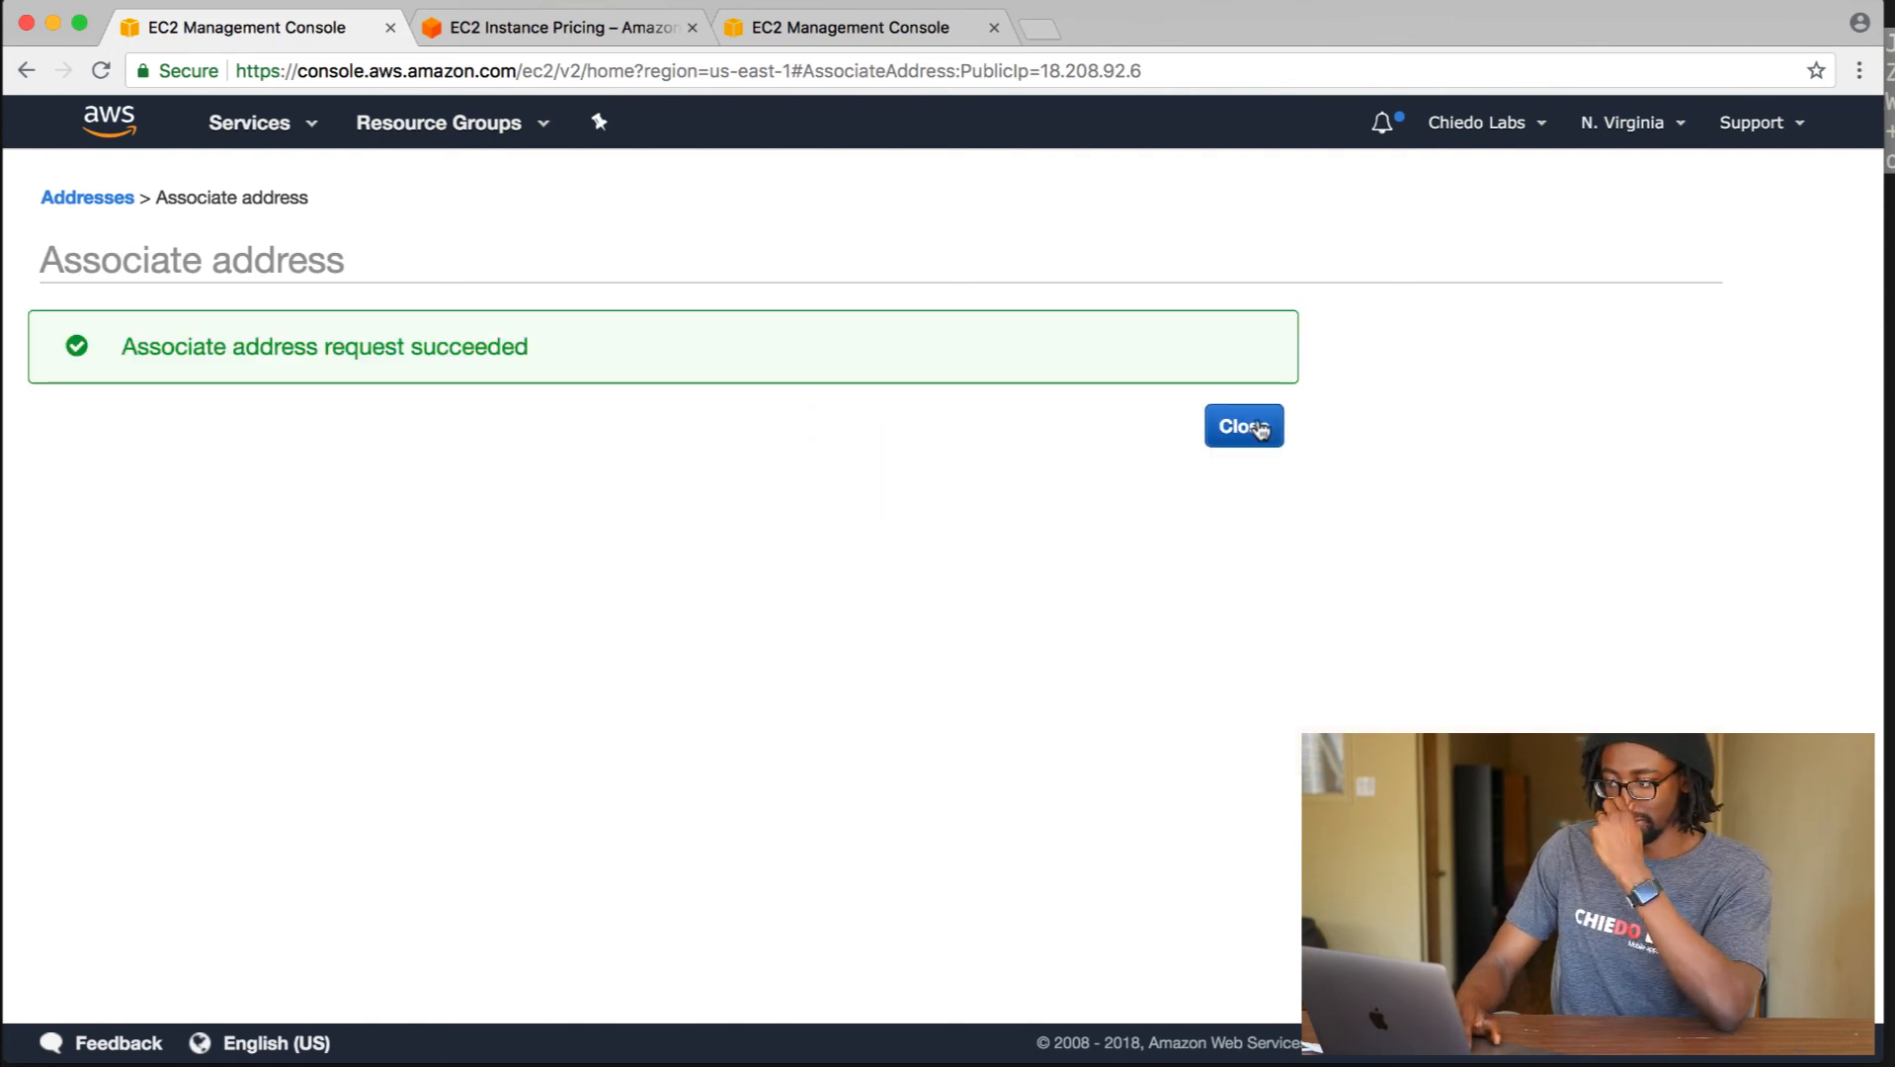
left_click(1257, 427)
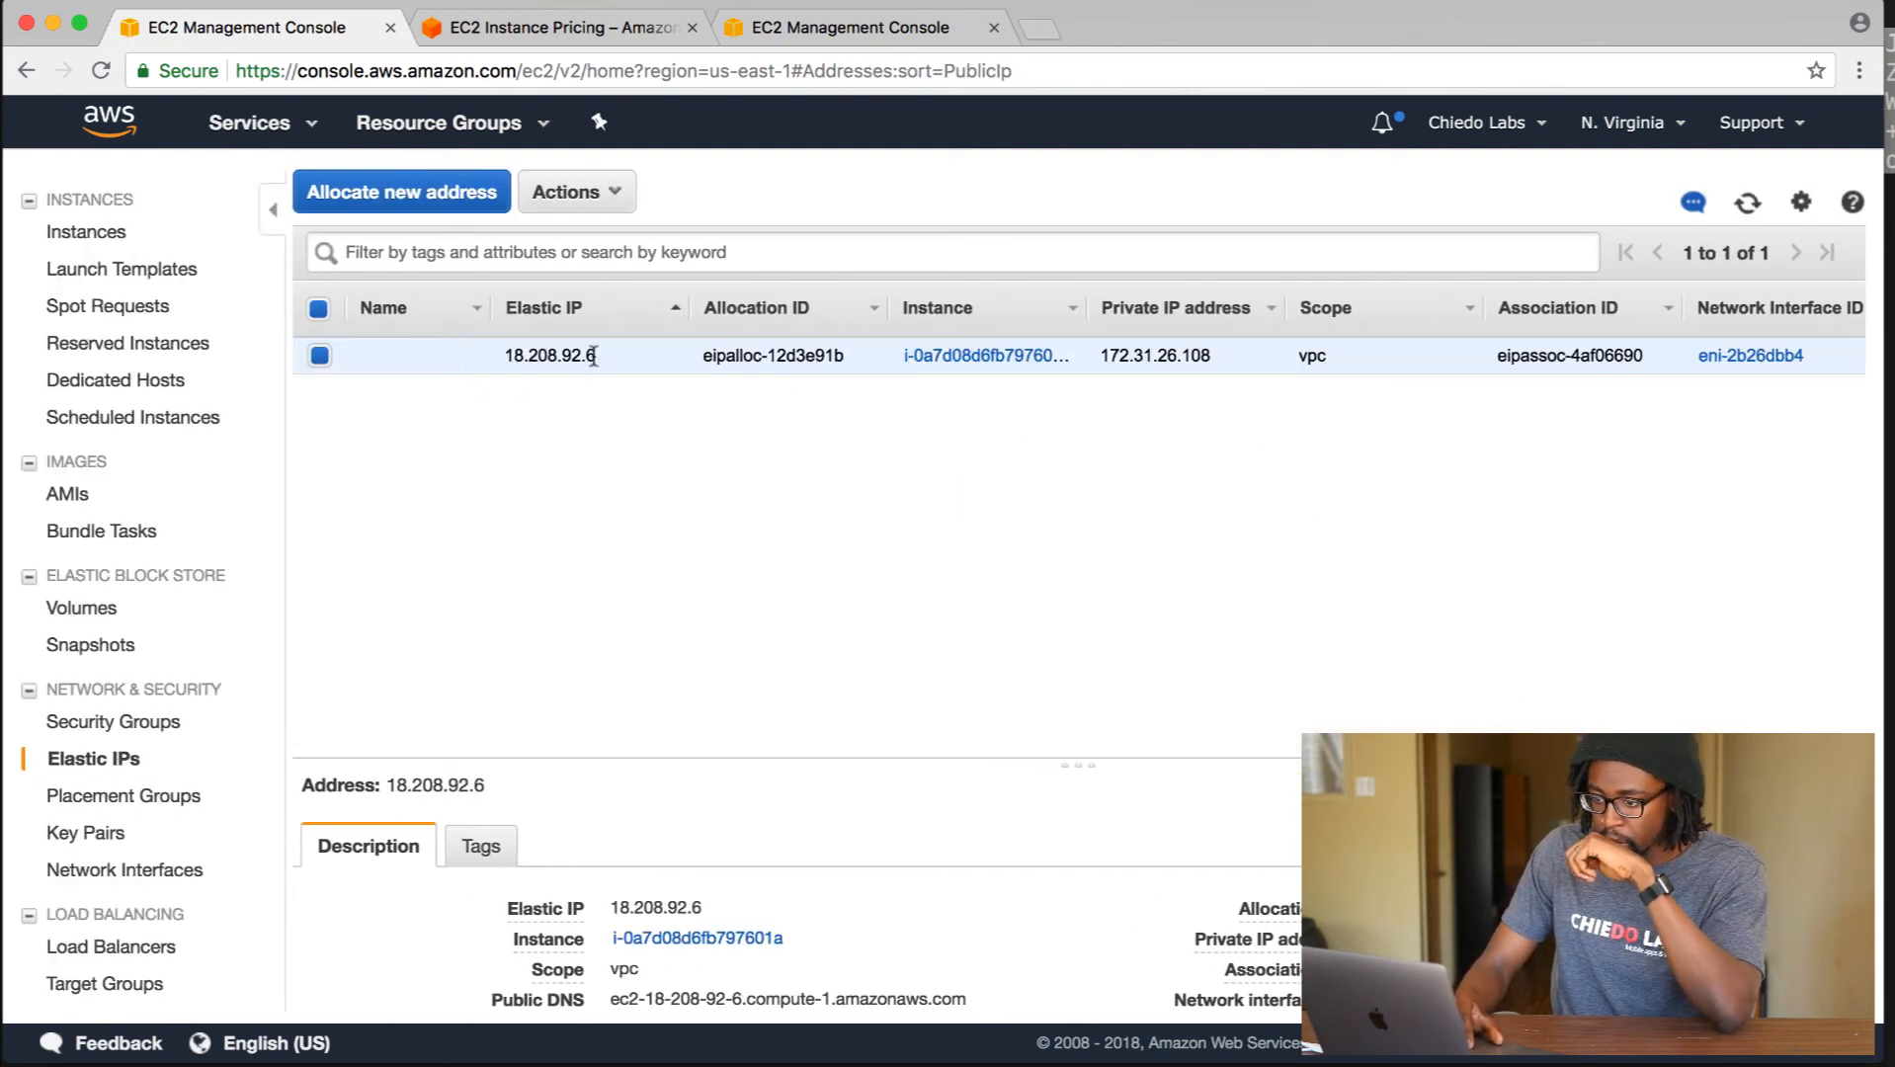
Return to the Instances list and copy the running instance's IPv4 public IP.
left_click(113, 234)
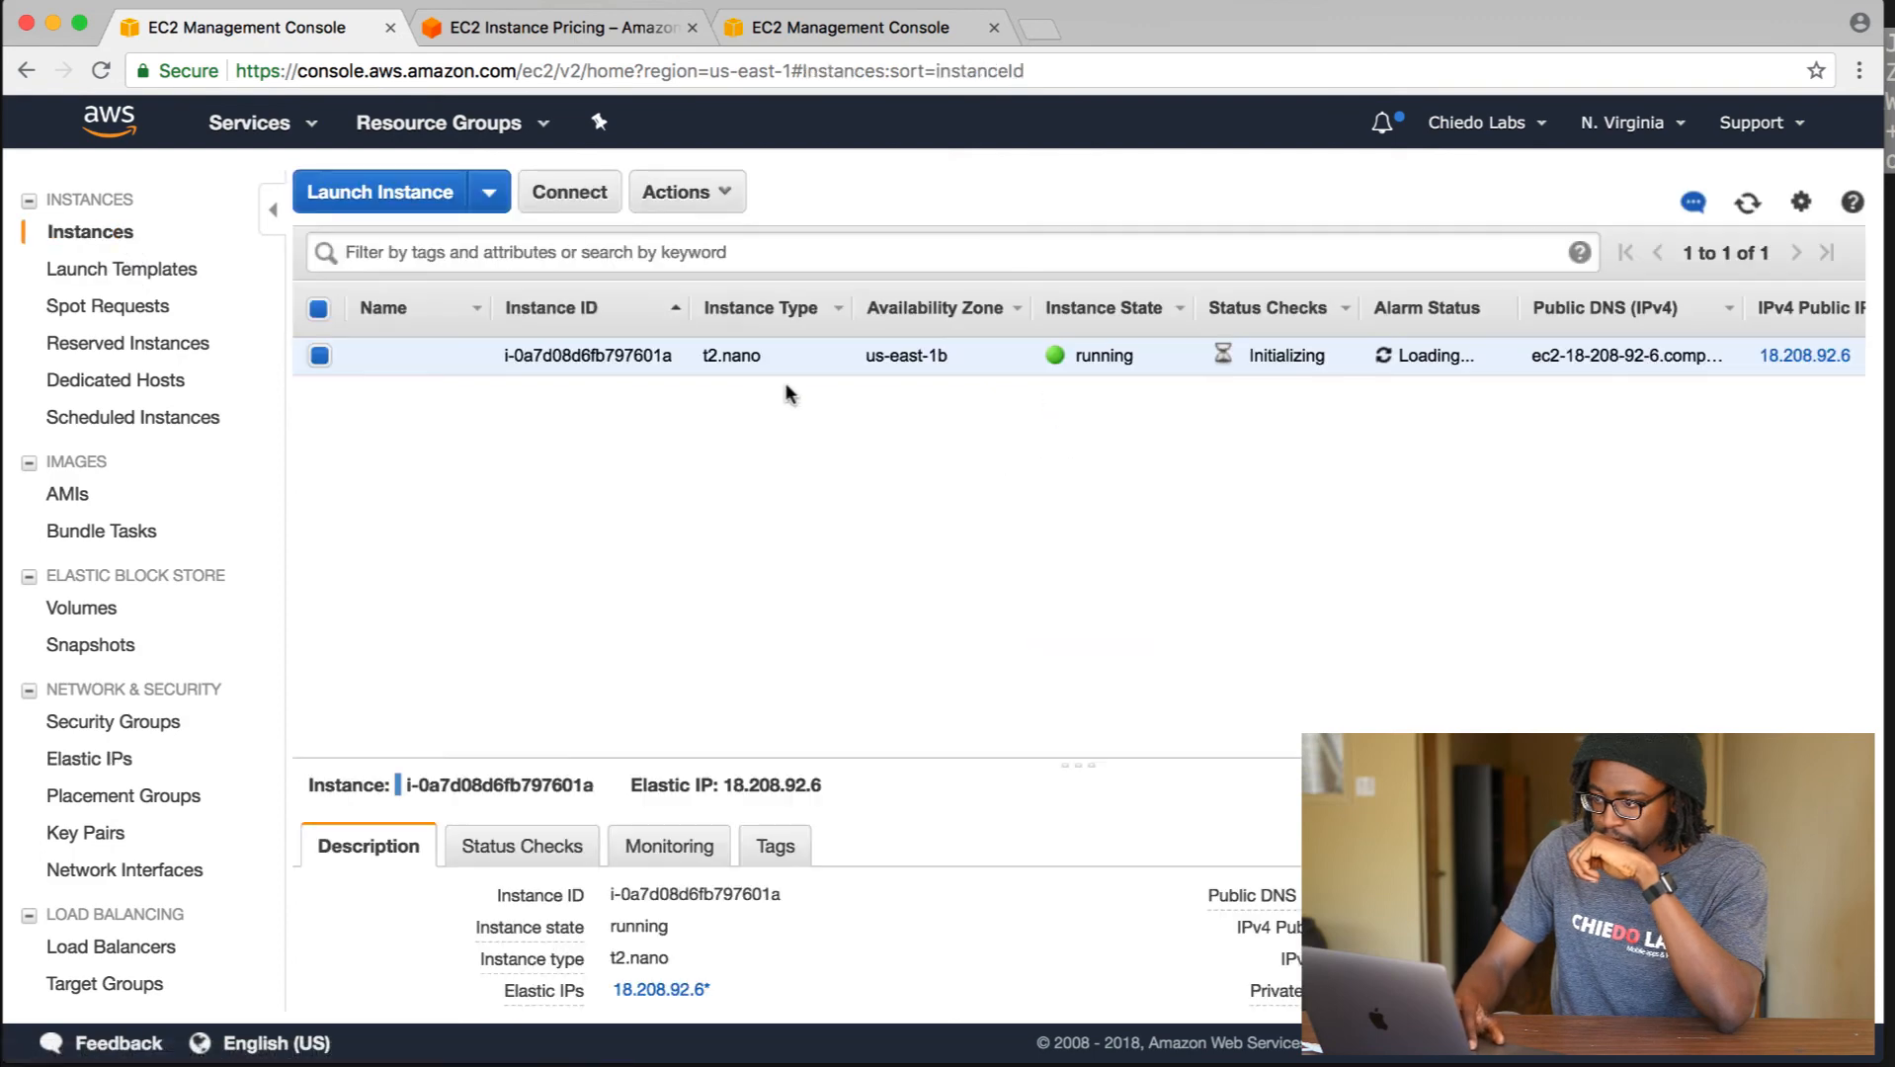
scroll(889, 395, "right", 5)
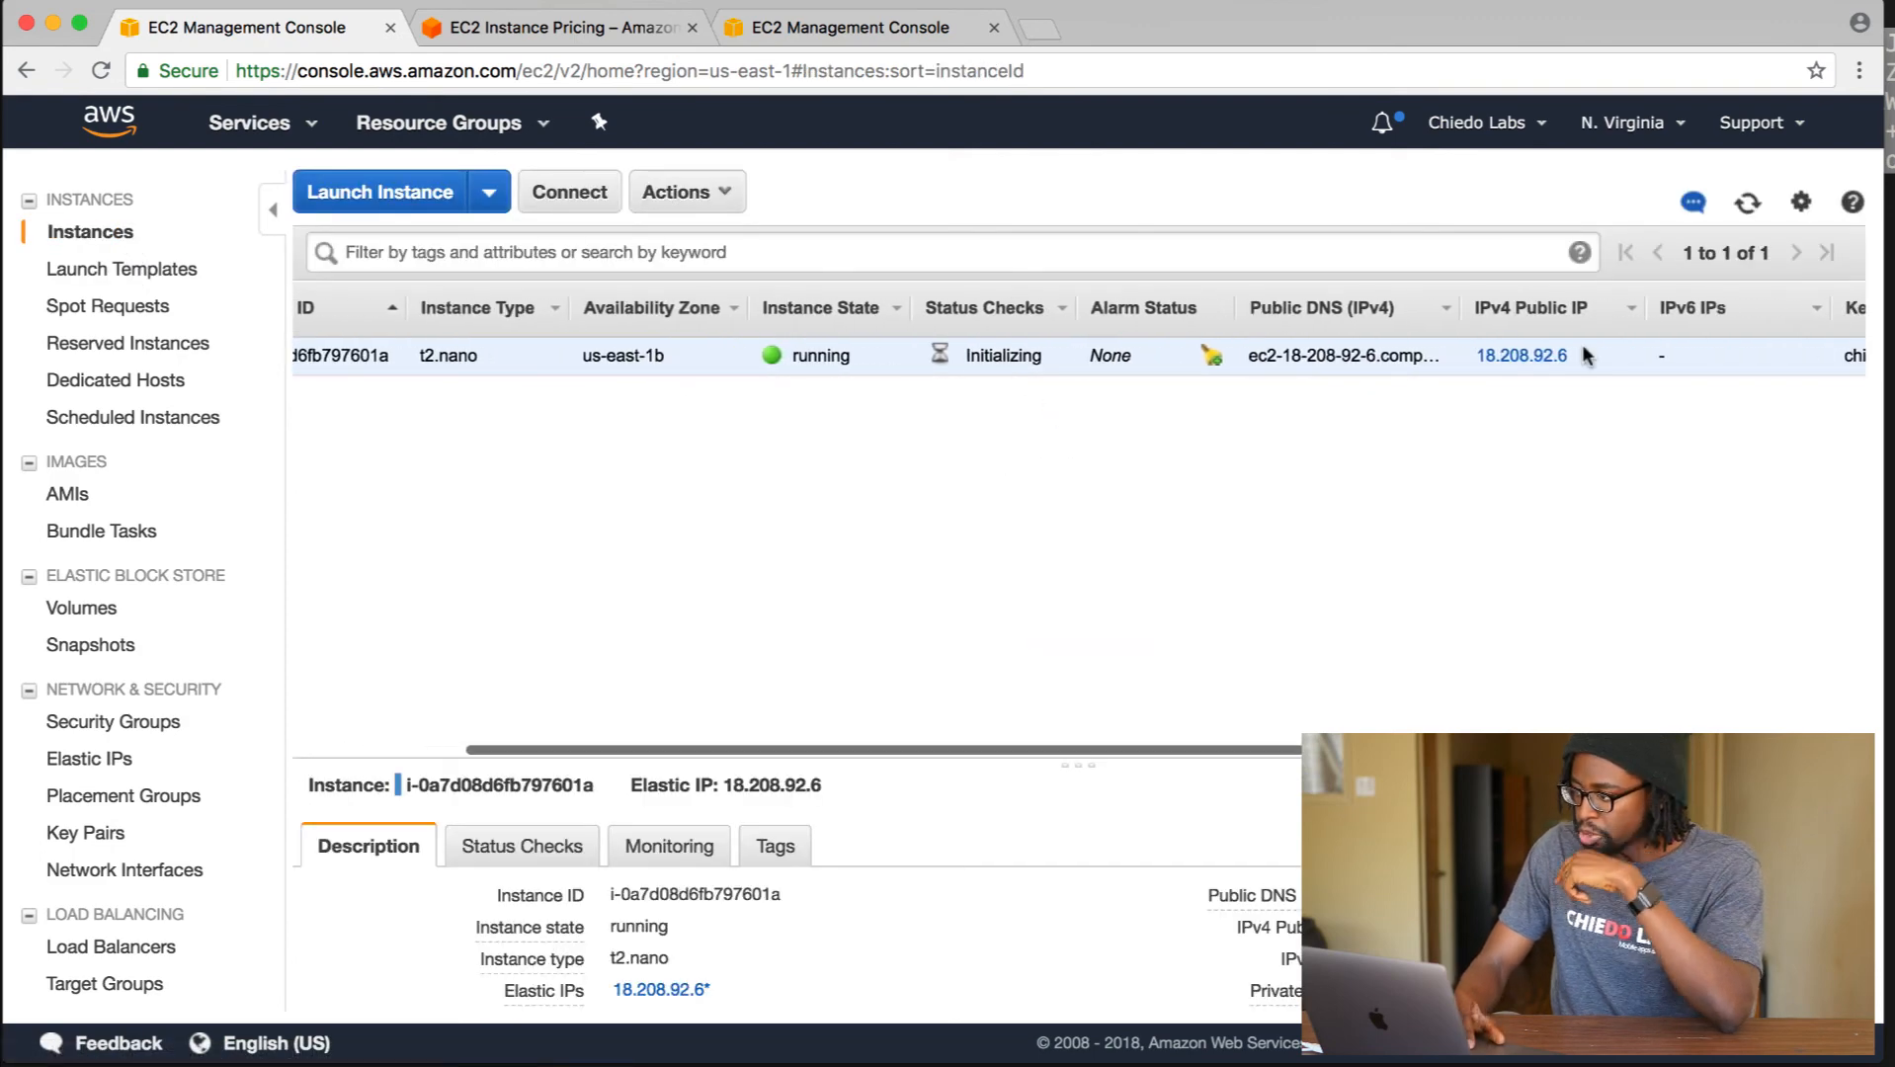
left_click_drag(1584, 358, 1482, 356)
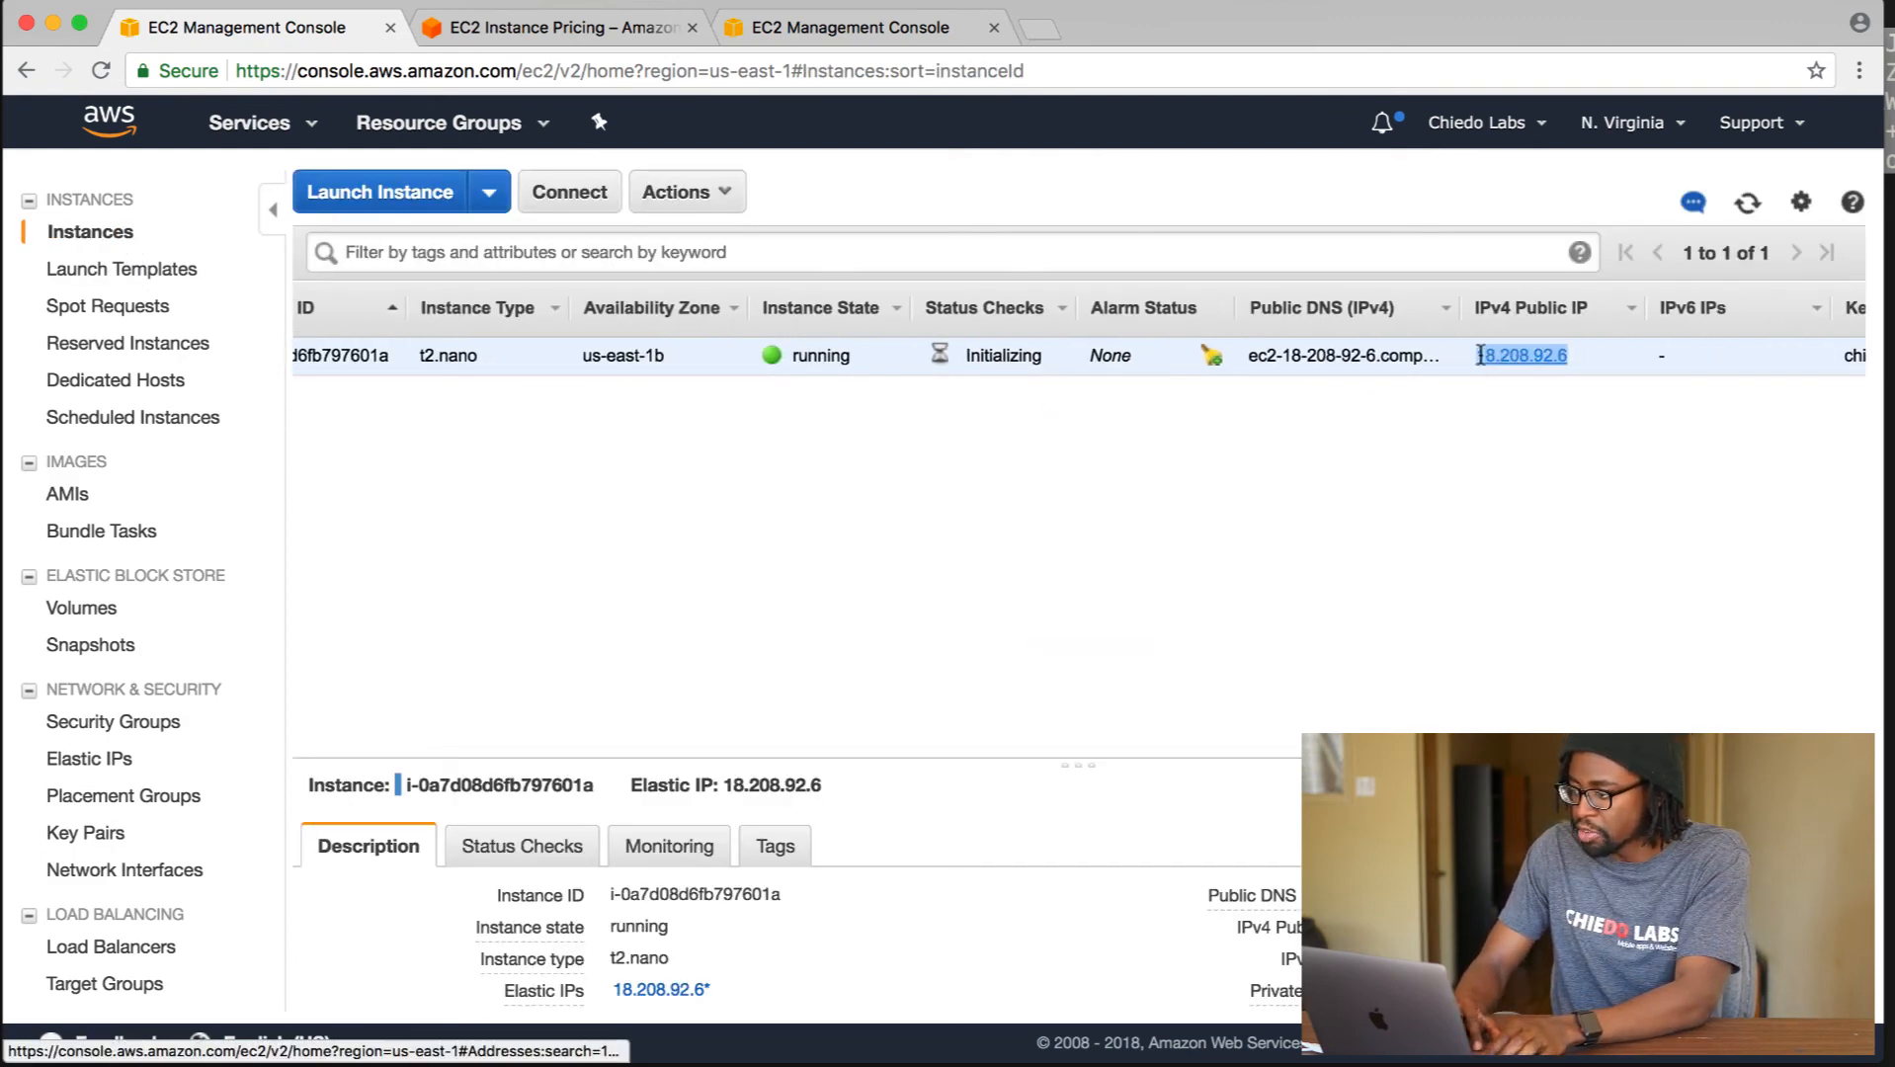
mouse_move(14, 396)
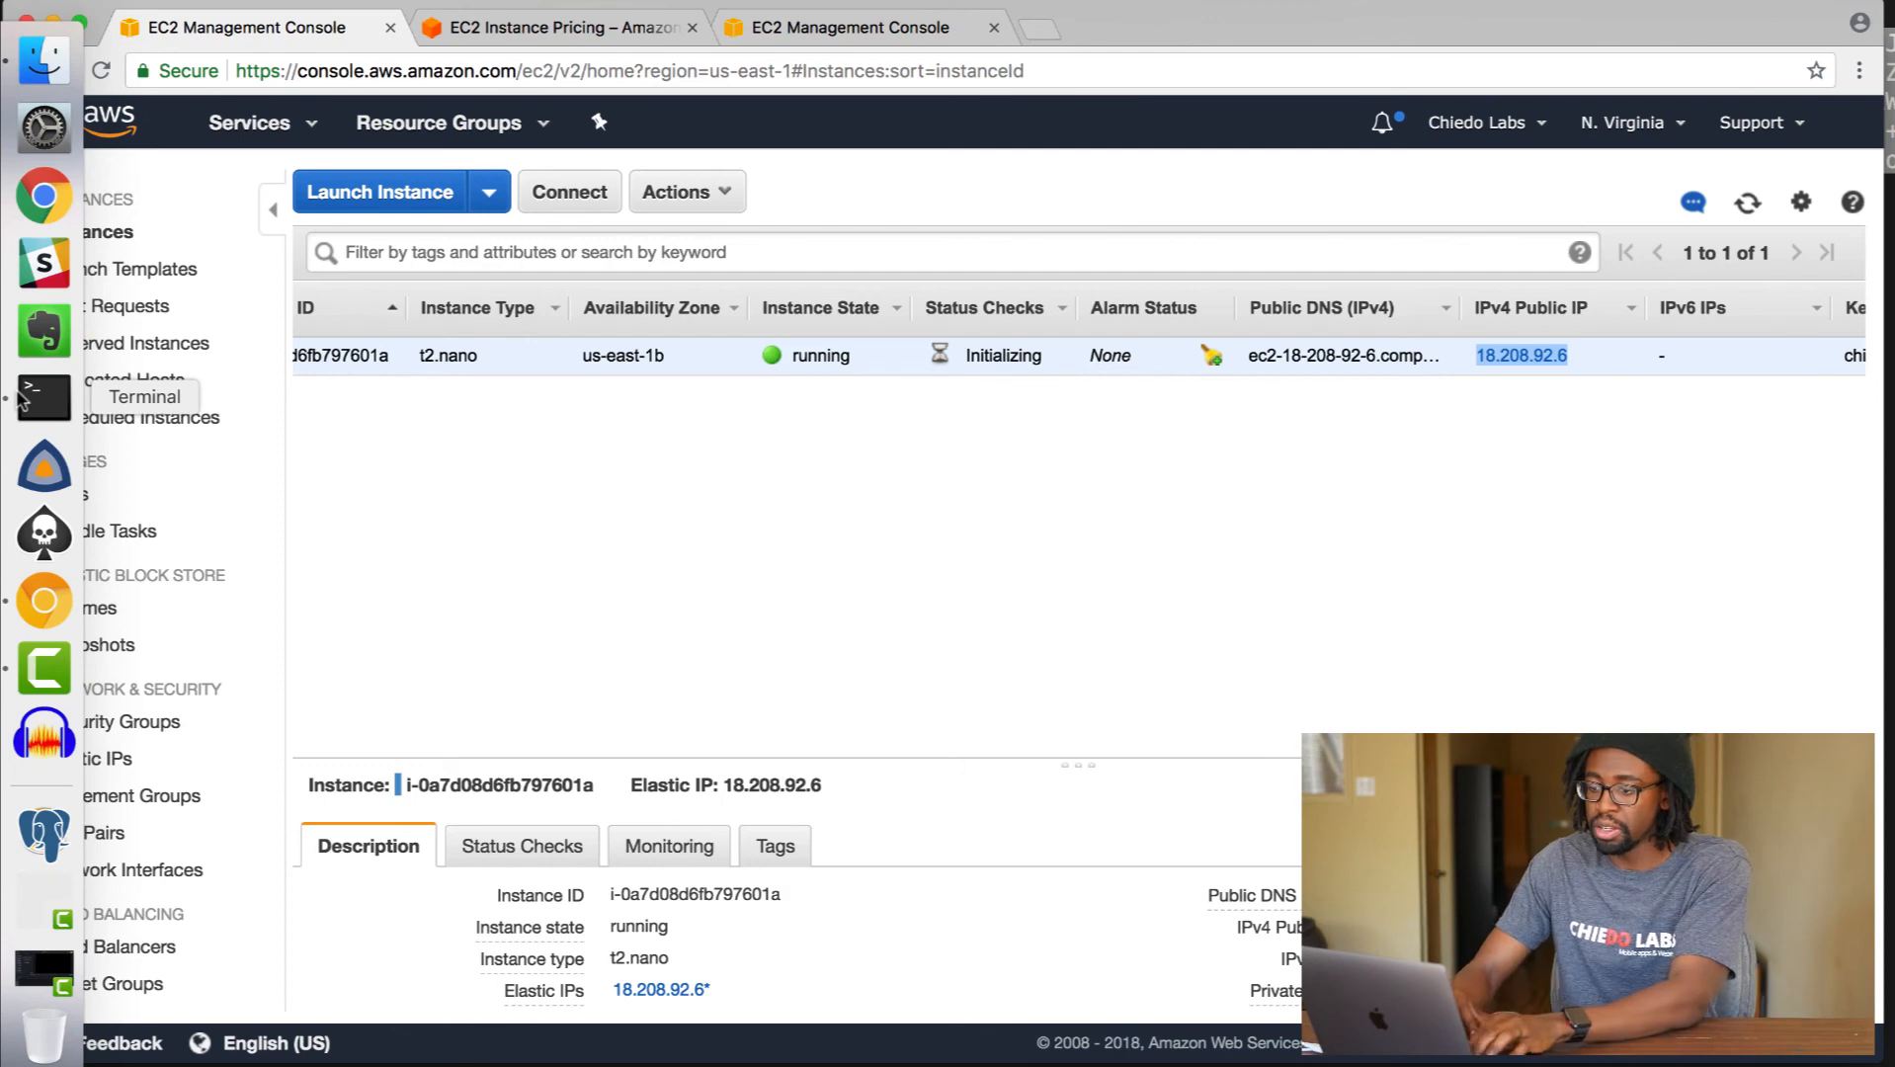
left_click(22, 397)
type("ssh ")
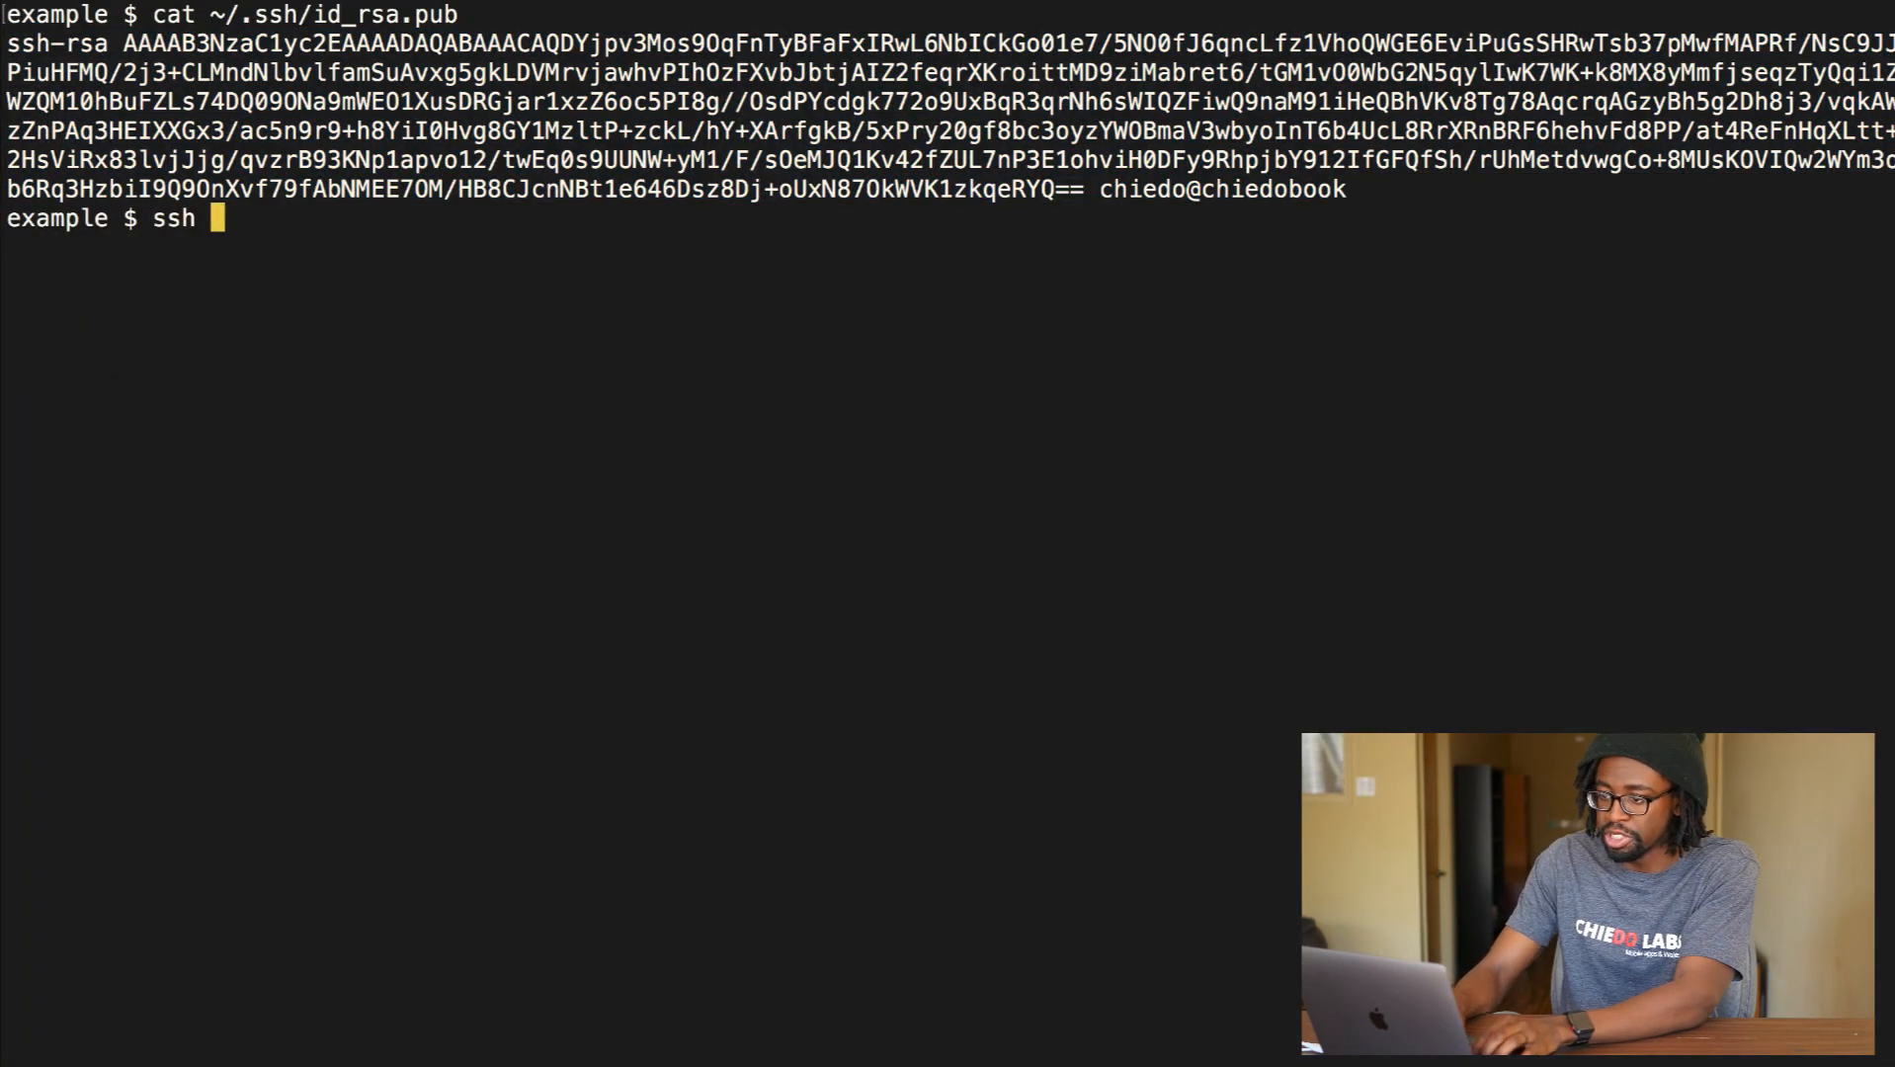
type("ubuntu@")
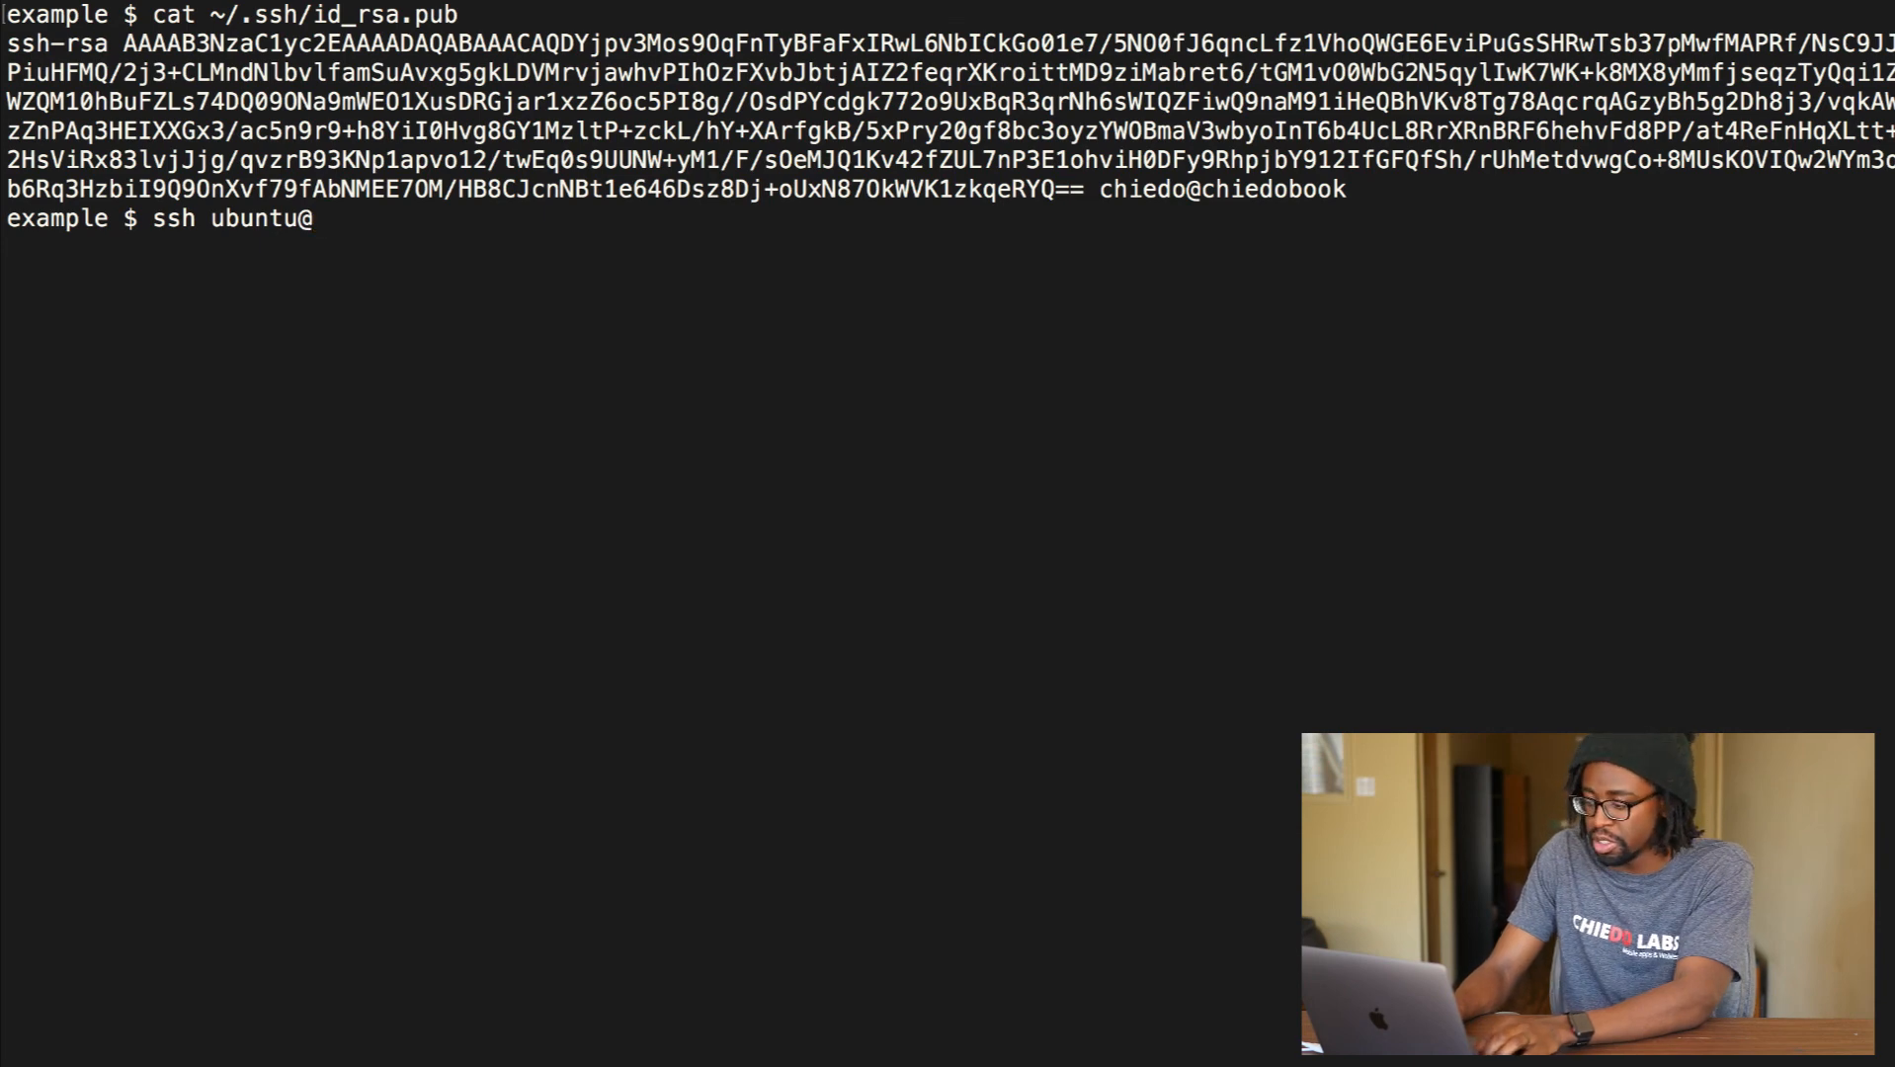
type("18.208.92.6")
key("Return")
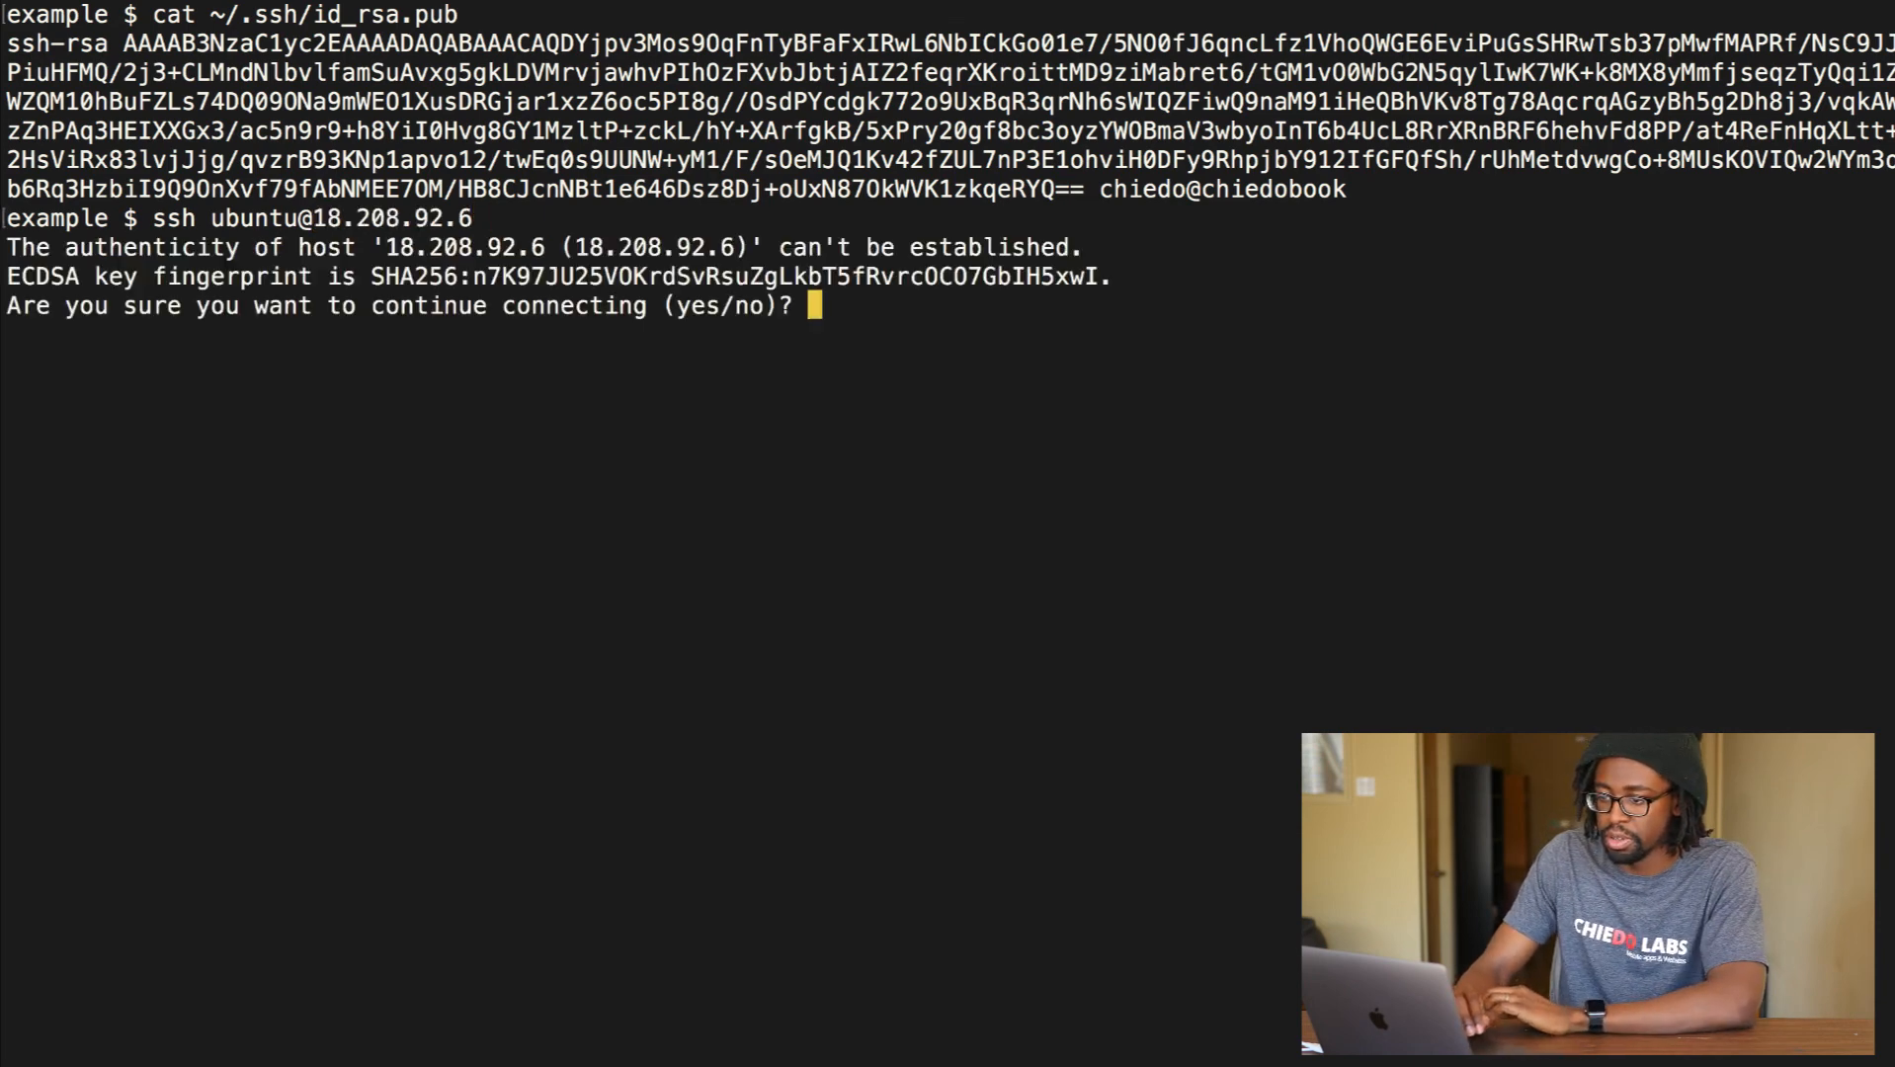
type("yes")
key("Return")
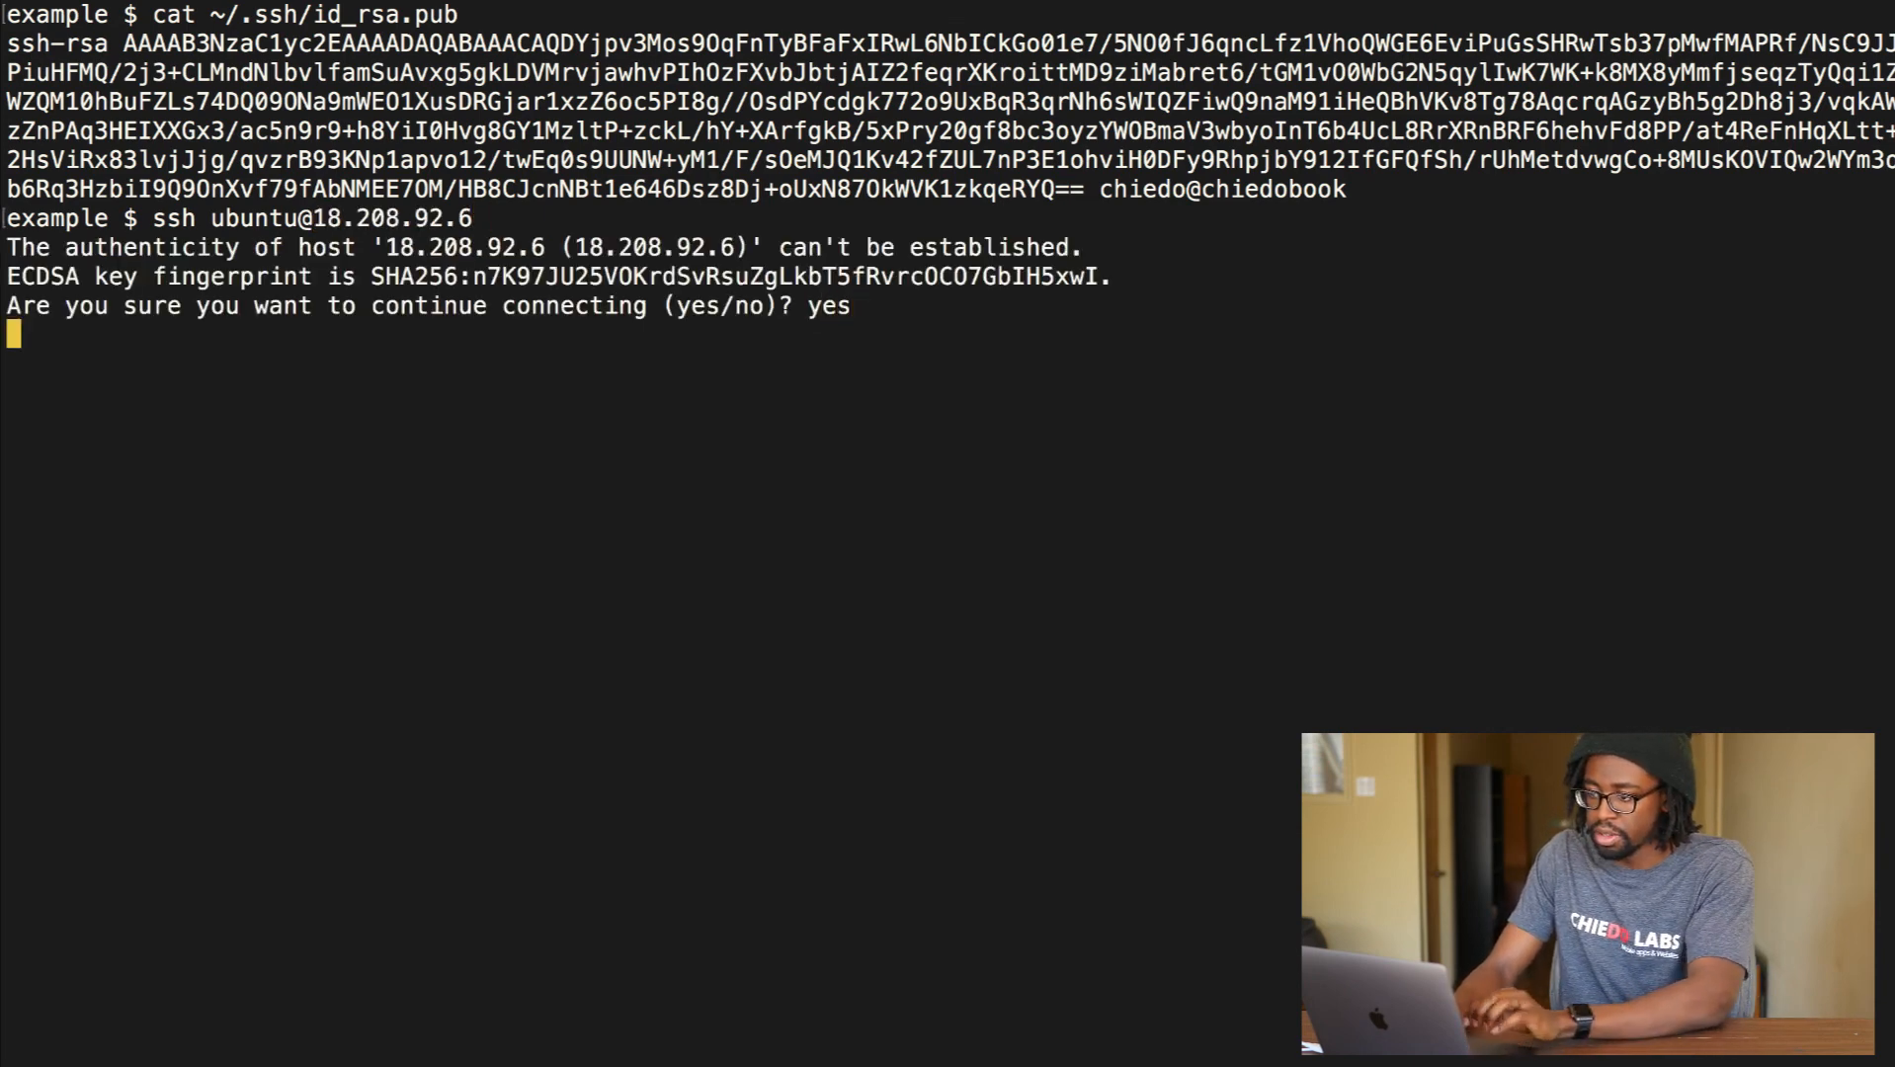